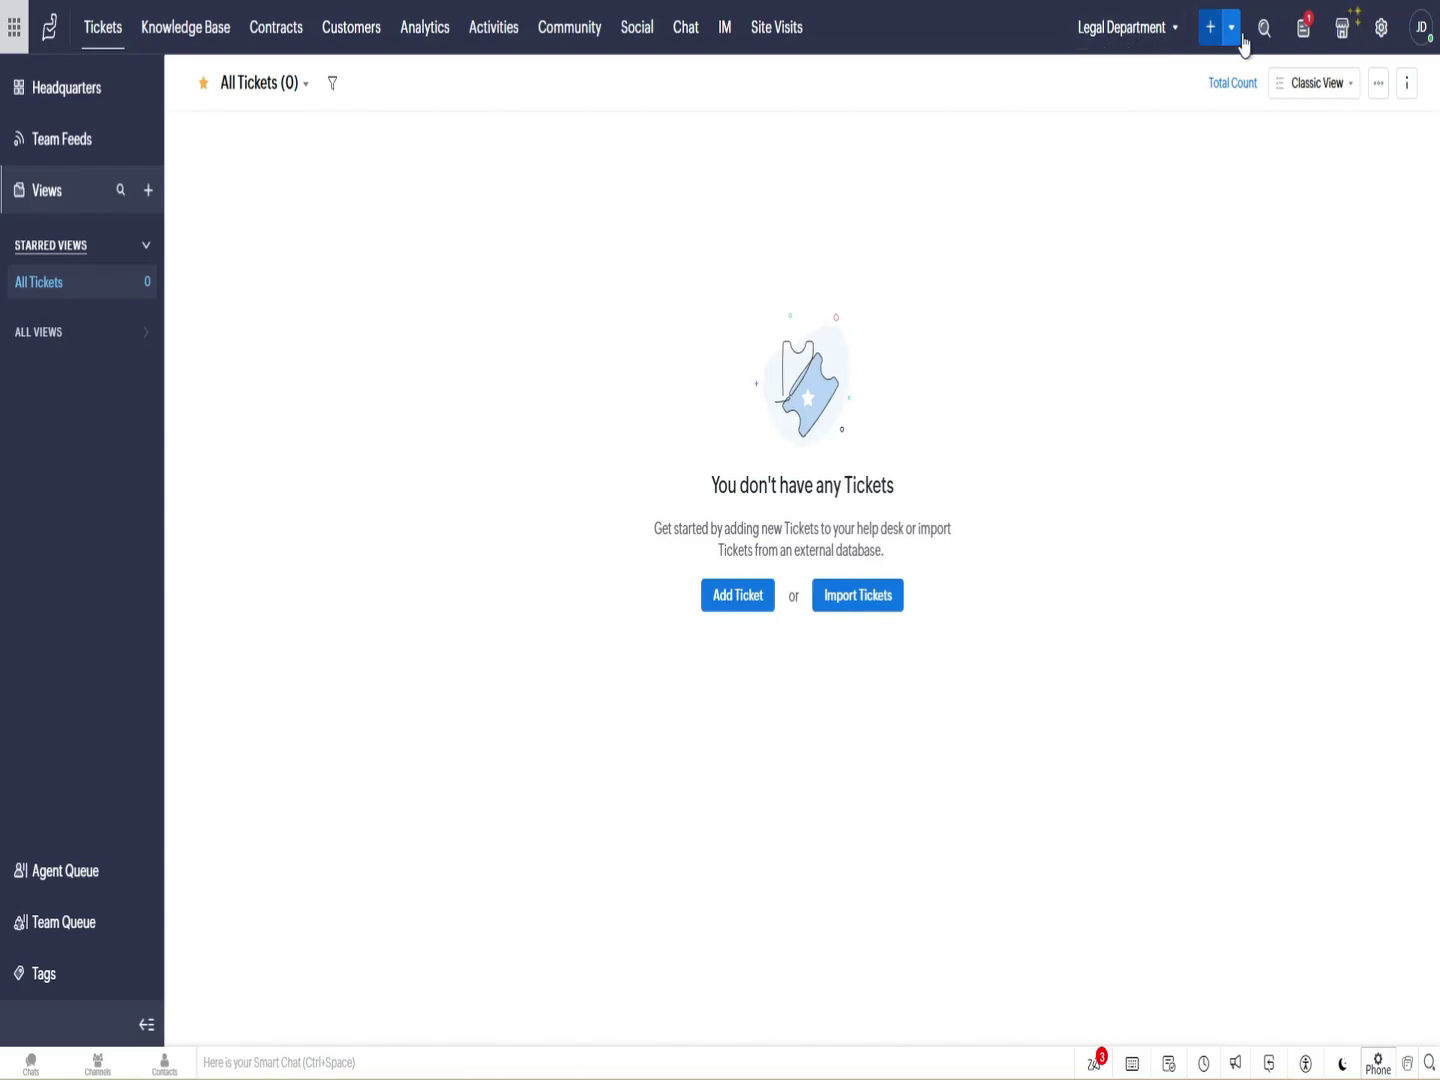
Find the Legal Department in the organization's department setup and copy its support e-mail address.
click(1381, 30)
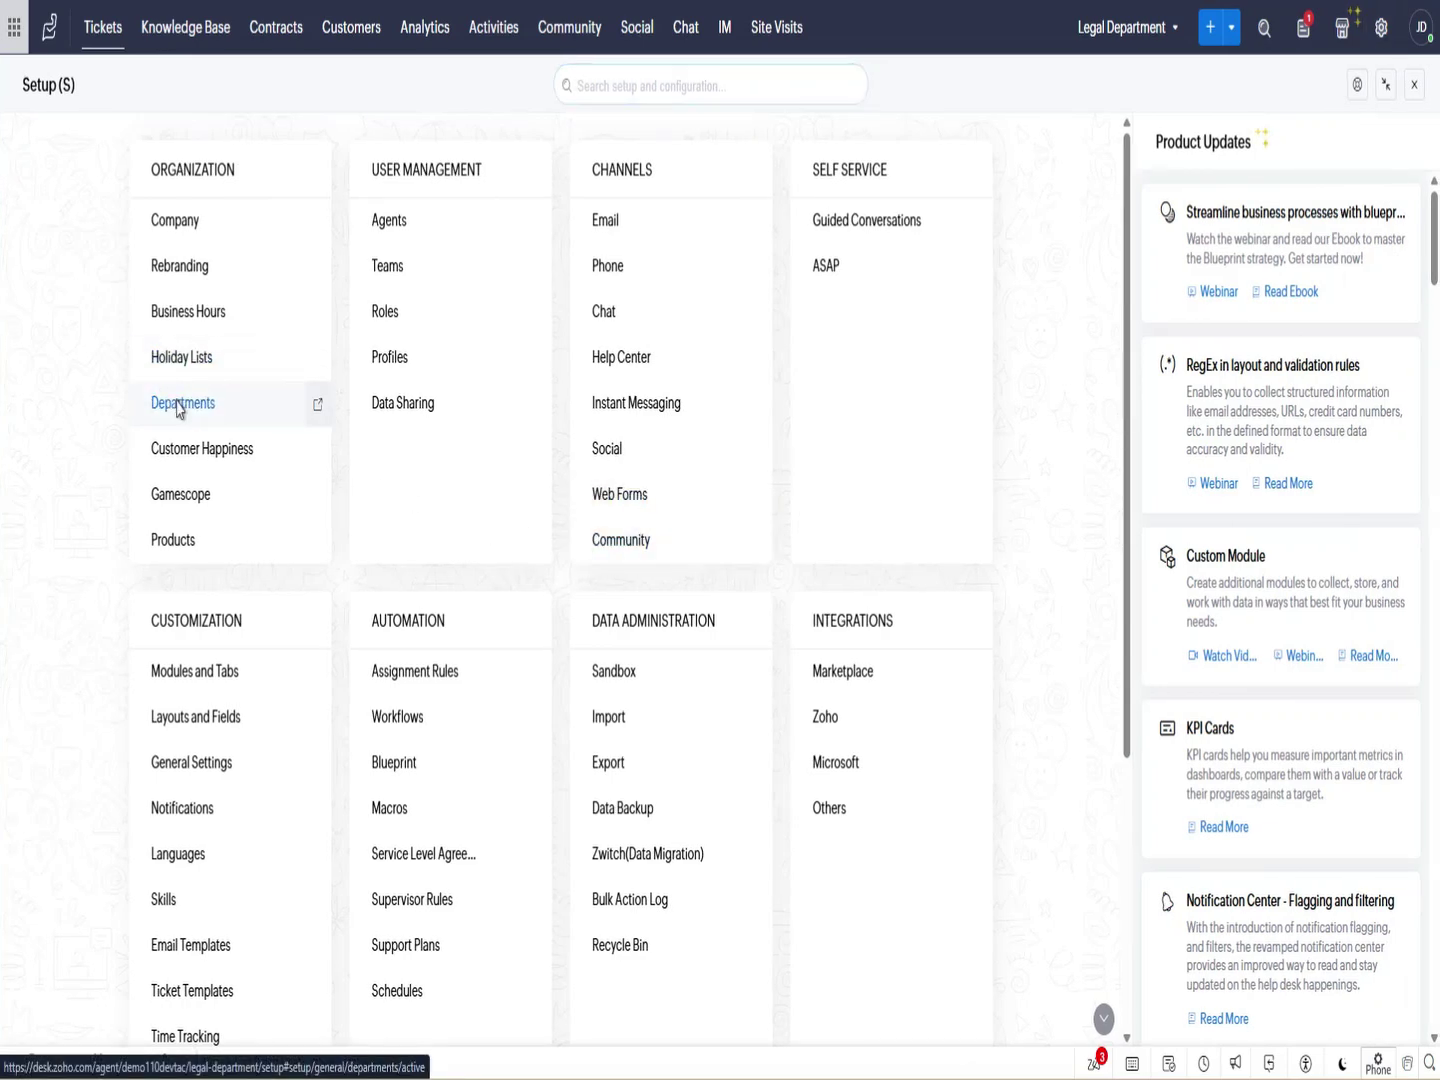
click(181, 406)
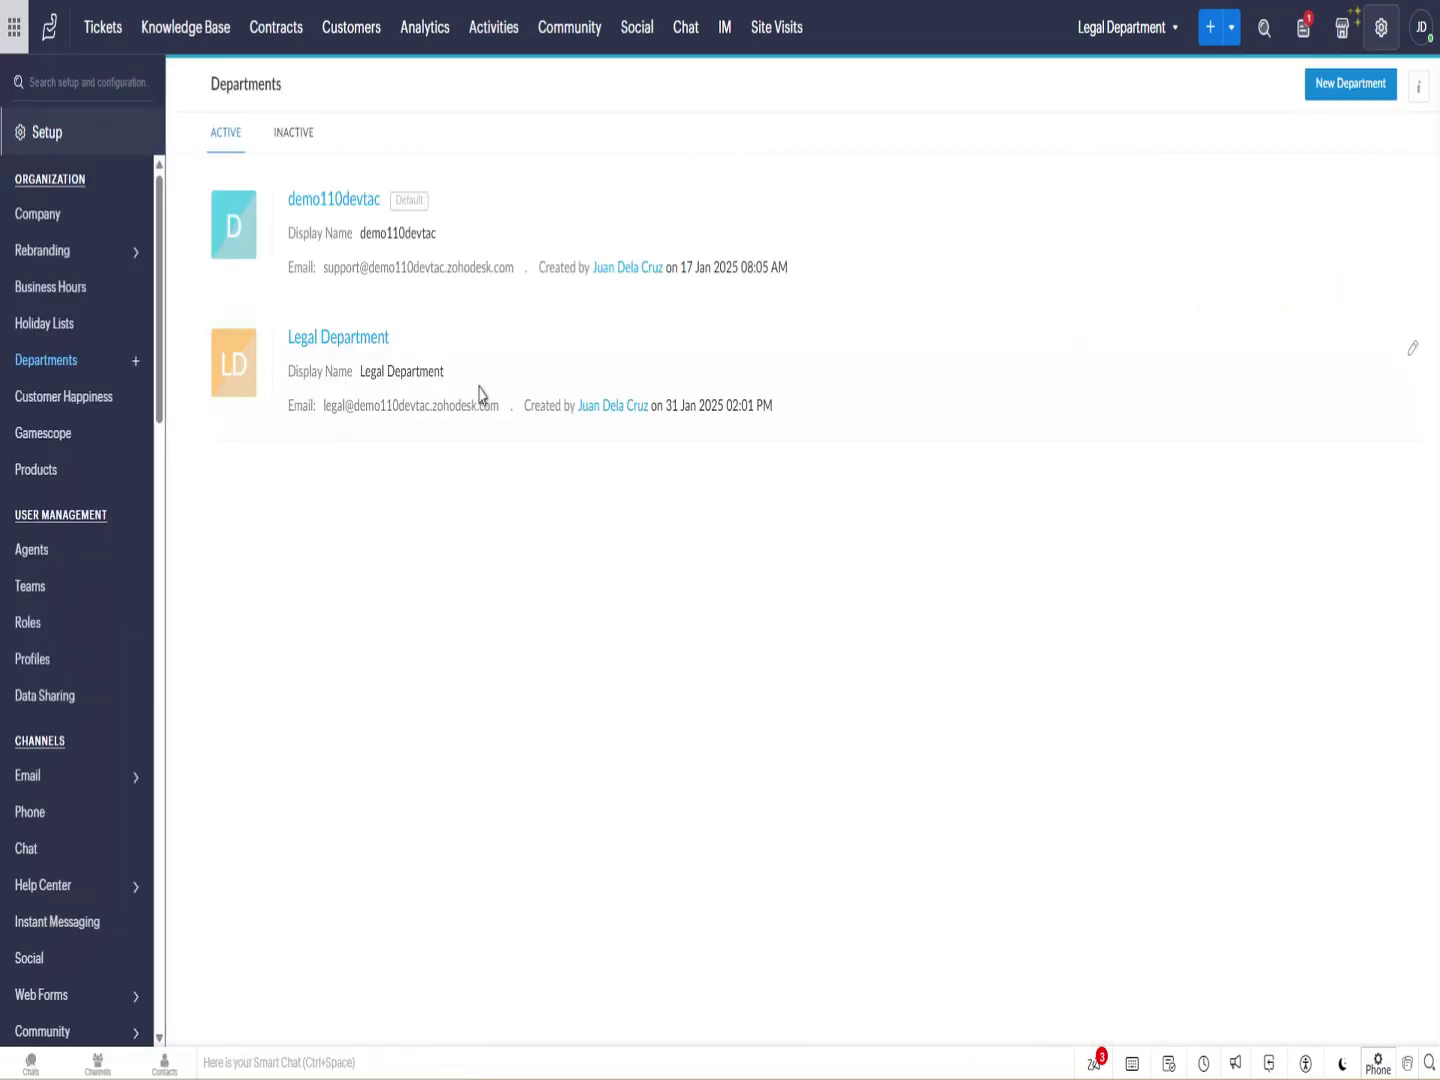
click(327, 407)
drag(337, 409, 507, 413)
key(ctrl+c)
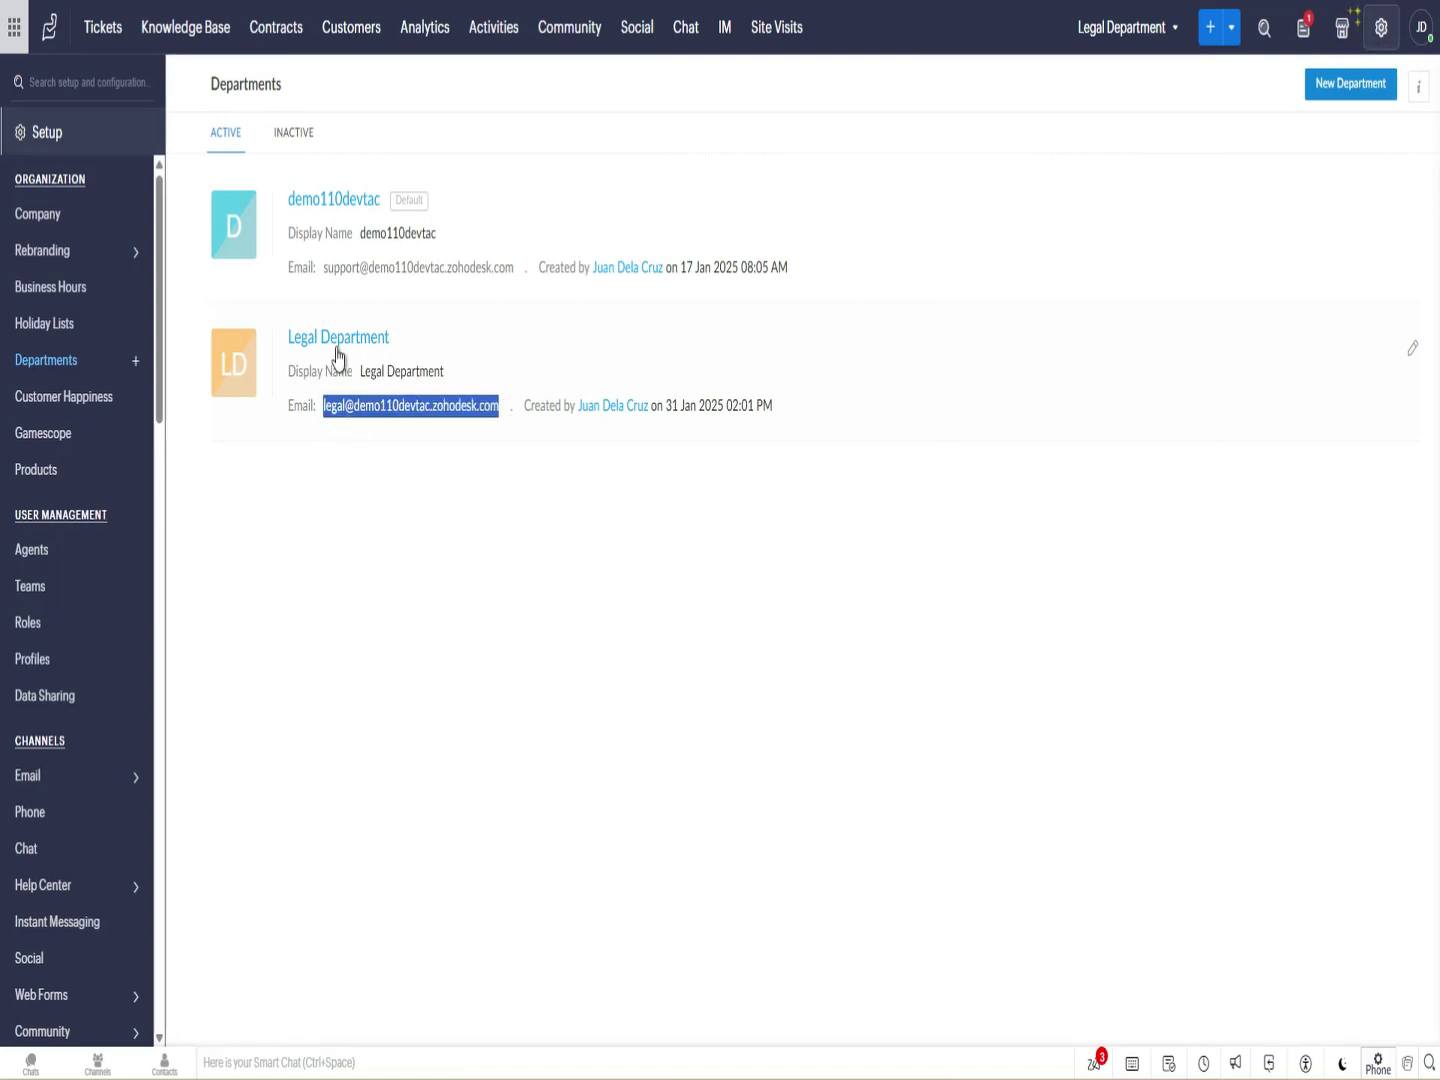
click(640, 337)
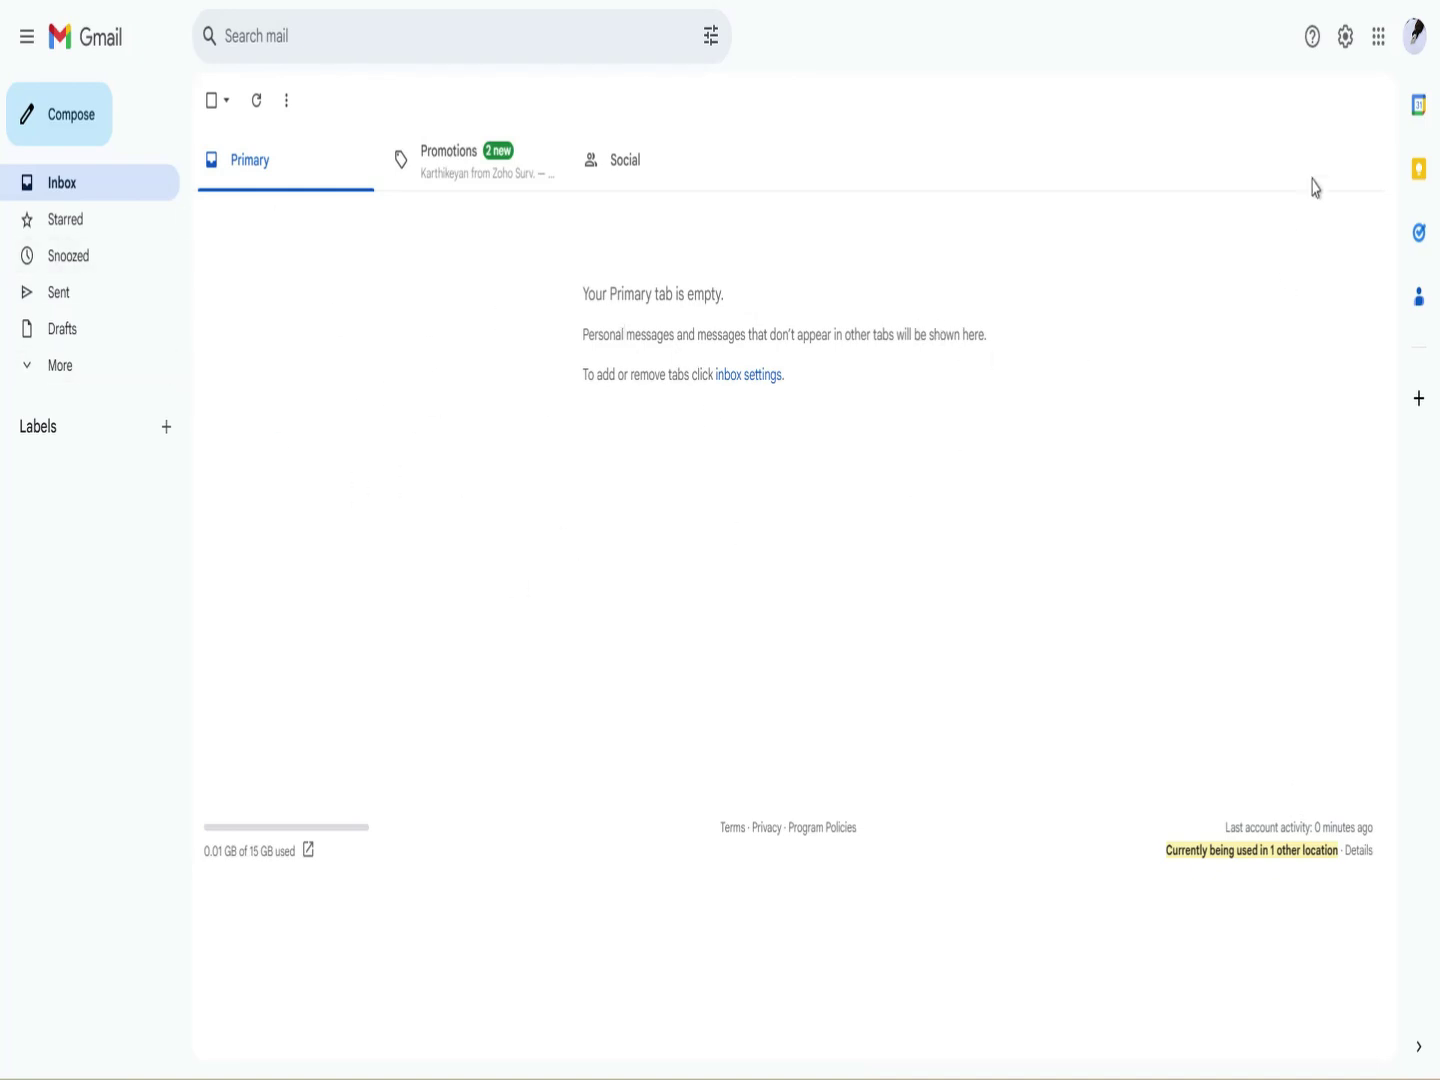
Switch to Gmail and submit the copied Legal Department e-mail as a new forwarding address in the Forwarding and POP/IMAP settings.
click(1345, 41)
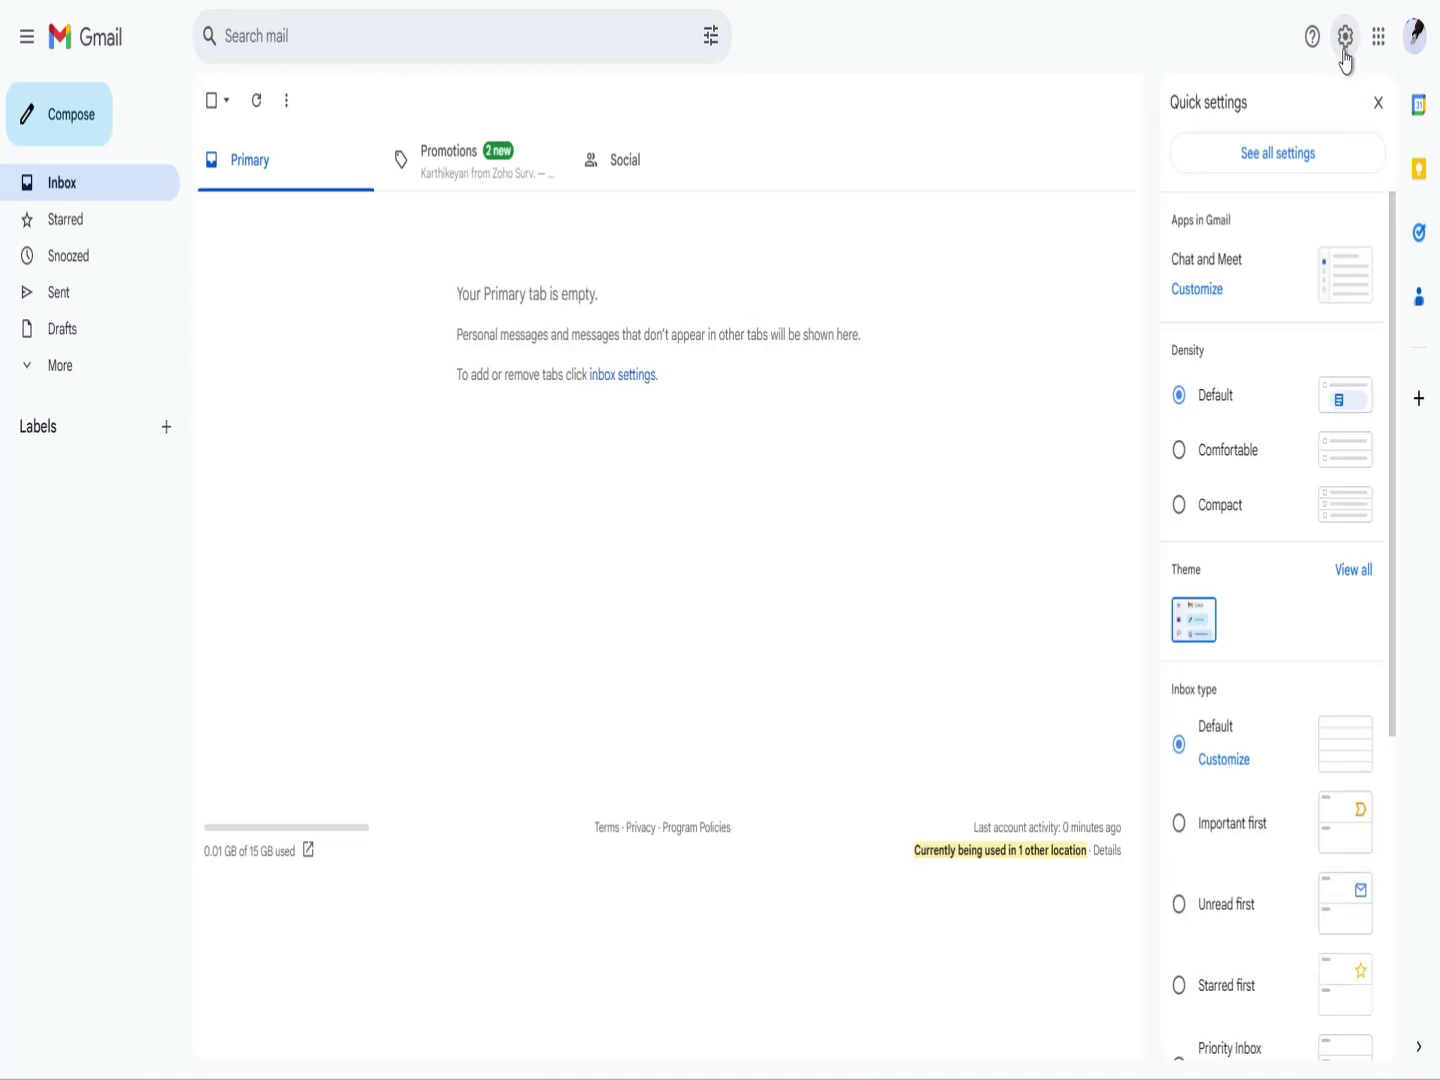
click(1287, 175)
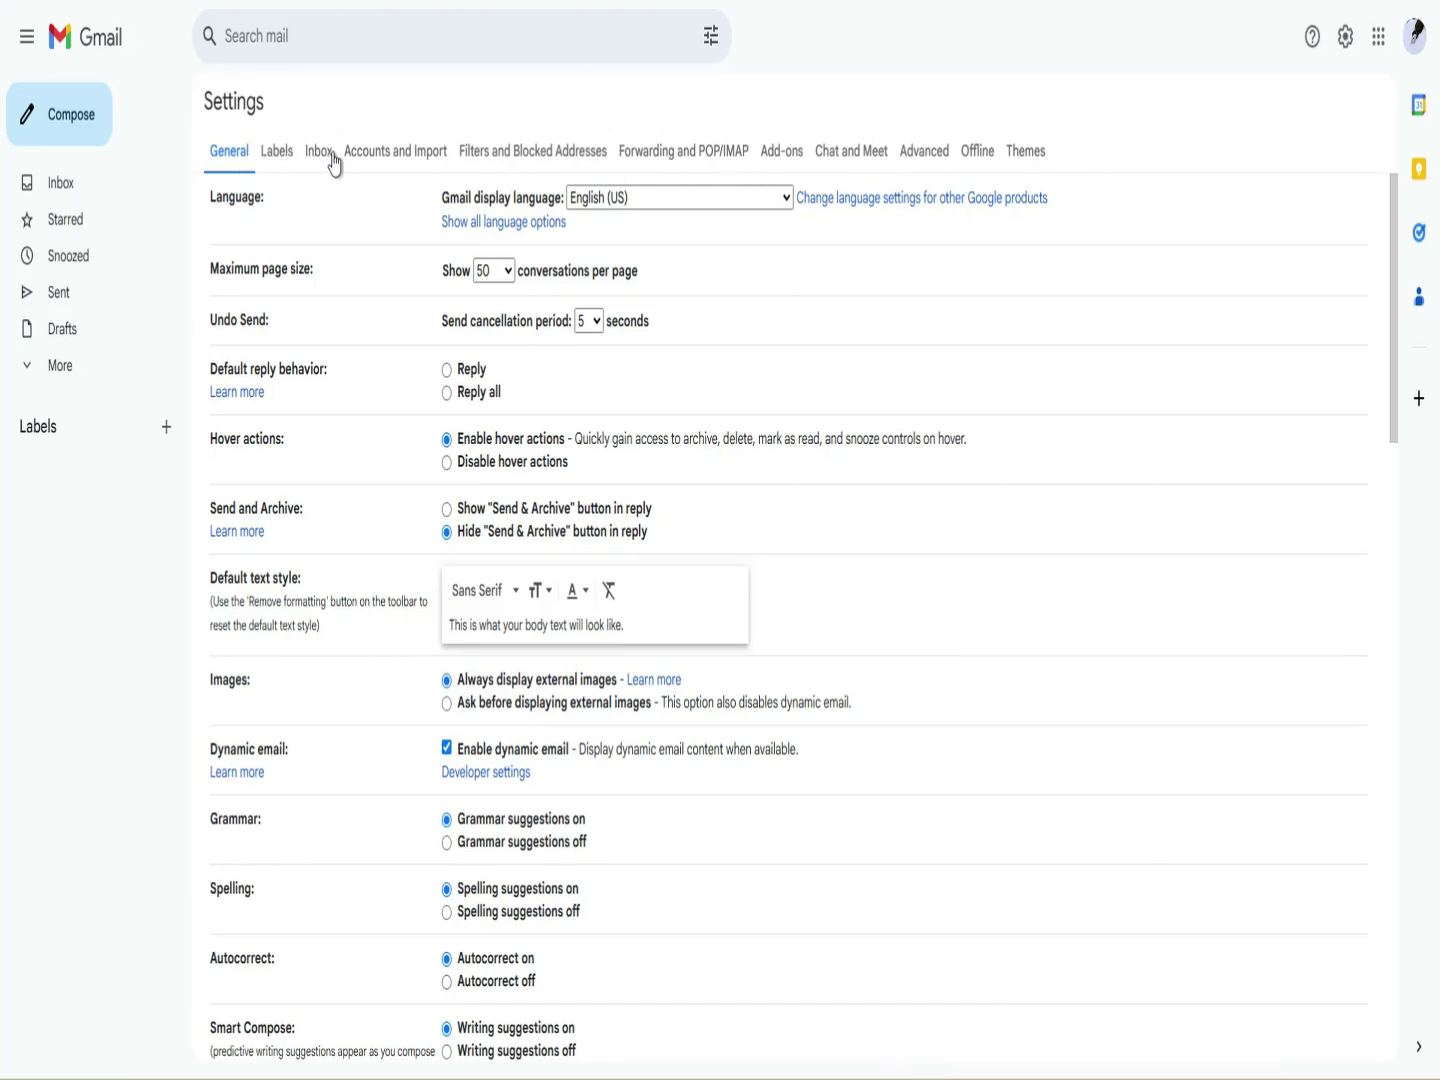
click(716, 157)
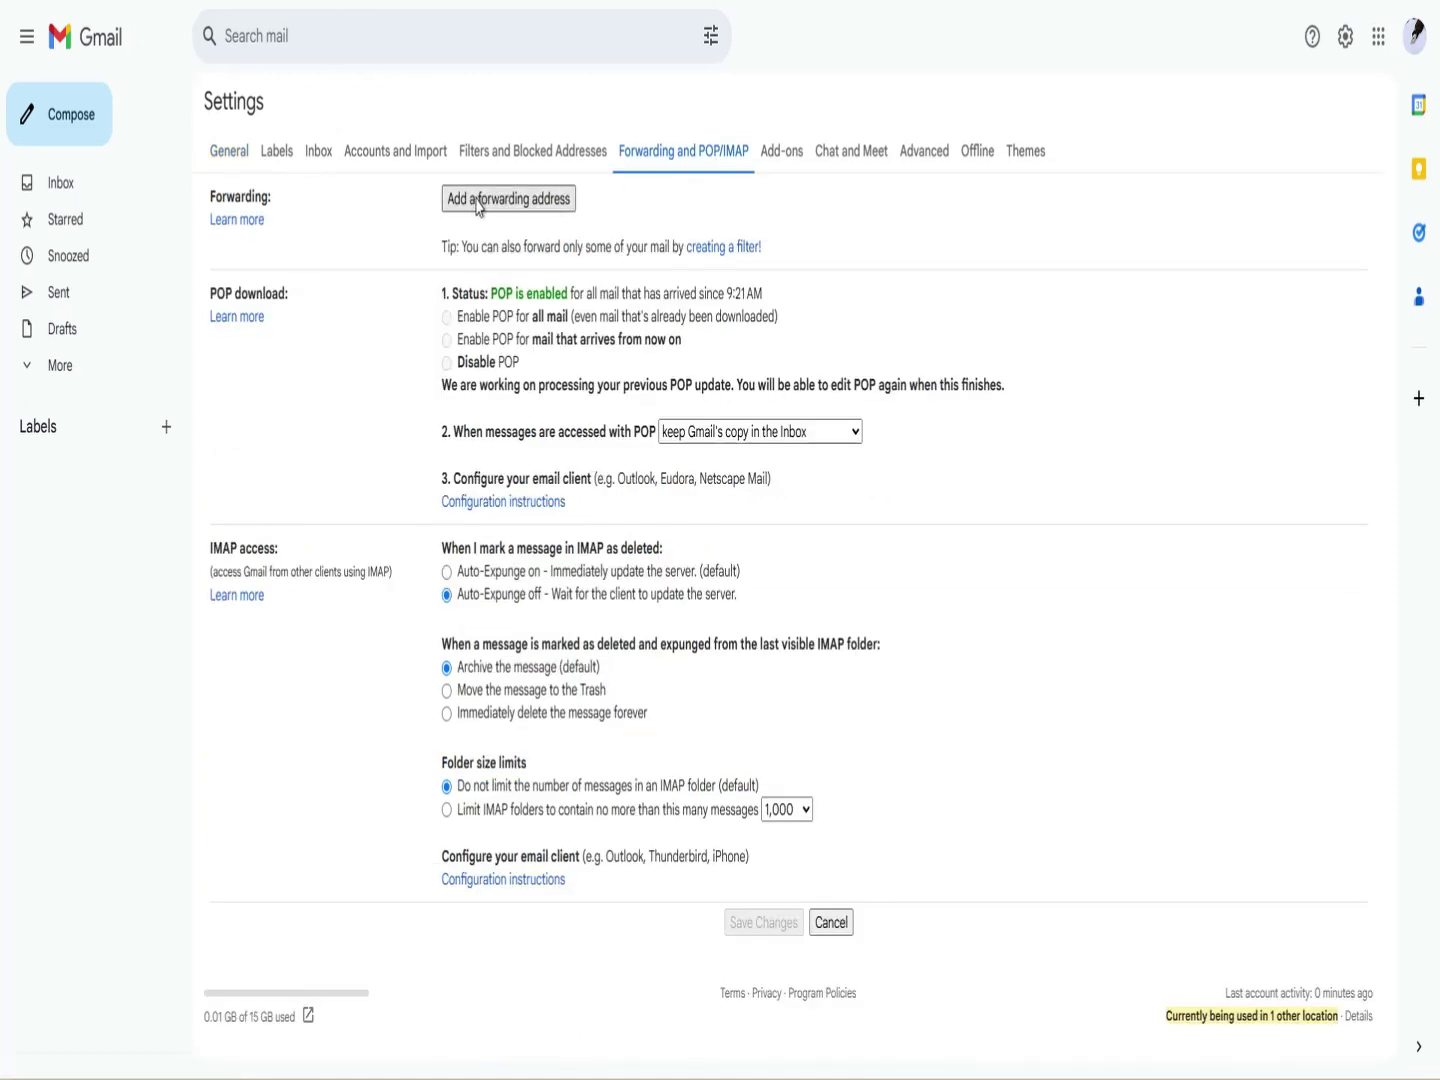
click(533, 204)
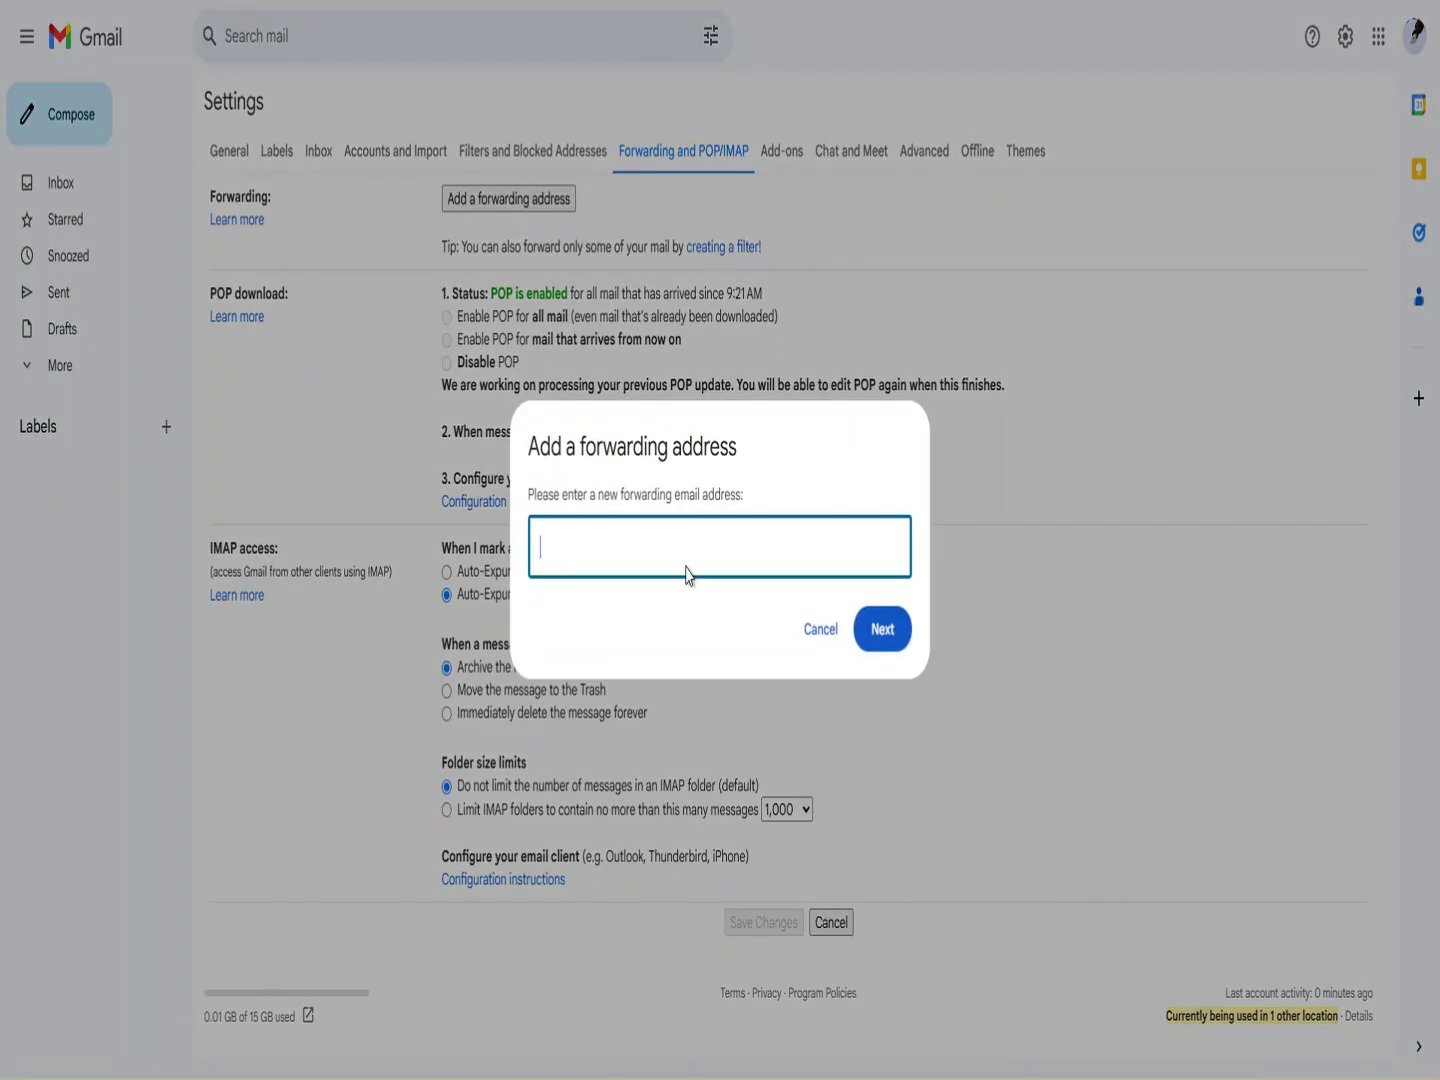
key(ctrl+v)
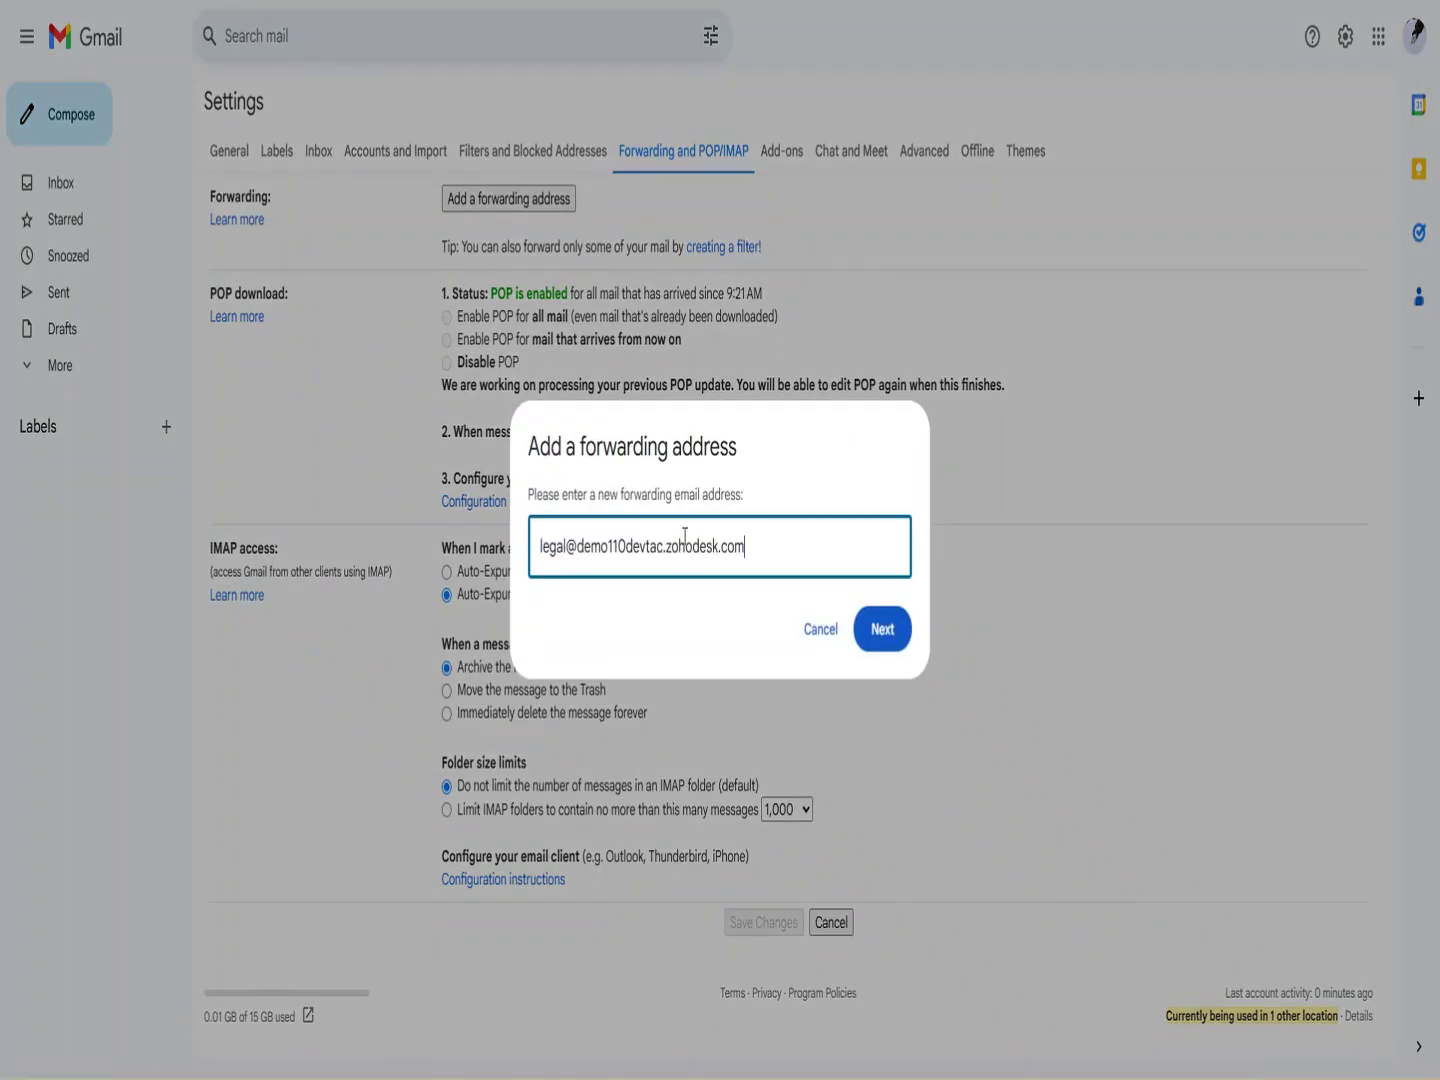
click(893, 630)
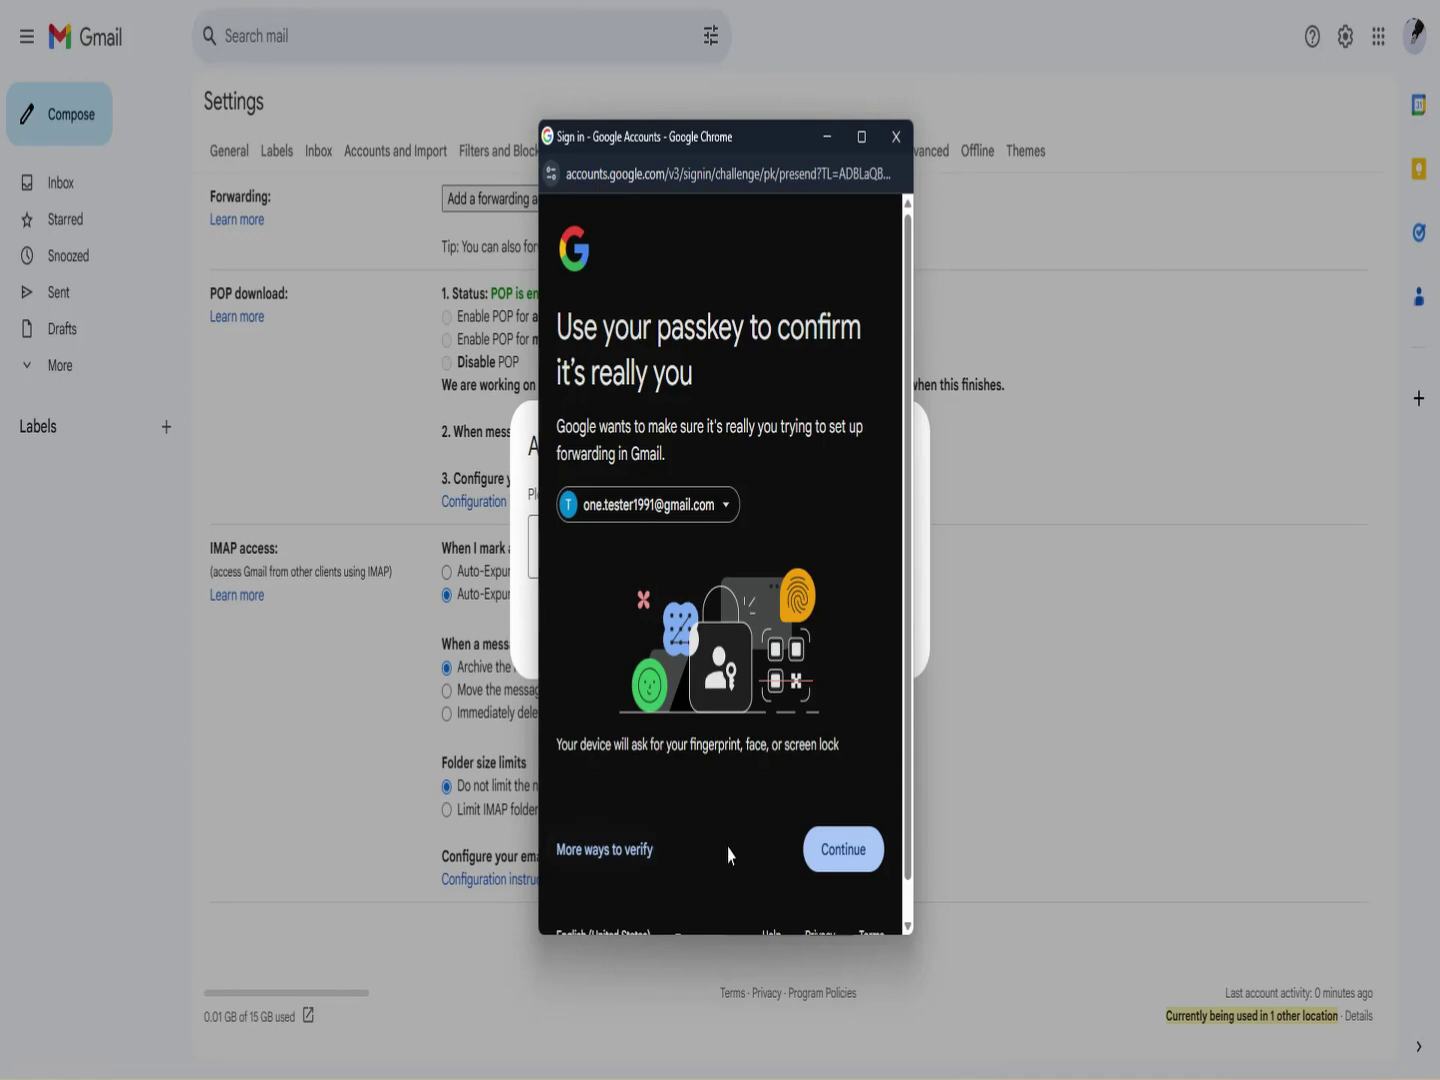
Verify identity with the phone or tablet approval option and proceed with the forwarding request through its final notice.
click(594, 851)
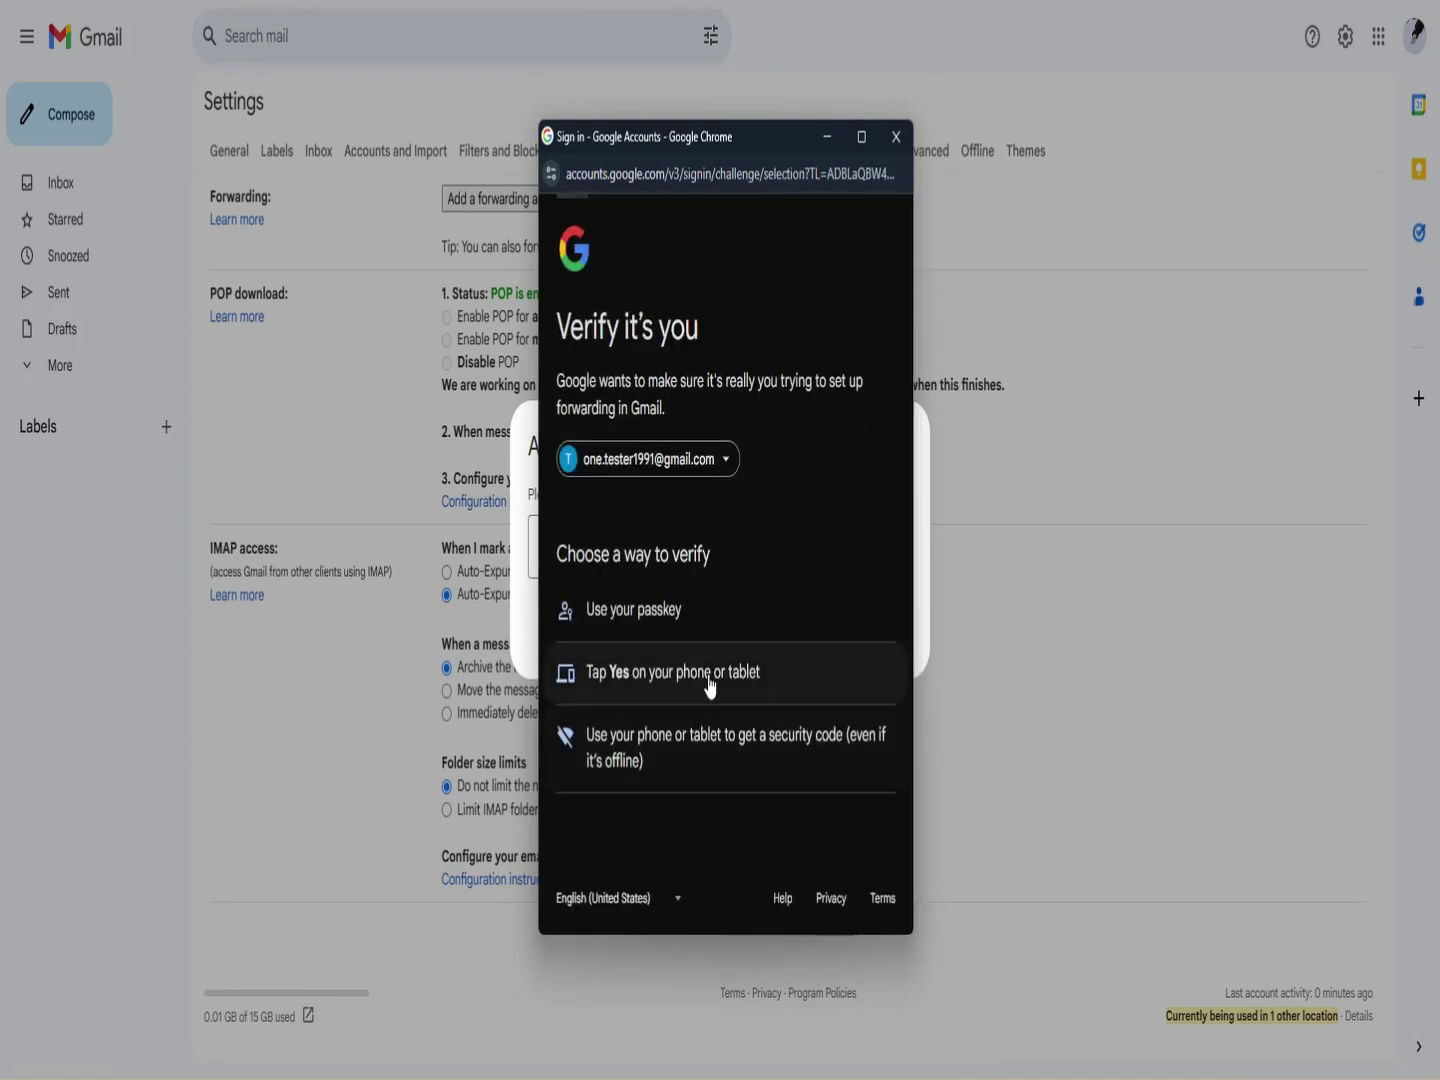
click(689, 672)
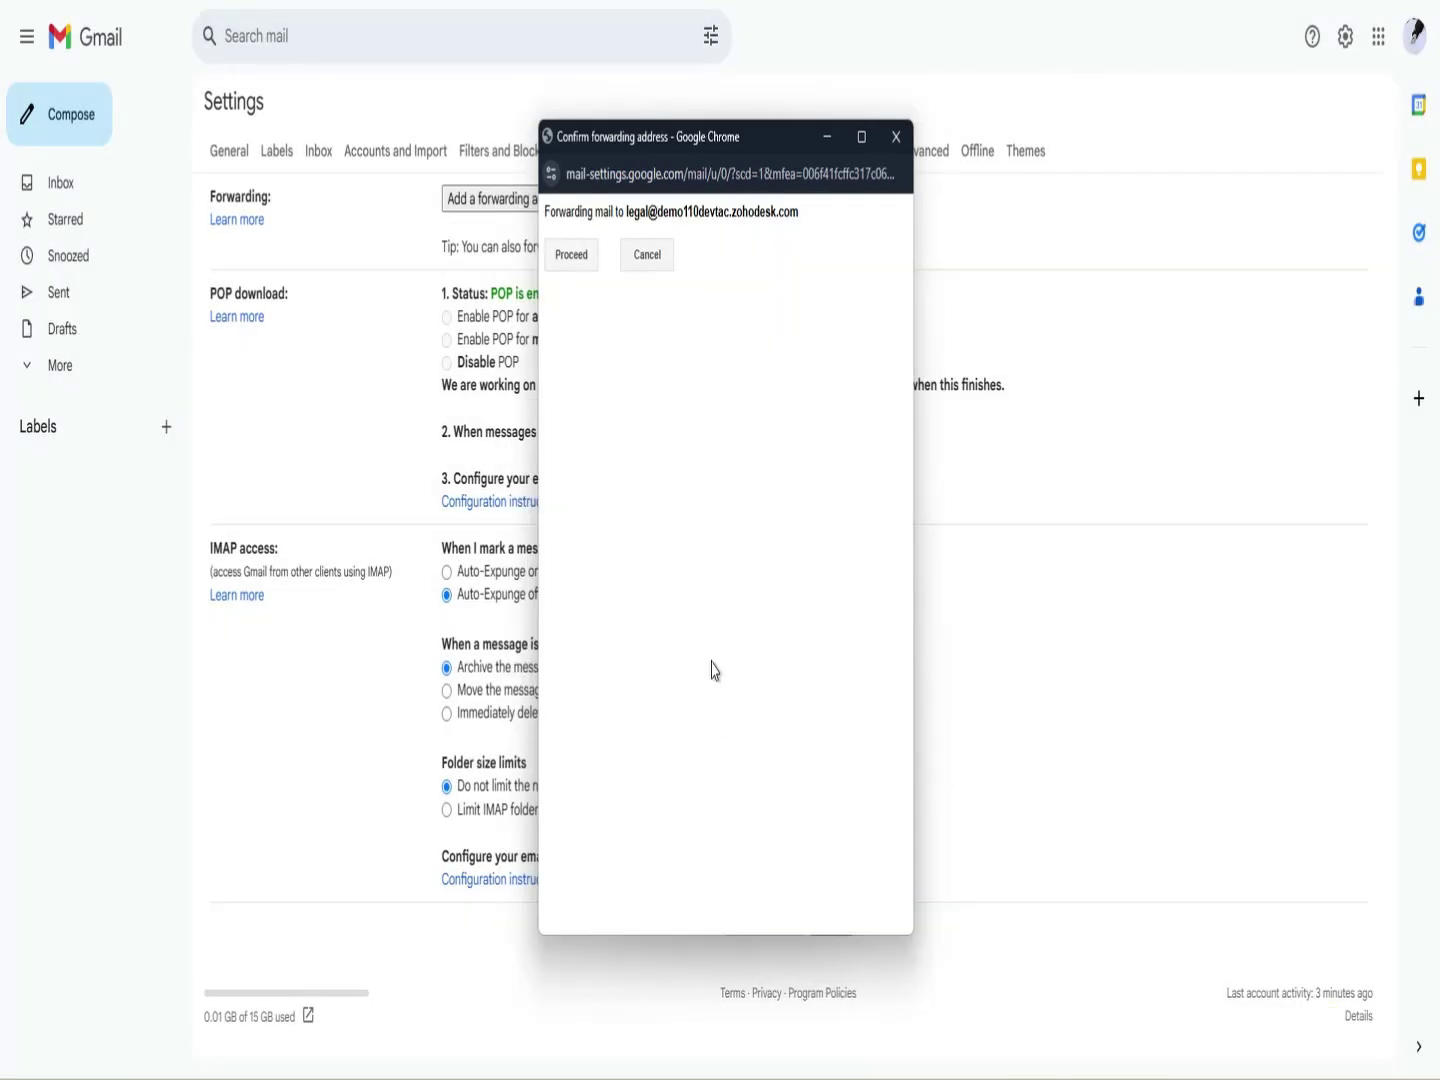
click(571, 258)
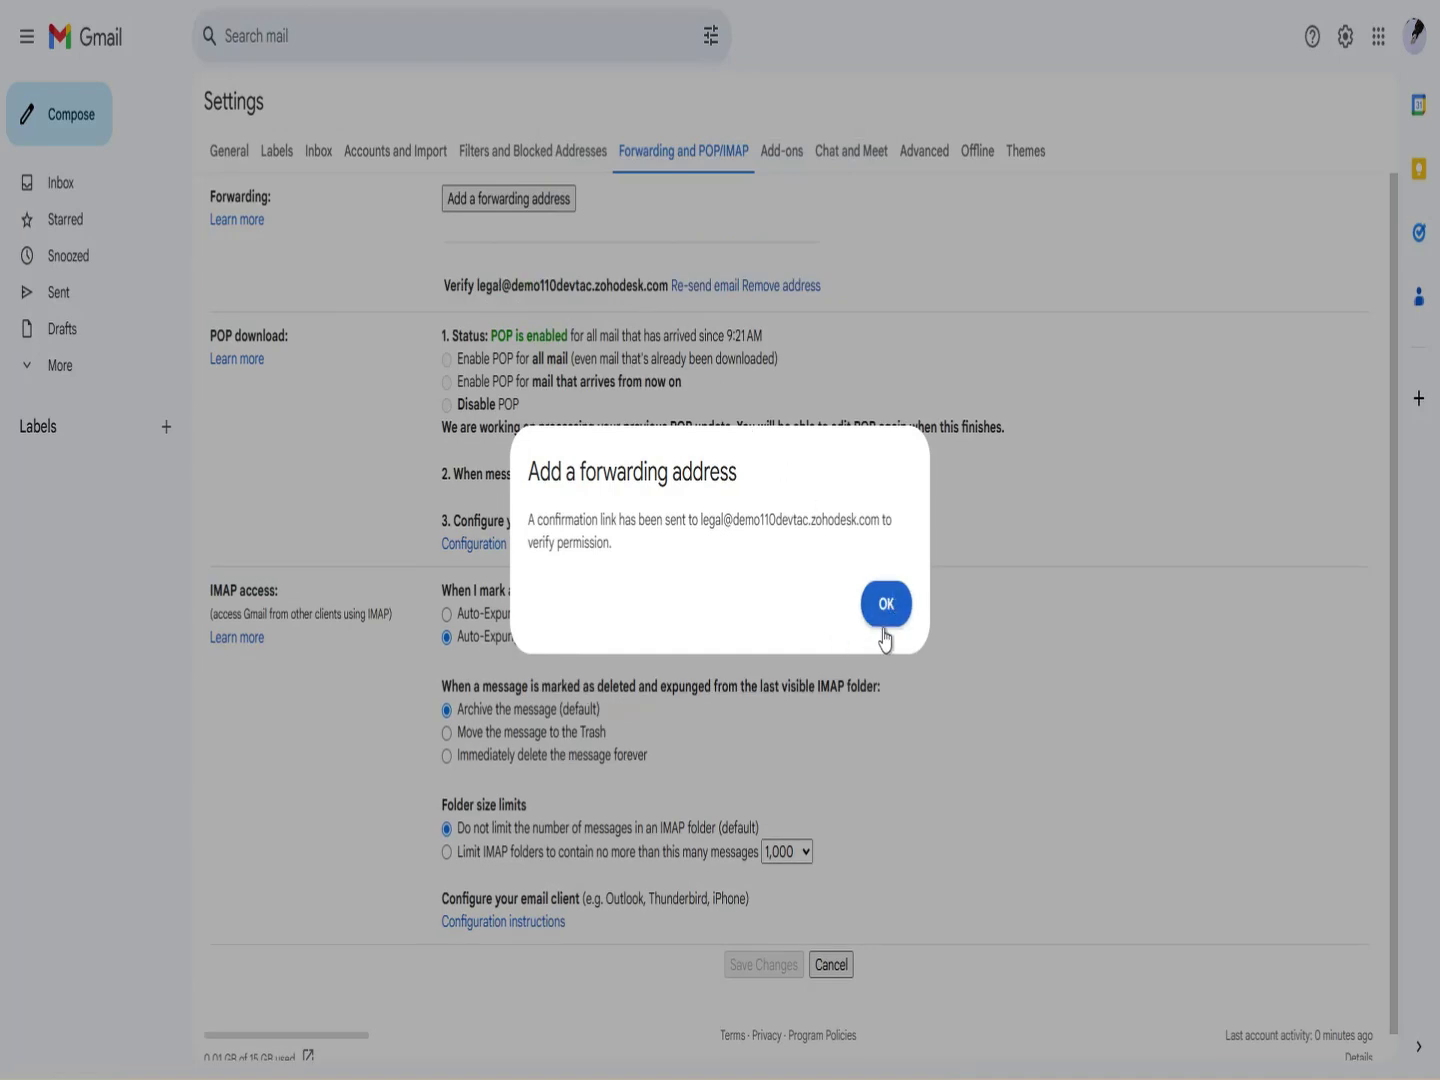
click(884, 607)
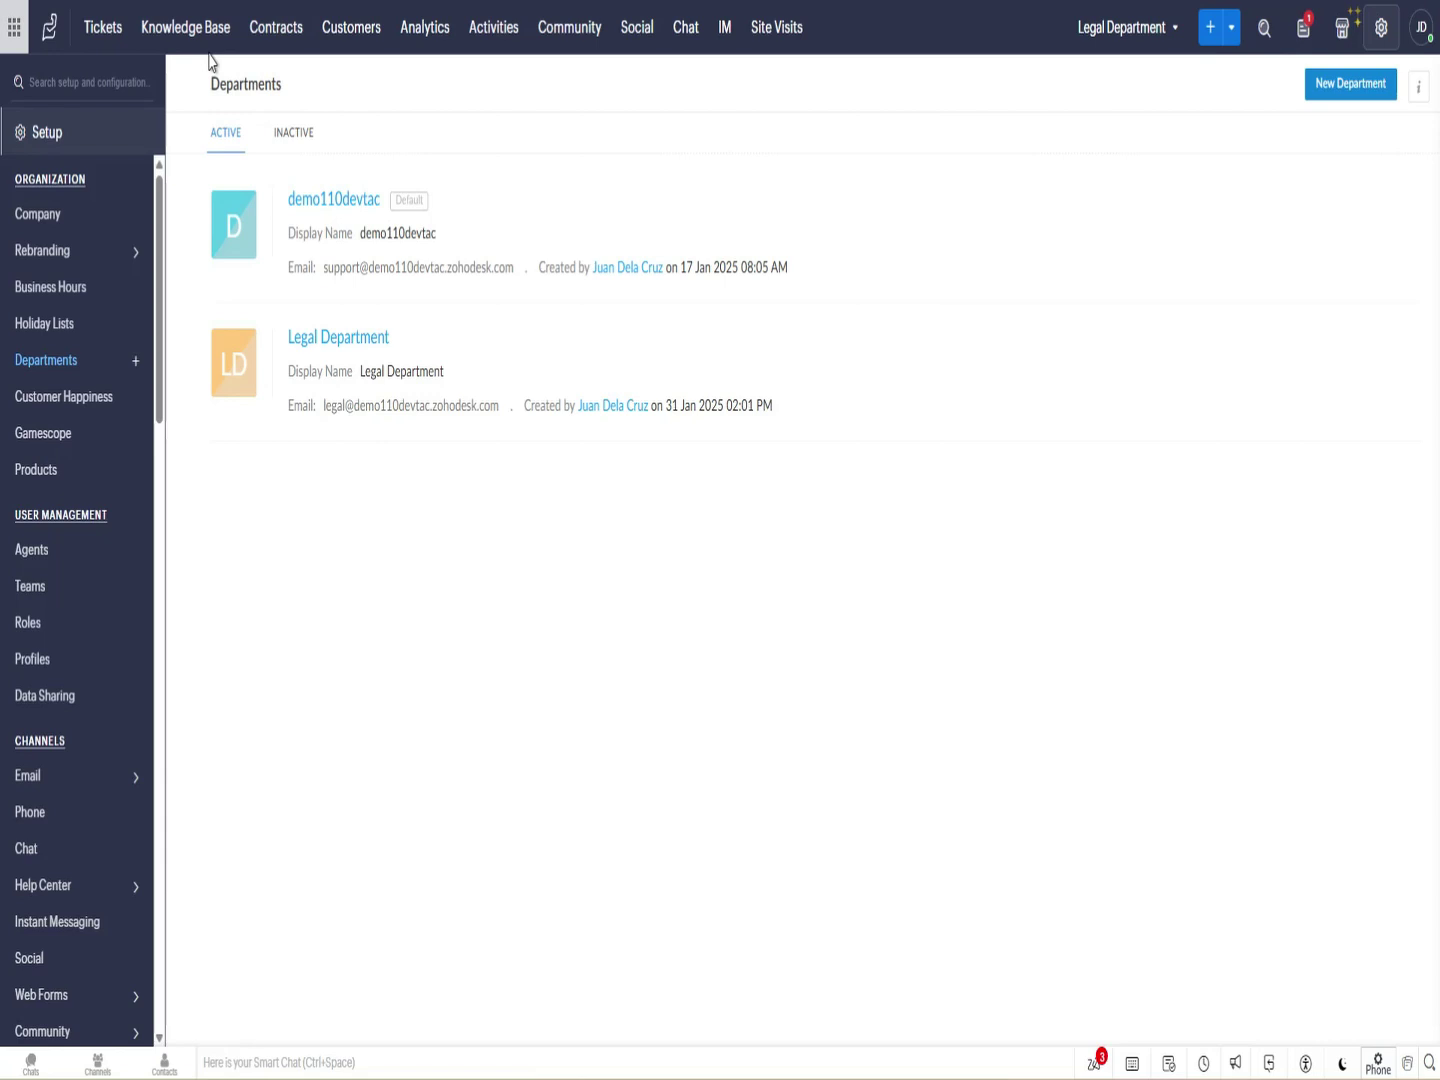
Switch to Zoho Desk, open the Gmail Forwarding Confirmation ticket and copy the link that approves the request.
click(114, 32)
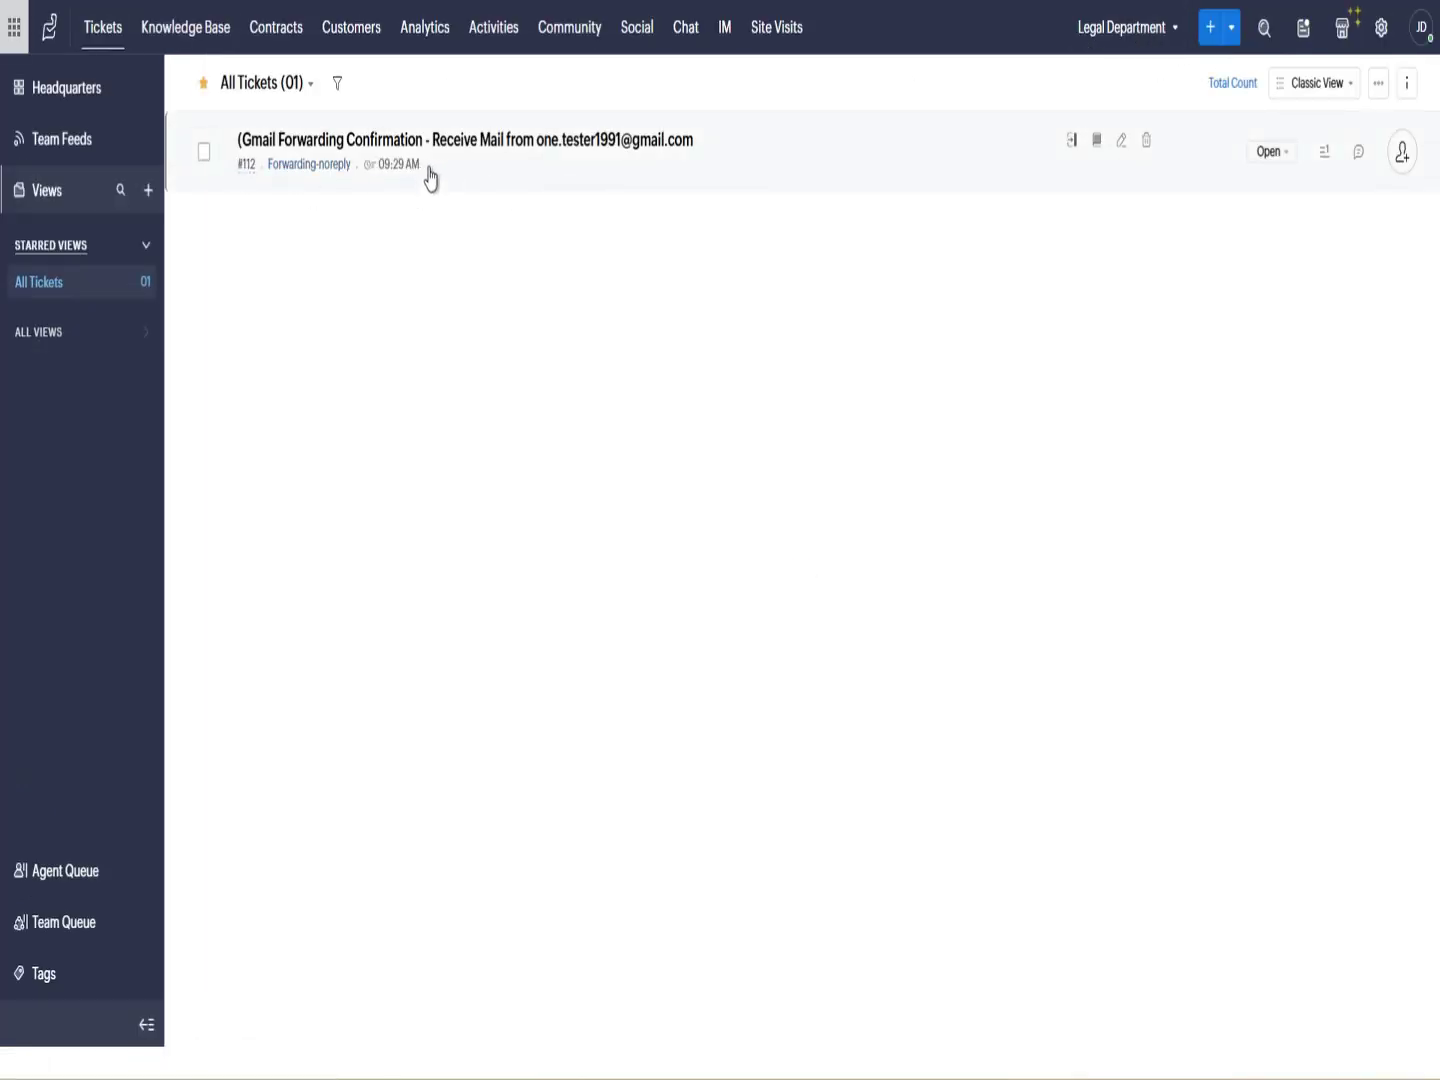
click(488, 151)
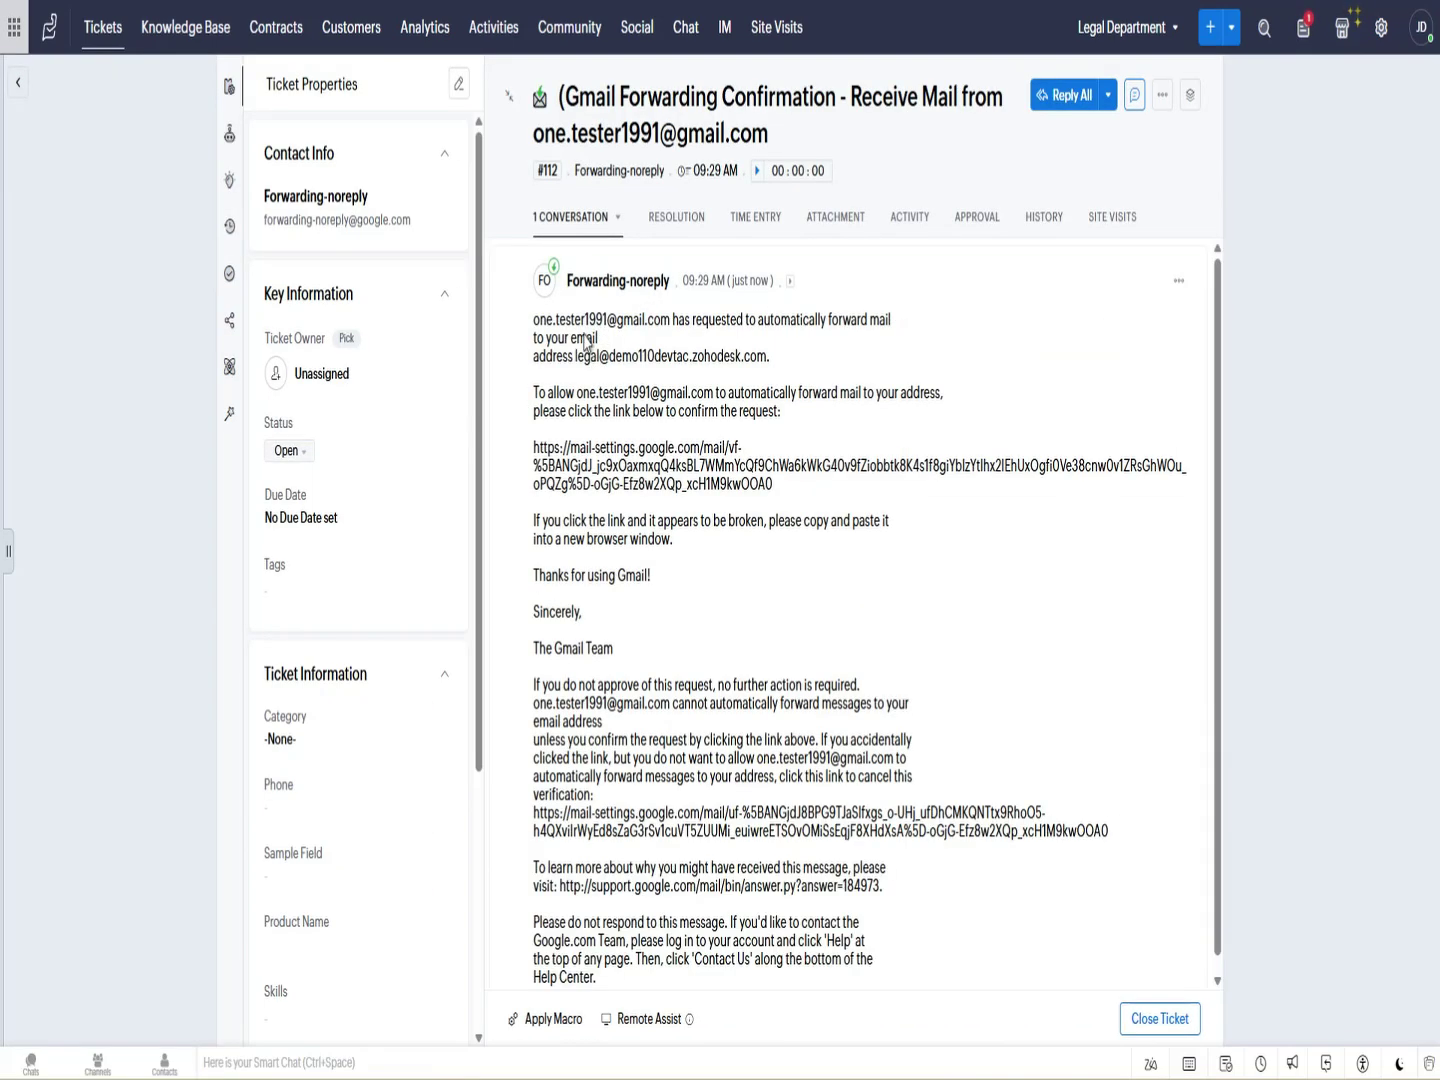
drag(534, 447, 786, 502)
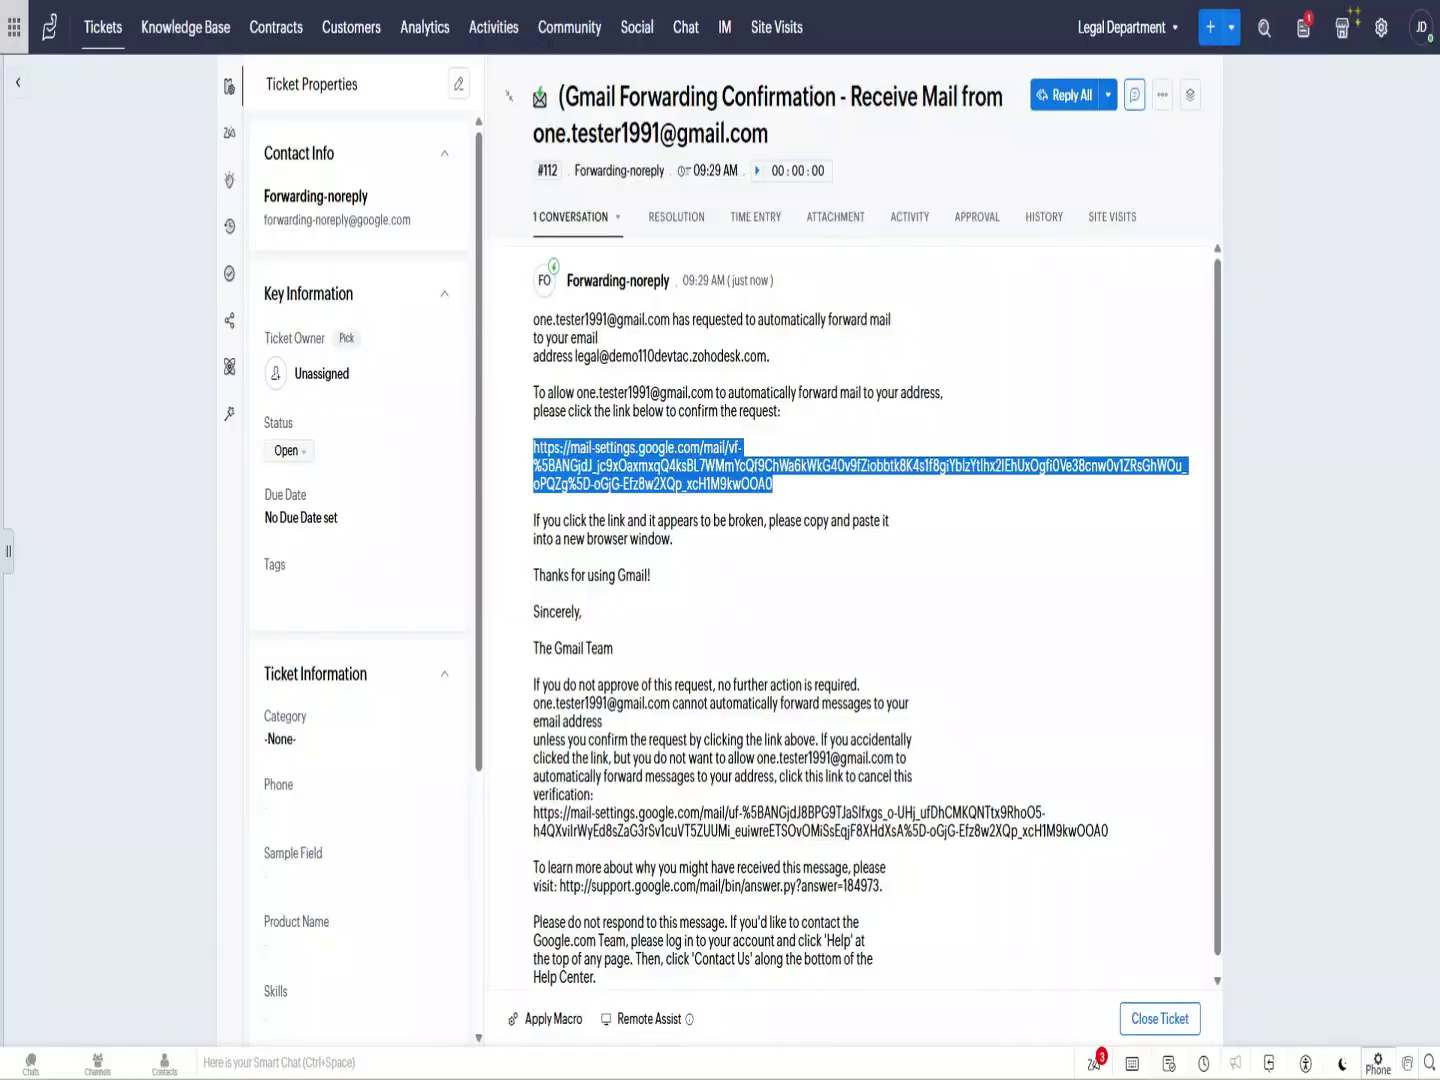
key(ctrl+c)
Load the copied confirmation link in a new browser tab and confirm the mail forwarding.
key(ctrl+t)
key(ctrl+v)
key(Return)
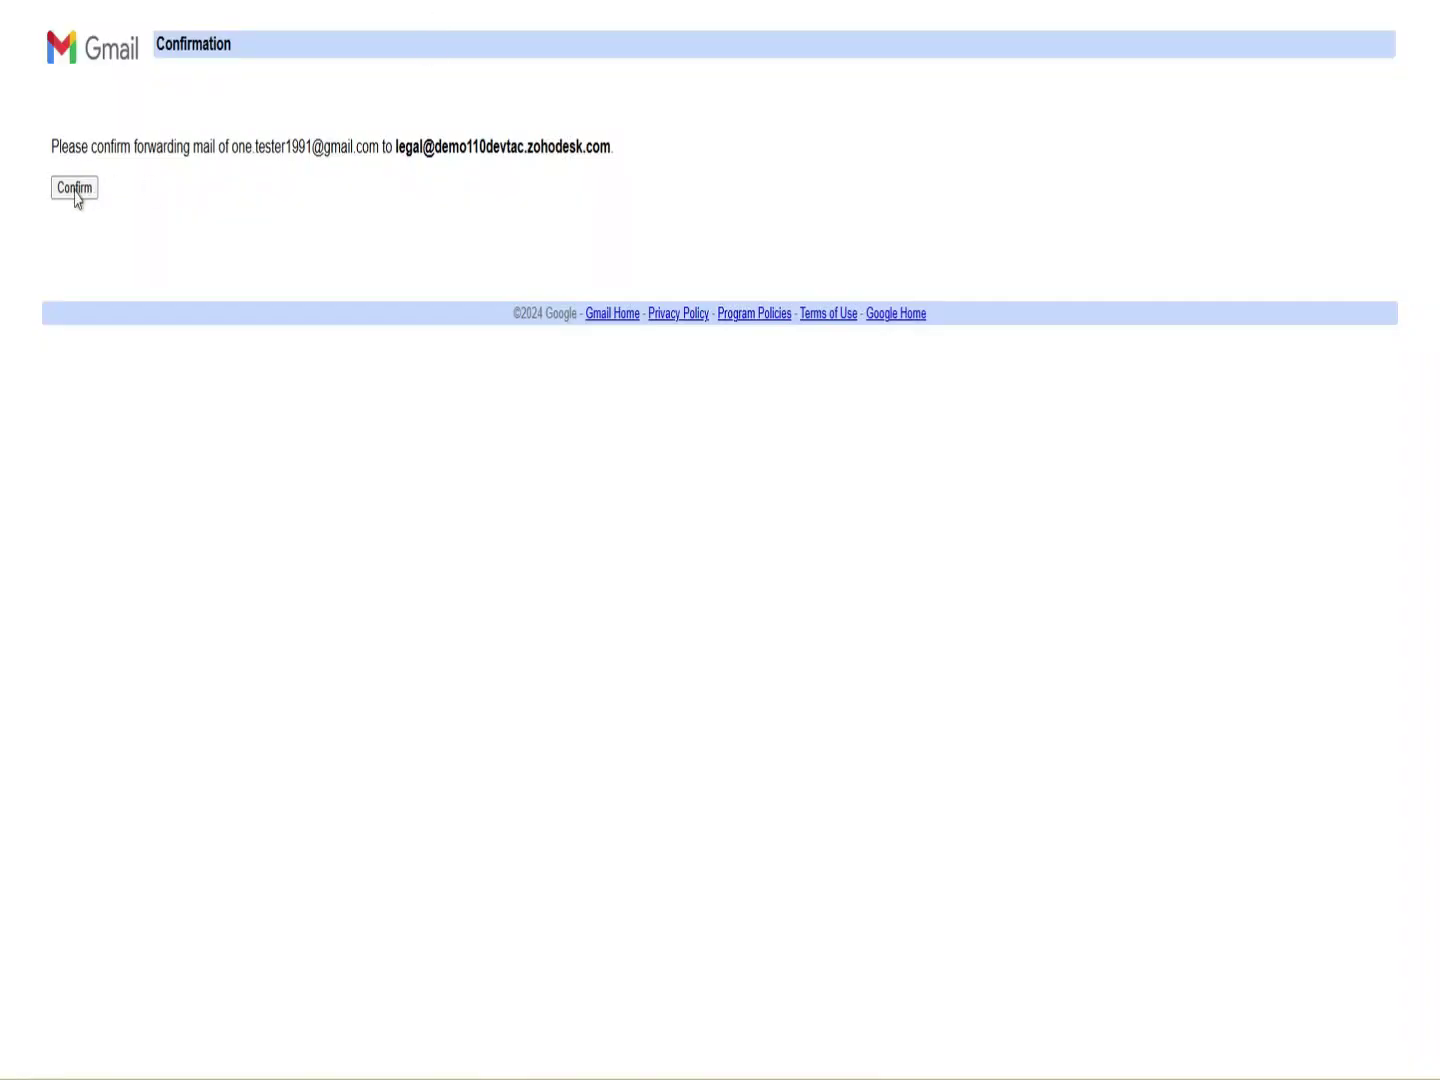
click(78, 192)
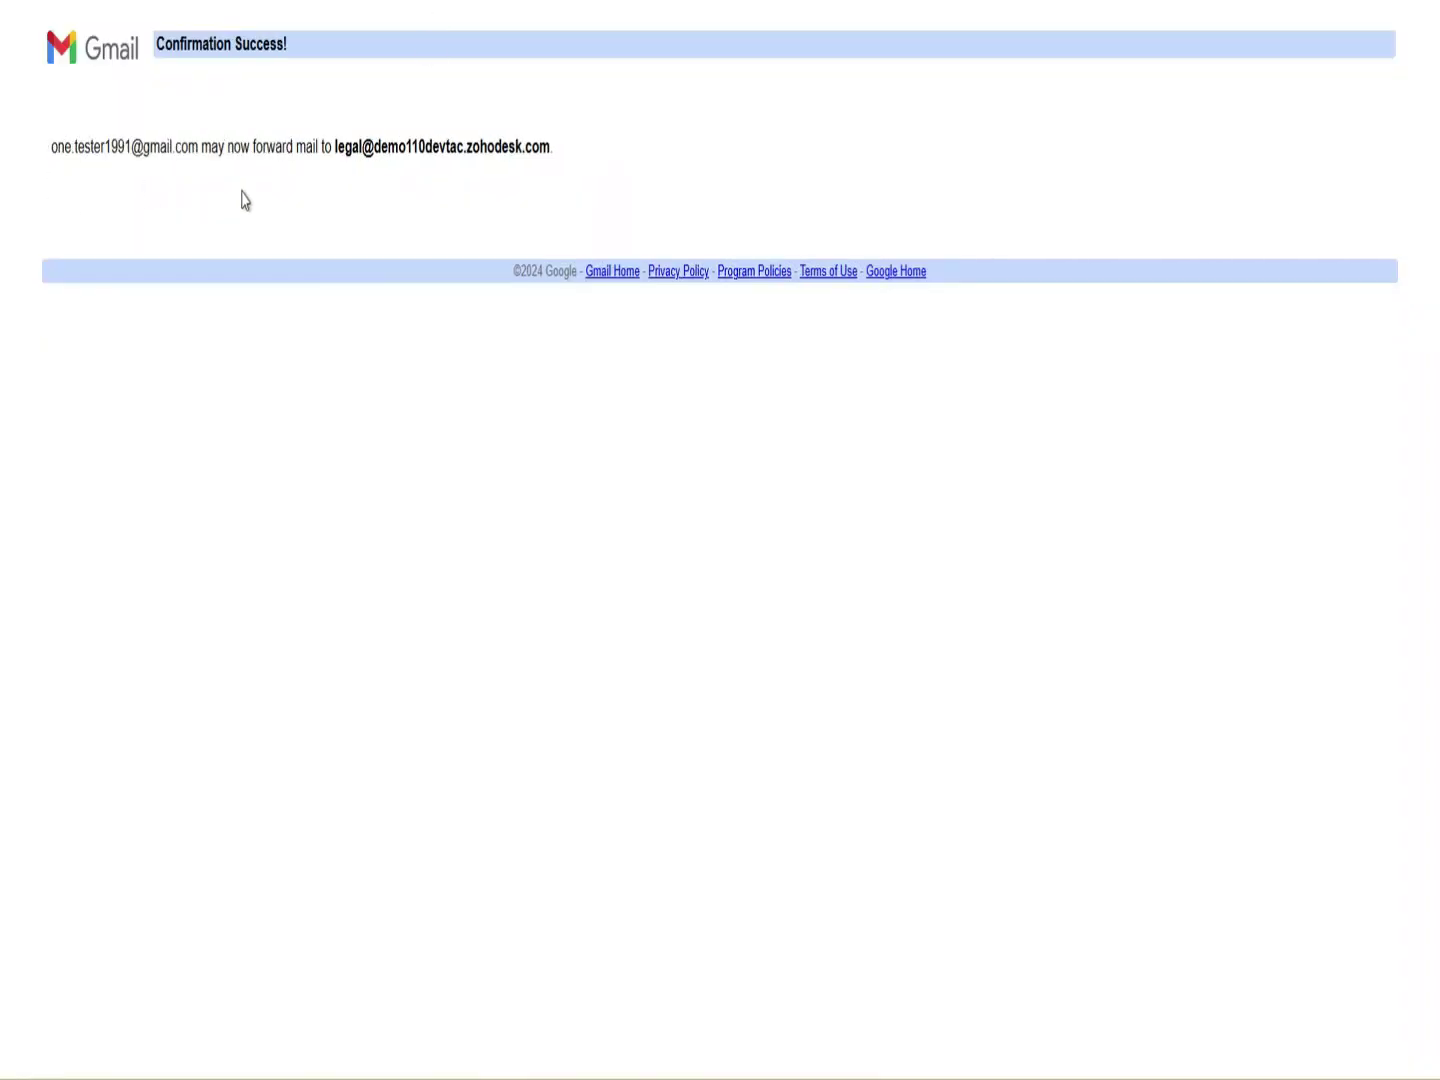
drag(164, 43, 279, 53)
click(193, 55)
drag(160, 44, 288, 45)
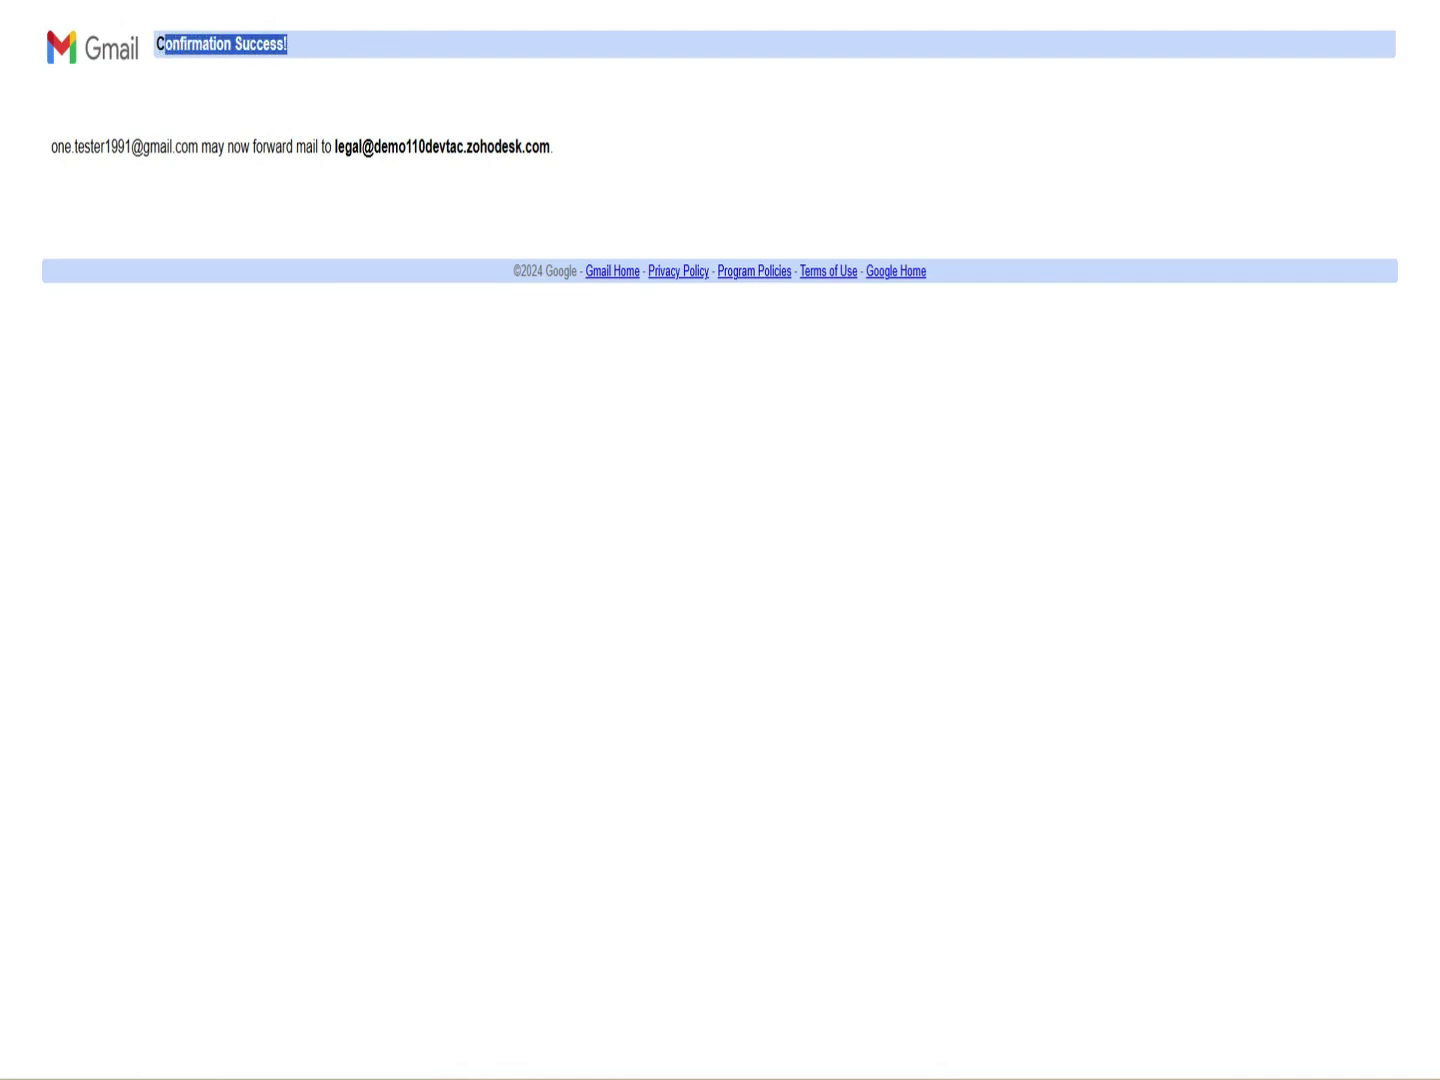
Return to the Legal Department's ticket list in Zoho Desk and check the forwarding confirmation ticket.
click(445, 1)
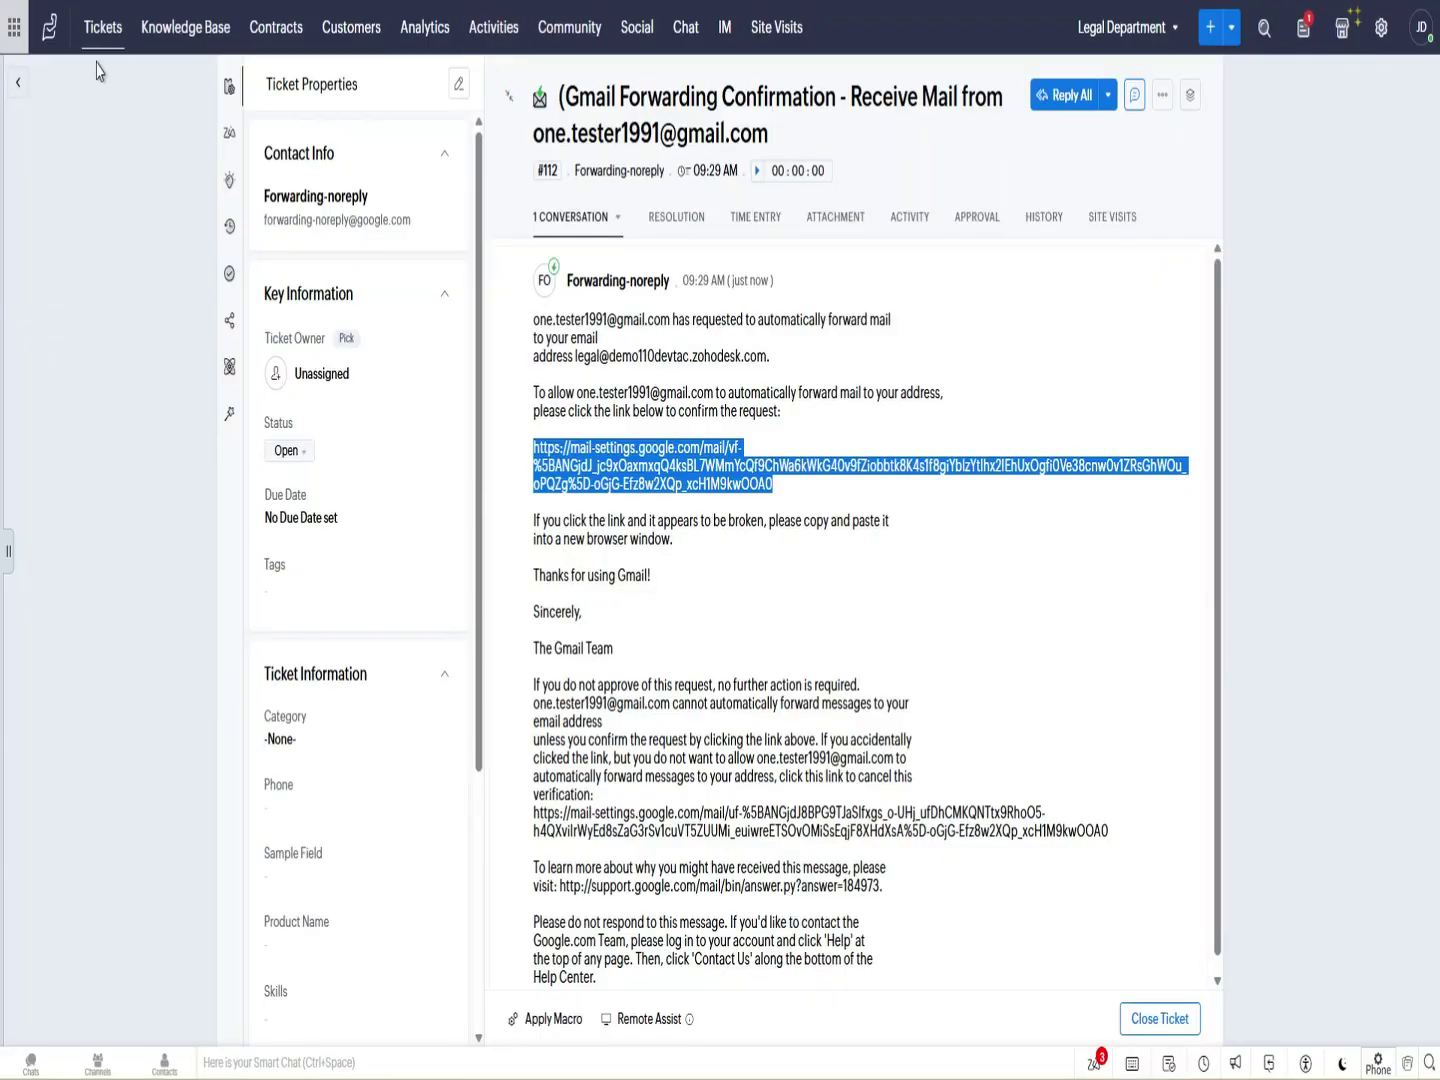
click(105, 31)
click(204, 153)
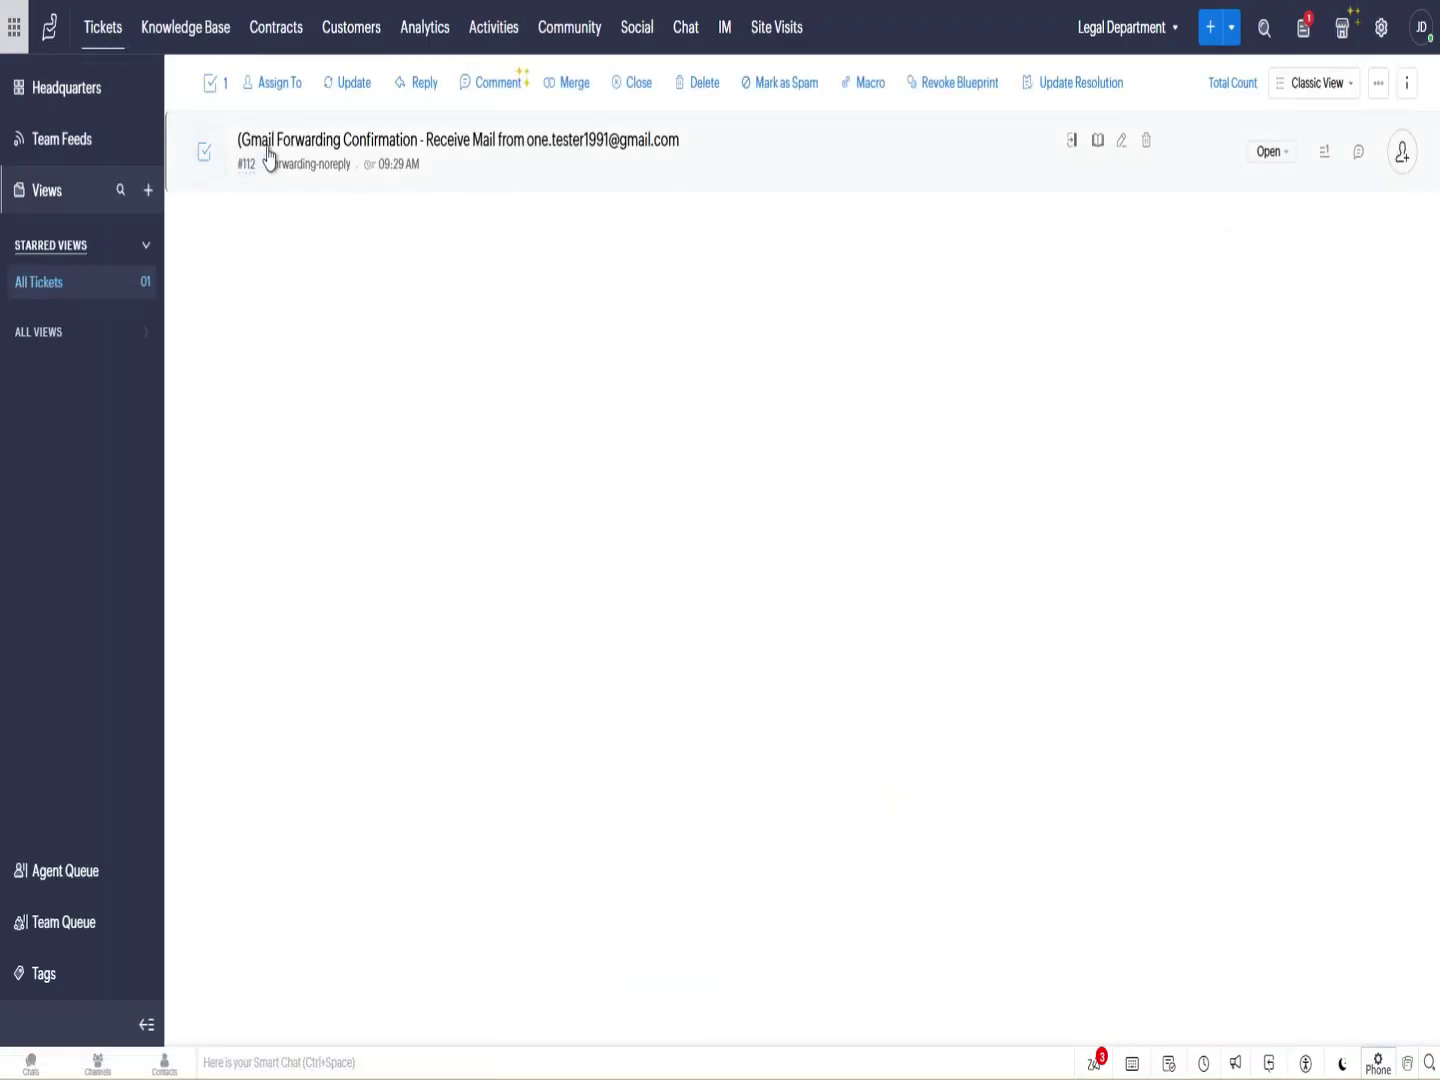
click(206, 155)
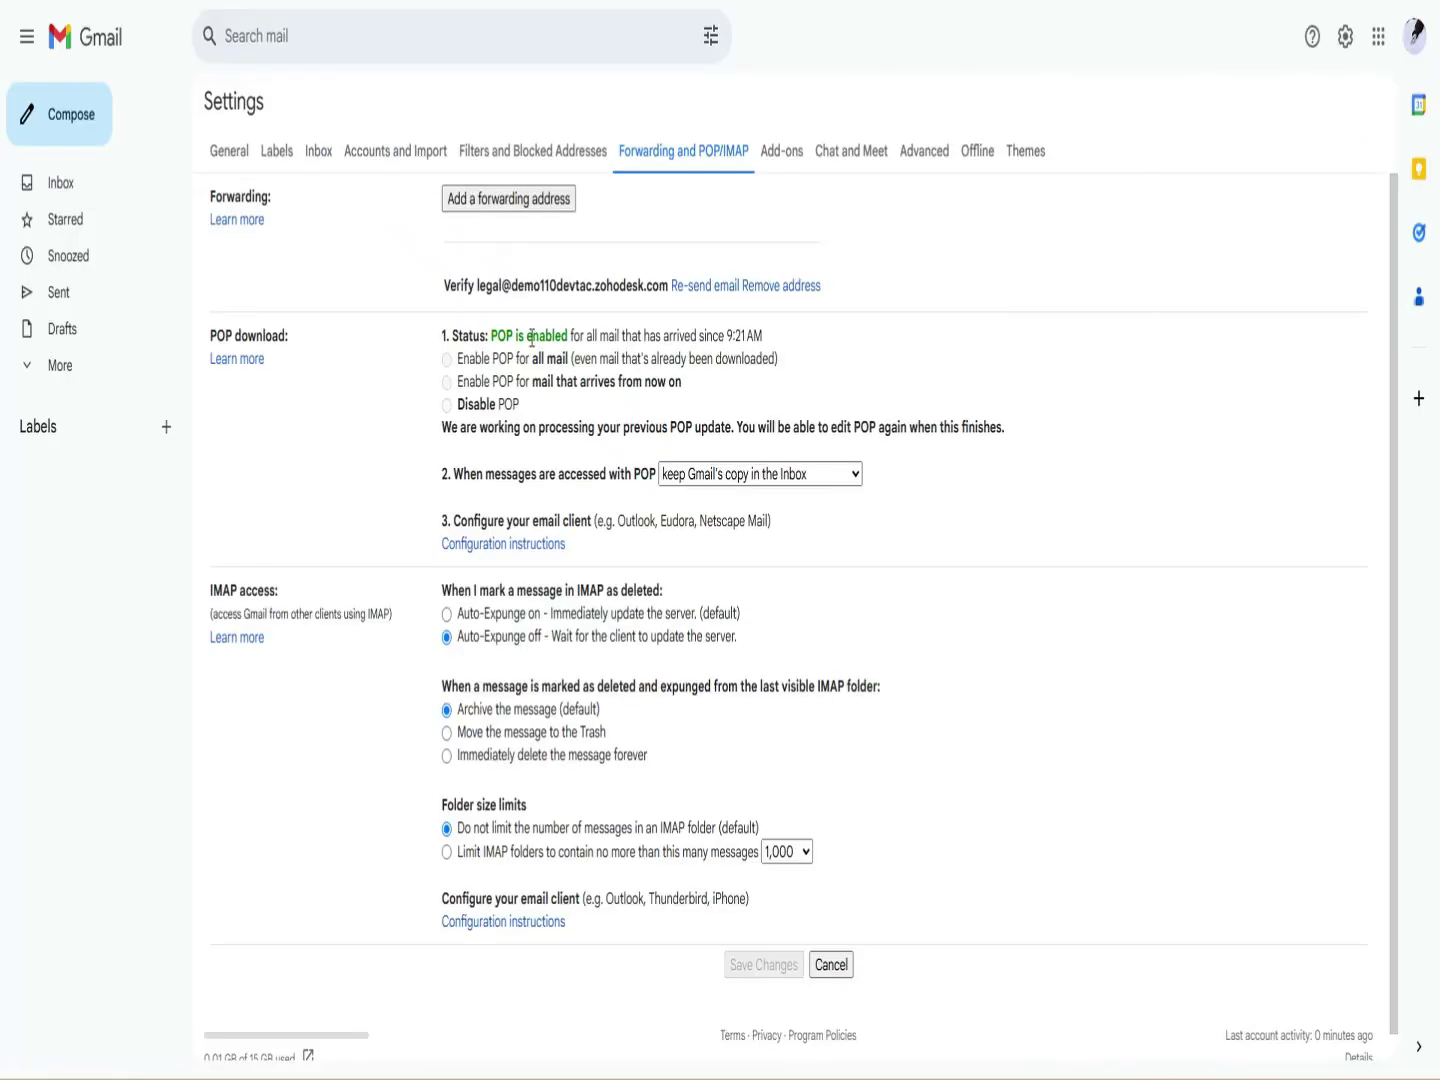
Switch to Gmail and examine the POP download status and the choices for enabling POP on all or only new mail.
scroll(620, 350, down, 1)
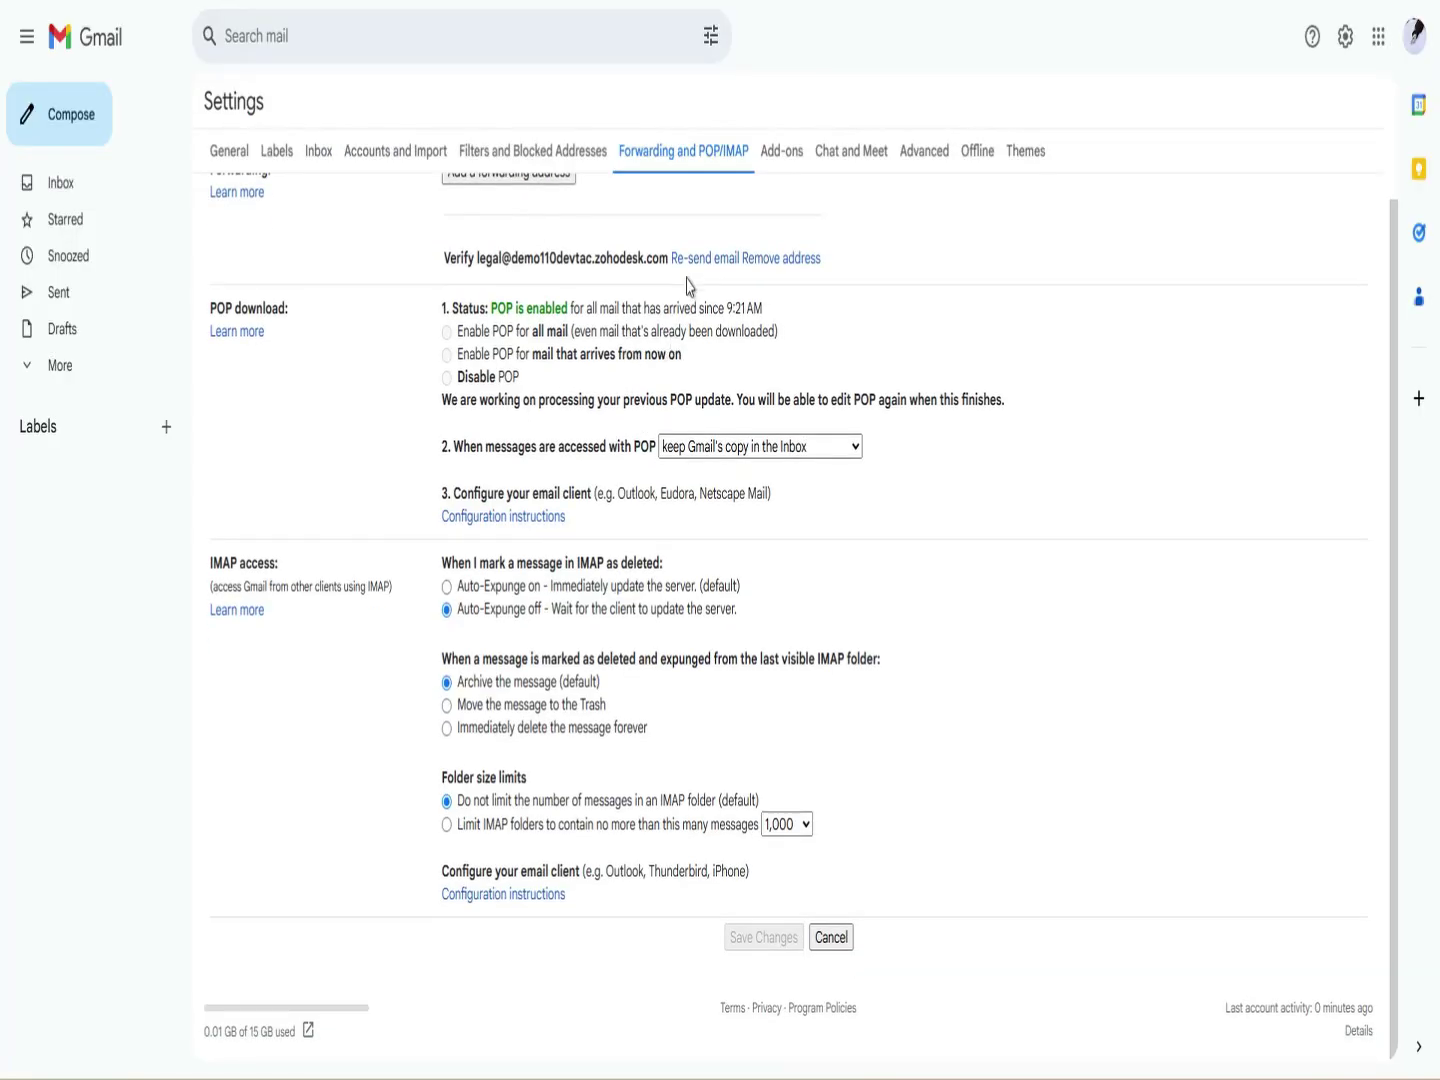
scroll(699, 700, up, 1)
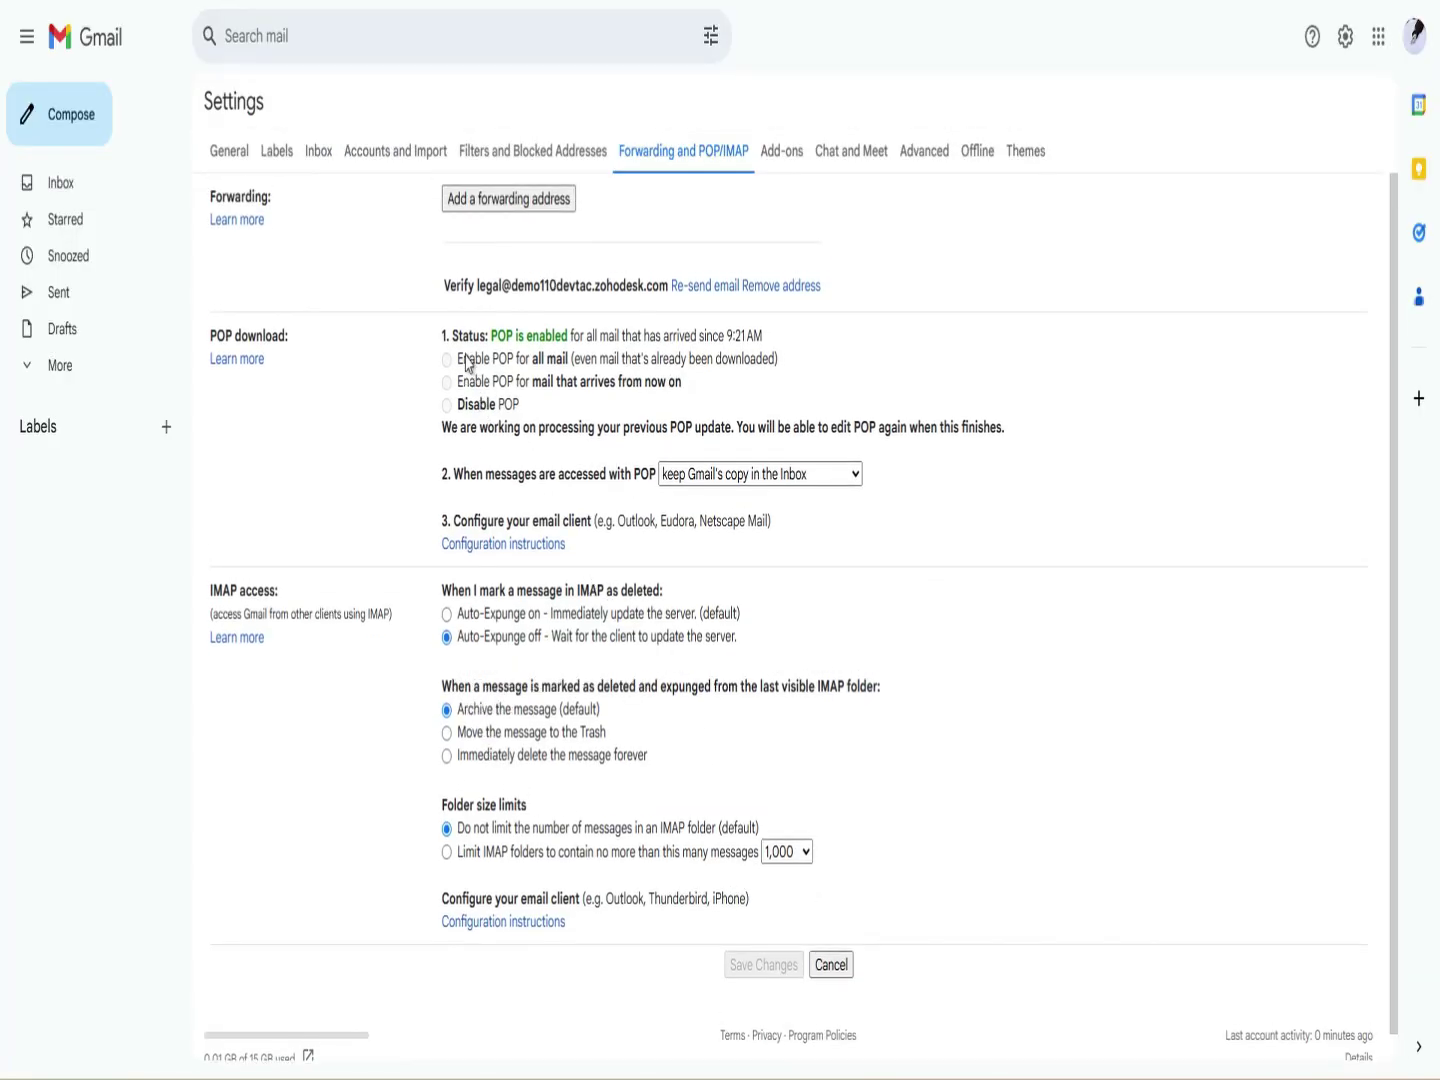
scroll(630, 350, down, 1)
scroll(500, 350, up, 1)
drag(465, 336, 608, 337)
click(571, 334)
click(607, 338)
drag(525, 336, 567, 338)
drag(464, 336, 571, 337)
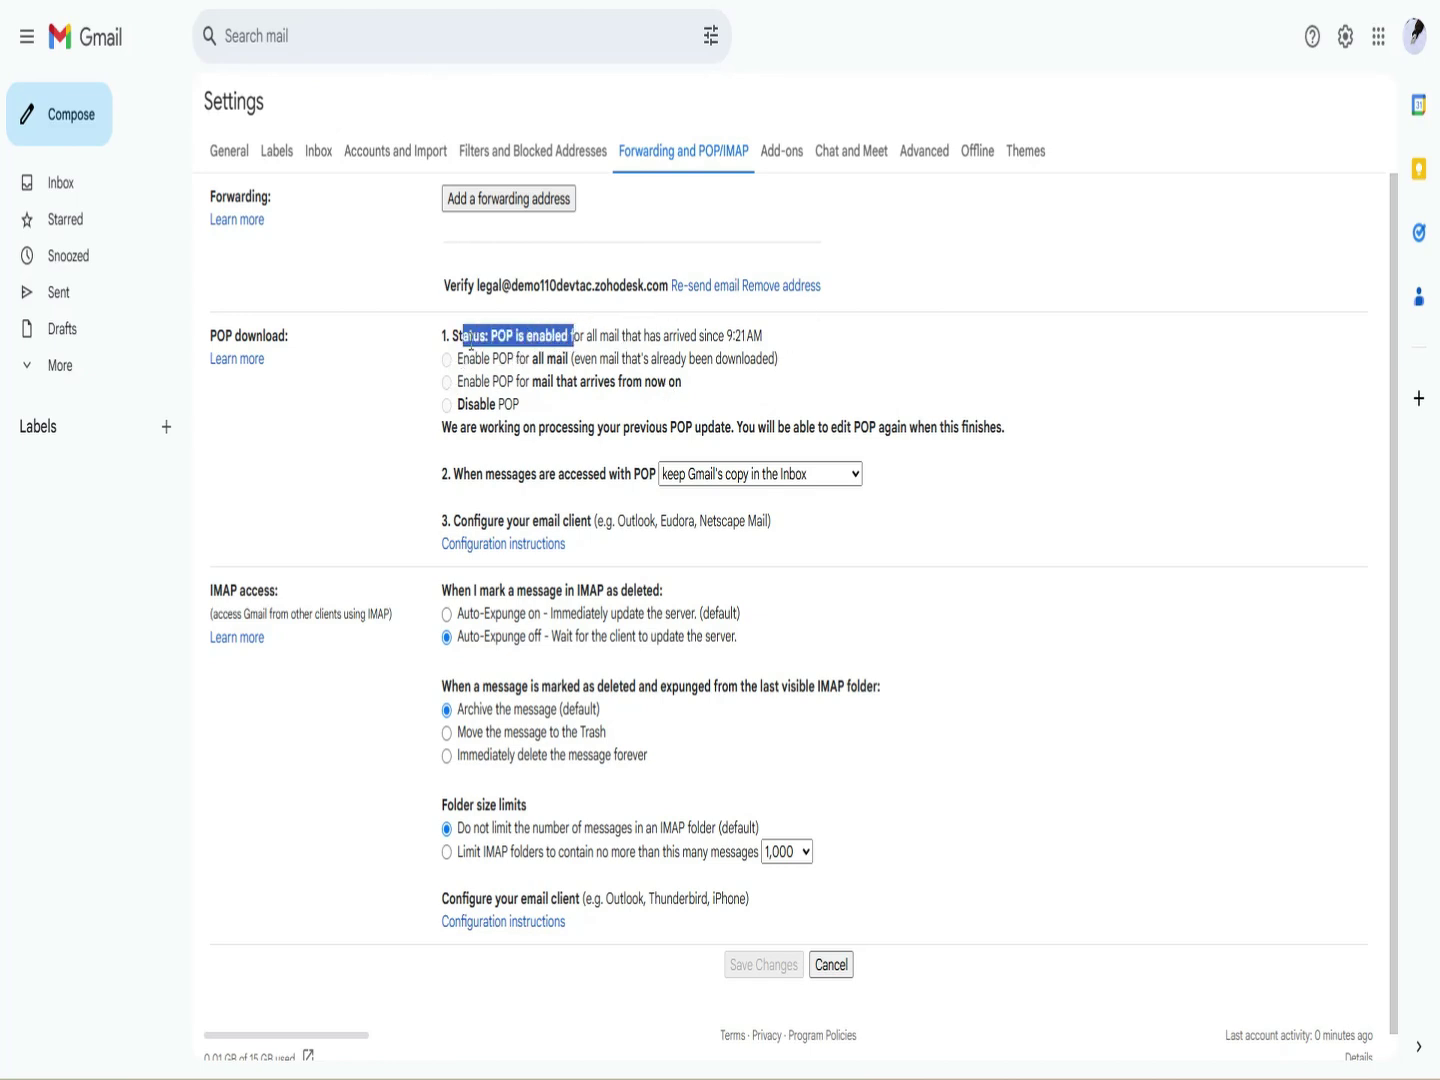
click(546, 340)
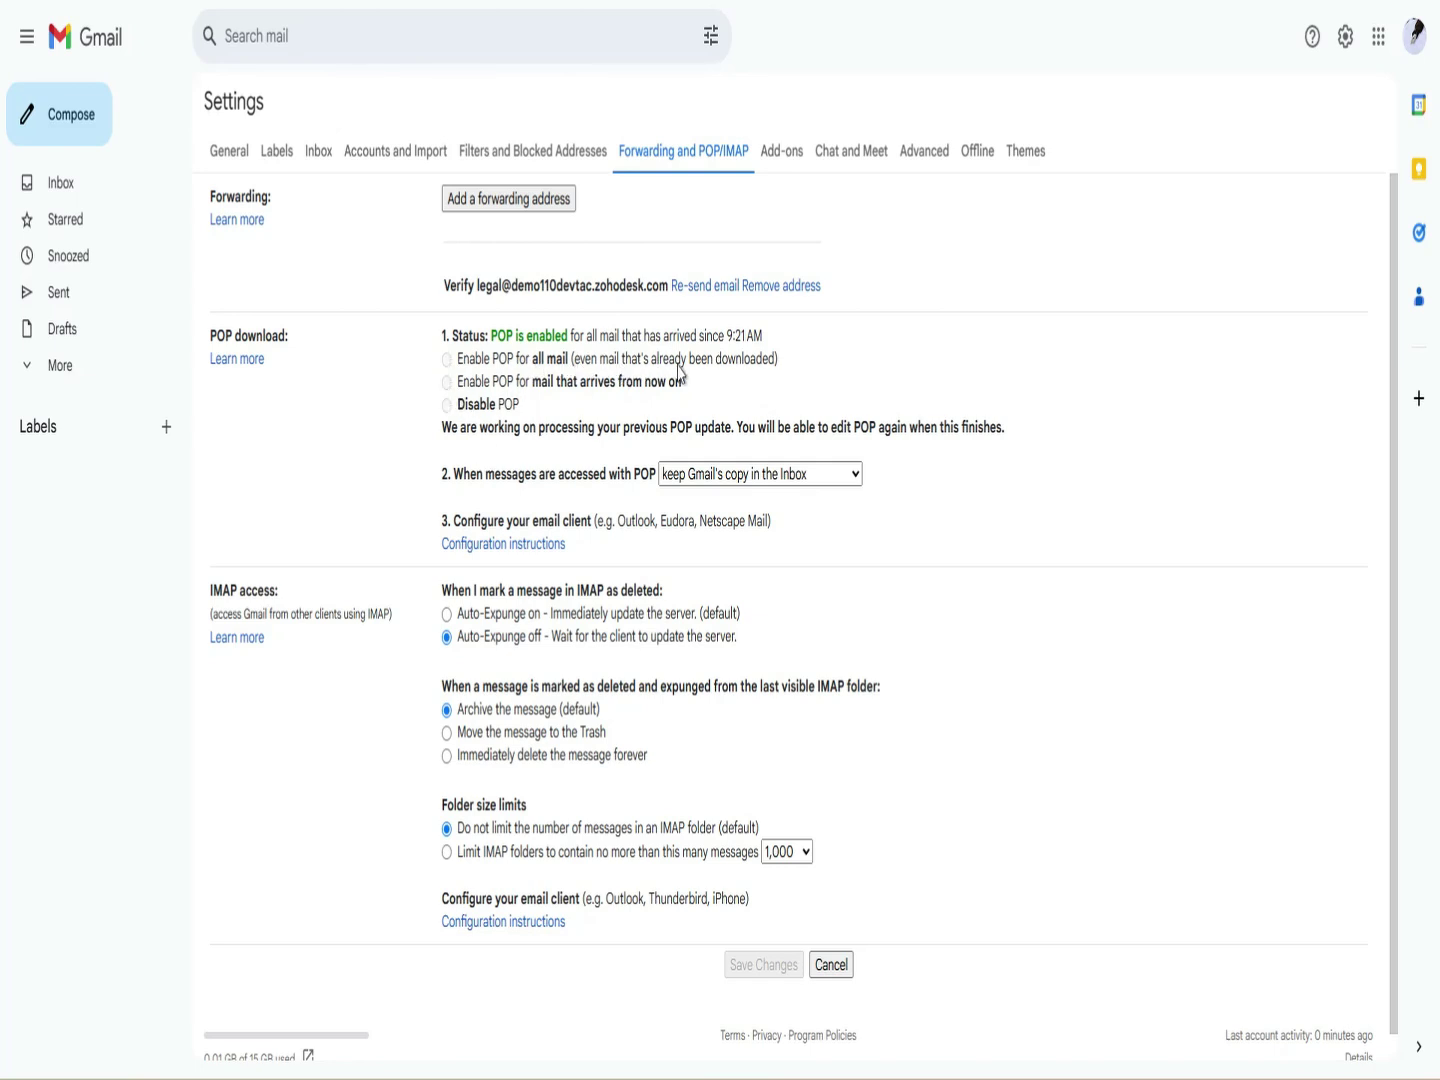
drag(580, 362, 743, 364)
click(743, 363)
drag(543, 386, 651, 384)
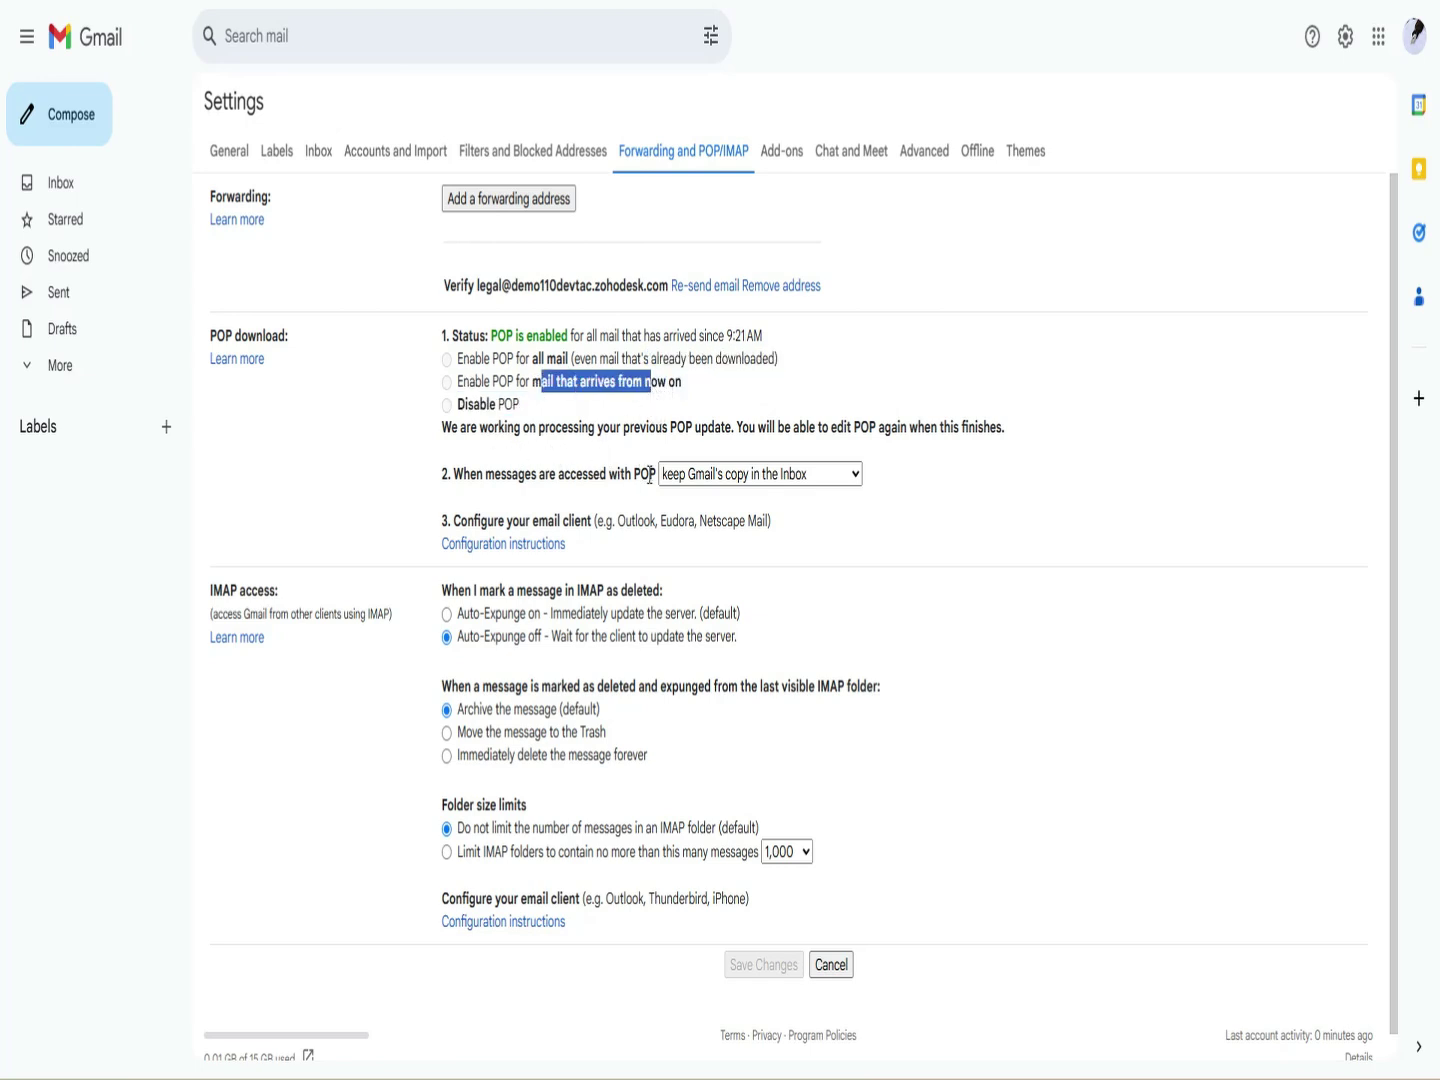
Review the options for handling Gmail's copy when messages are accessed with POP, leaving the list without choosing one.
click(664, 474)
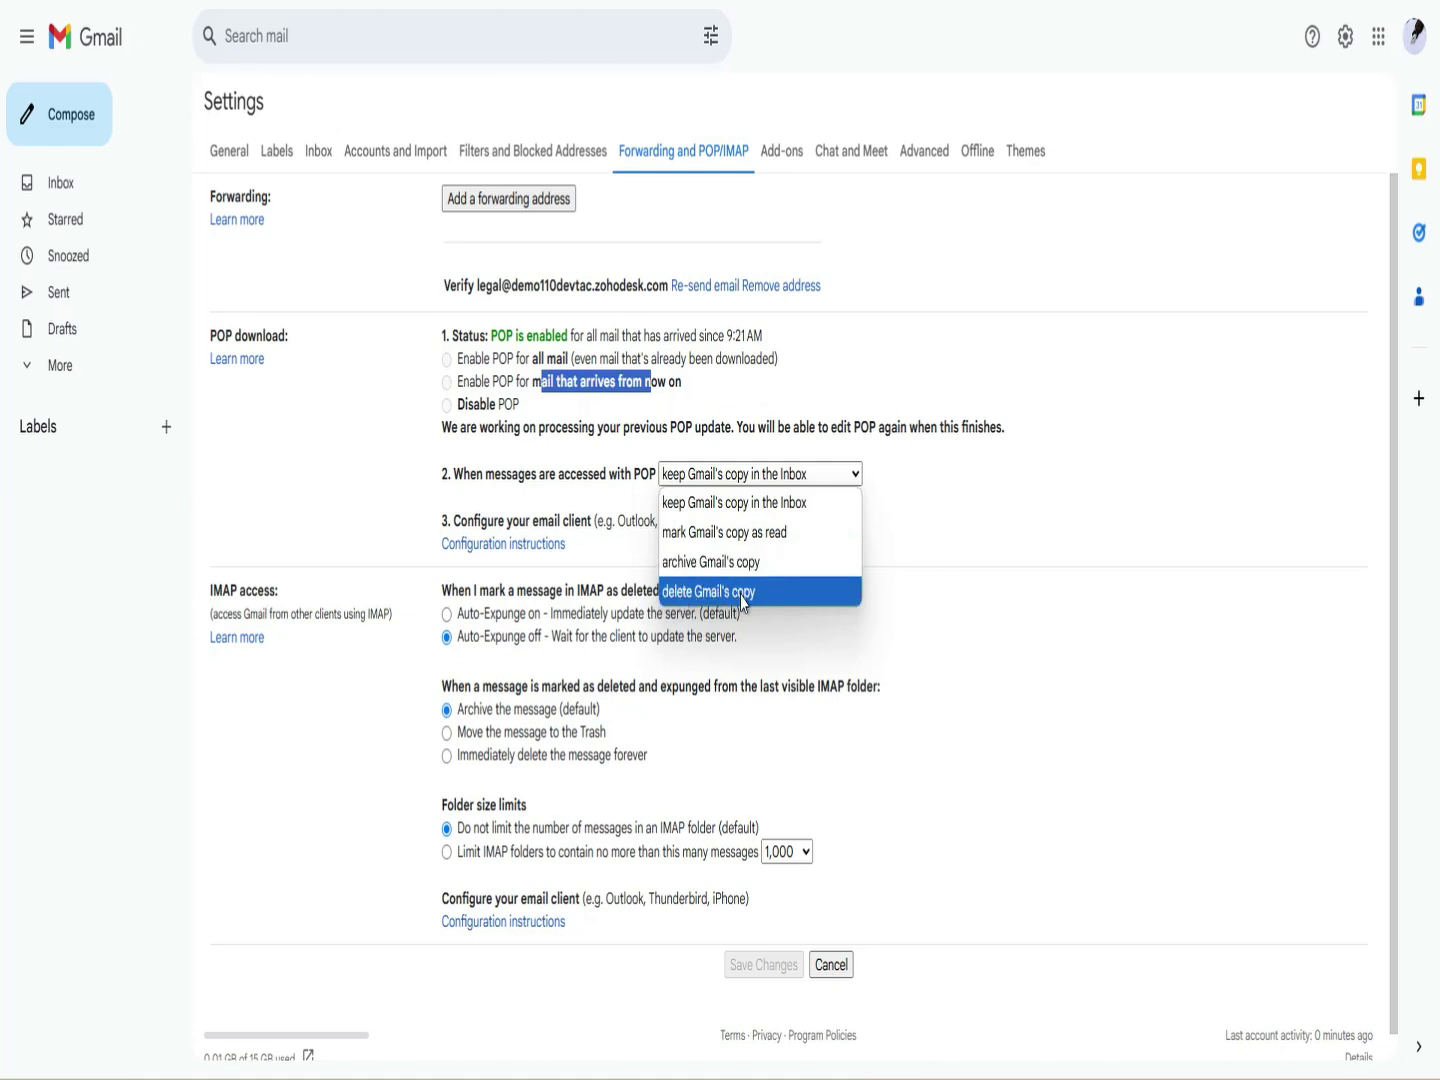
click(605, 585)
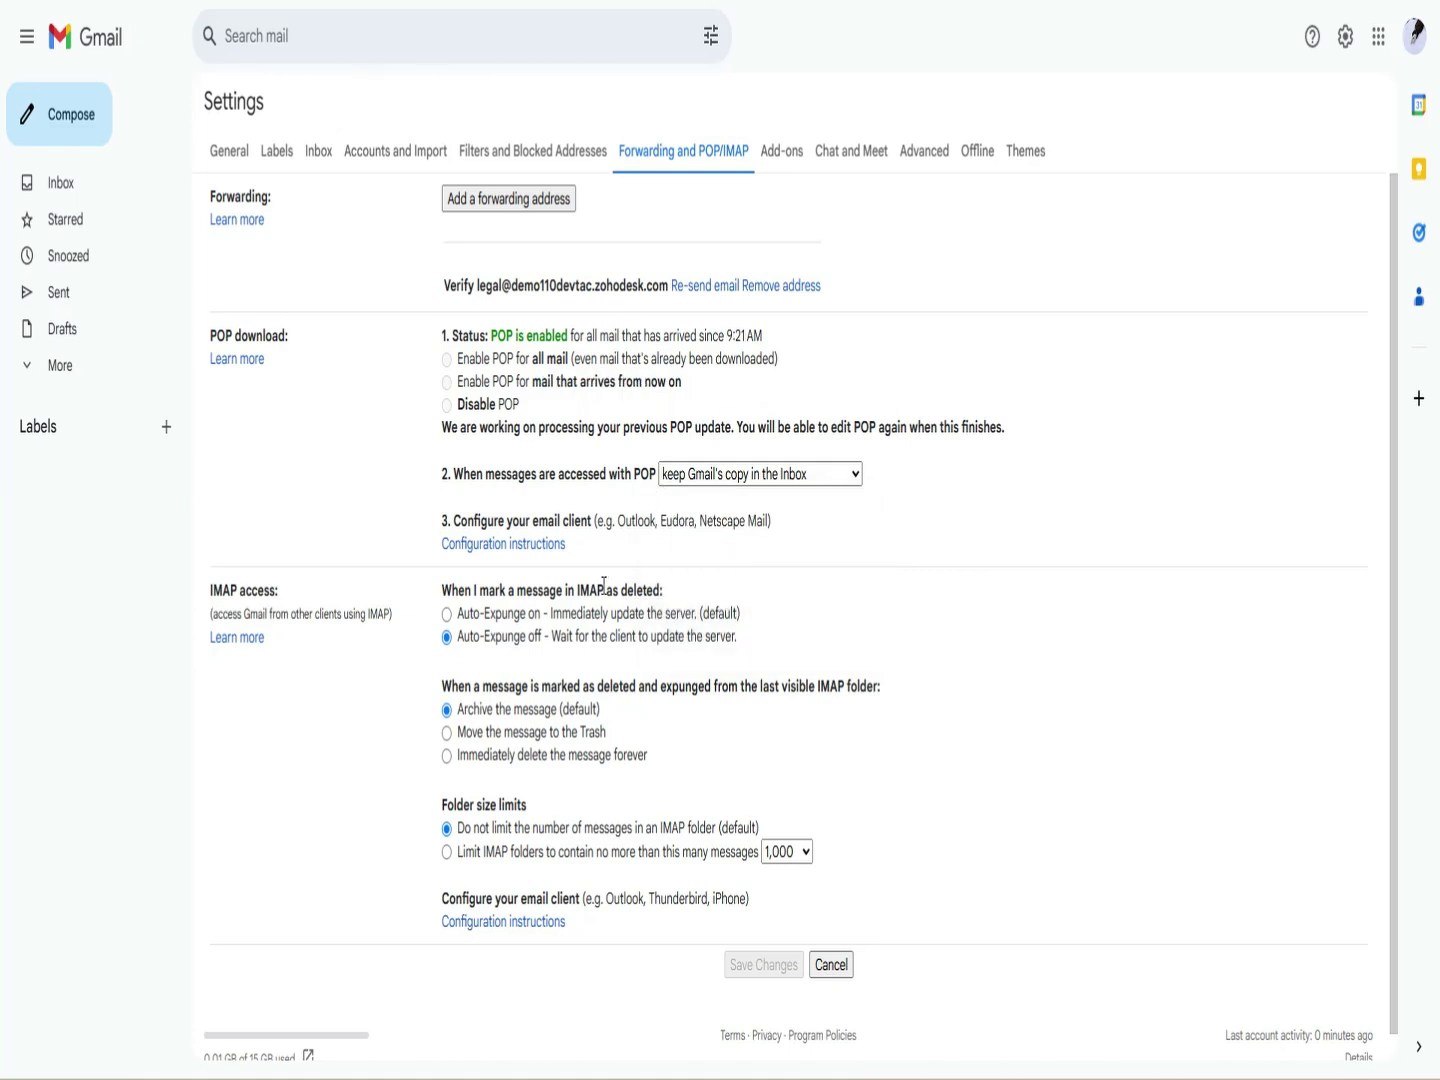
scroll(448, 599, down, 1)
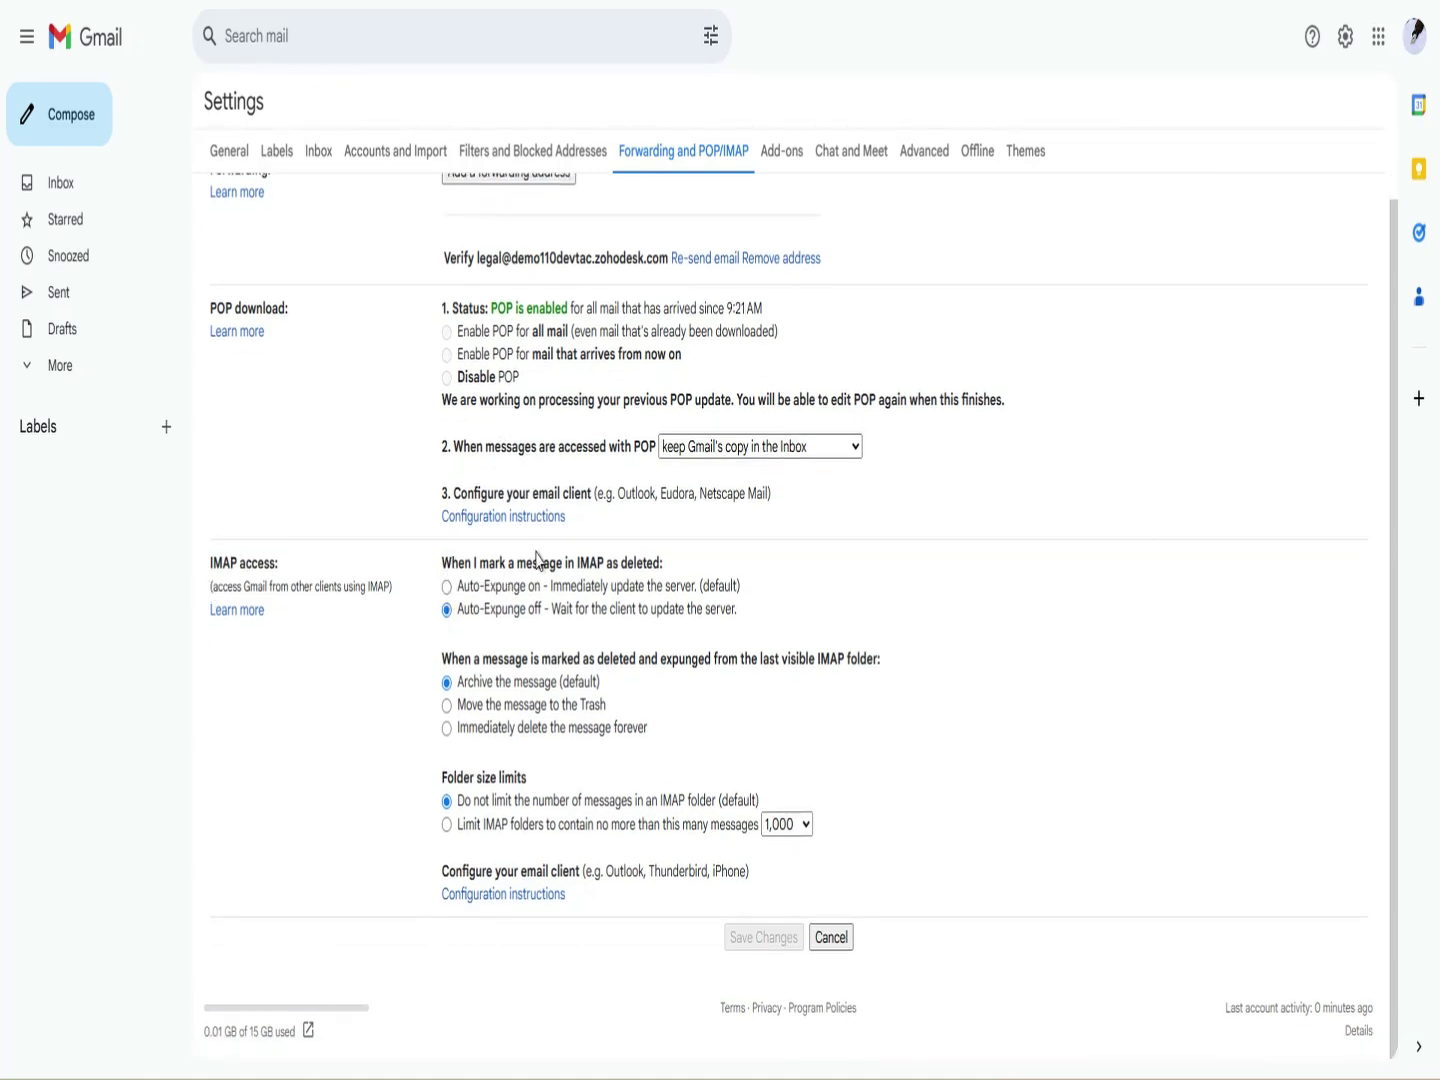
click(761, 446)
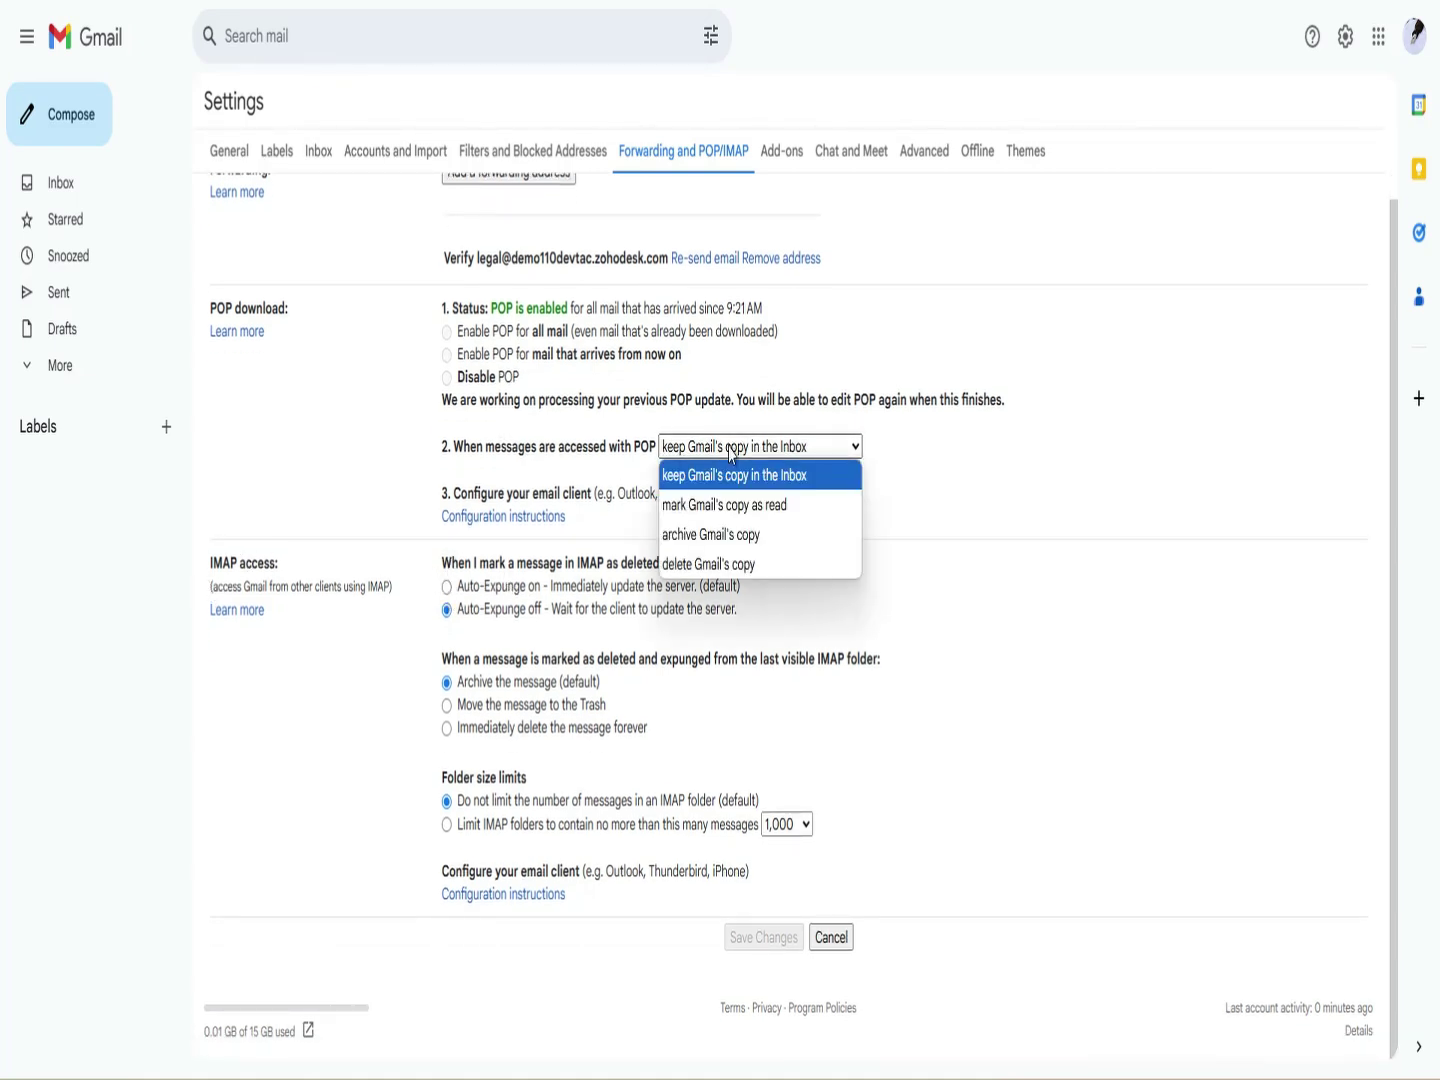
click(469, 560)
Leave IMAP Auto-Expunge off, limit IMAP folders to no more than 1,000 messages, and save the Gmail settings.
click(445, 586)
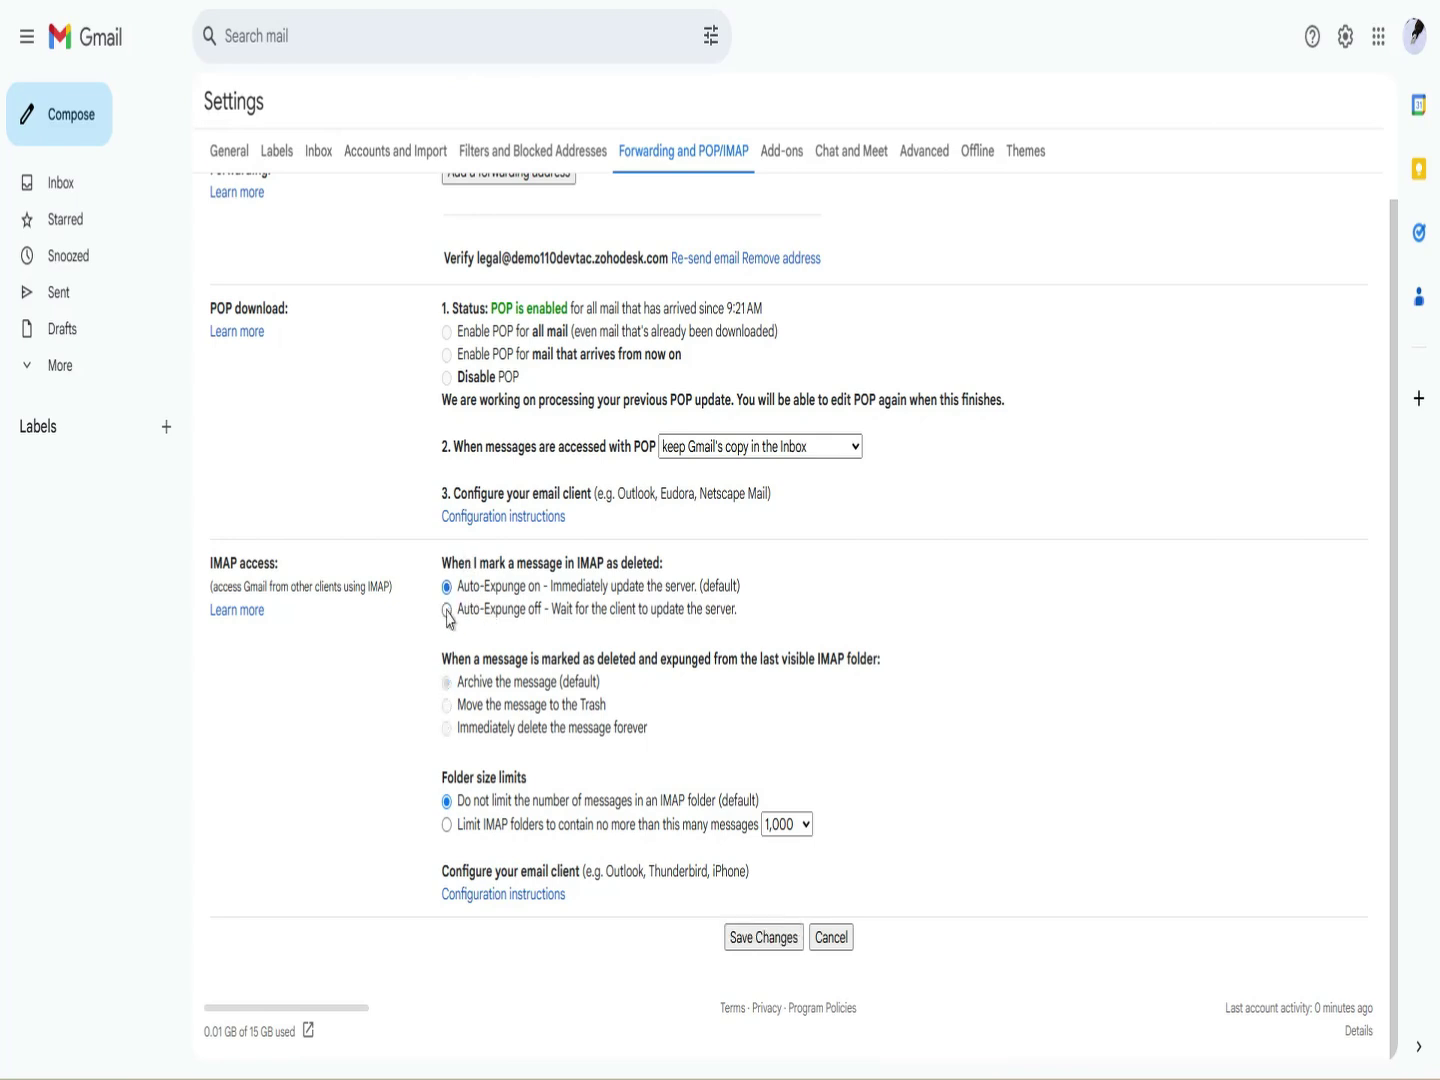
click(445, 610)
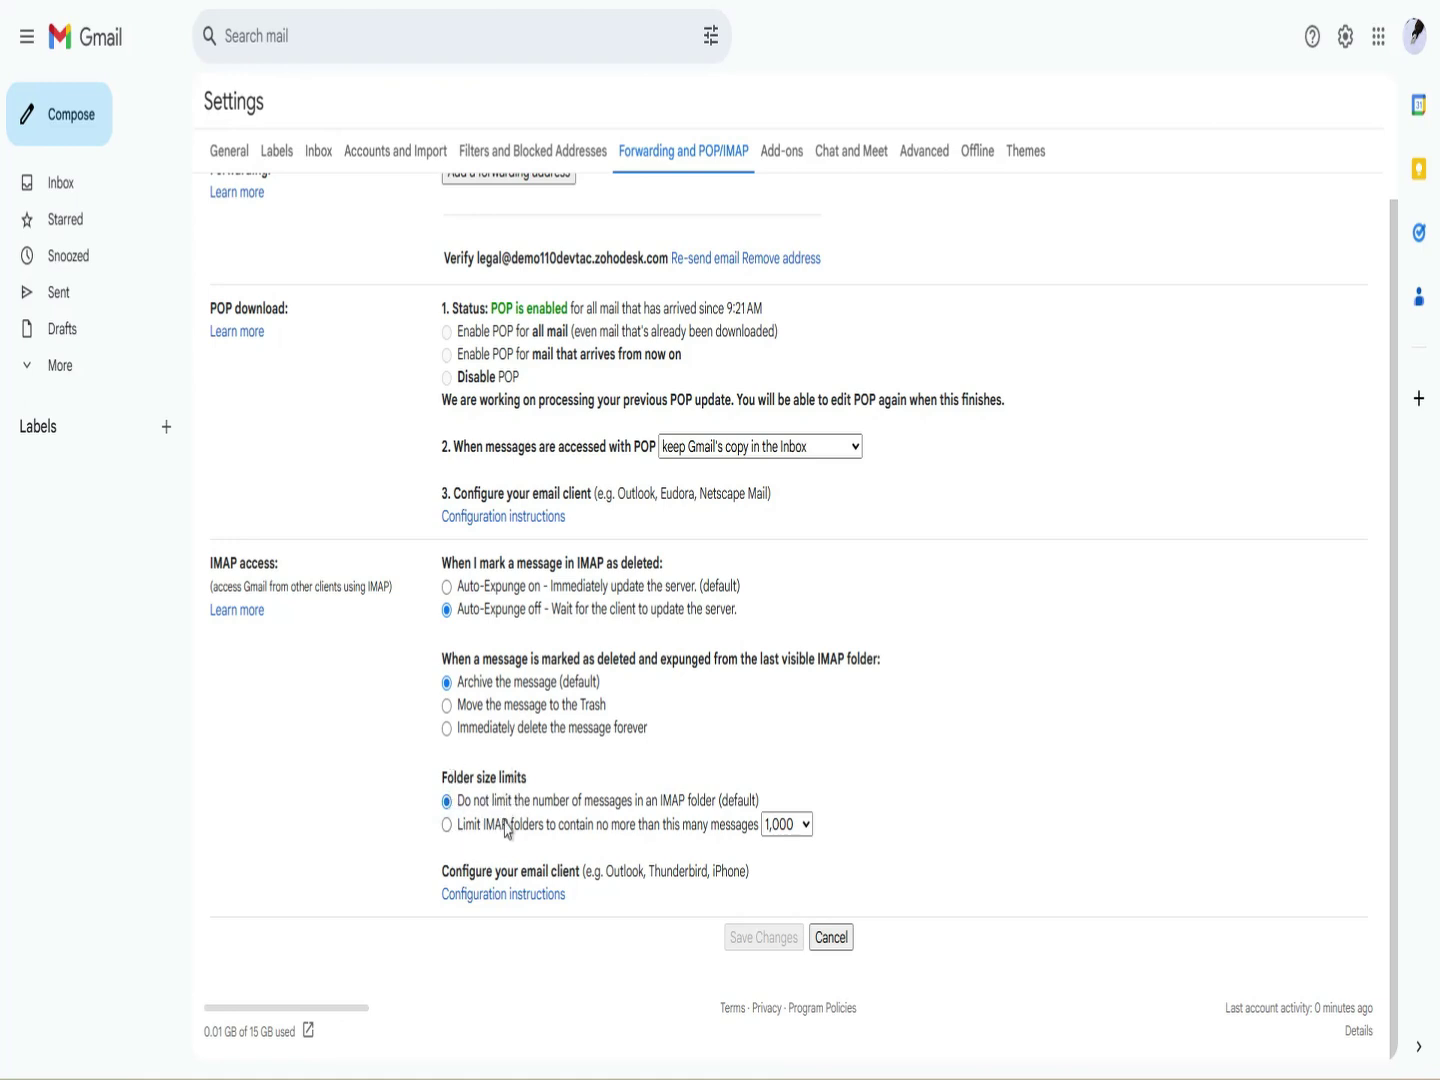
click(447, 826)
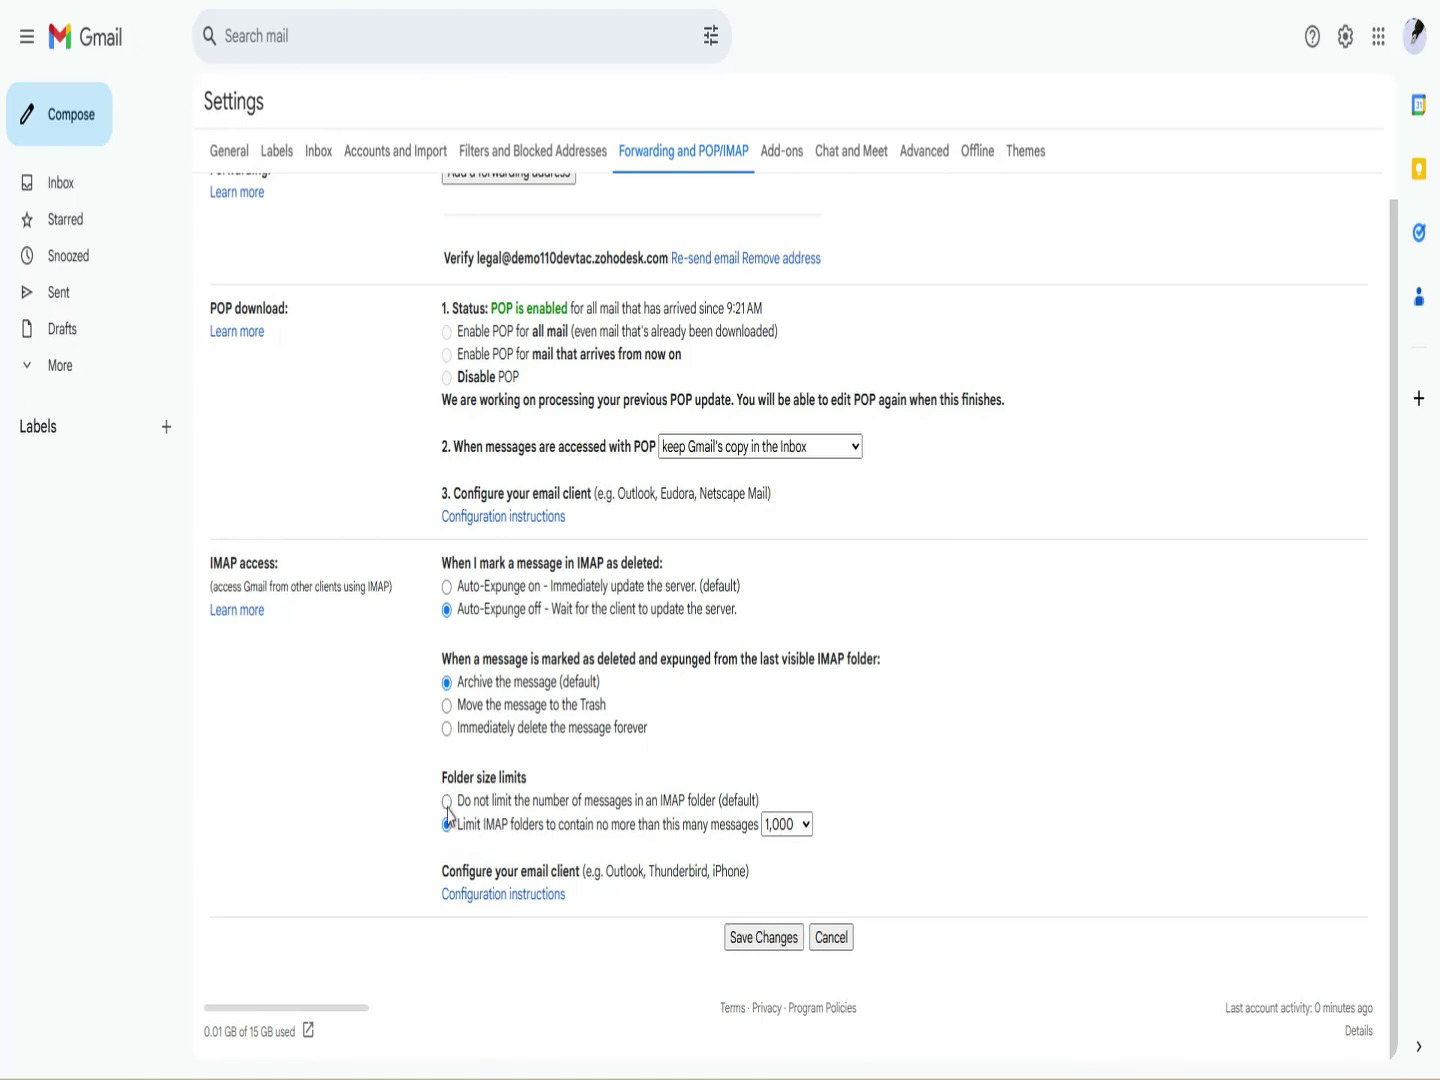
click(446, 803)
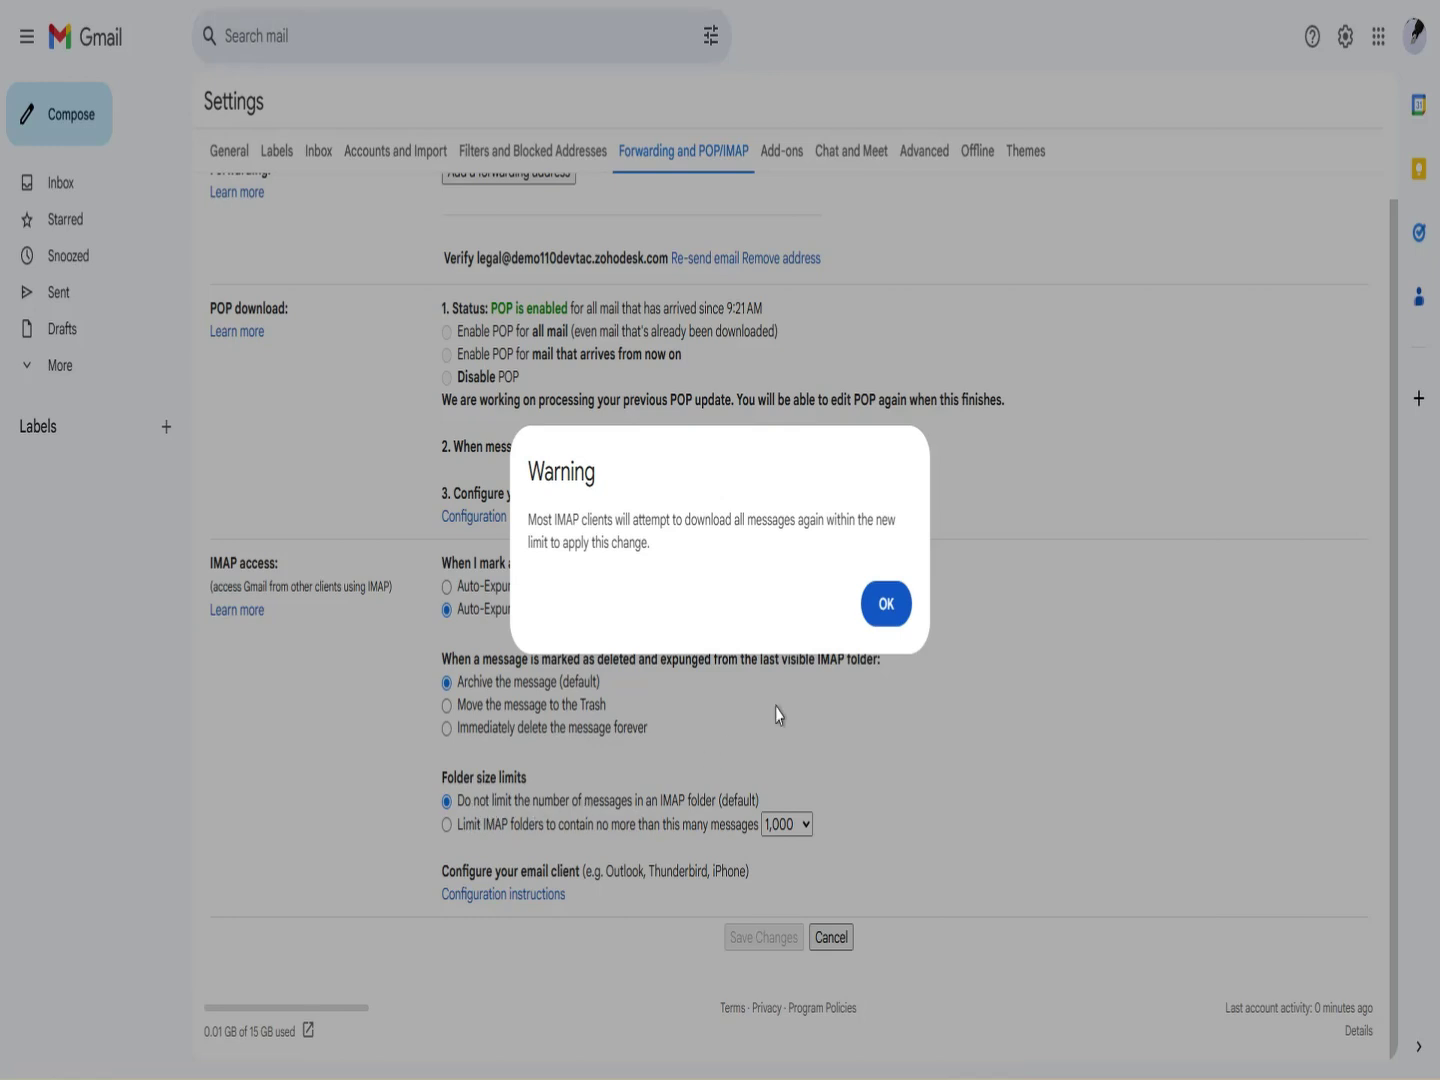
click(887, 606)
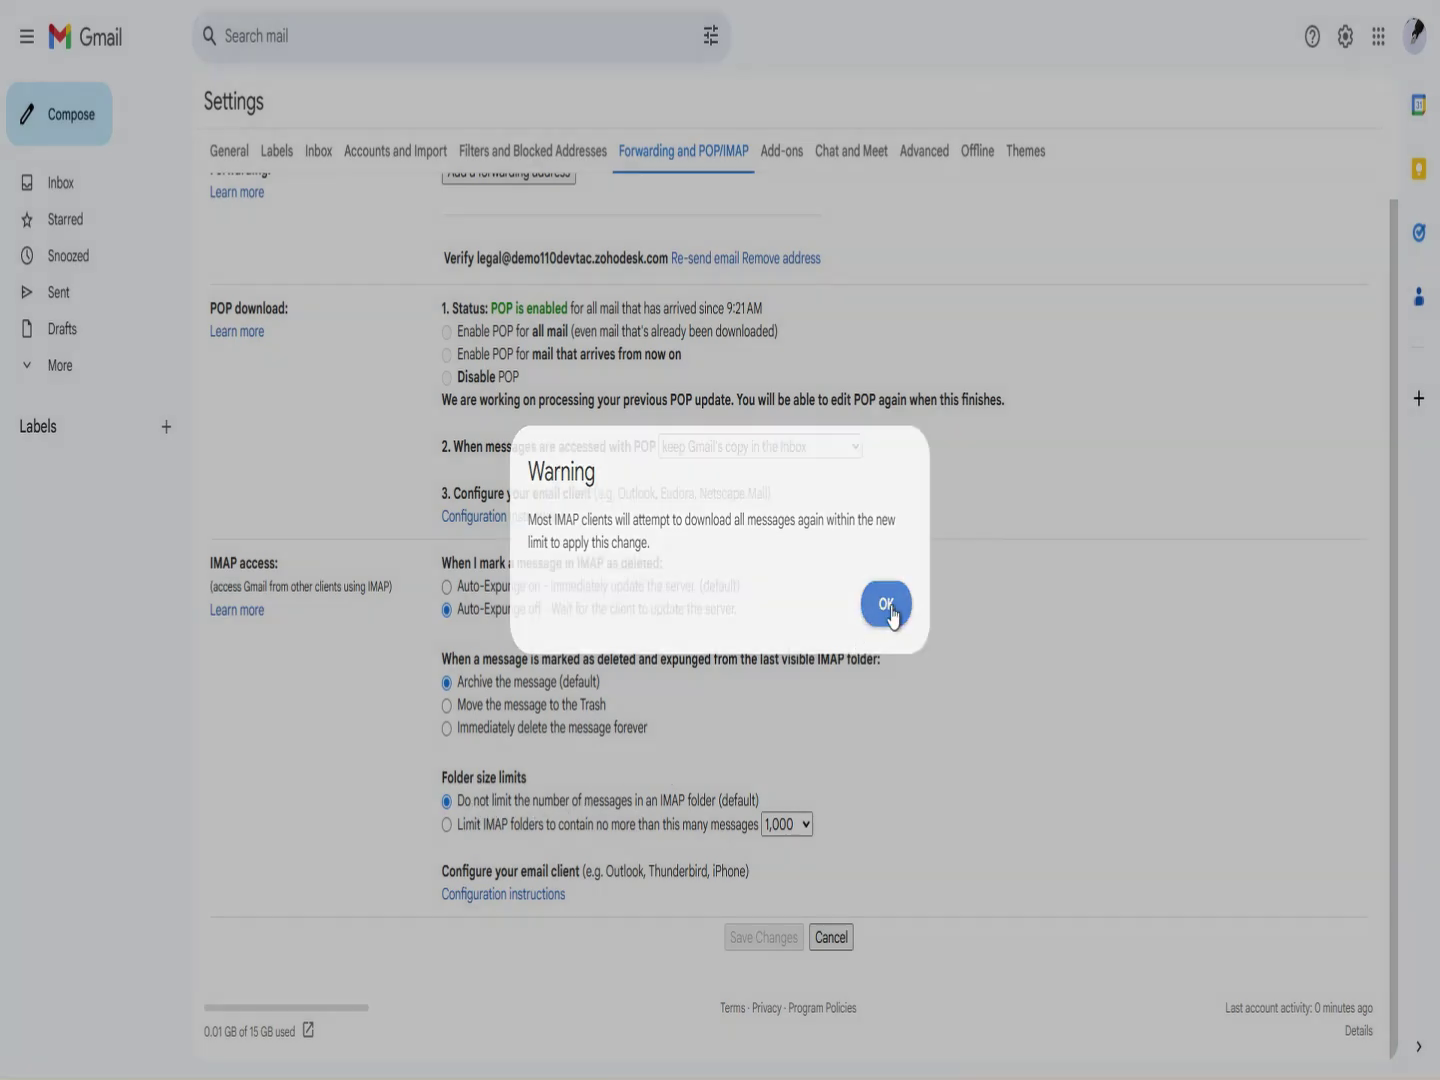
click(466, 828)
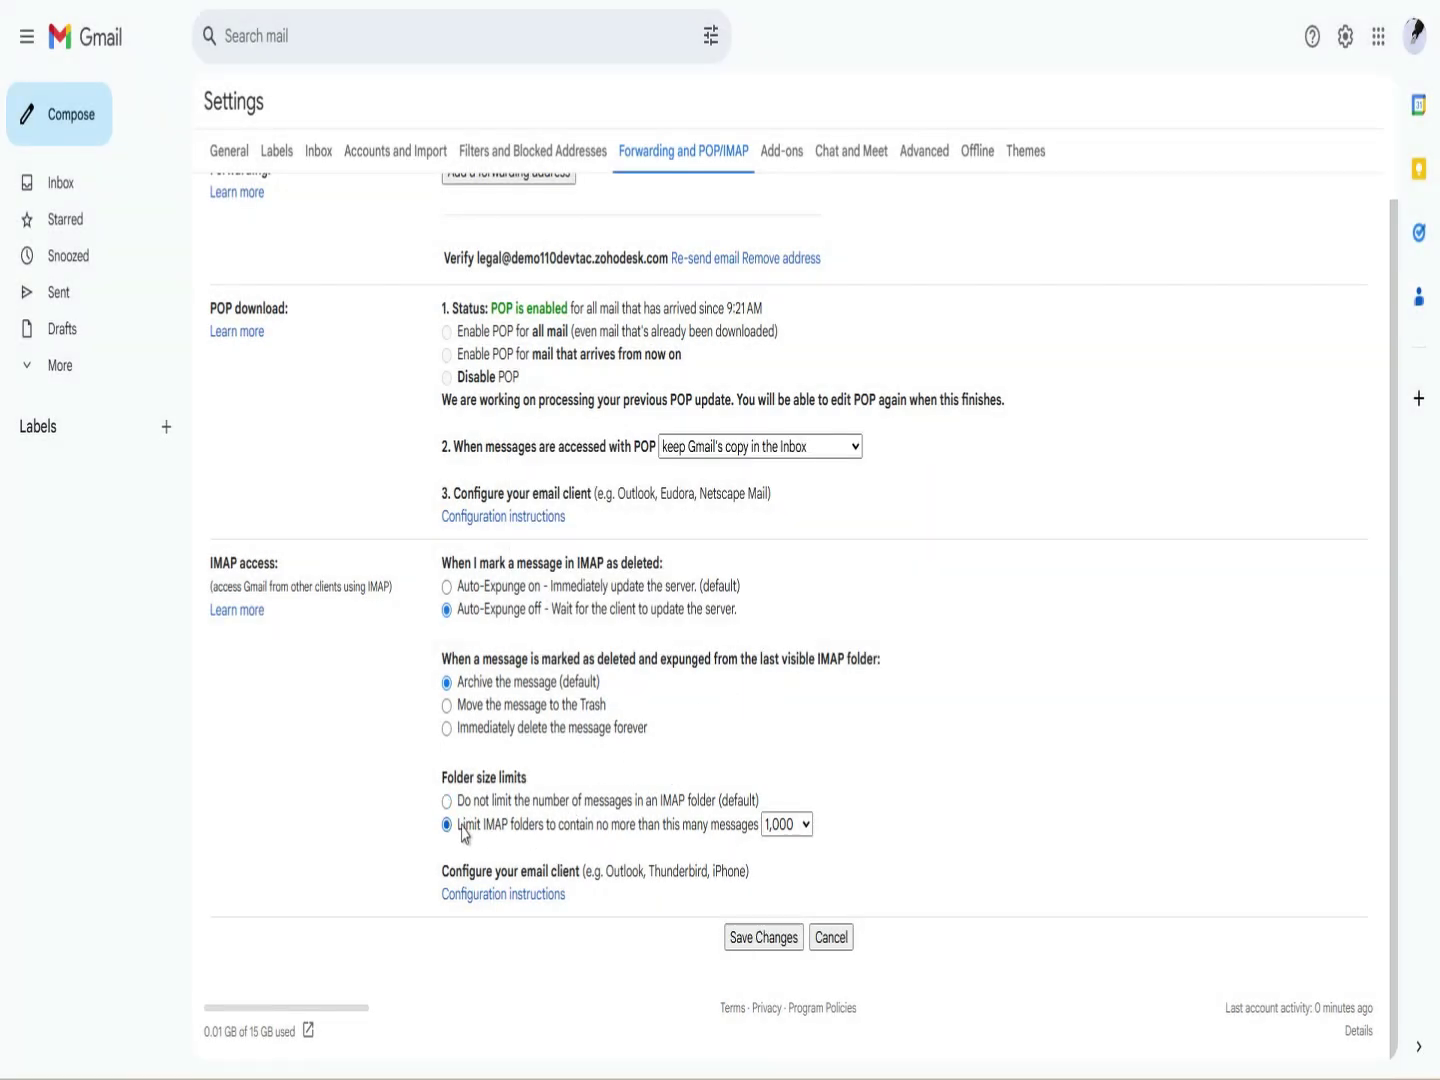
click(757, 939)
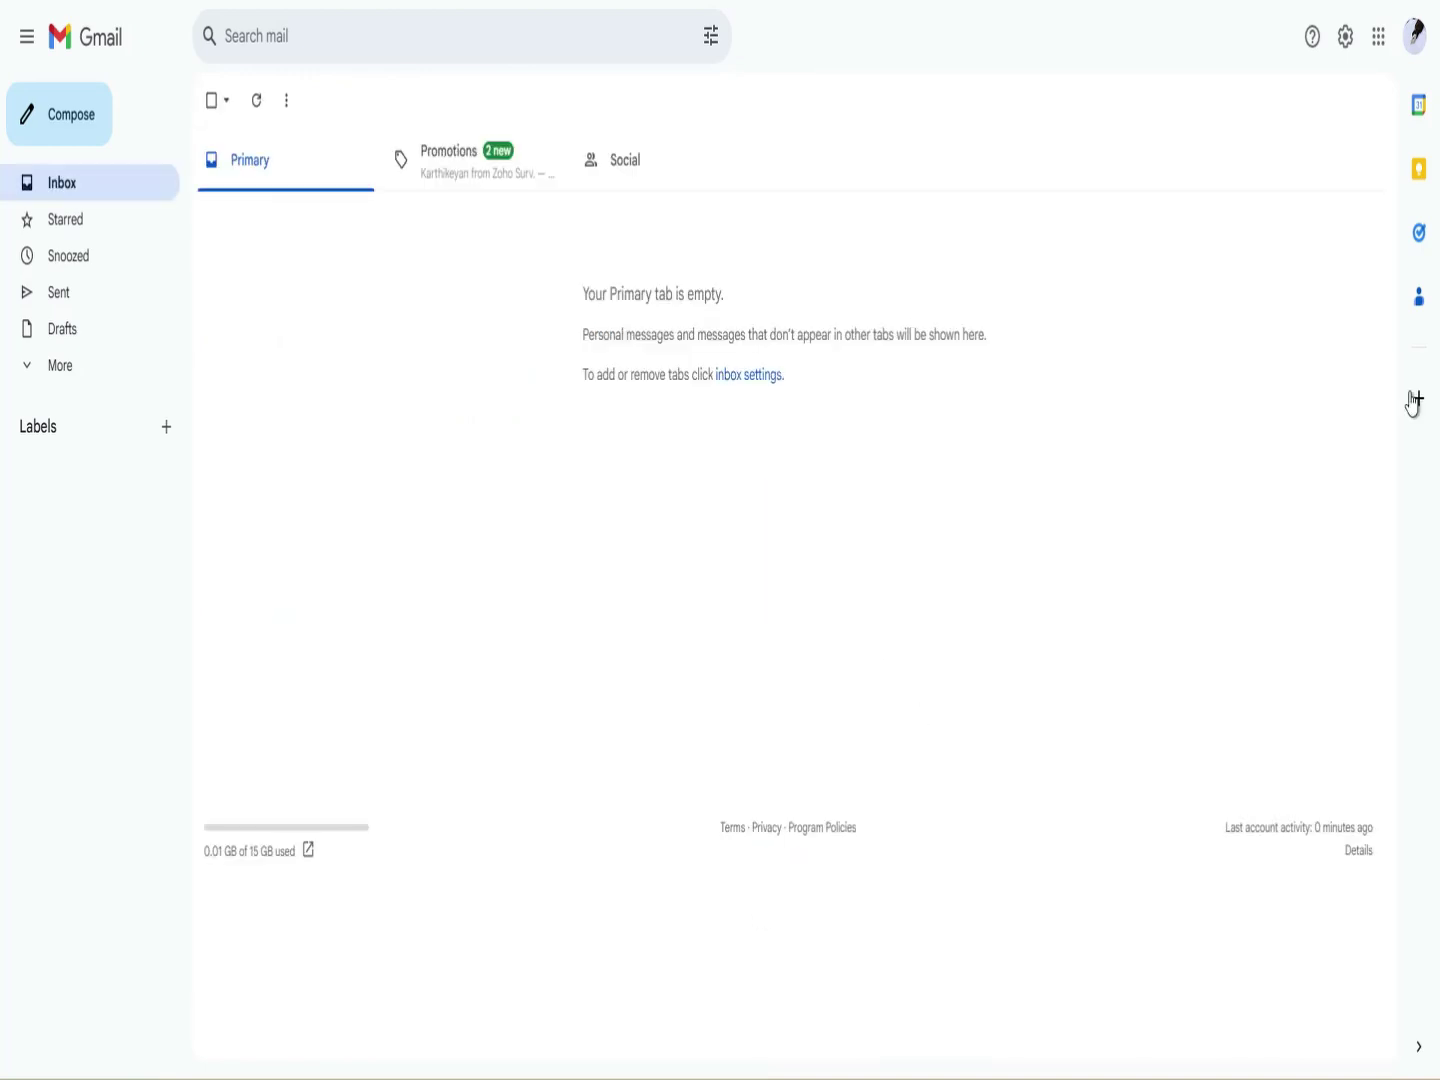
Reopen the Forwarding and POP/IMAP settings, set IMAP folders to have no message limit, and save the changes.
click(1345, 37)
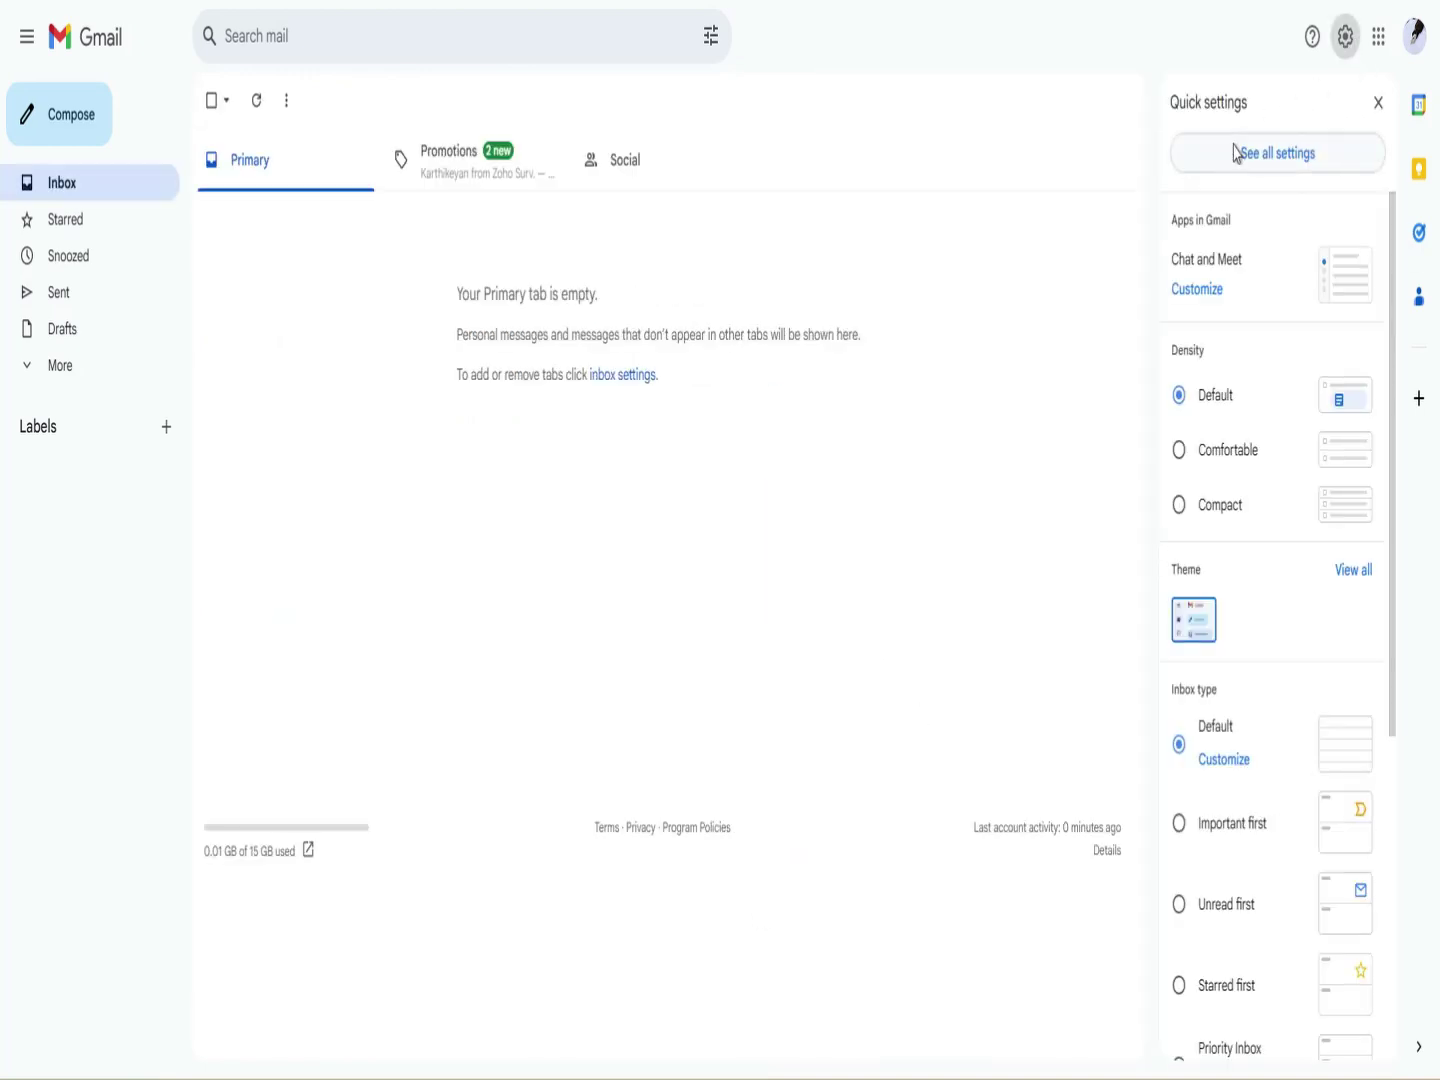
click(1239, 152)
click(679, 168)
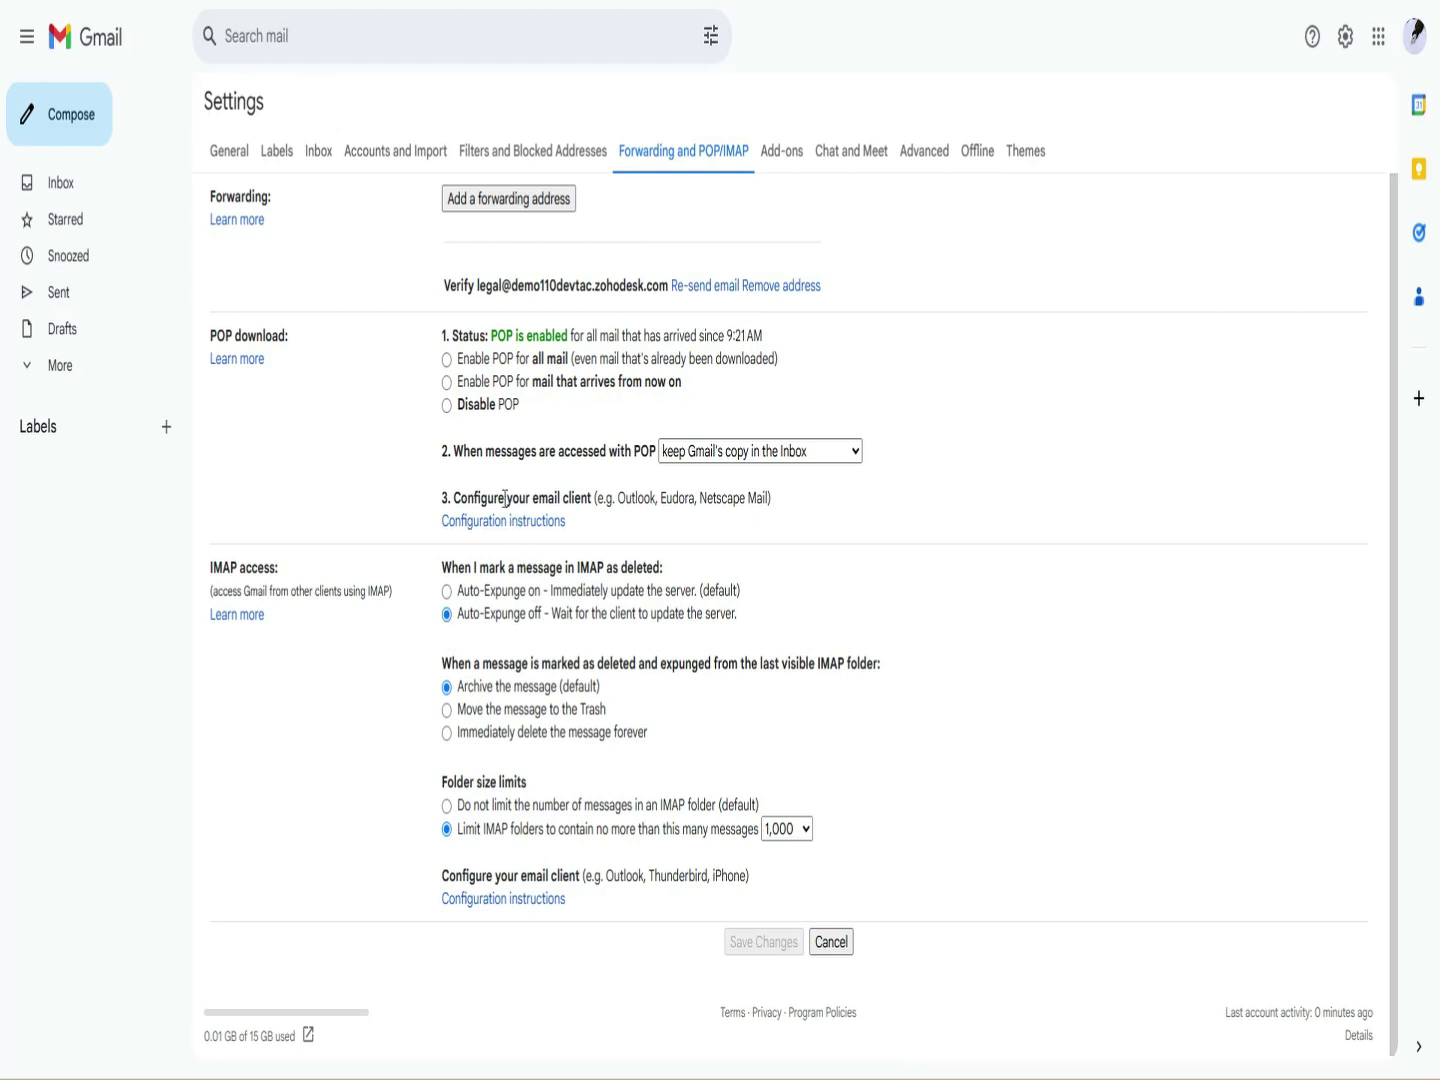
click(470, 814)
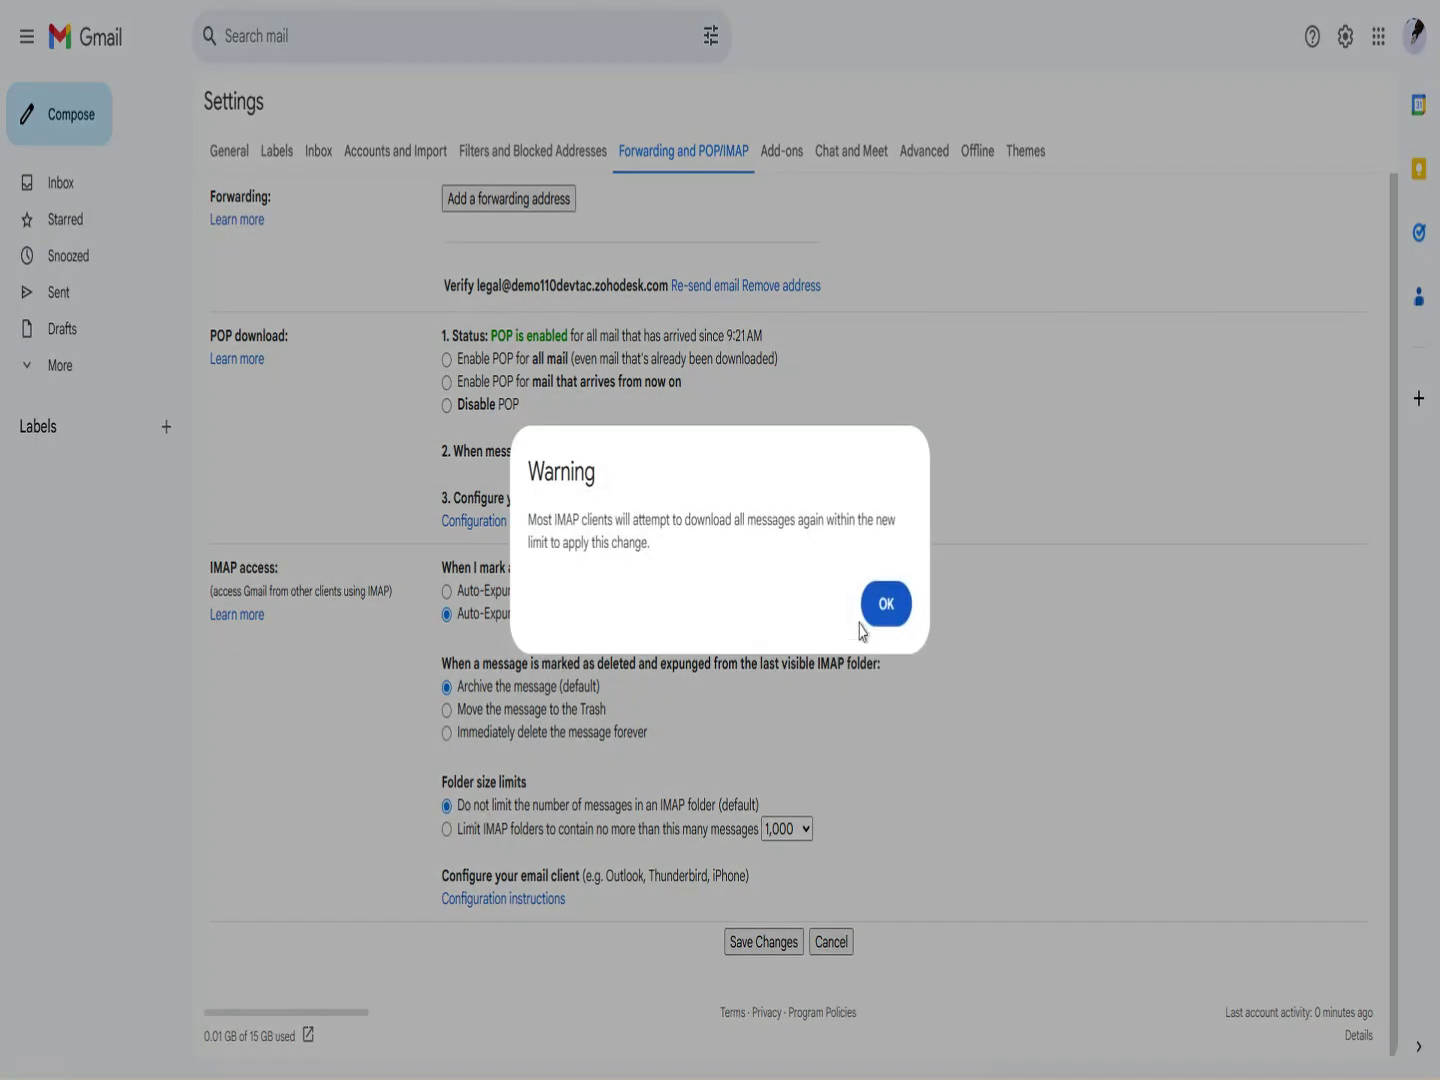
click(885, 603)
click(764, 942)
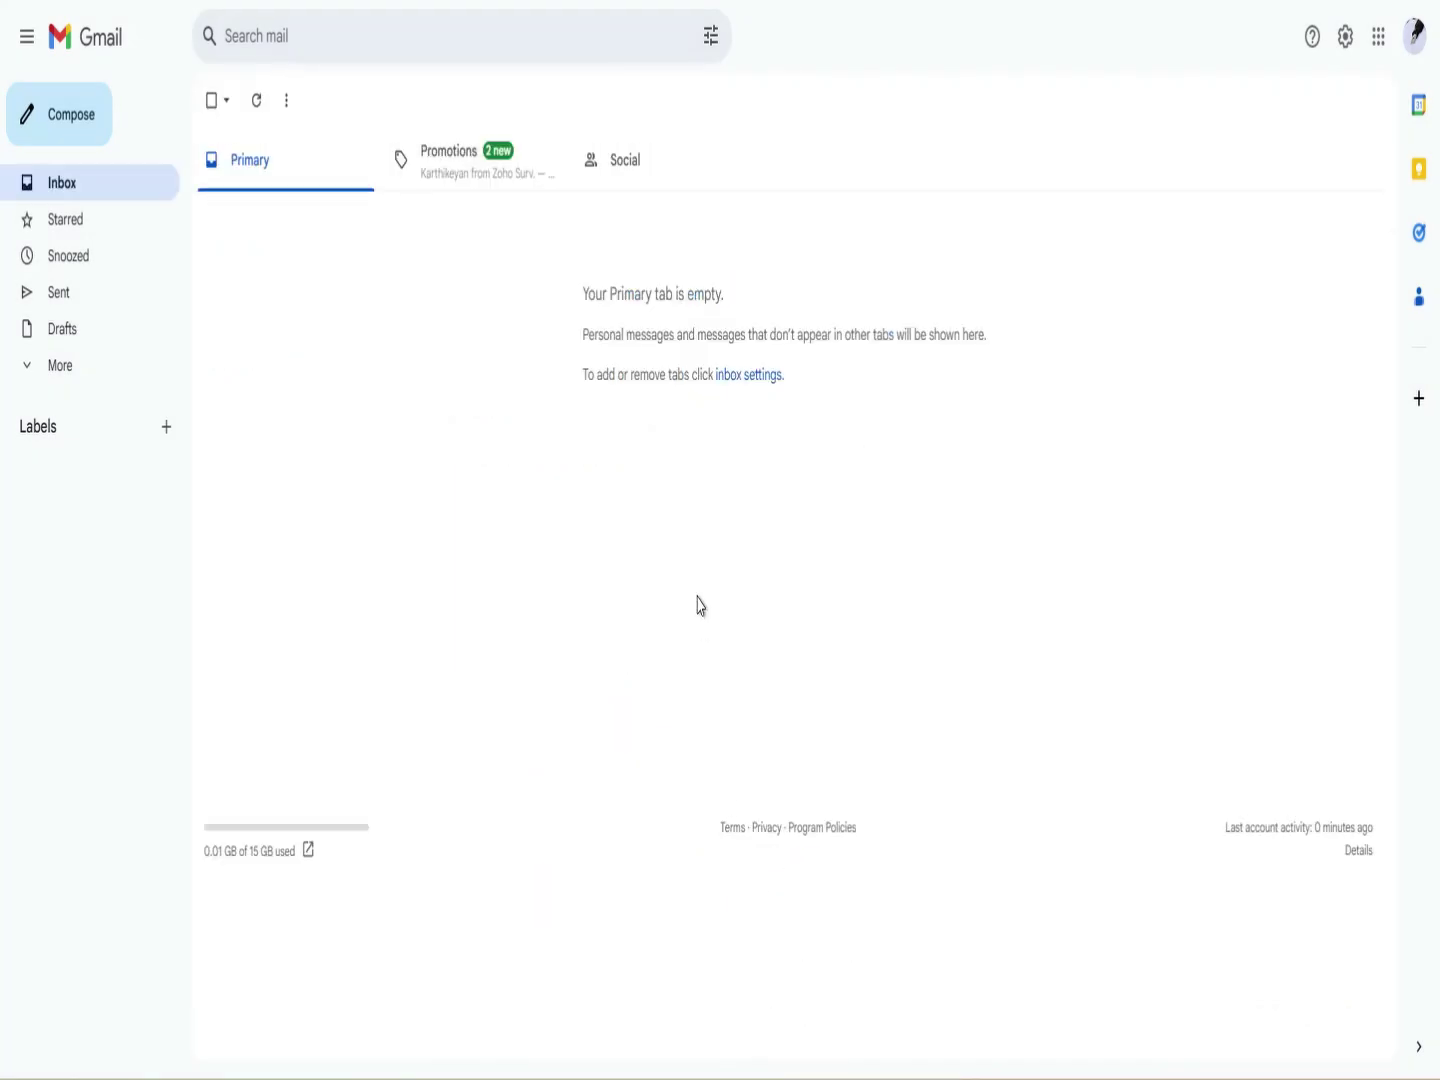
Forward incoming mail to the Legal Department address, keeping Gmail's copy in the Inbox, enable POP for mail arriving from now on, and save.
click(1345, 41)
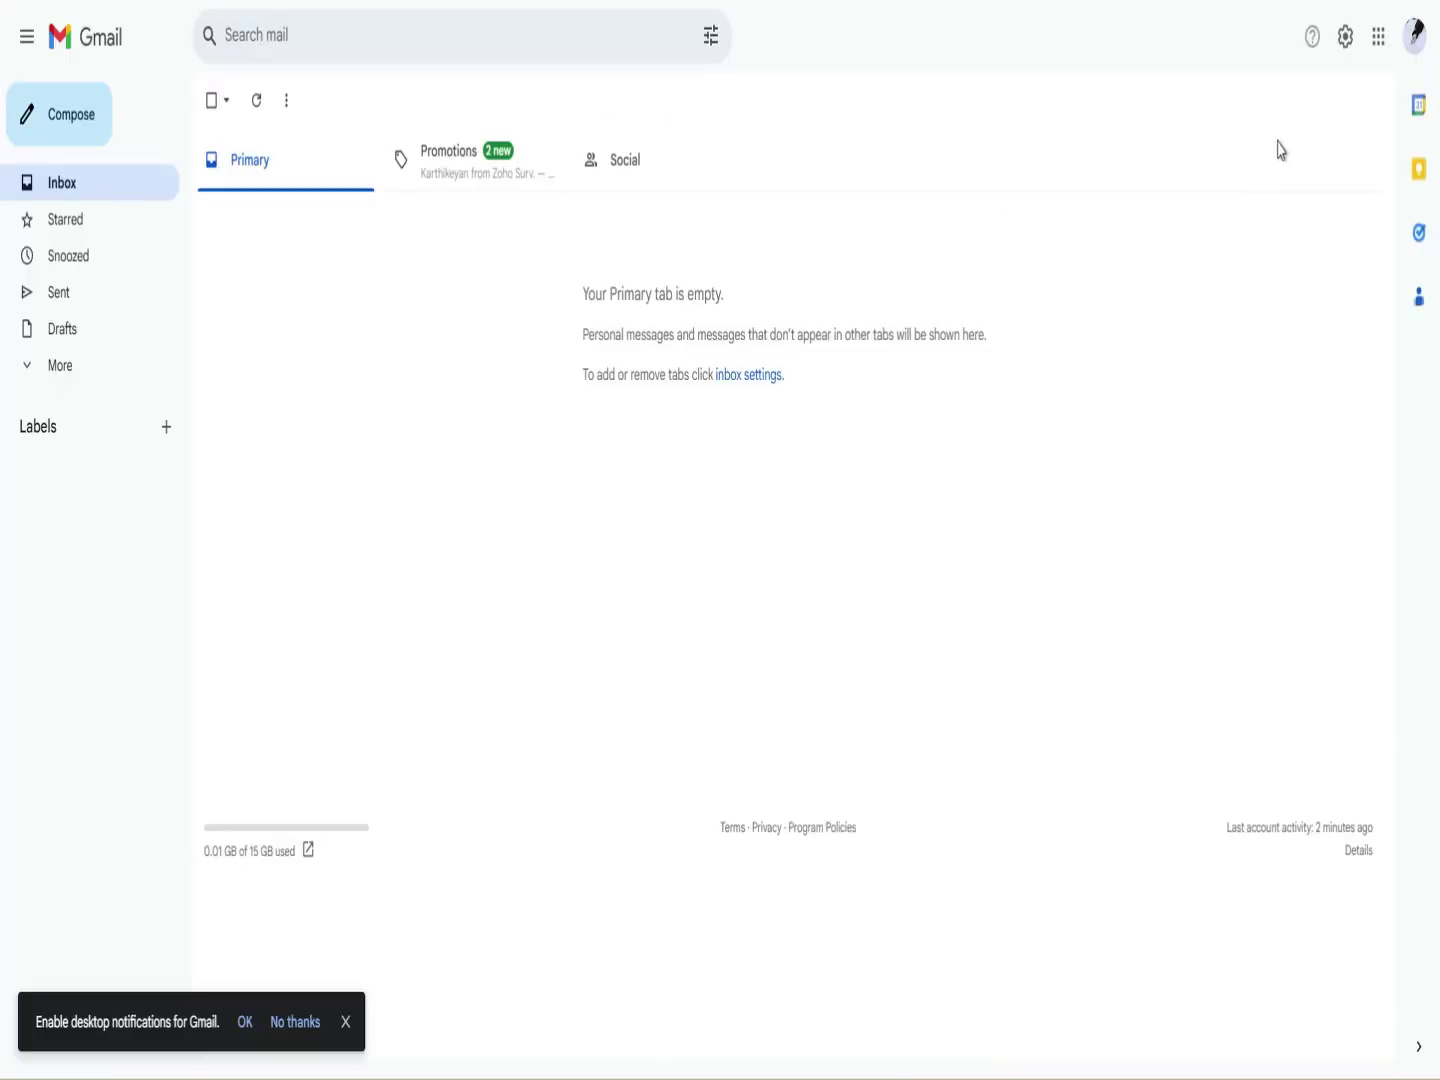
click(1353, 42)
click(1279, 150)
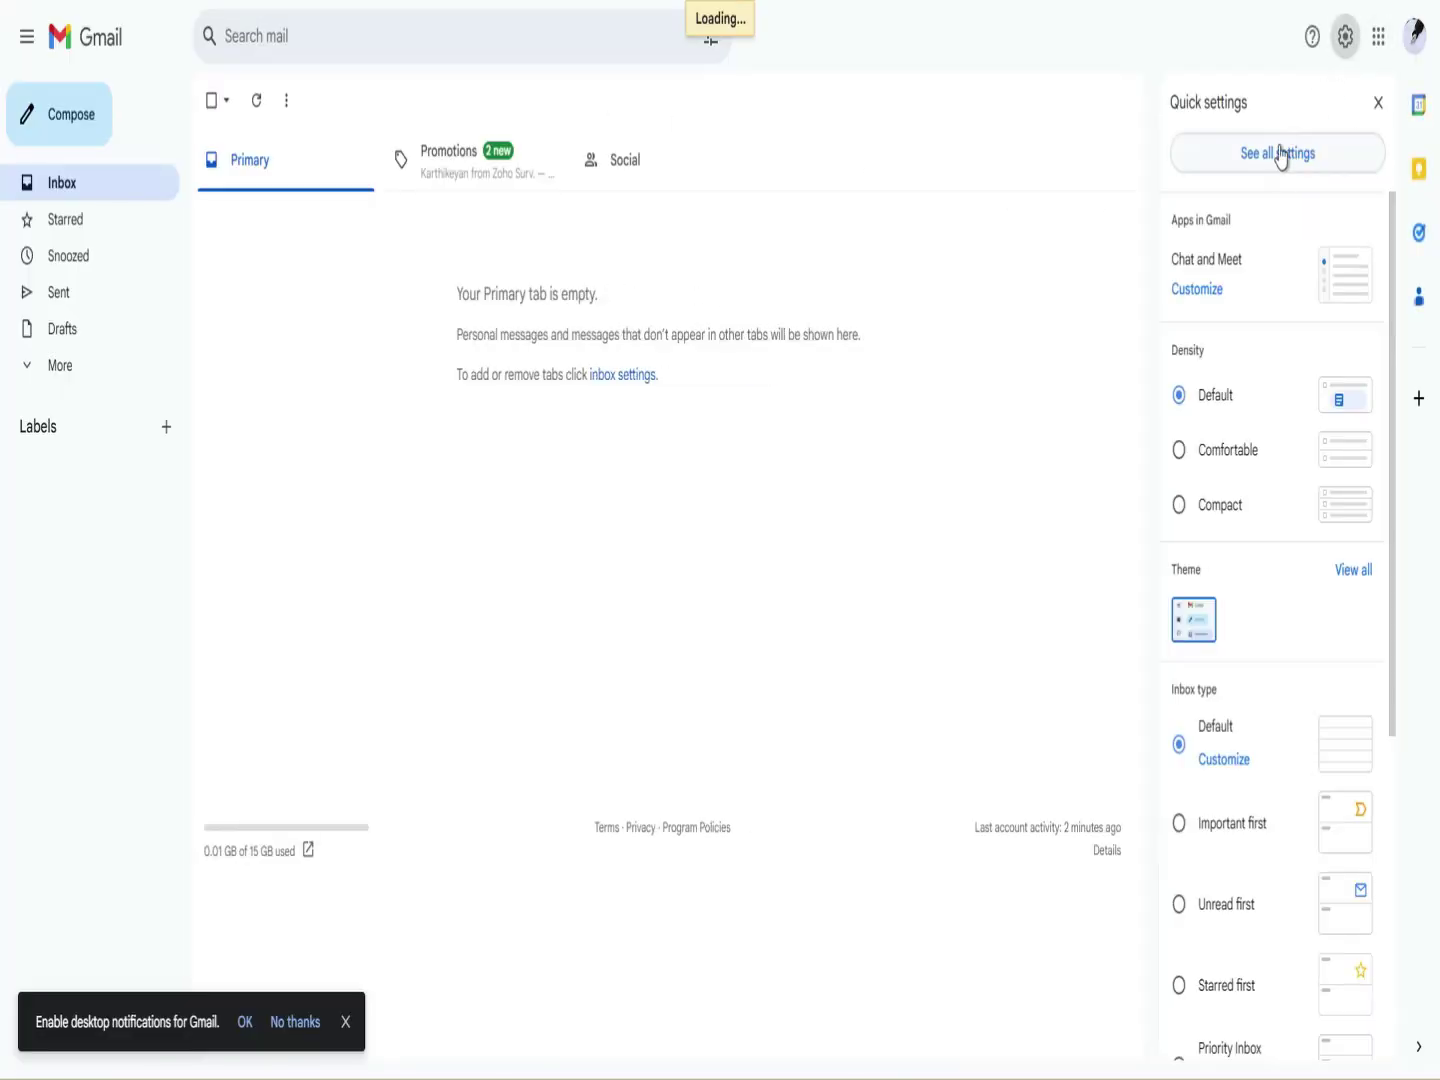
click(710, 156)
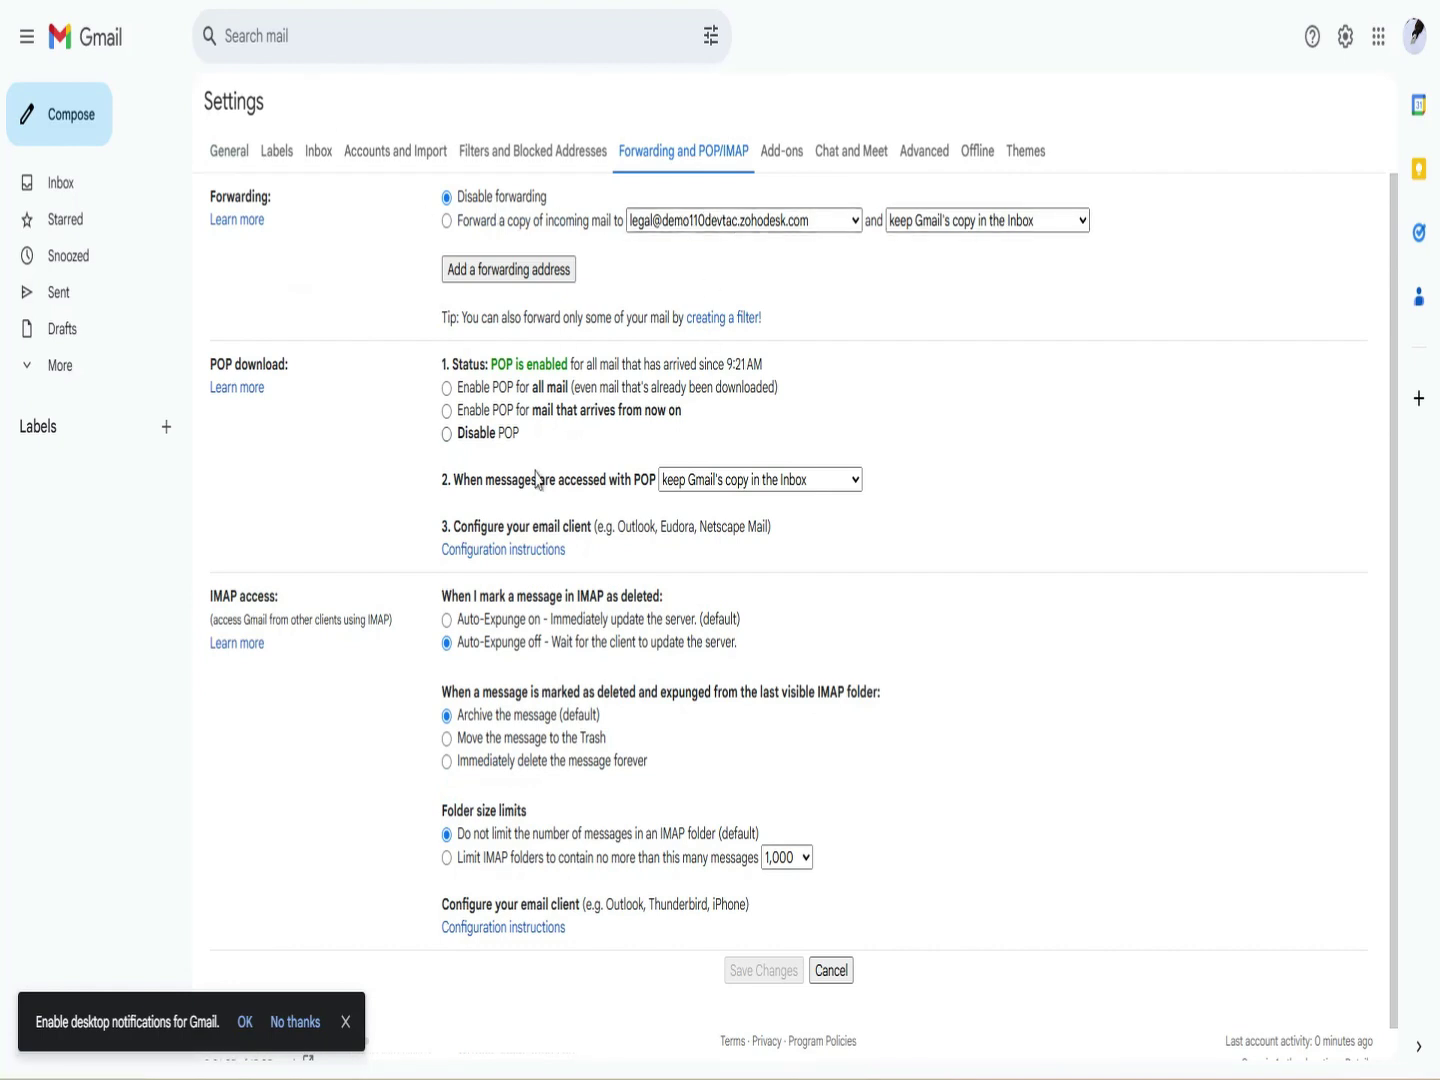
click(446, 223)
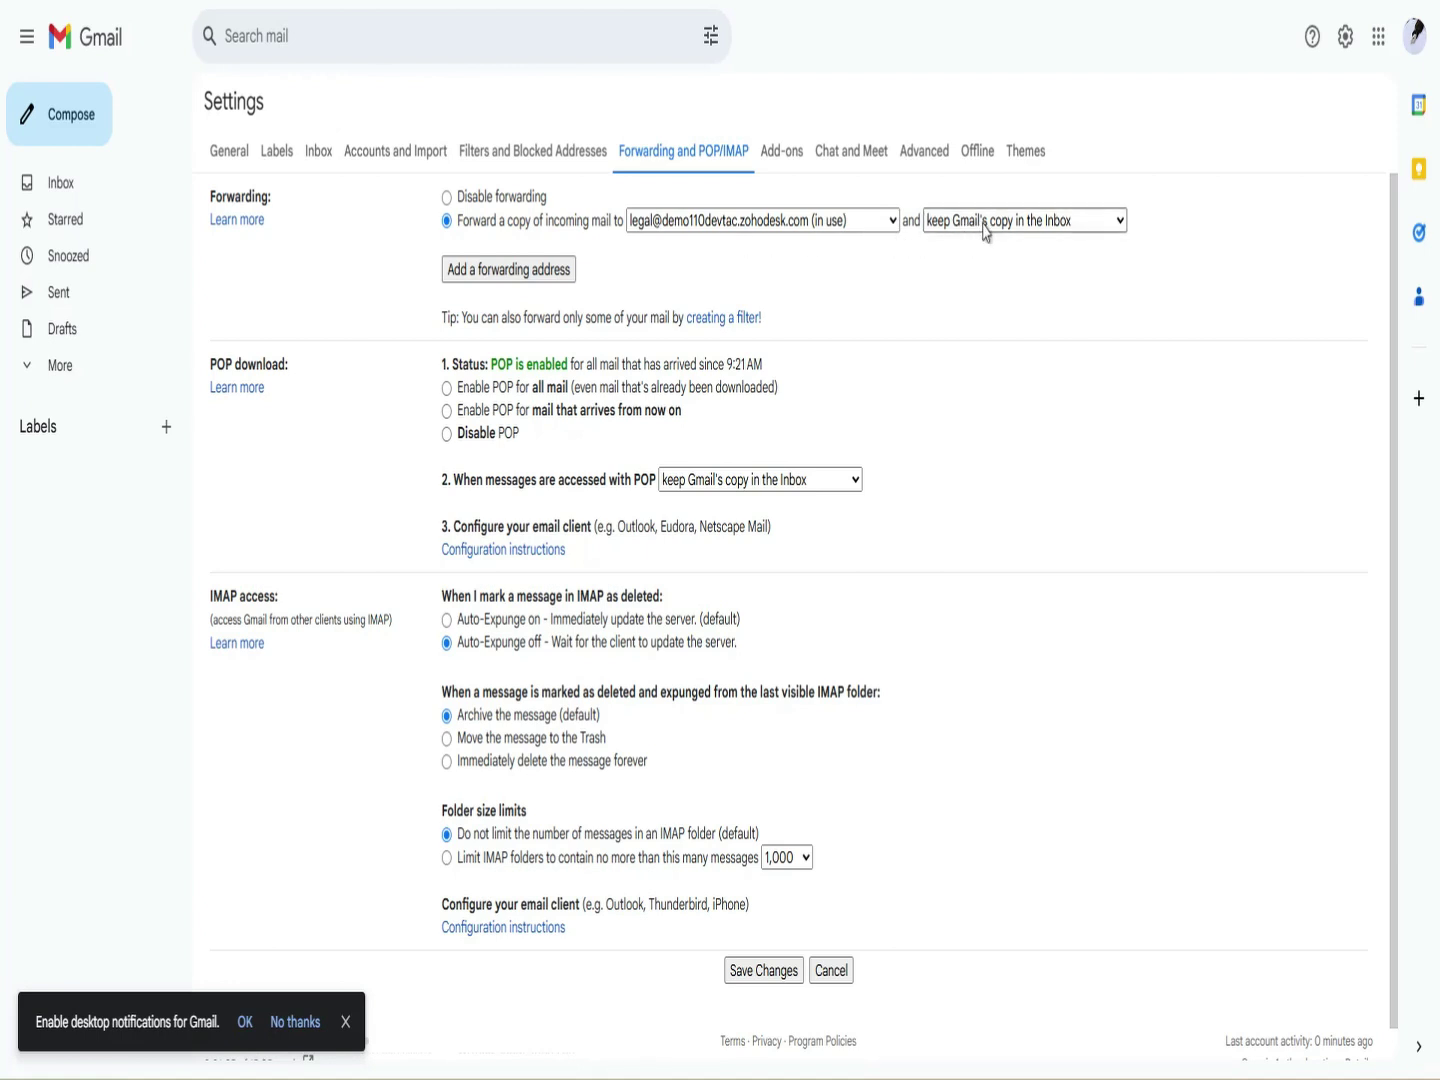
click(1060, 222)
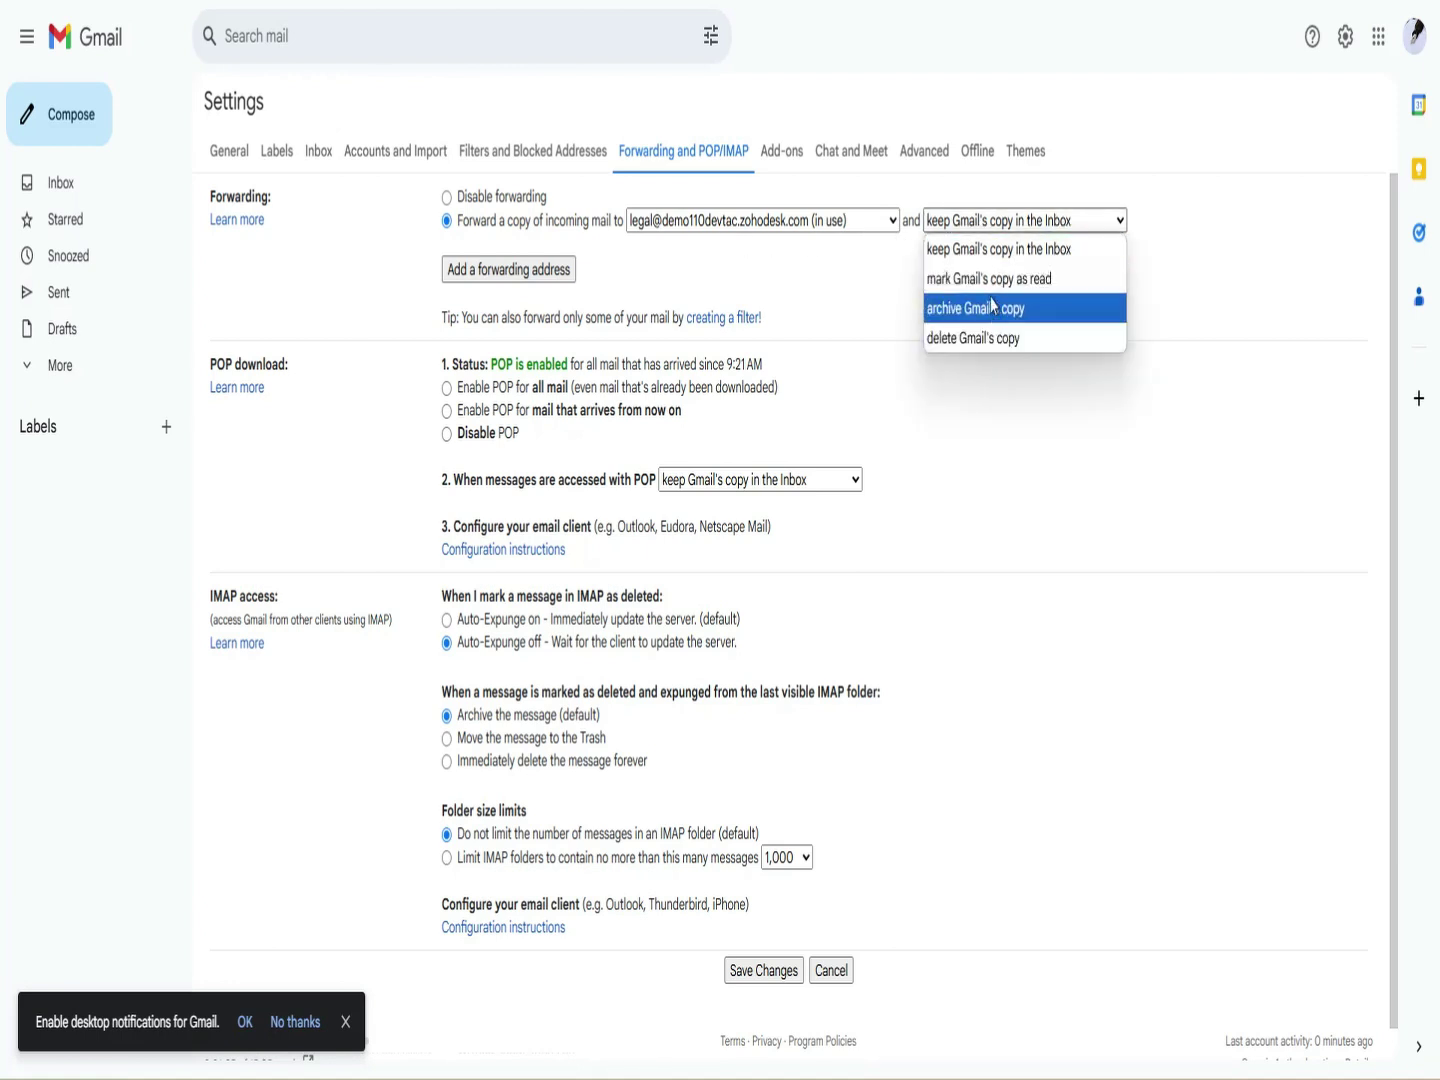
click(838, 278)
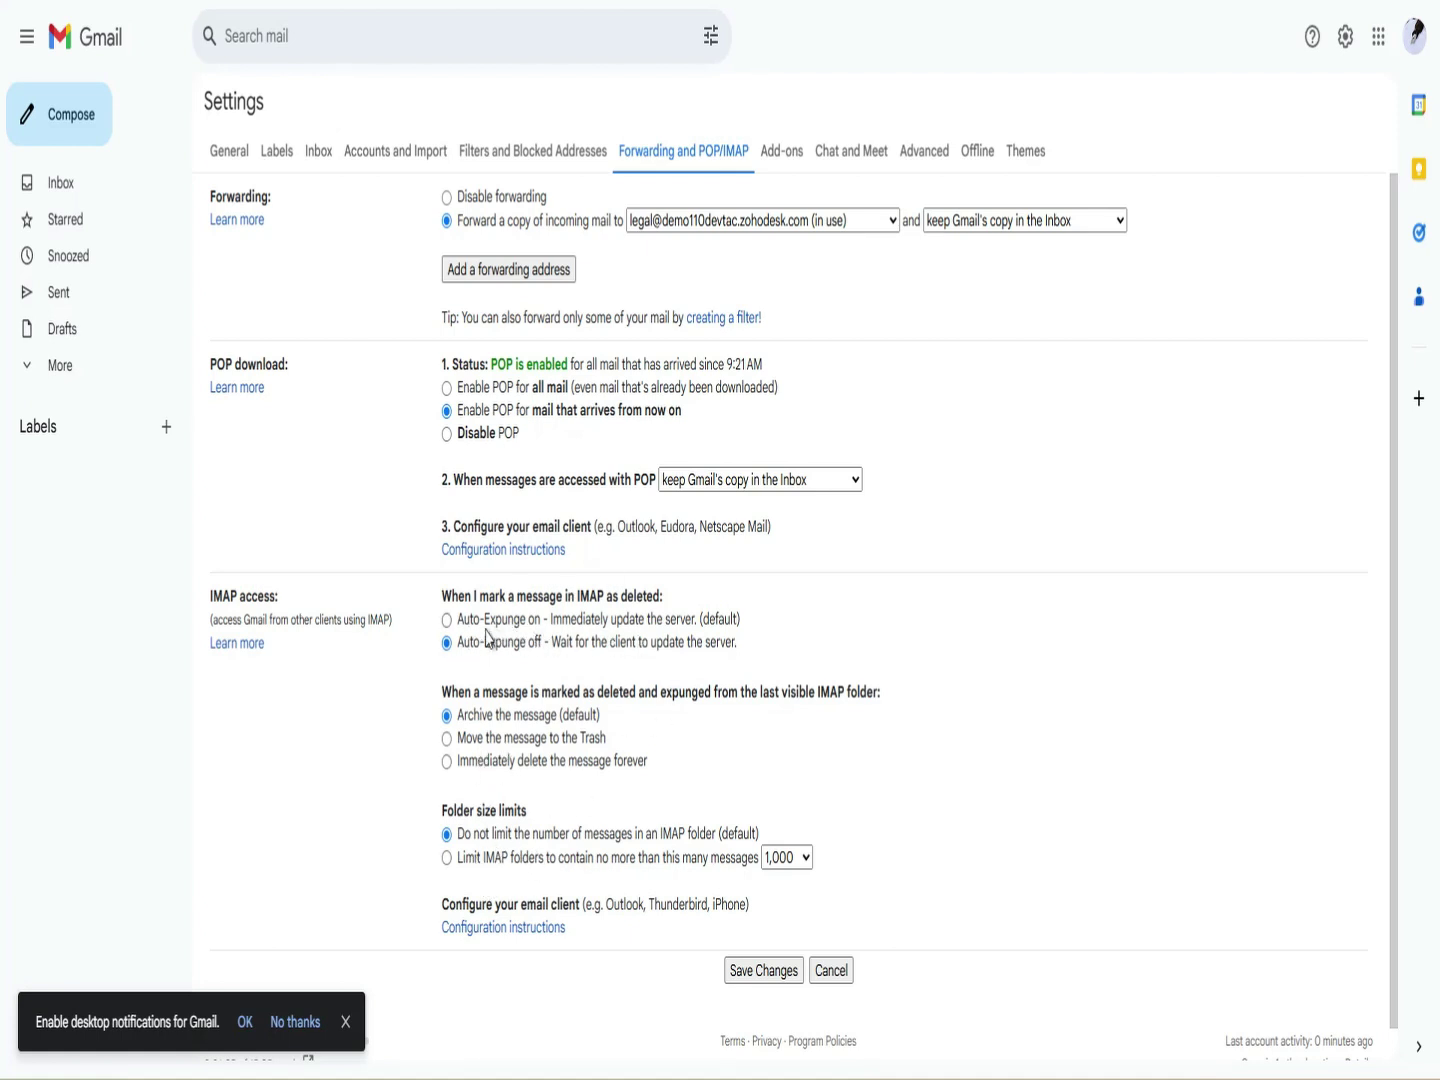
click(763, 971)
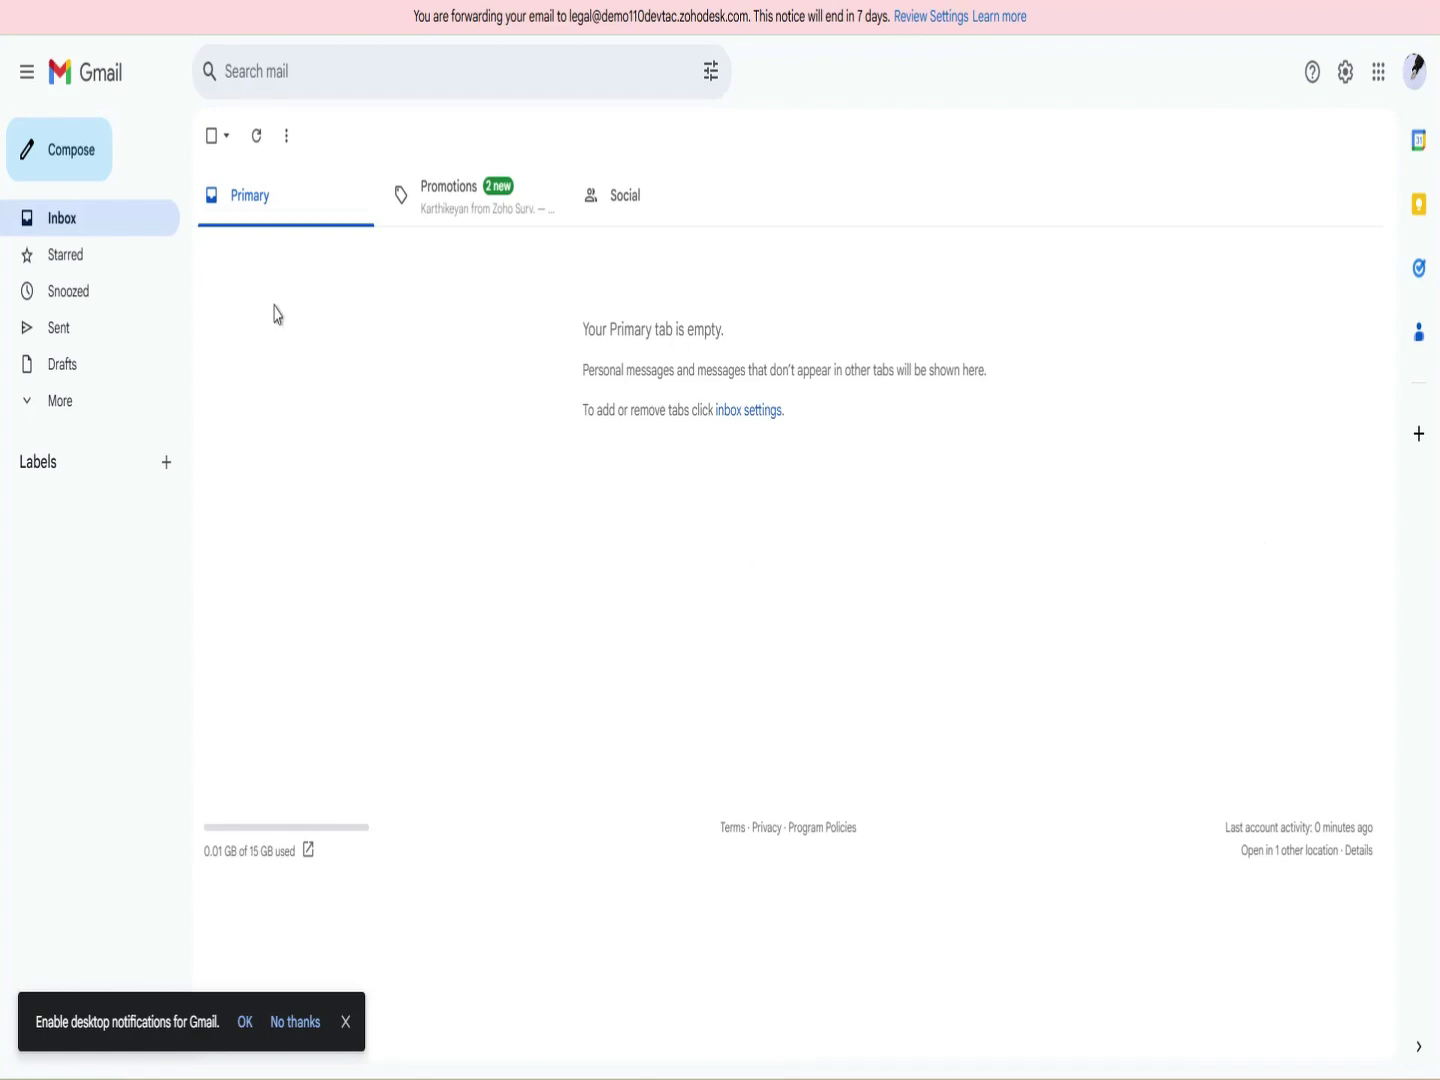
Open the contract review request email in the inbox and compare its recipient with the signed-in account's address.
click(1418, 93)
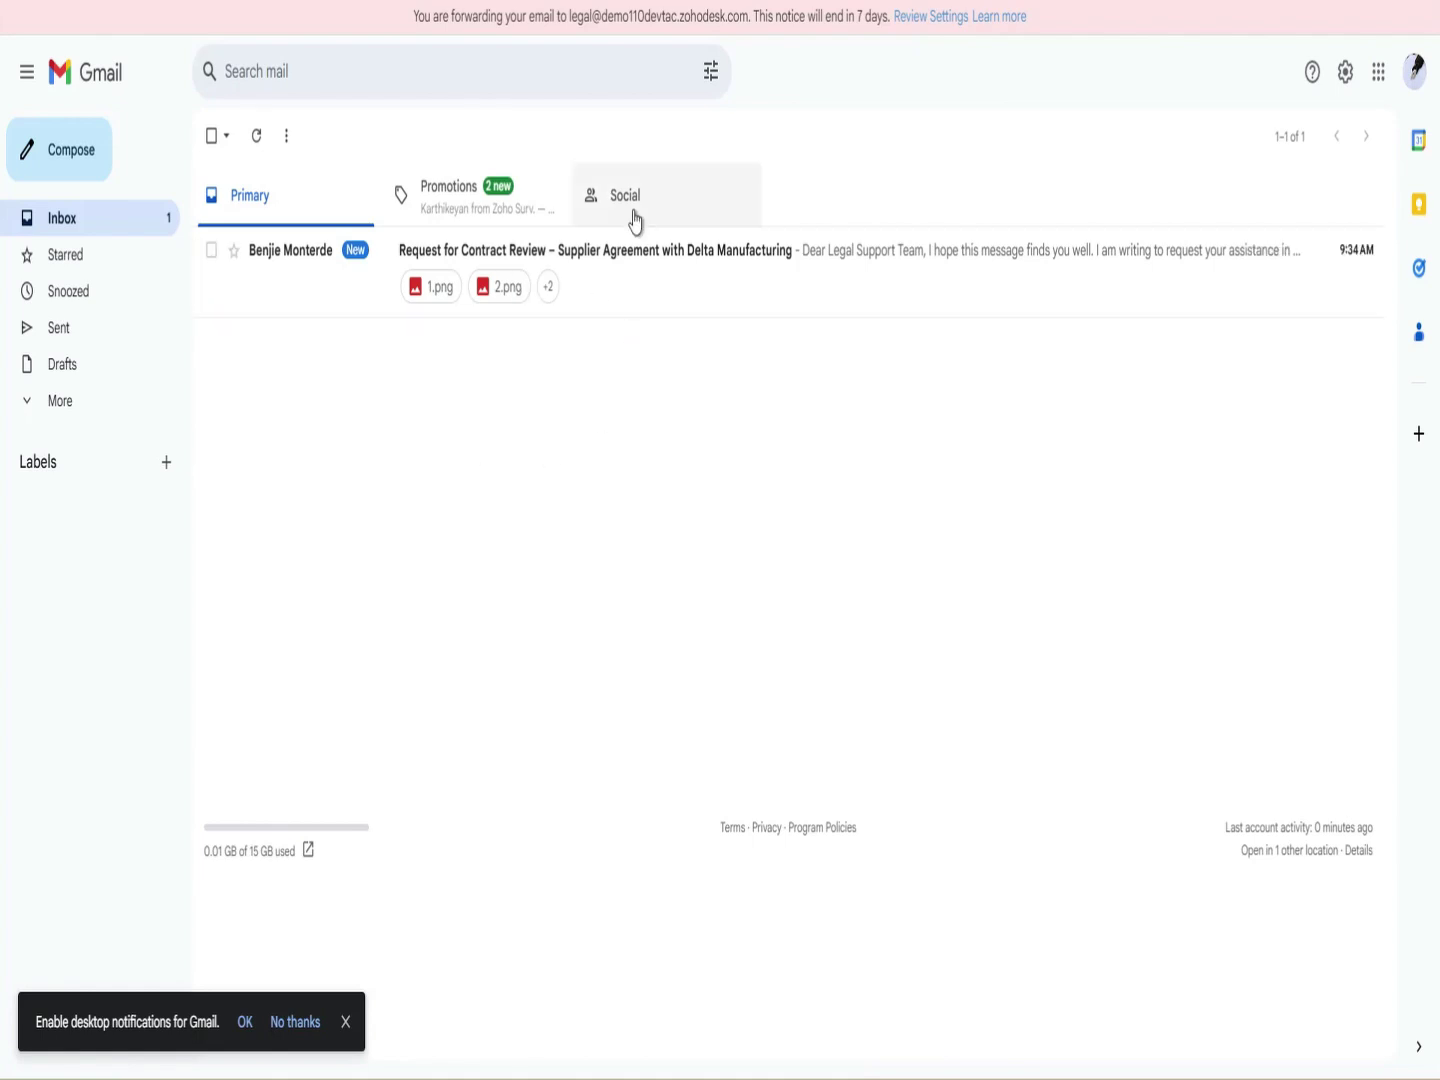
click(371, 265)
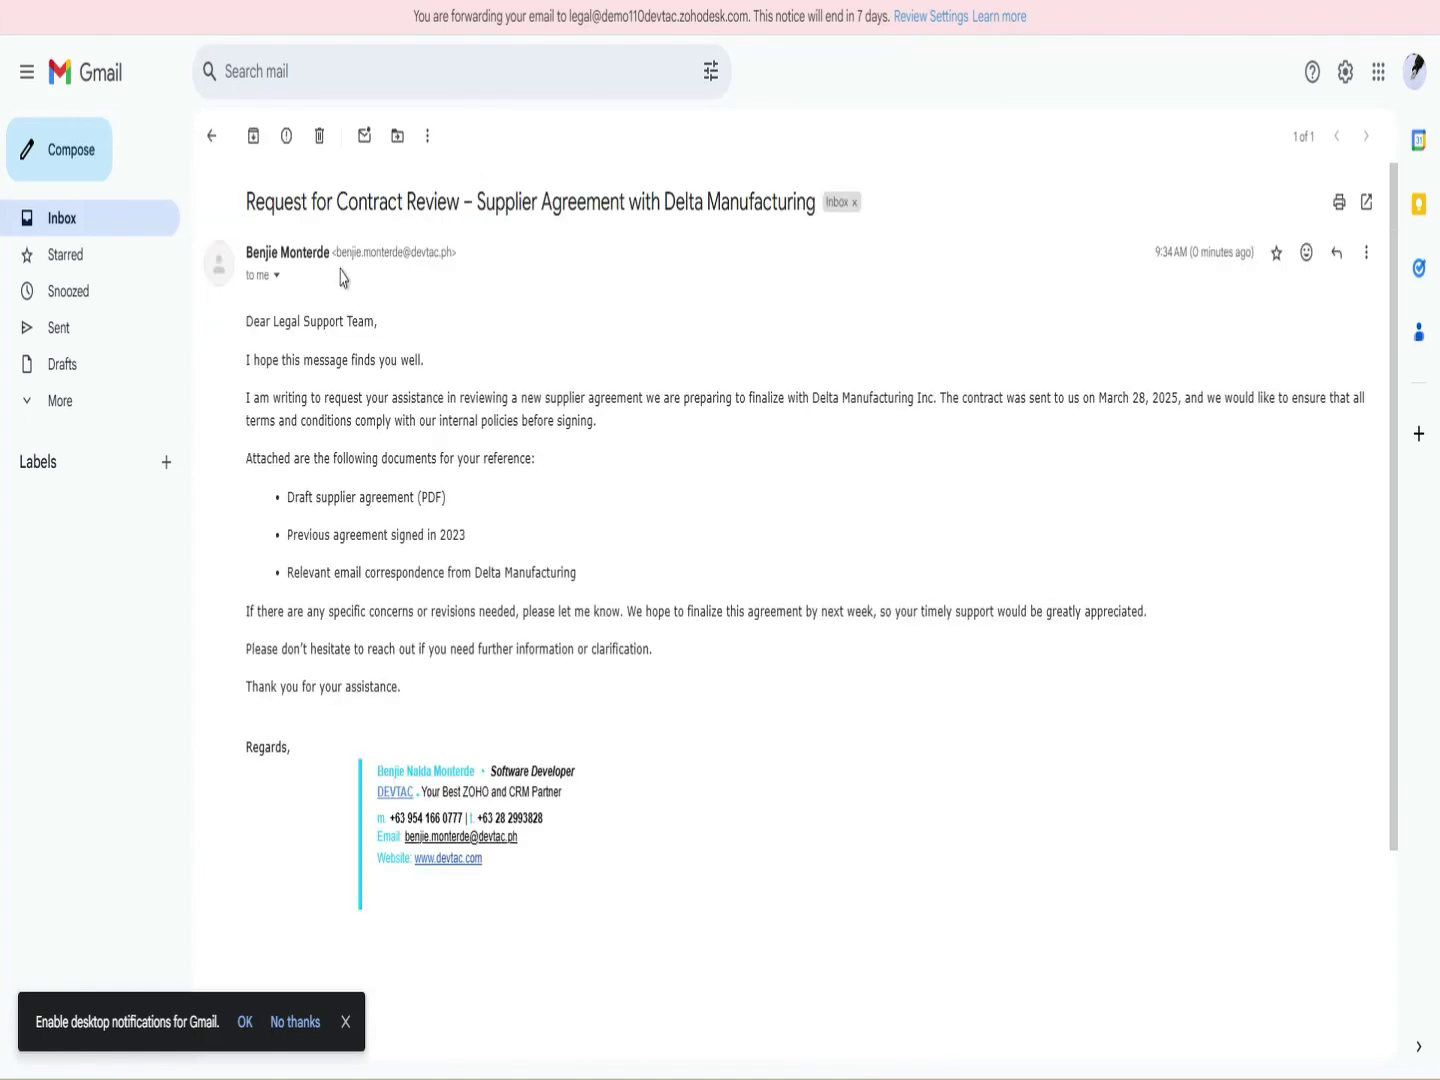
click(276, 276)
drag(365, 335, 534, 342)
click(1409, 78)
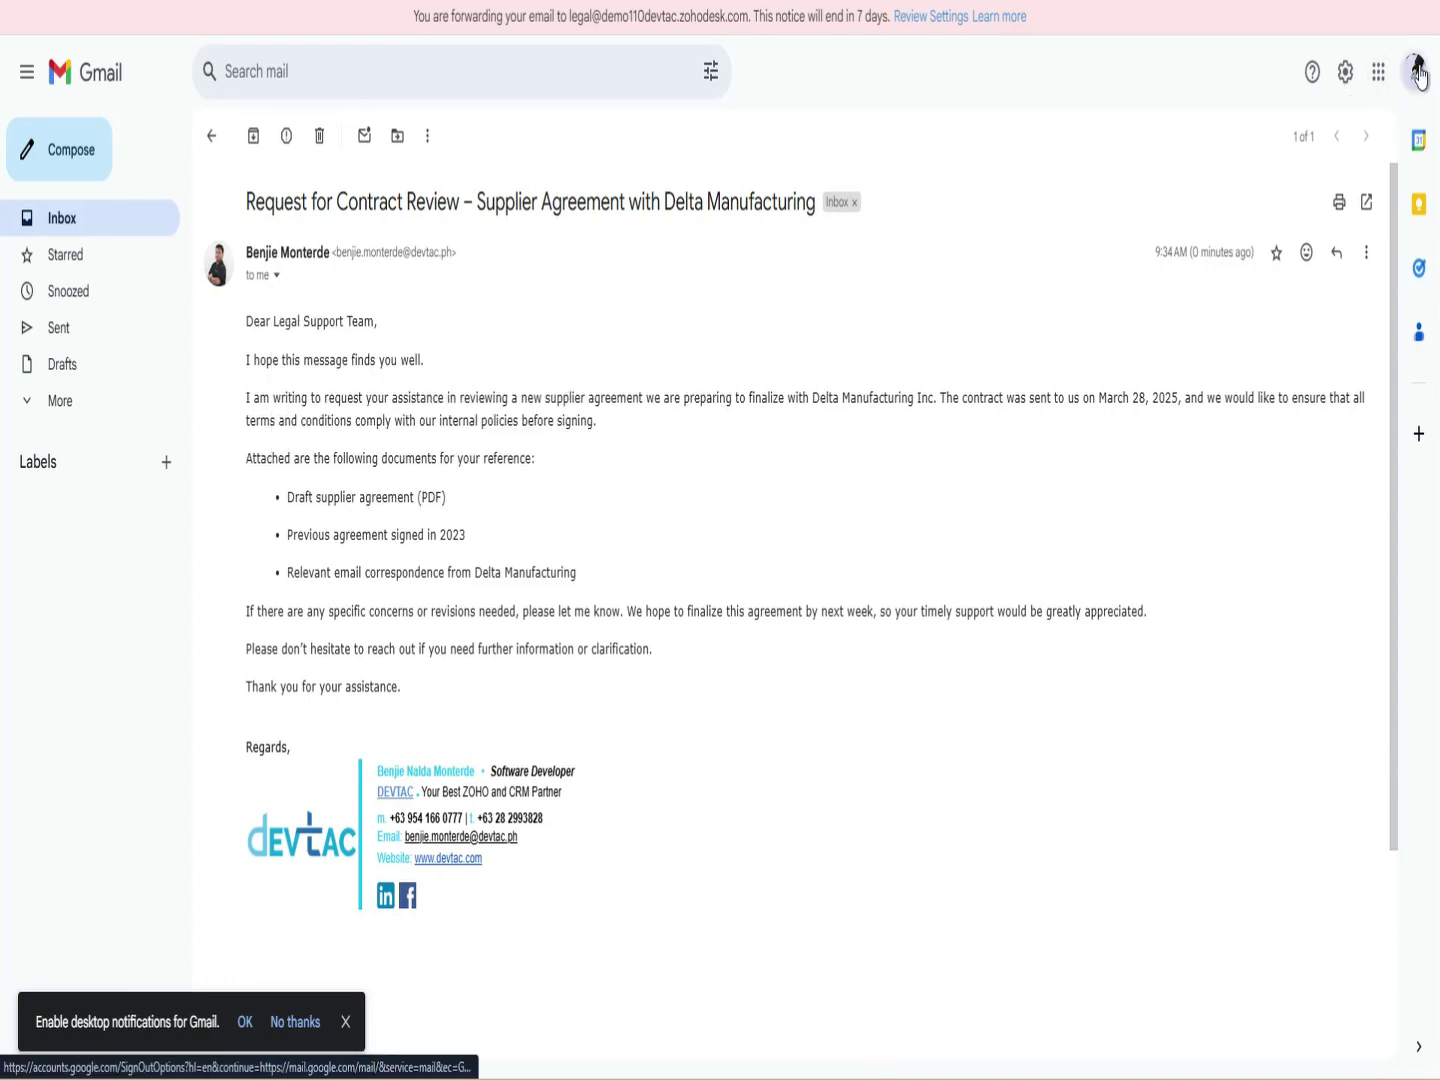
click(1410, 146)
click(1414, 71)
drag(1325, 142, 1219, 143)
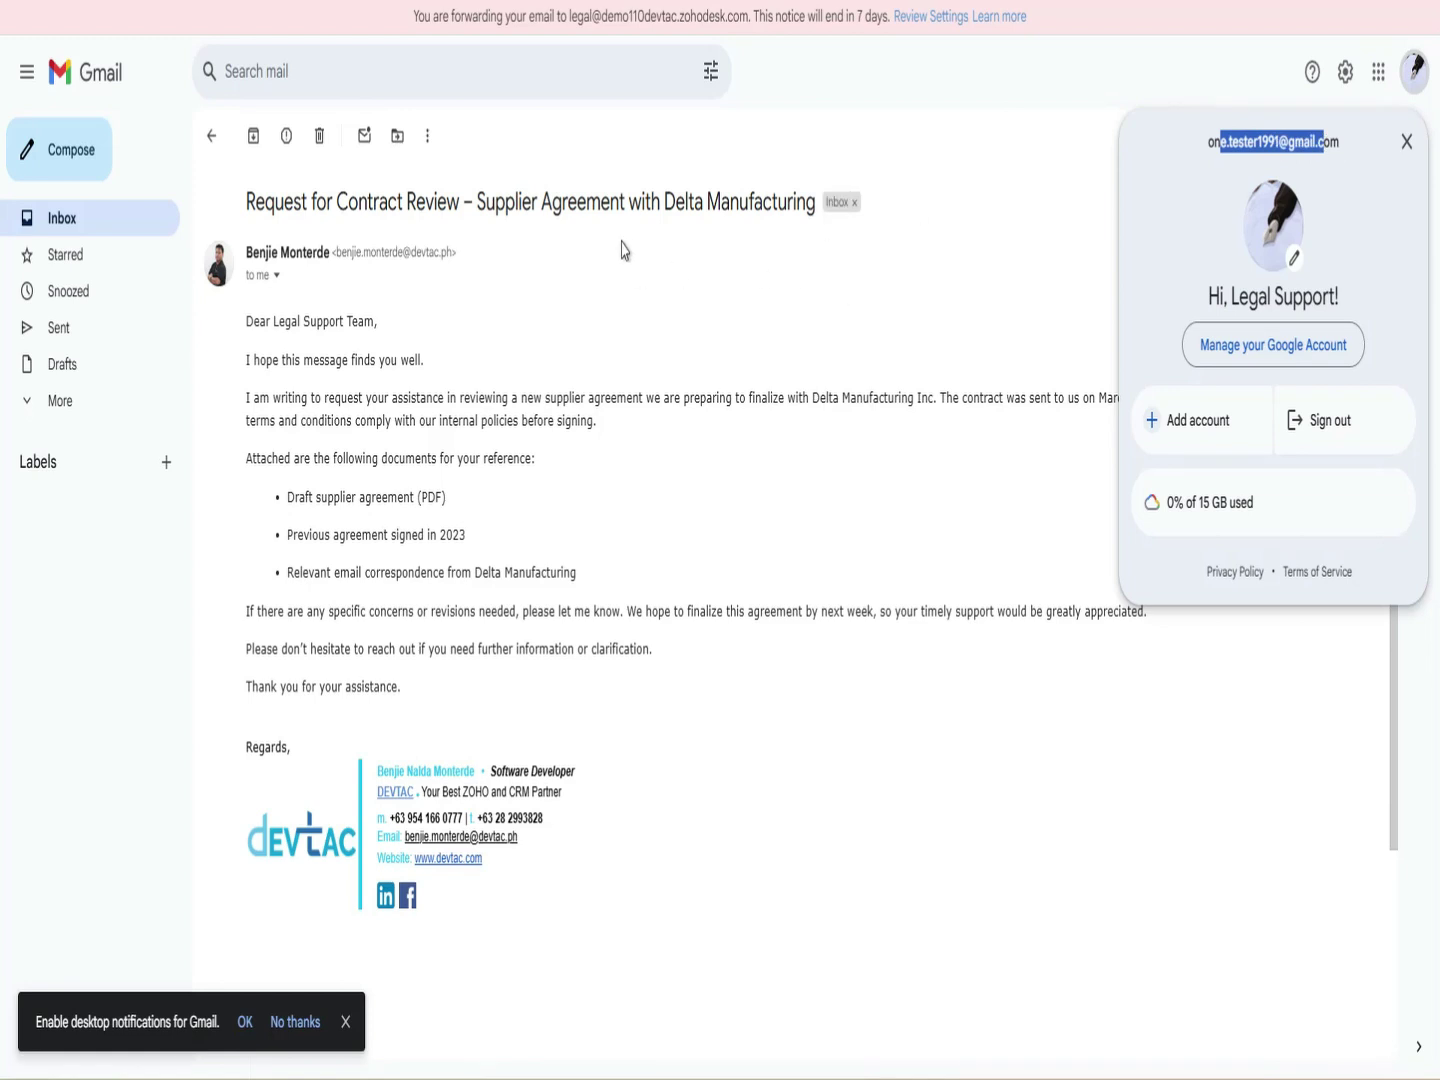
click(886, 172)
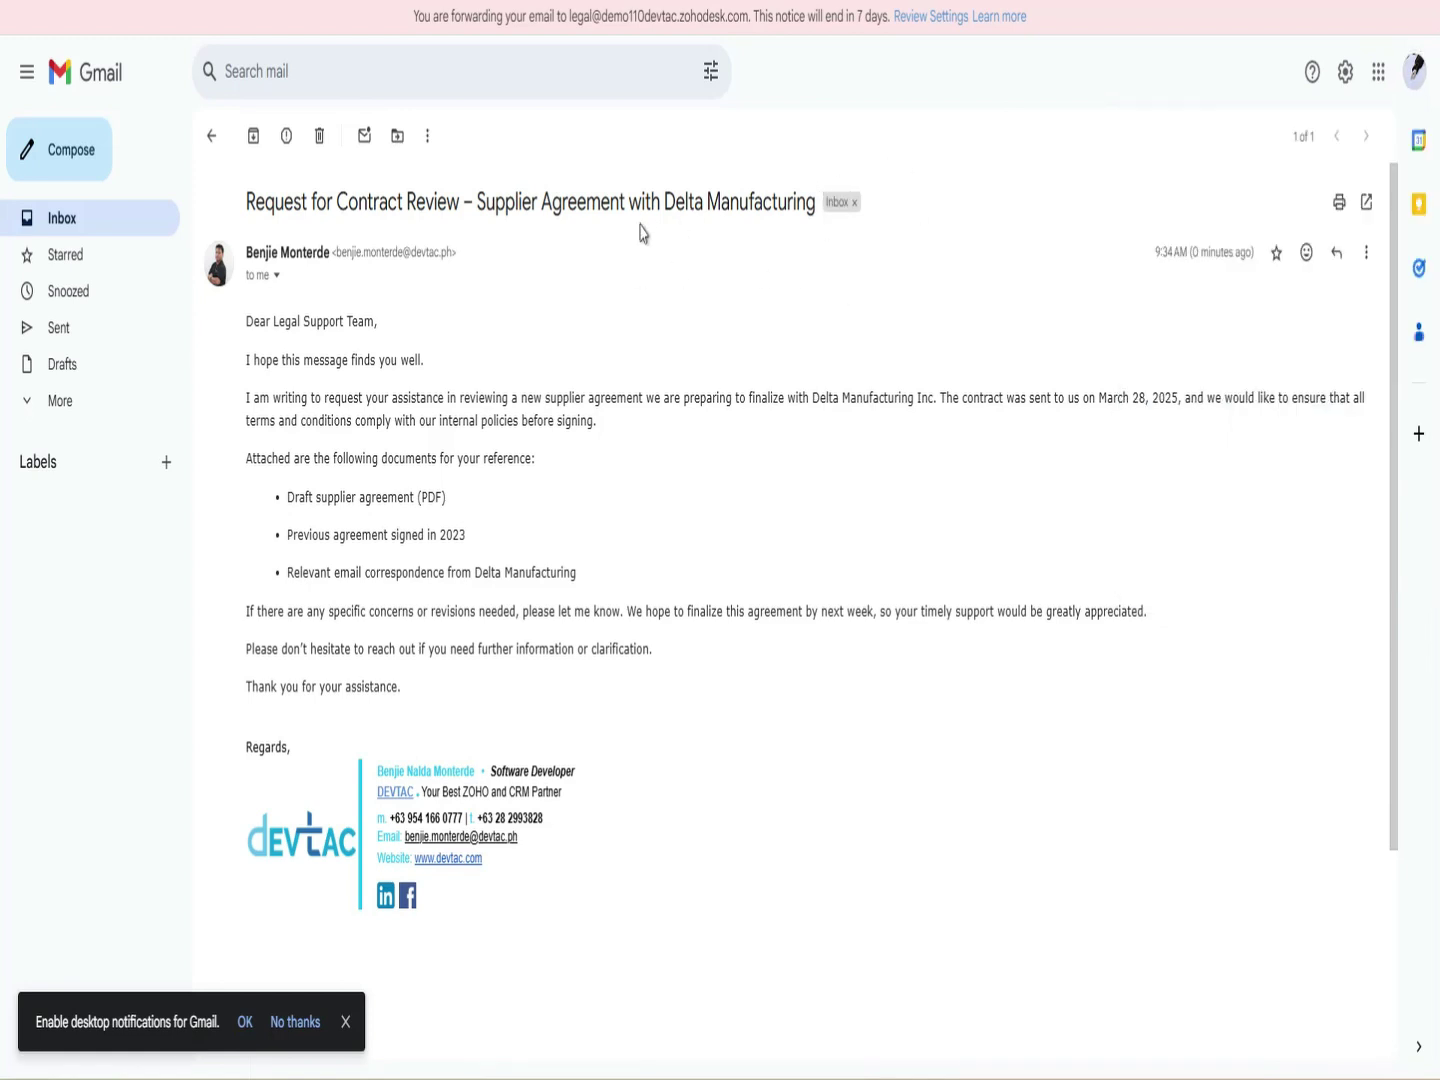
Examine the contract review email's sender and recipient details and look through the message.
click(277, 275)
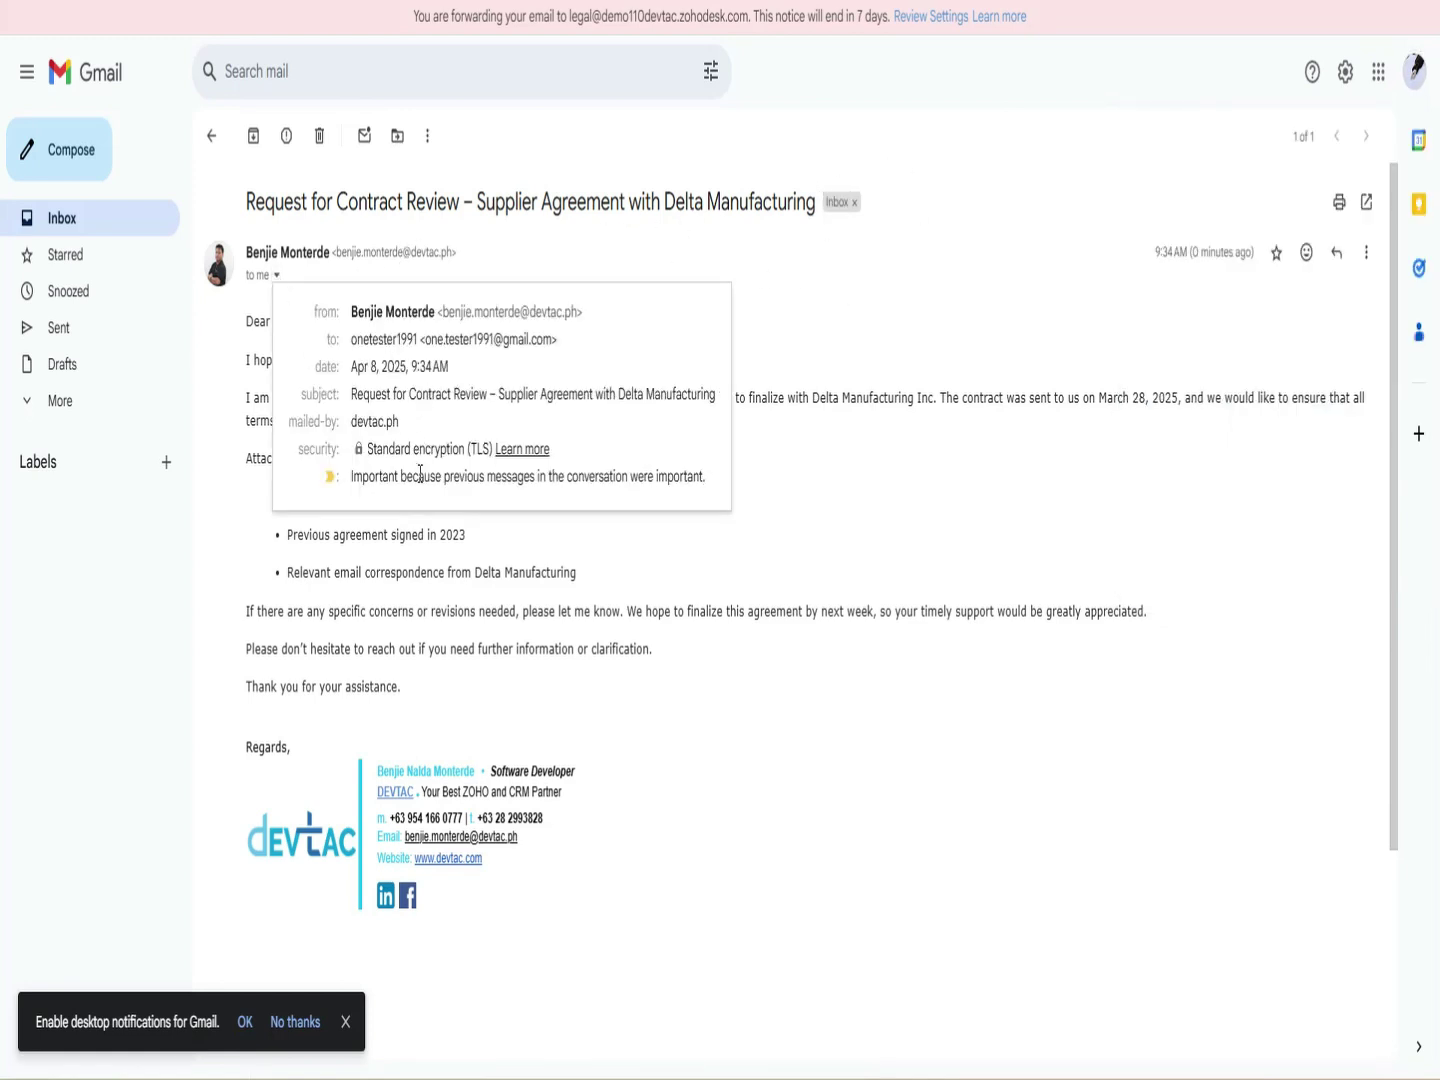
click(533, 569)
scroll(417, 518, down, 2)
scroll(416, 517, up, 3)
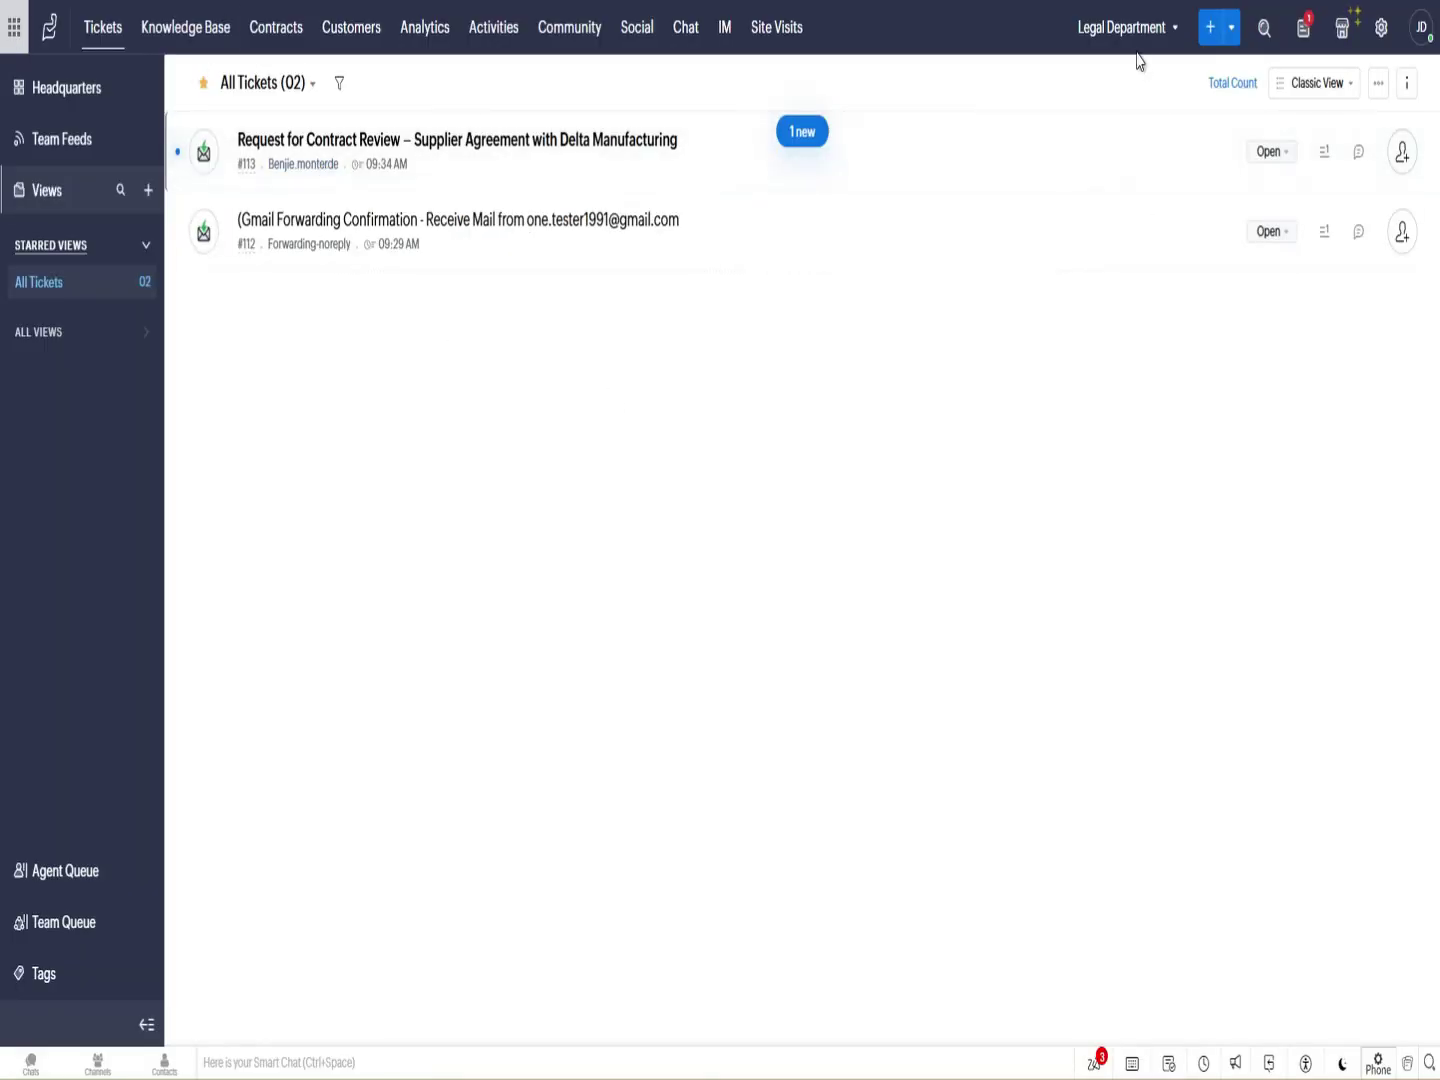
Open the "Request for Contract Review – Supplier Agreement with Delta Manufacturing" ticket in Zoho Desk and read its conversation.
click(533, 155)
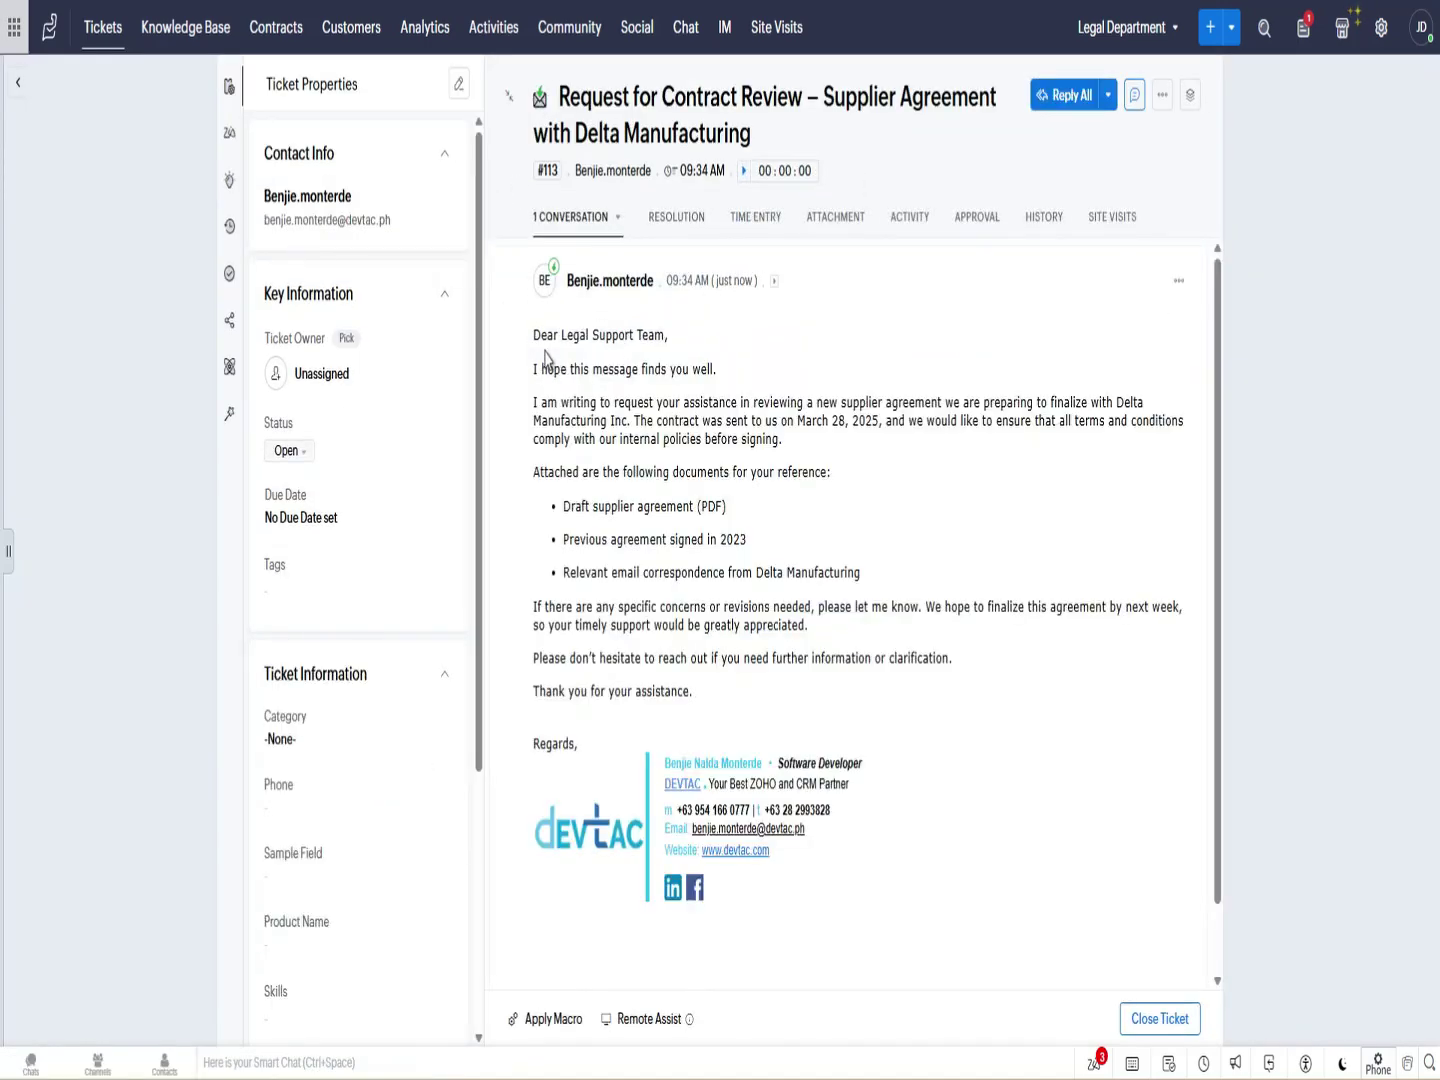
drag(547, 346, 669, 691)
click(700, 697)
scroll(711, 555, down, 1)
scroll(668, 535, up, 1)
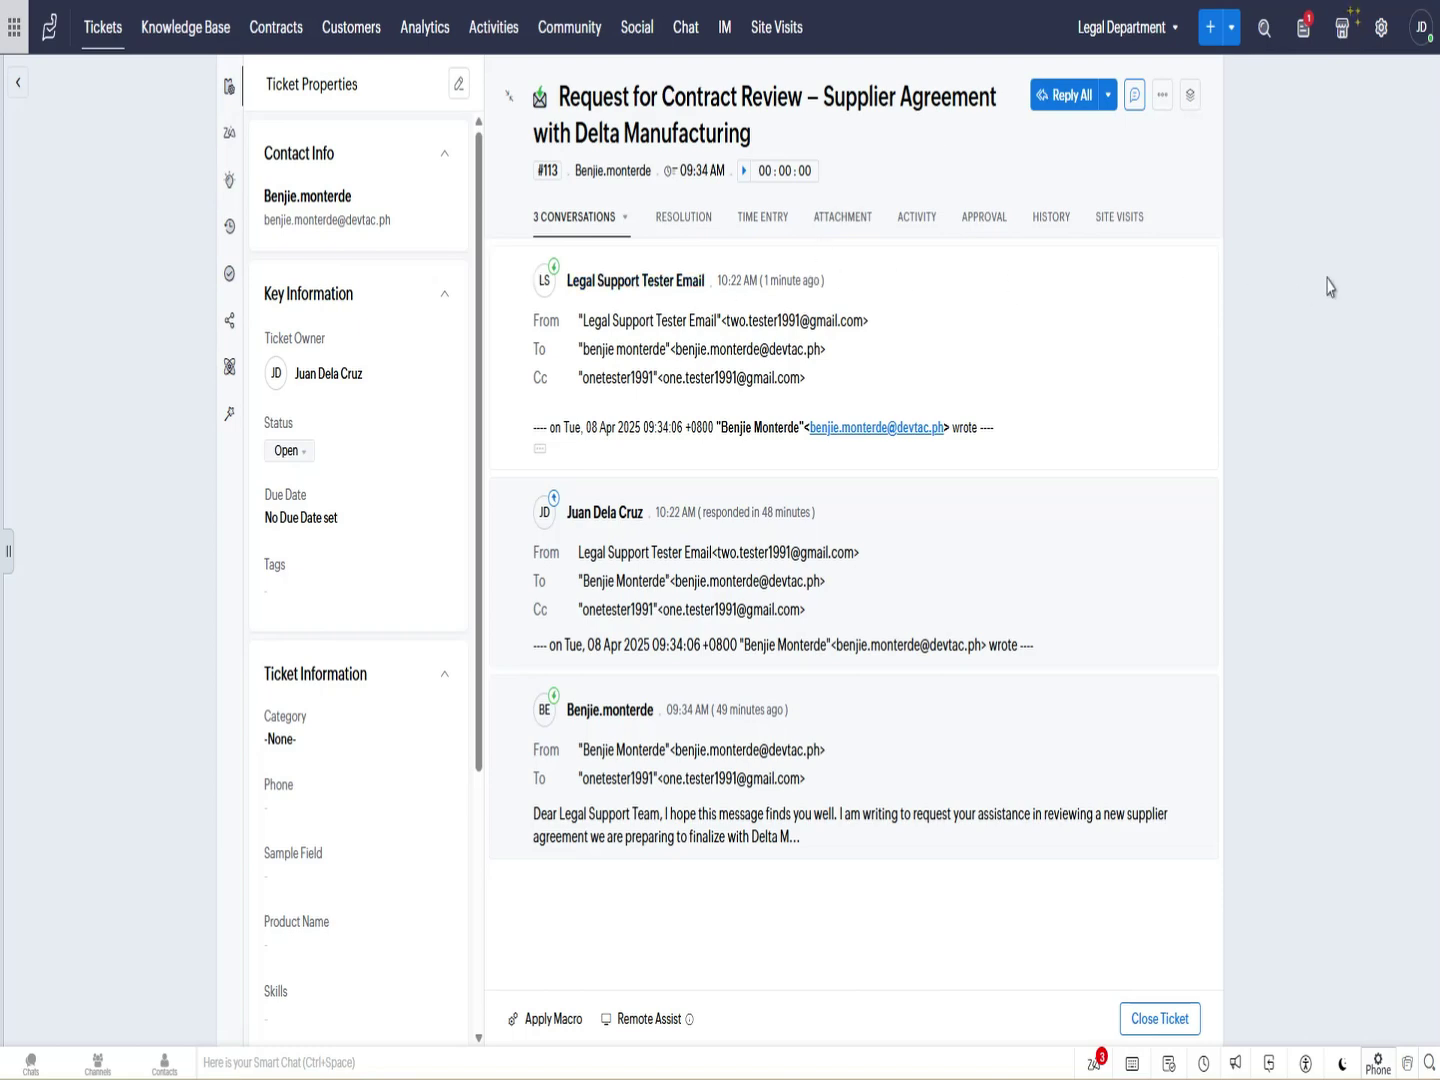
click(1378, 34)
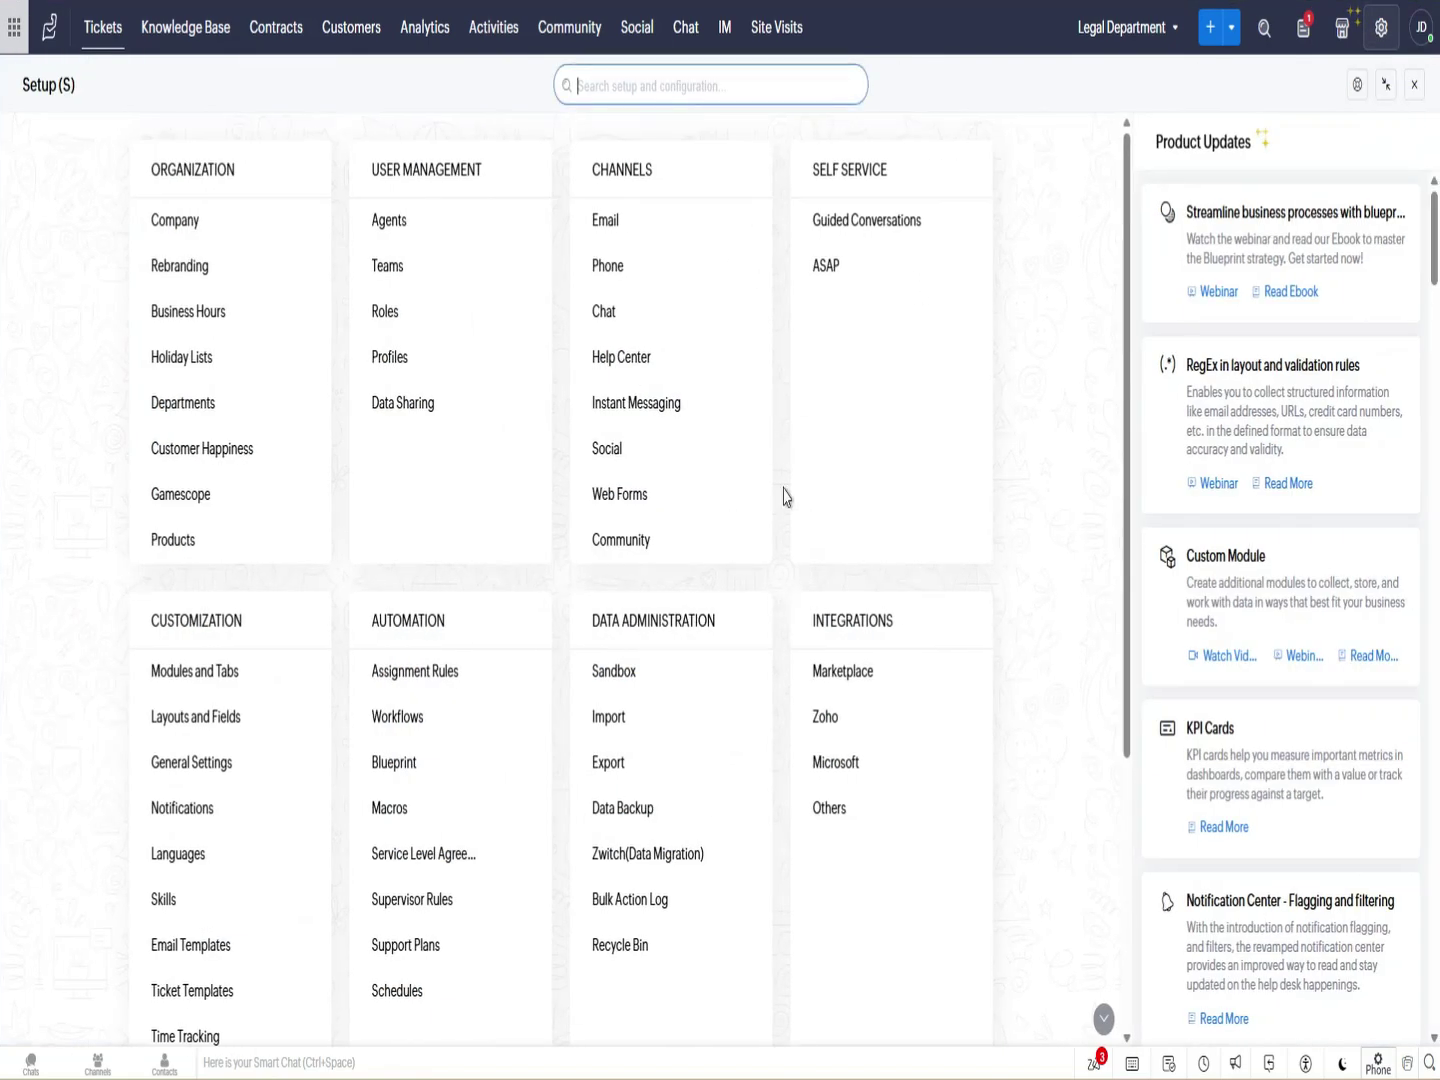
click(607, 237)
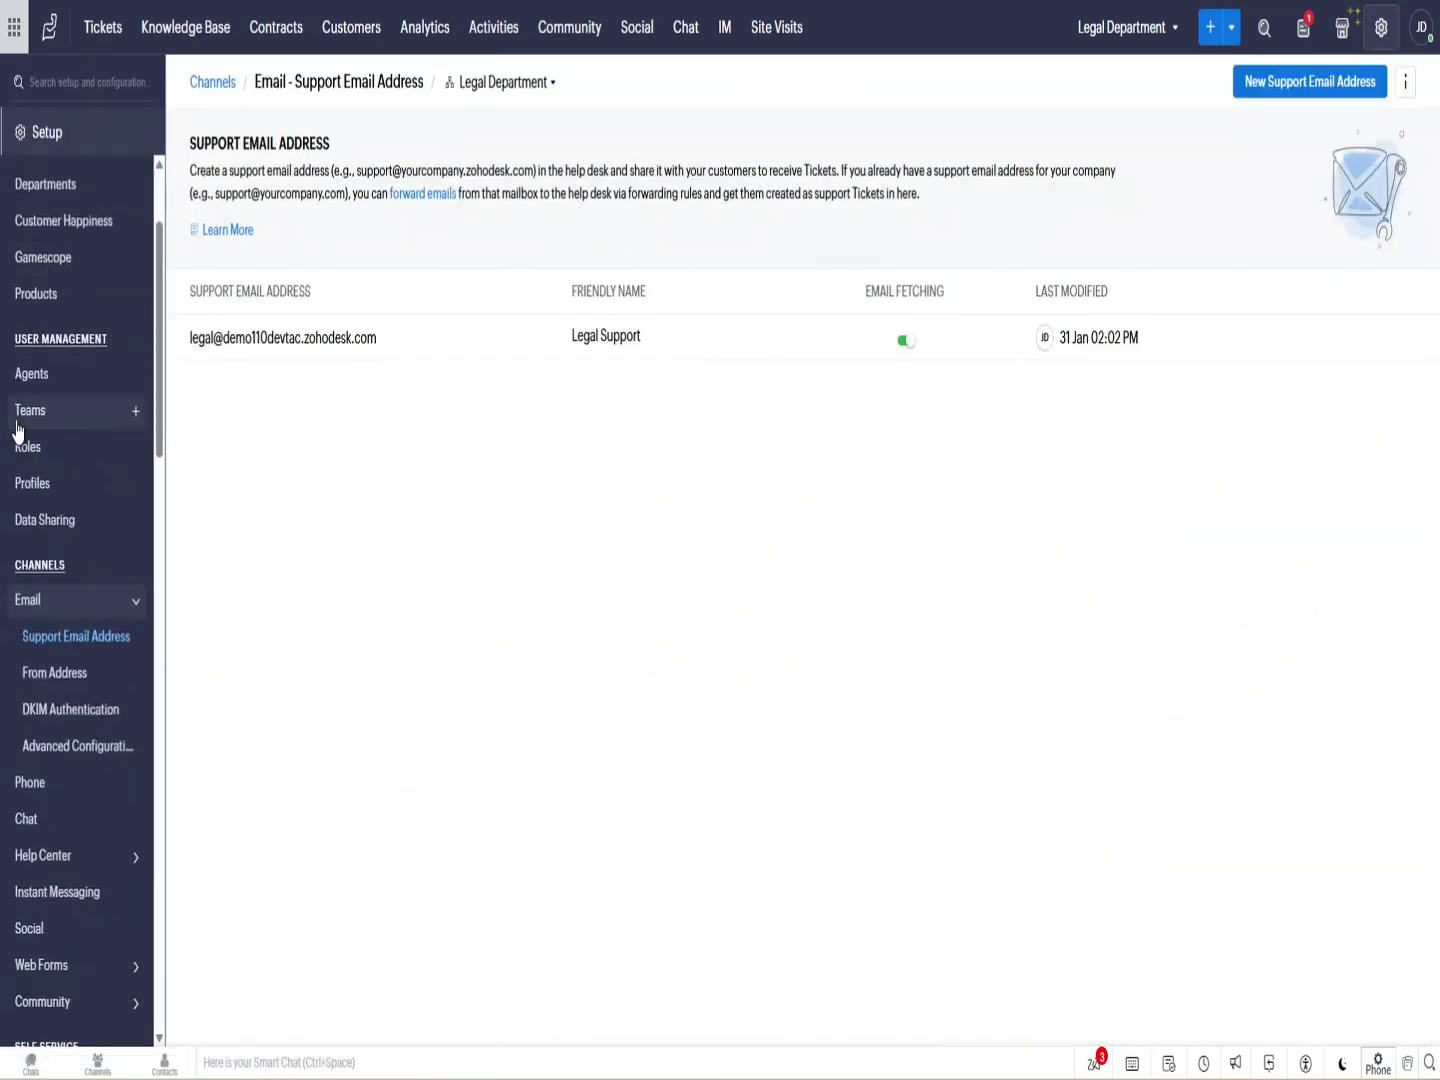
scroll(56, 582, down, 1)
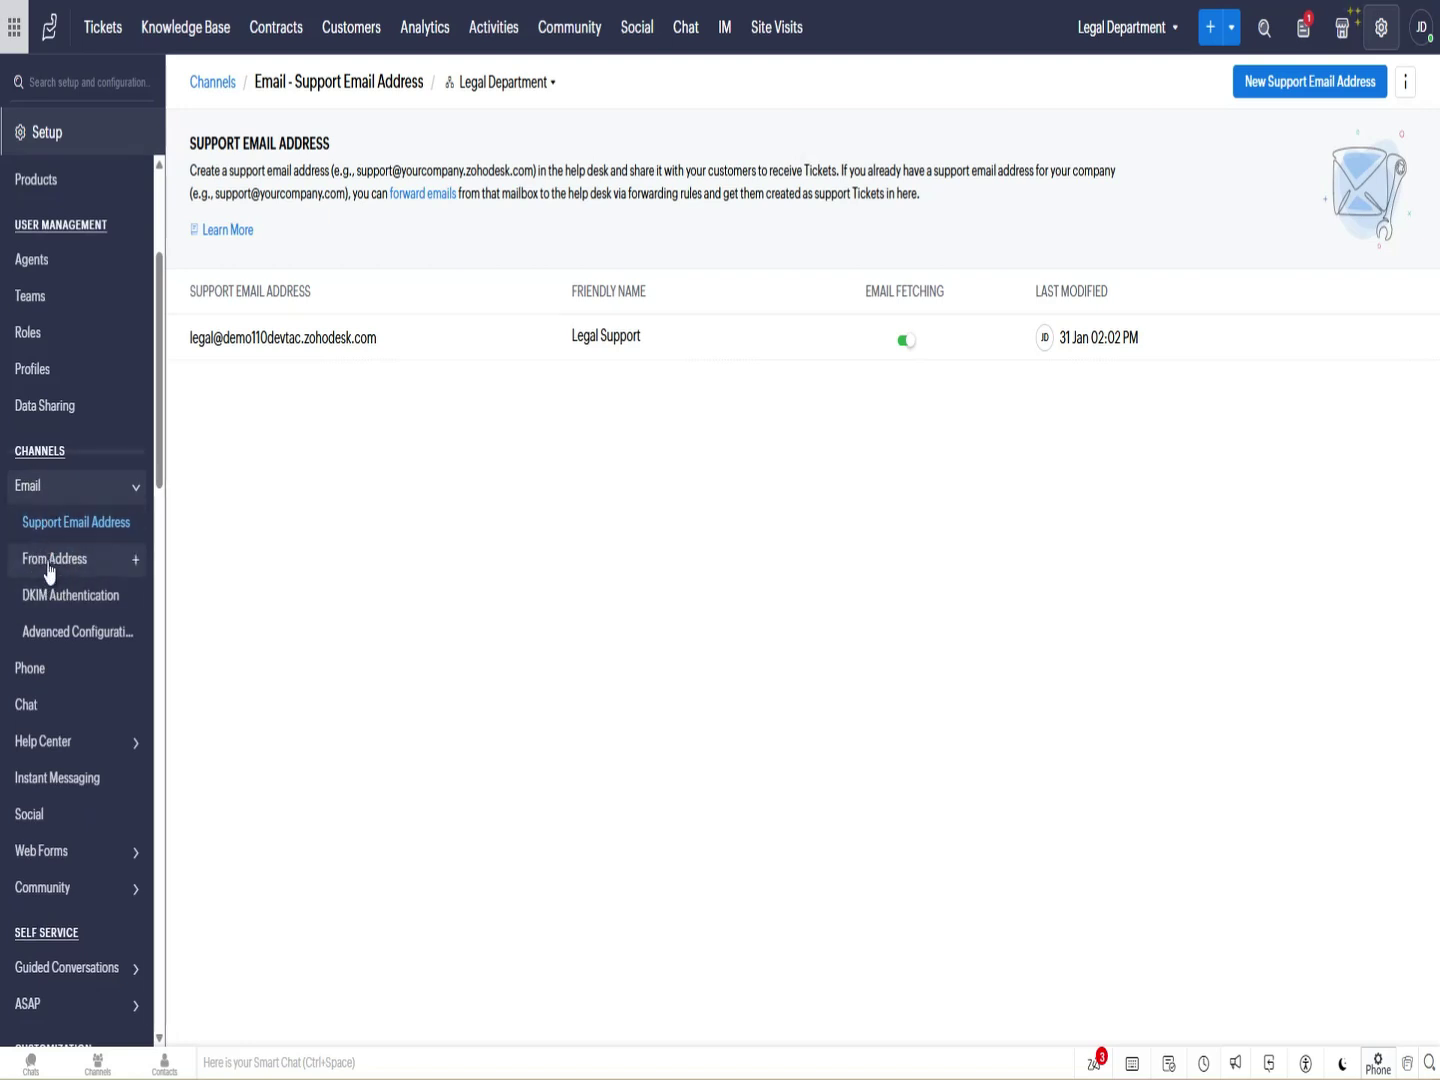
click(68, 568)
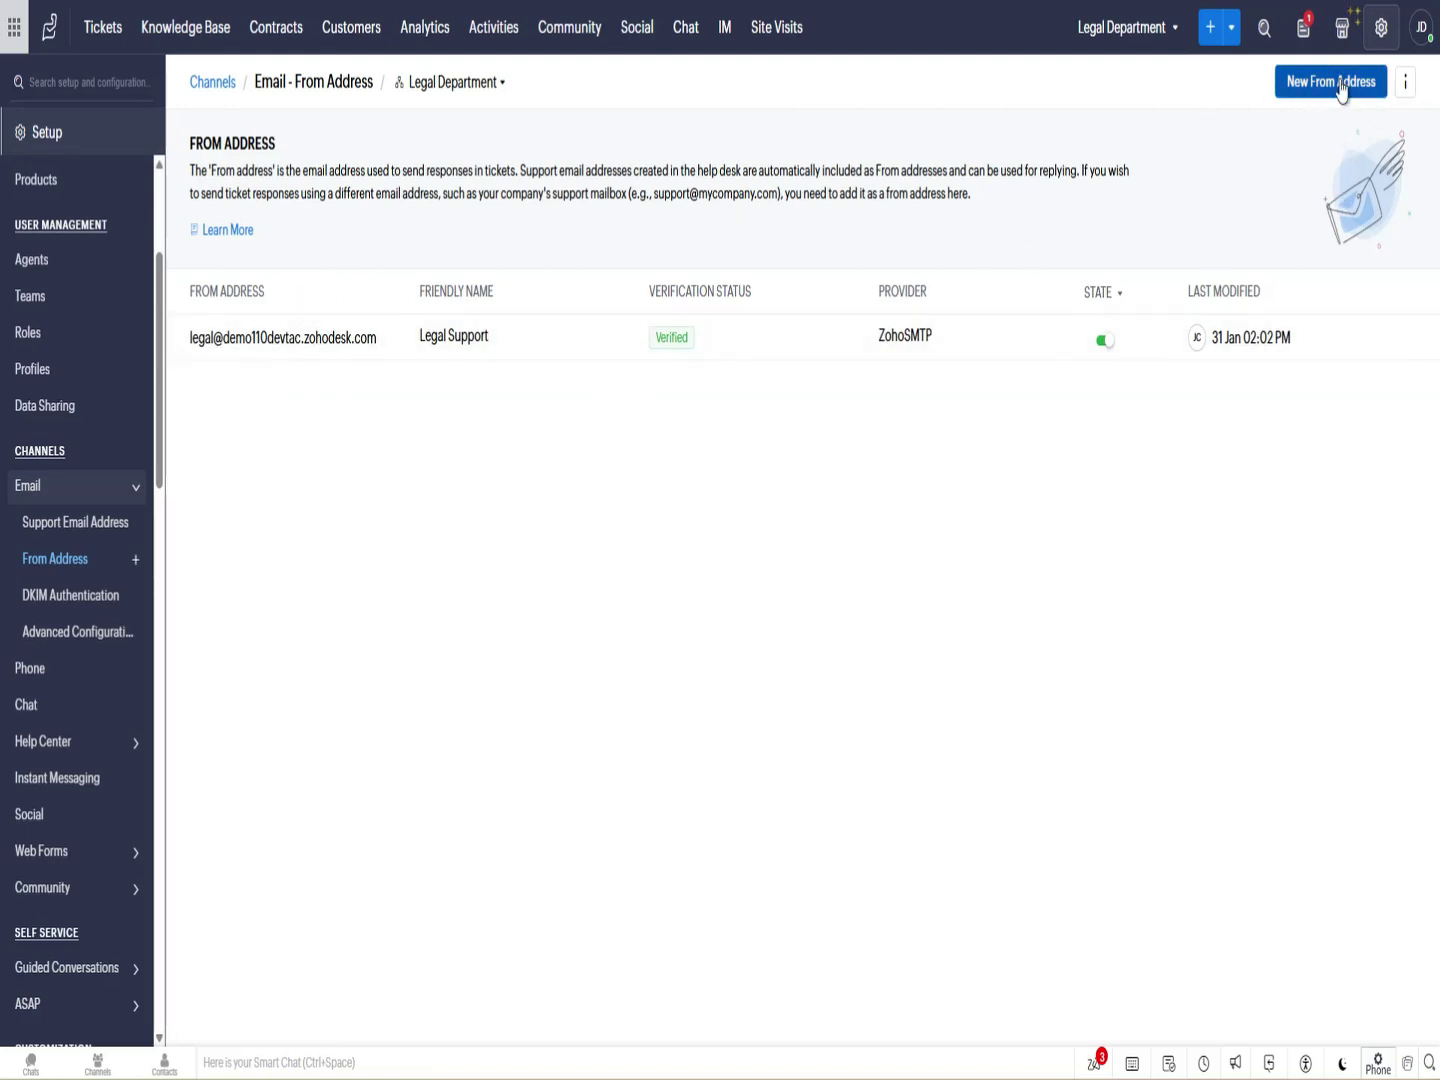
click(1306, 86)
Enter the support mailbox's e-mail as the From Address and set the friendly name to "Legal Support Tester".
click(490, 362)
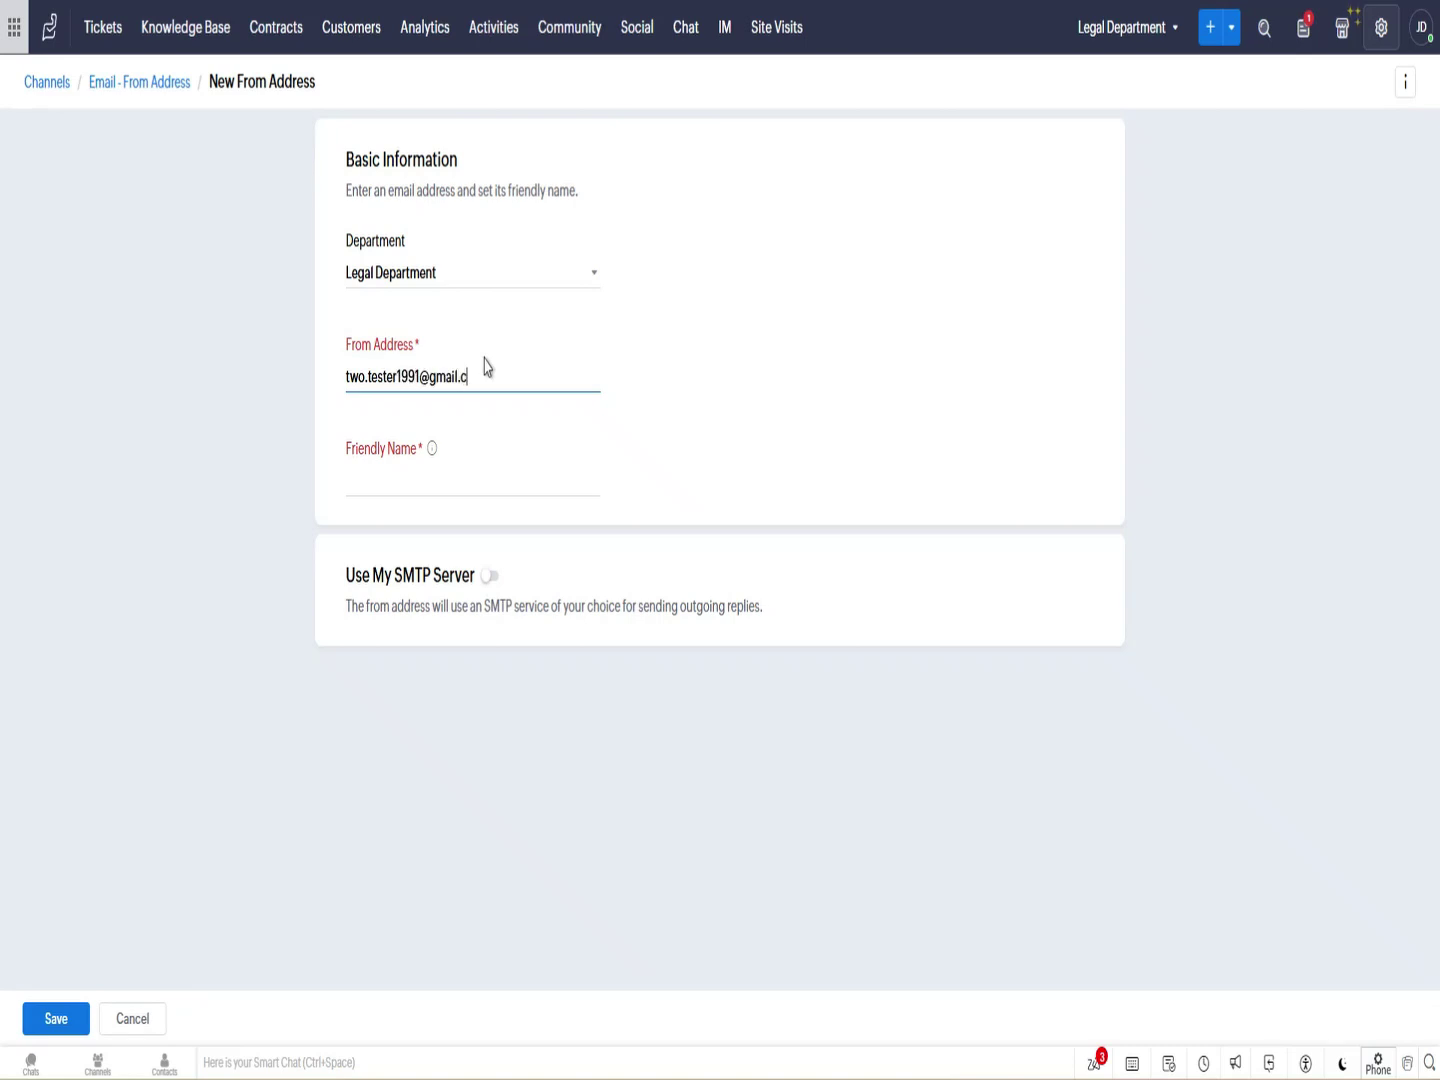
click(443, 471)
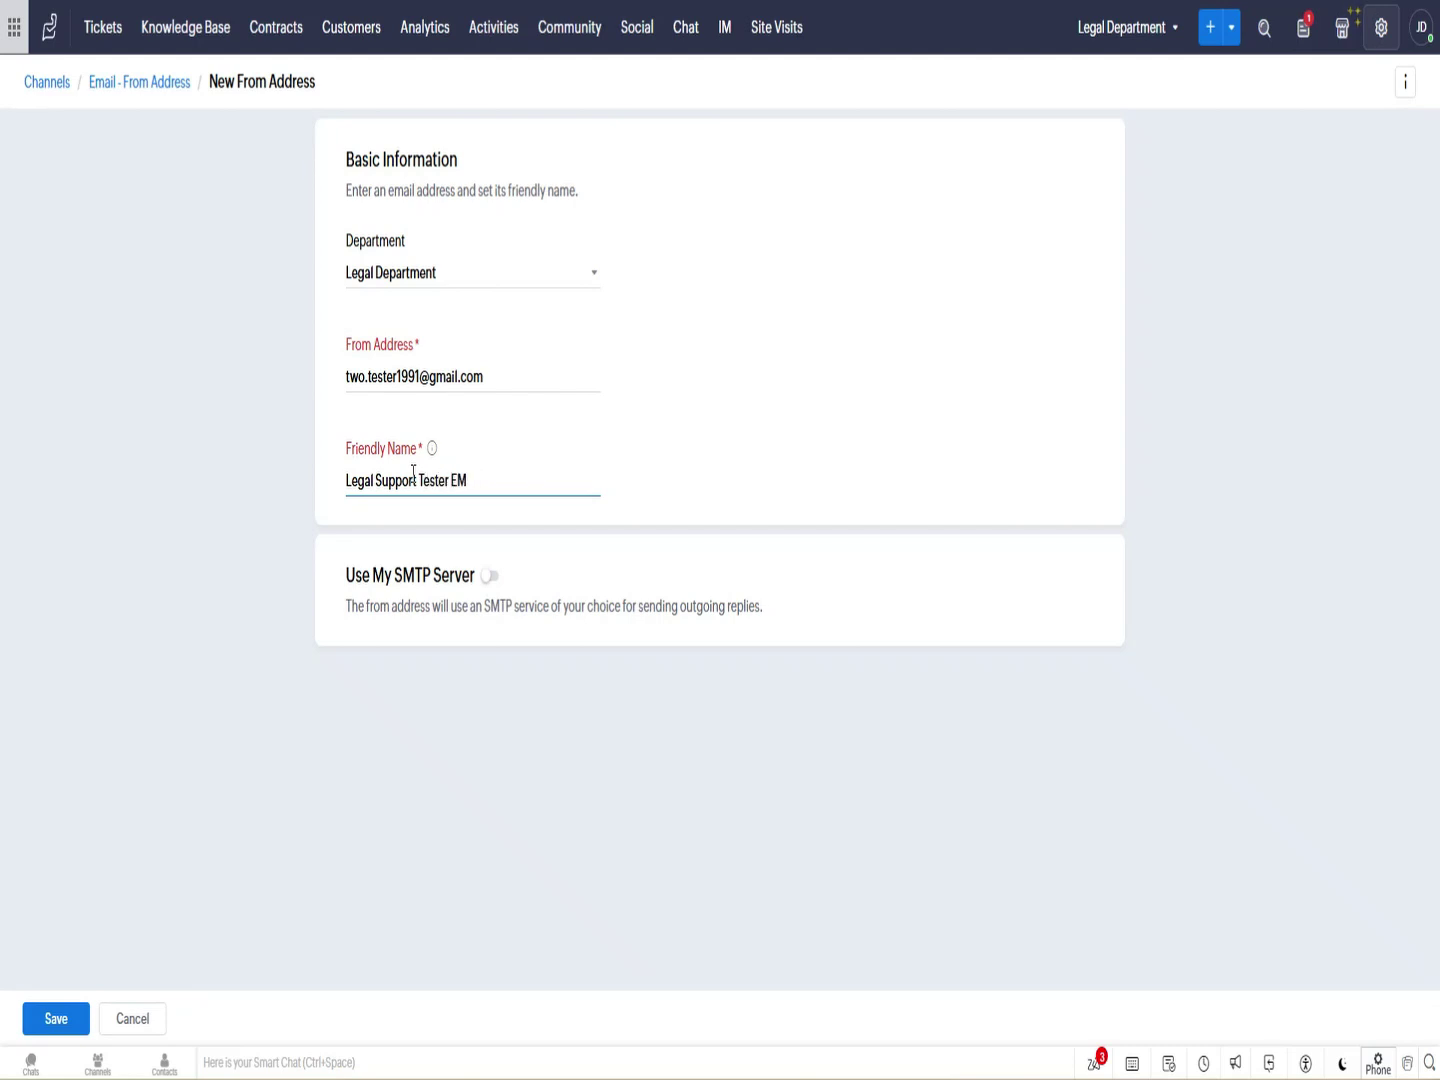
click(582, 540)
Turn on Use My SMTP Server for the new From Address and review the Custom SMTP authentication and server fields.
drag(356, 587, 458, 581)
click(440, 581)
click(454, 590)
click(463, 586)
click(490, 577)
scroll(565, 627, down, 3)
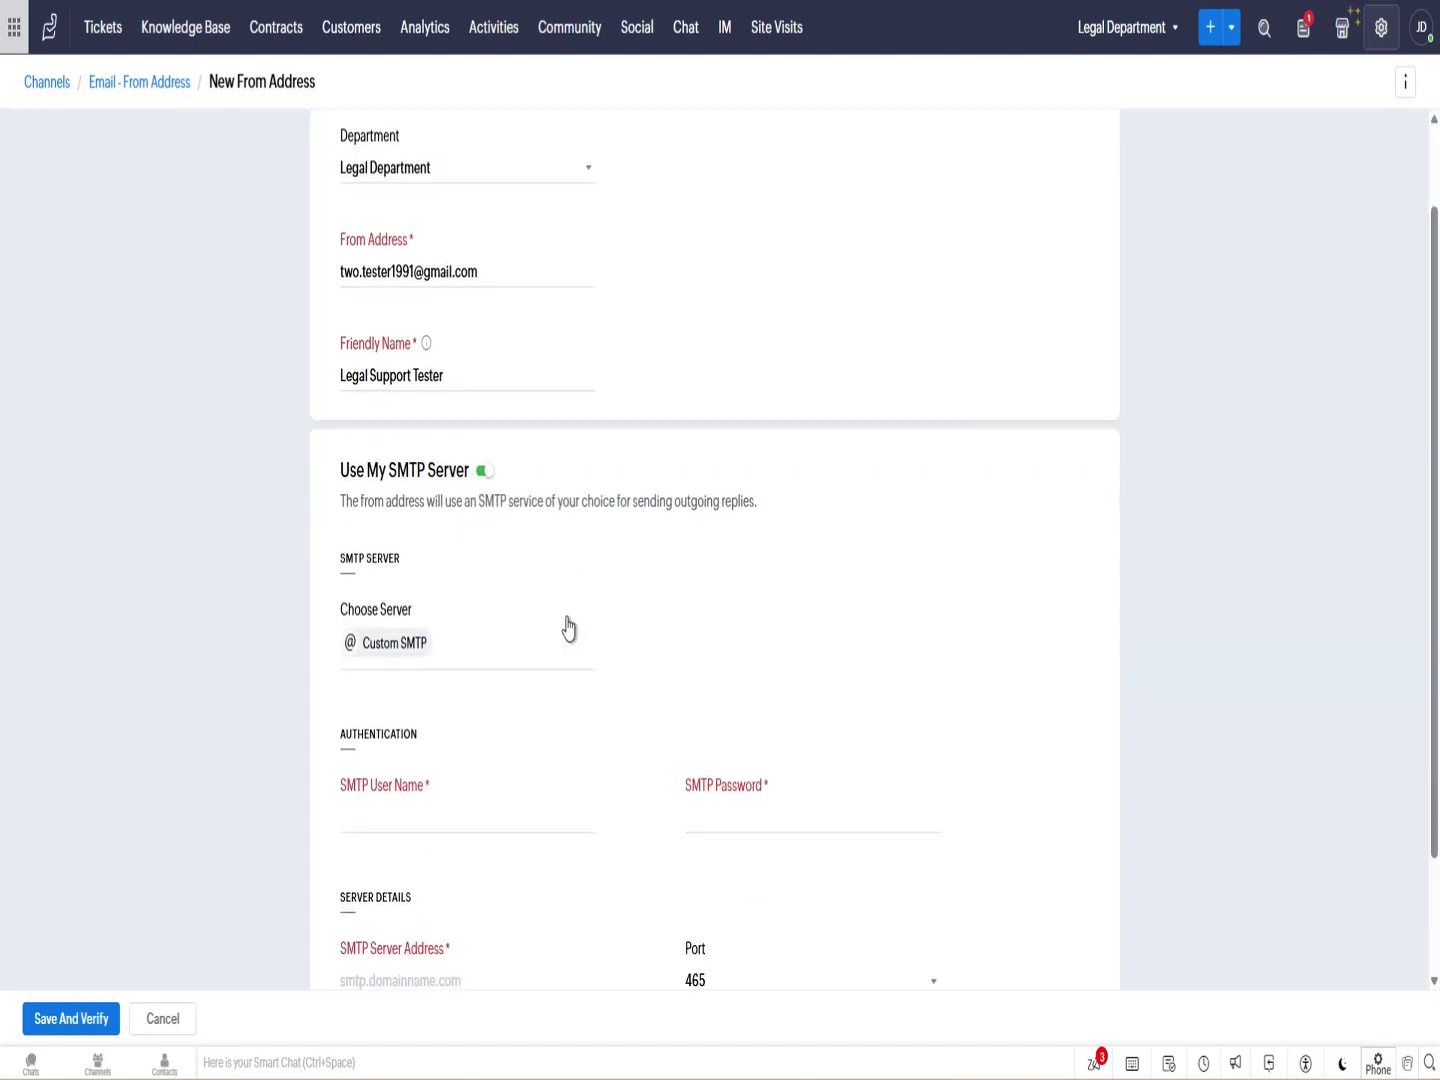
scroll(399, 546, down, 1)
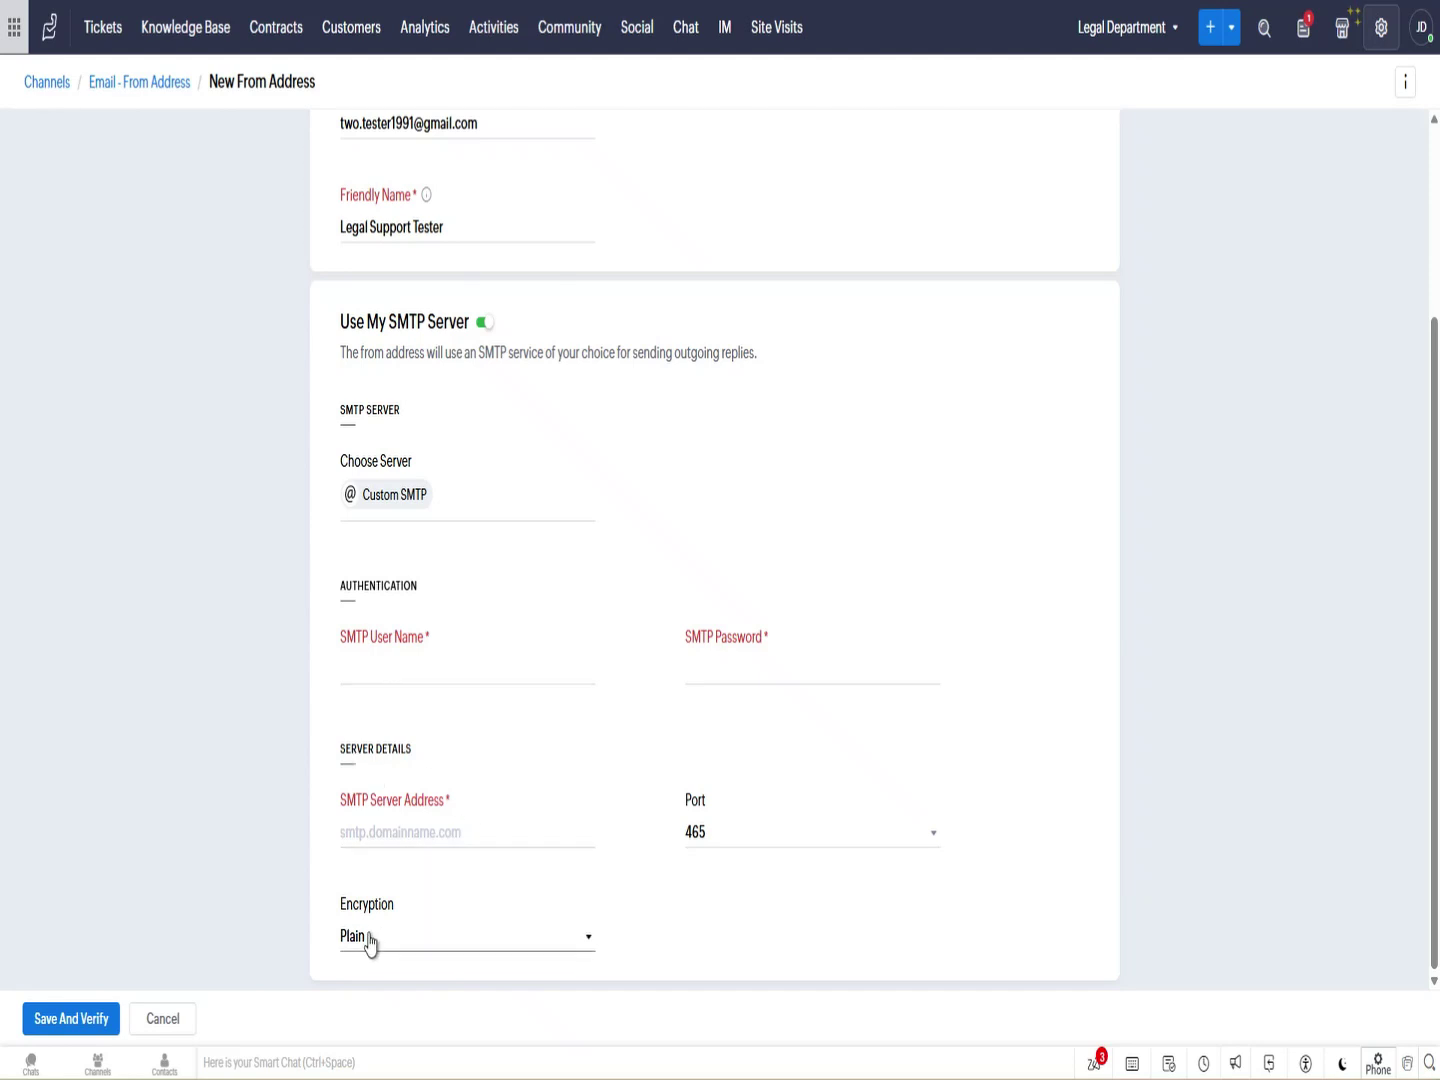
Try Microsoft Outlook and Microsoft Office 365 as the From Address's SMTP server, and choose Google.
click(471, 505)
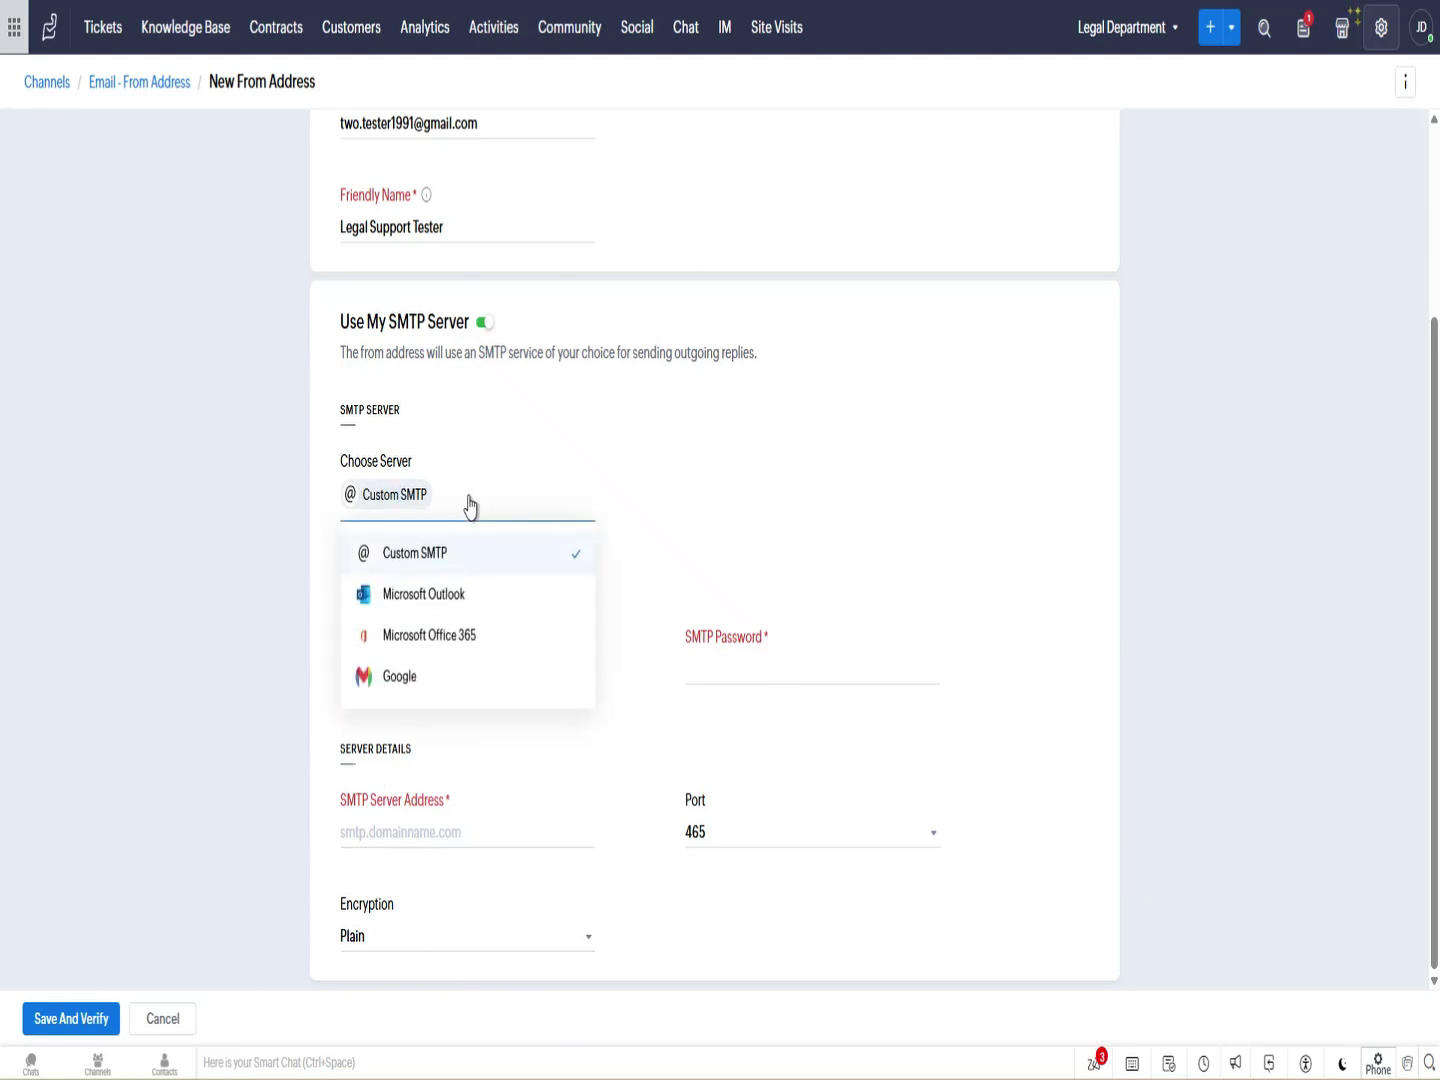
click(431, 604)
click(499, 767)
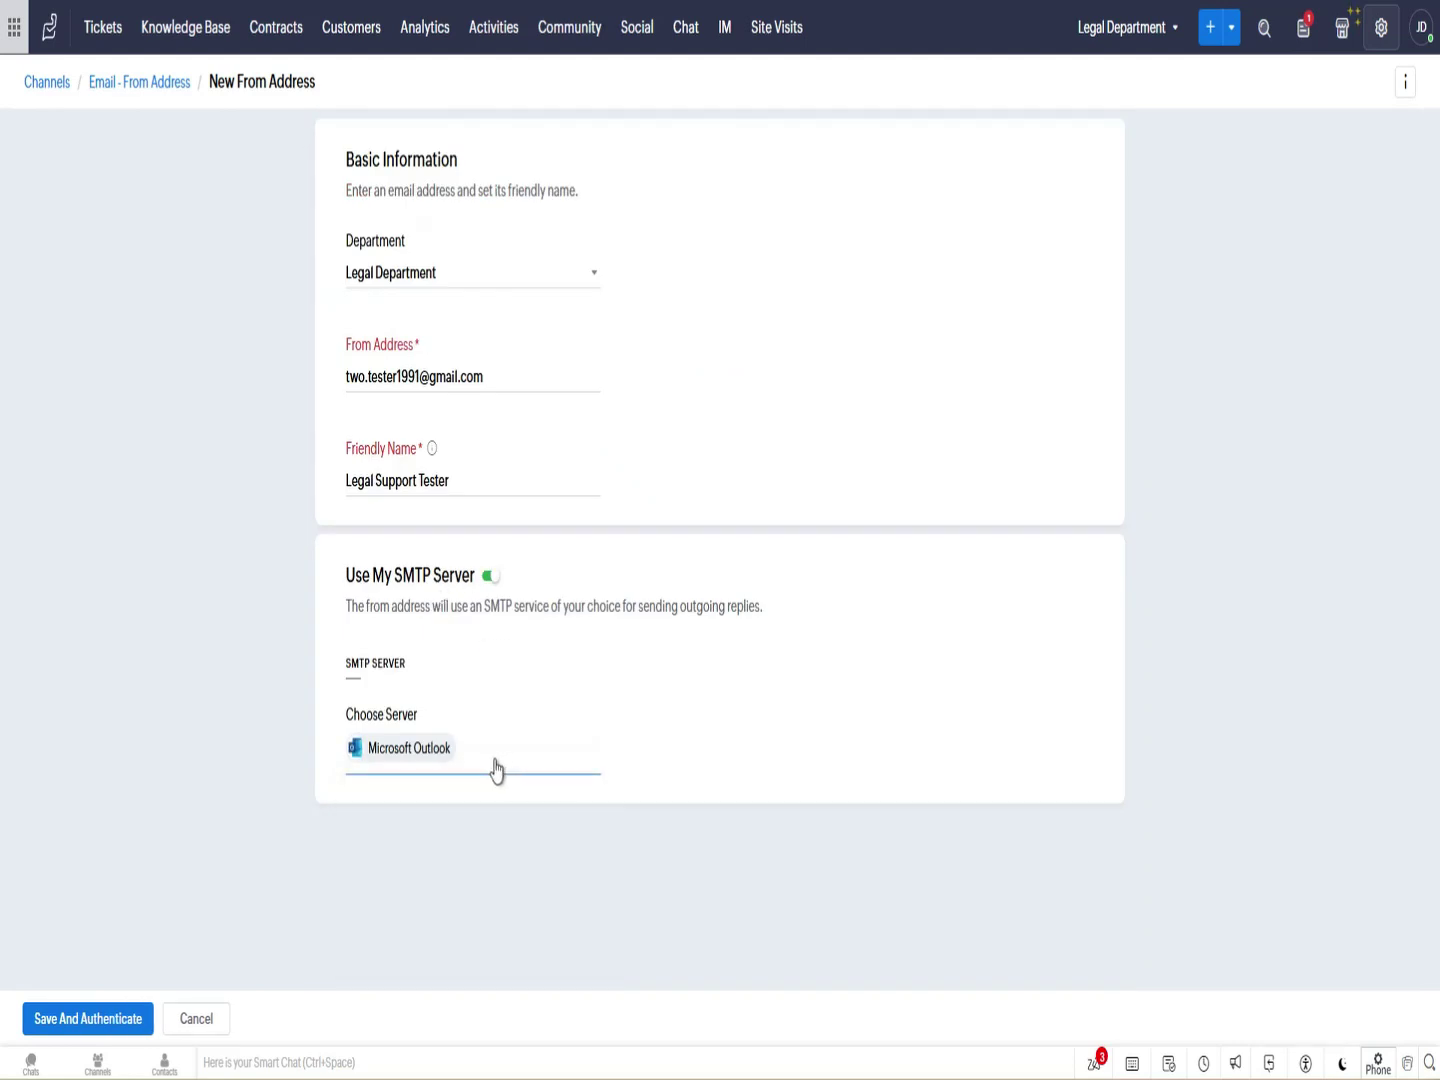
click(420, 880)
click(510, 771)
click(458, 917)
click(510, 750)
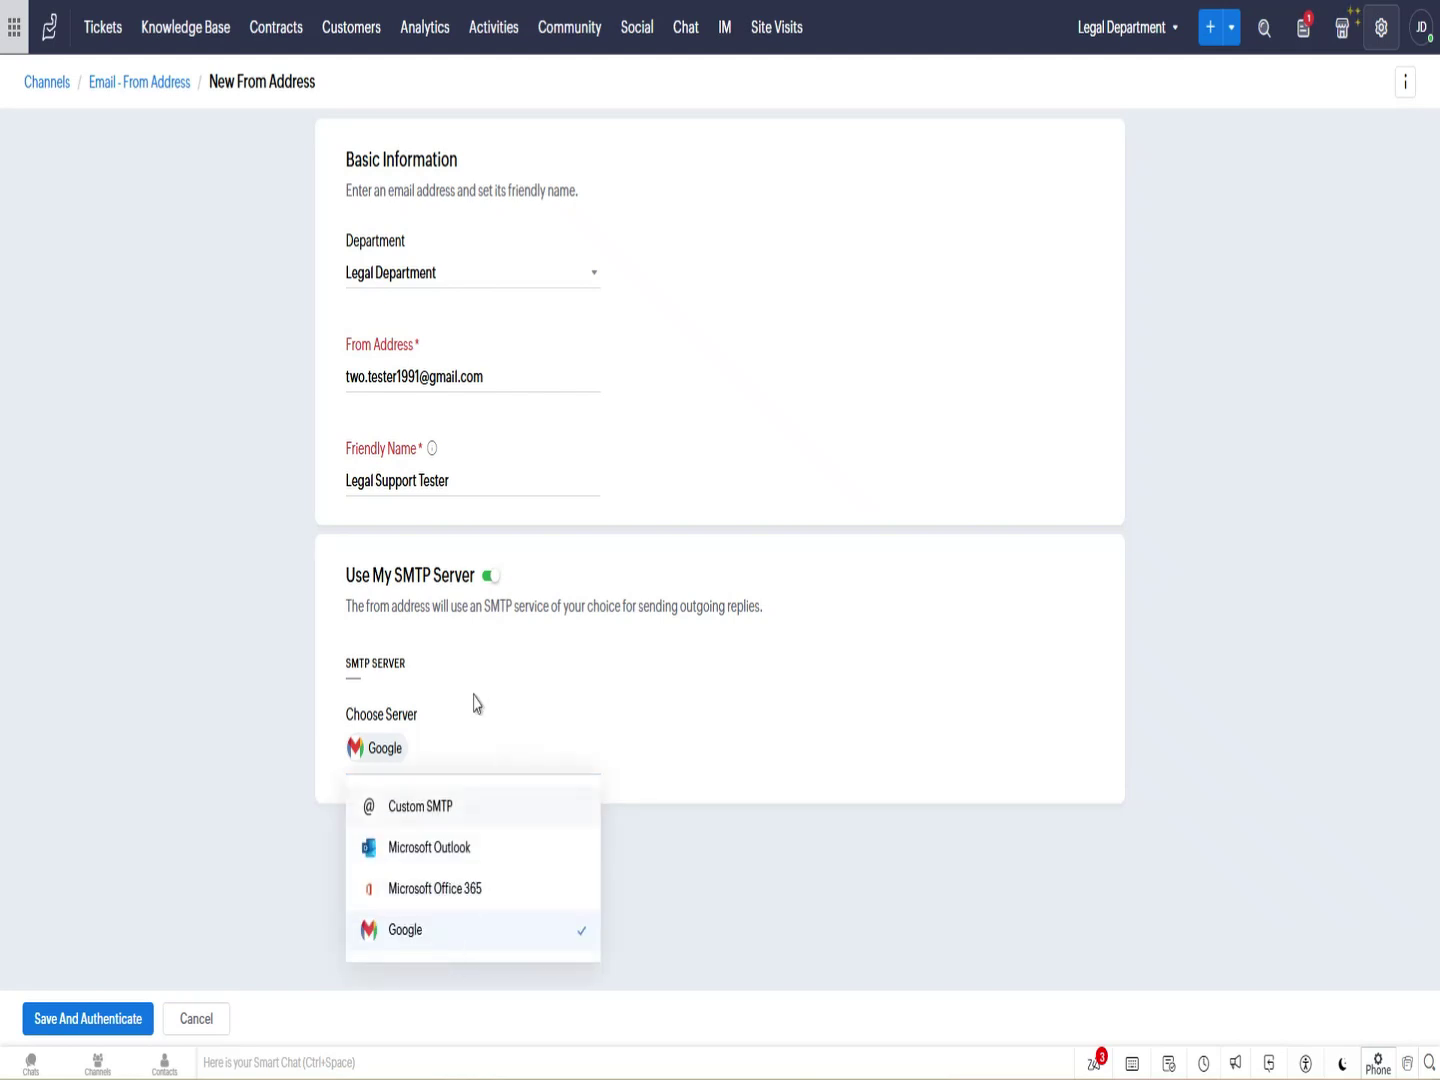
click(855, 650)
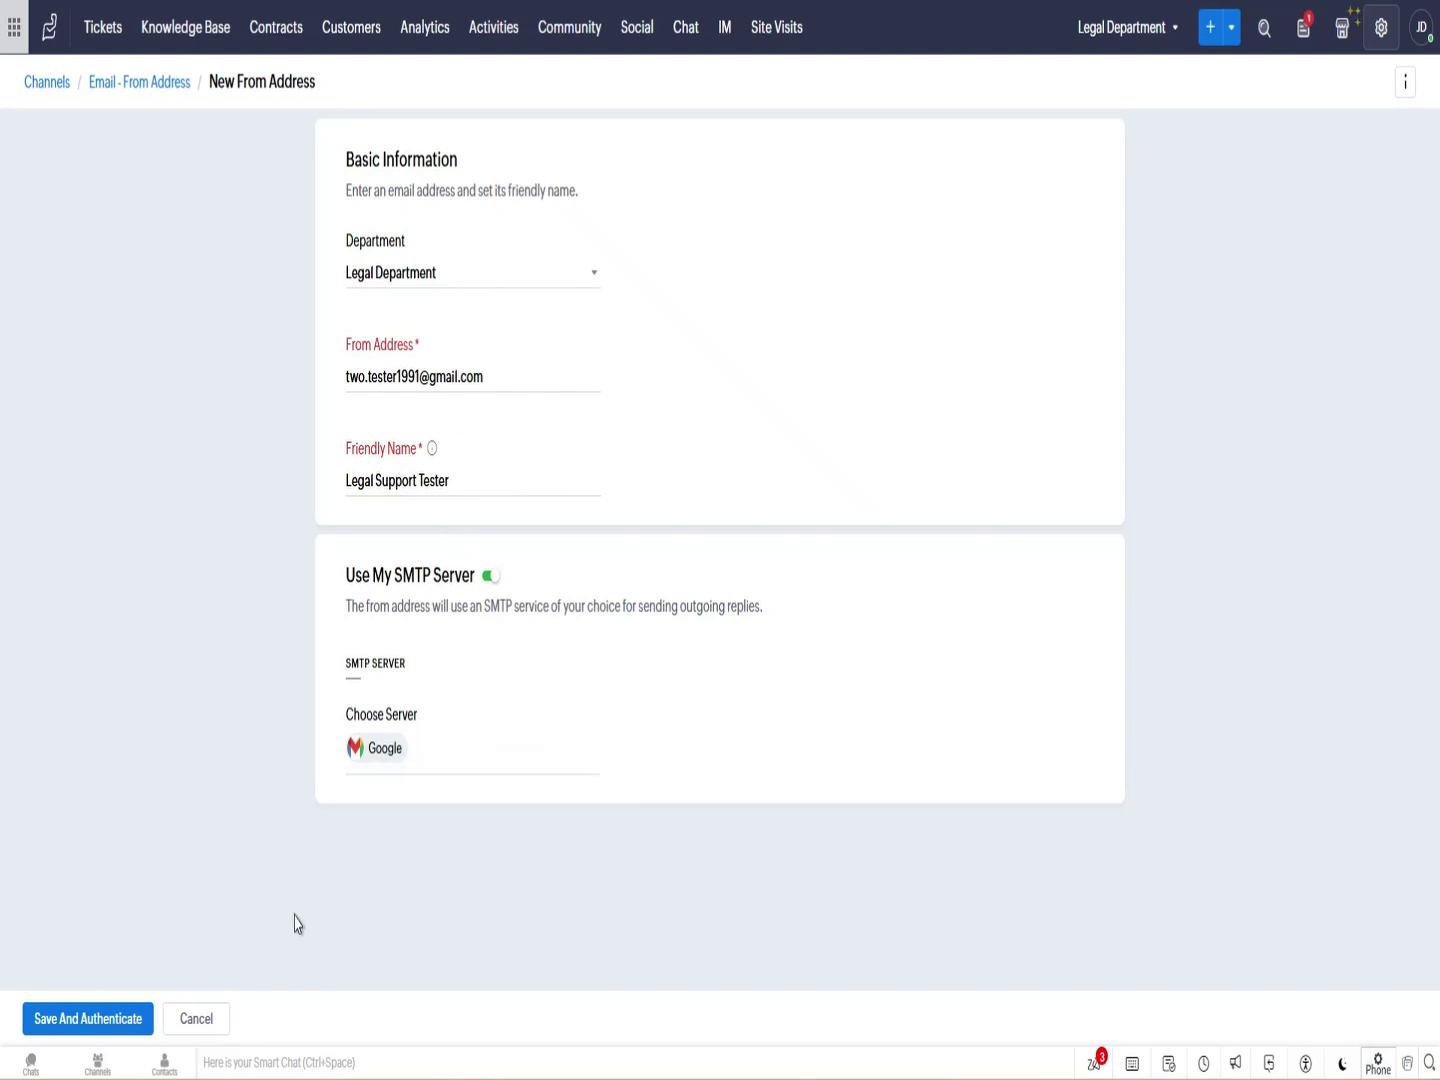
Save the new From Address and authenticate it with the support mailbox's Google account, granting Zoho Desk access.
click(70, 1031)
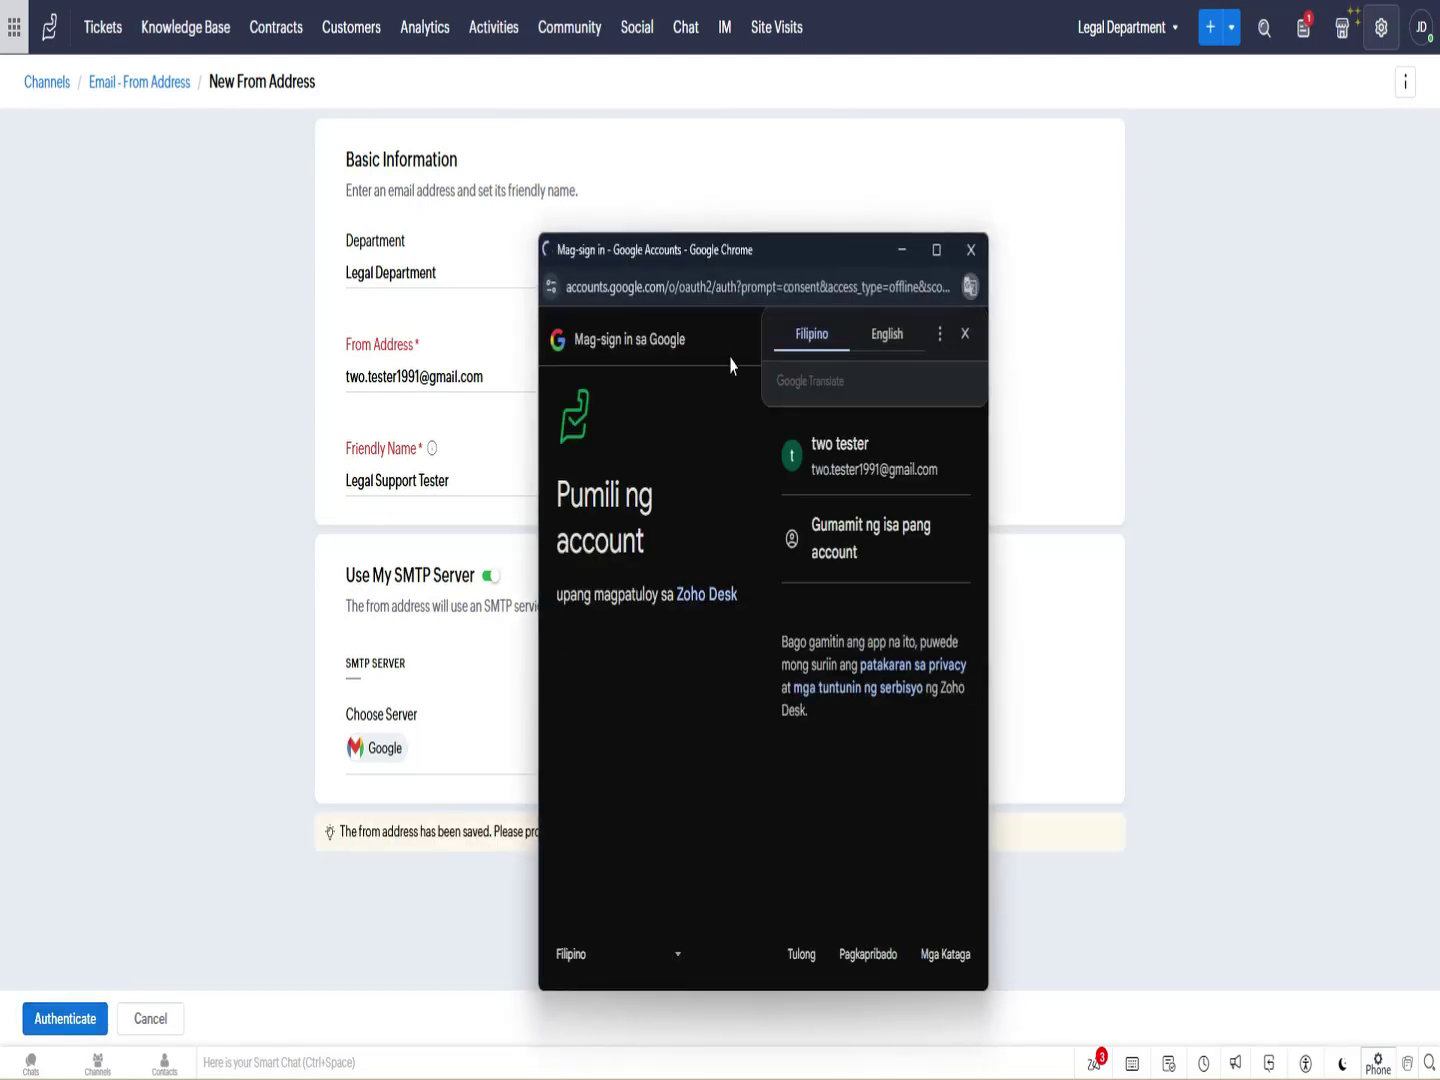
drag(768, 273, 724, 236)
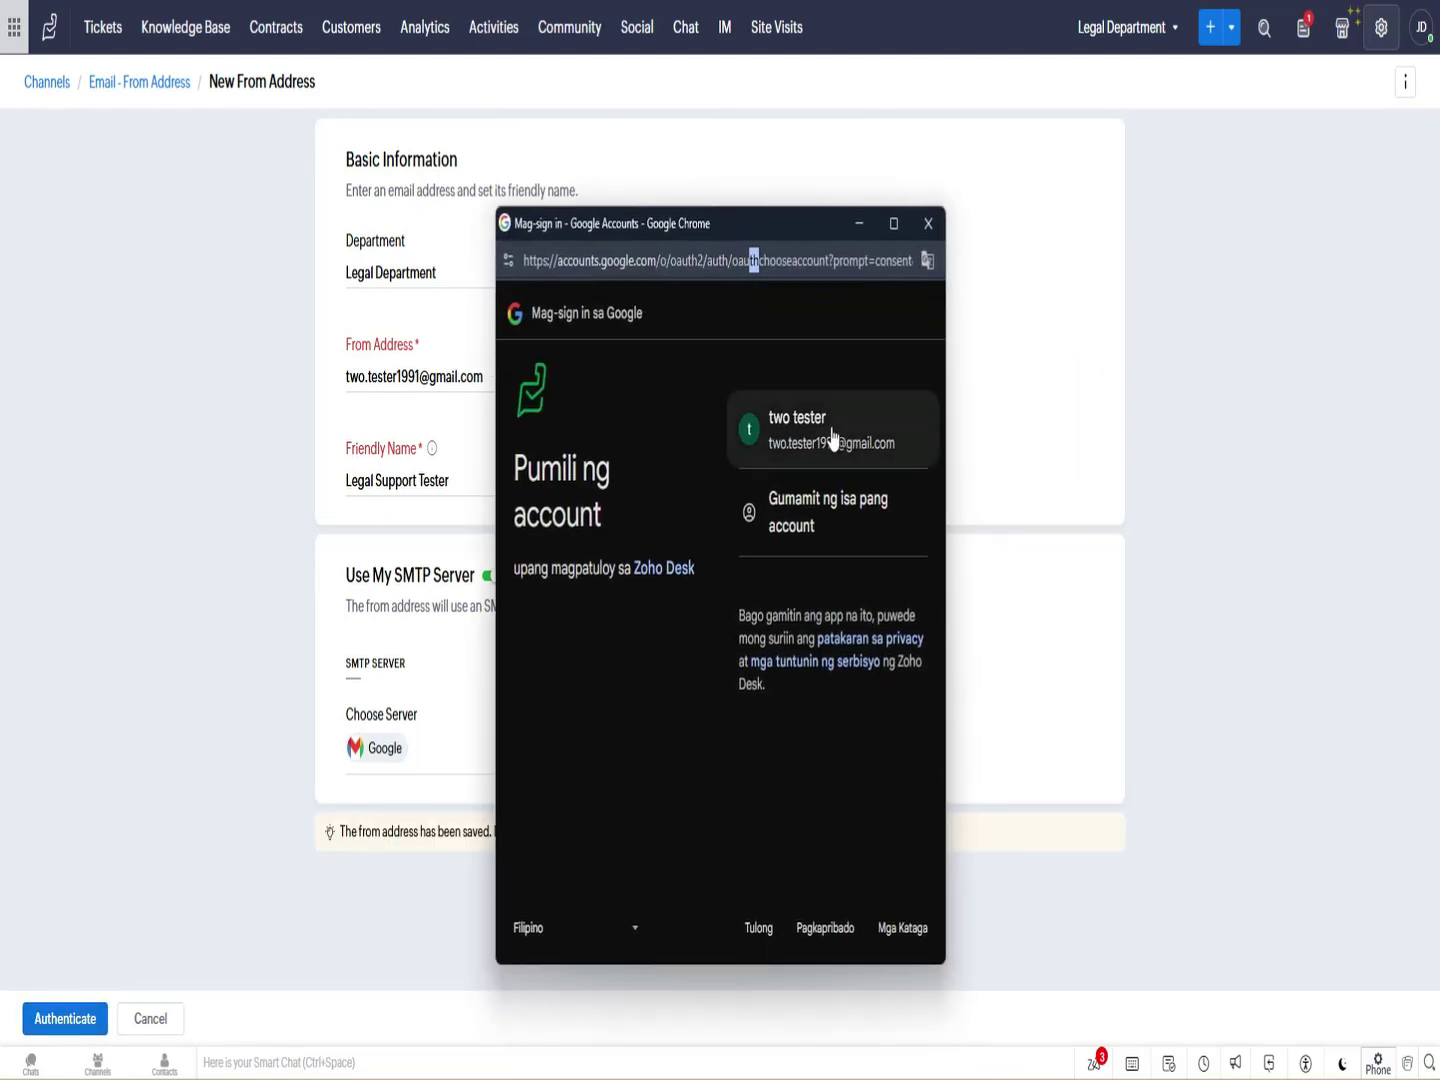
click(904, 440)
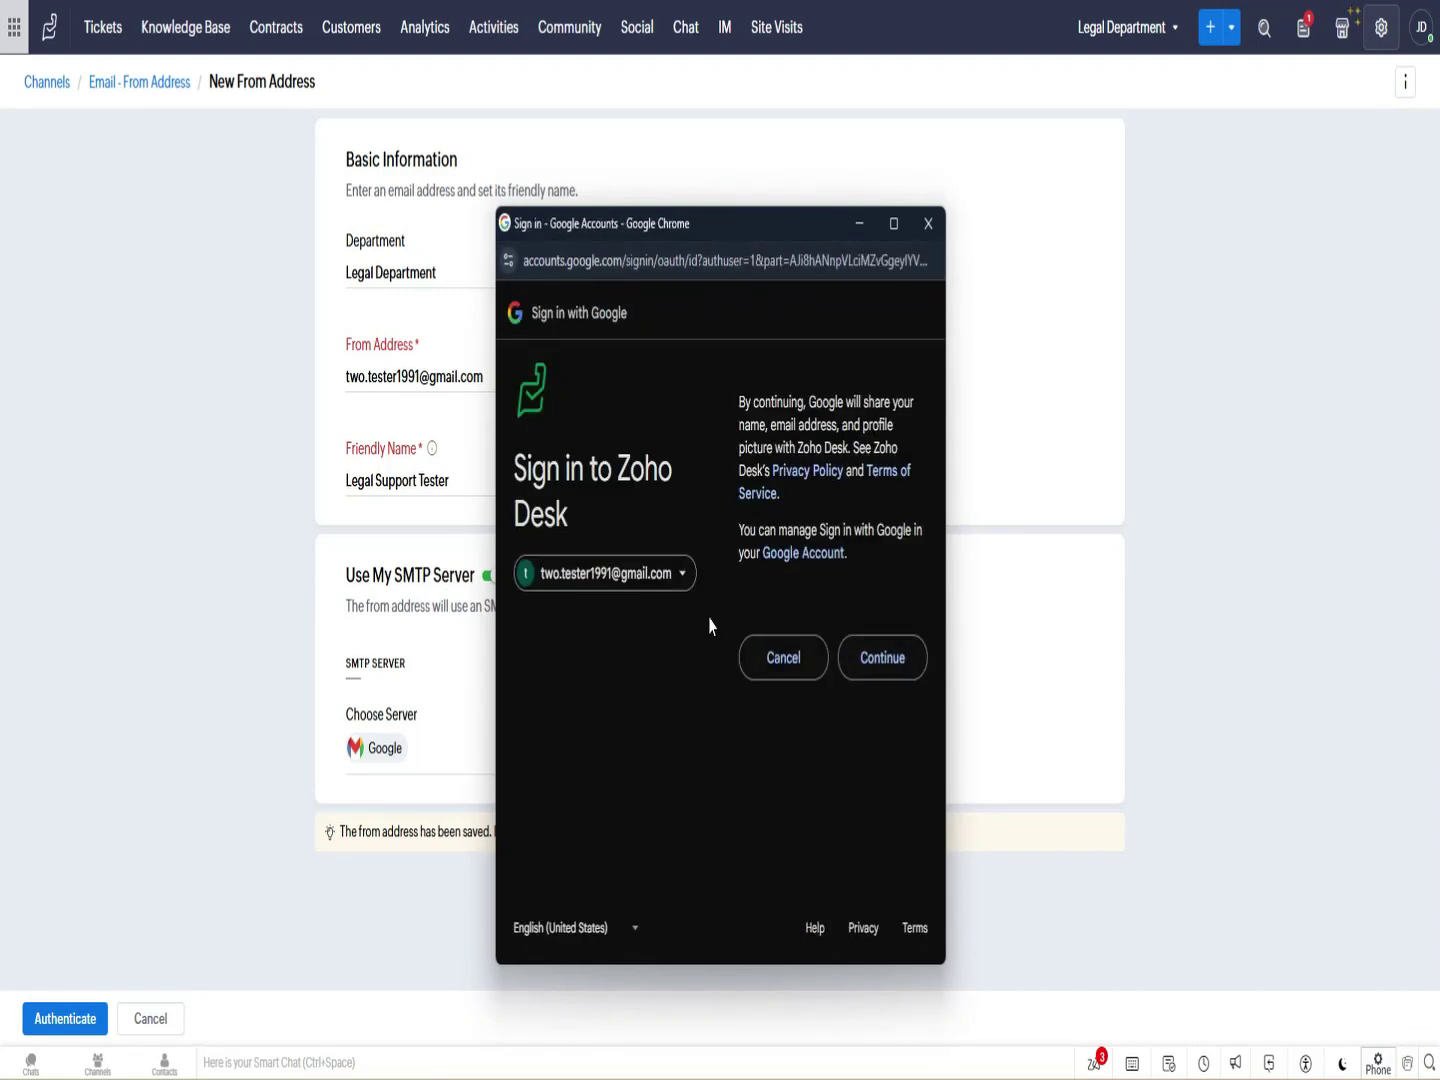
click(879, 659)
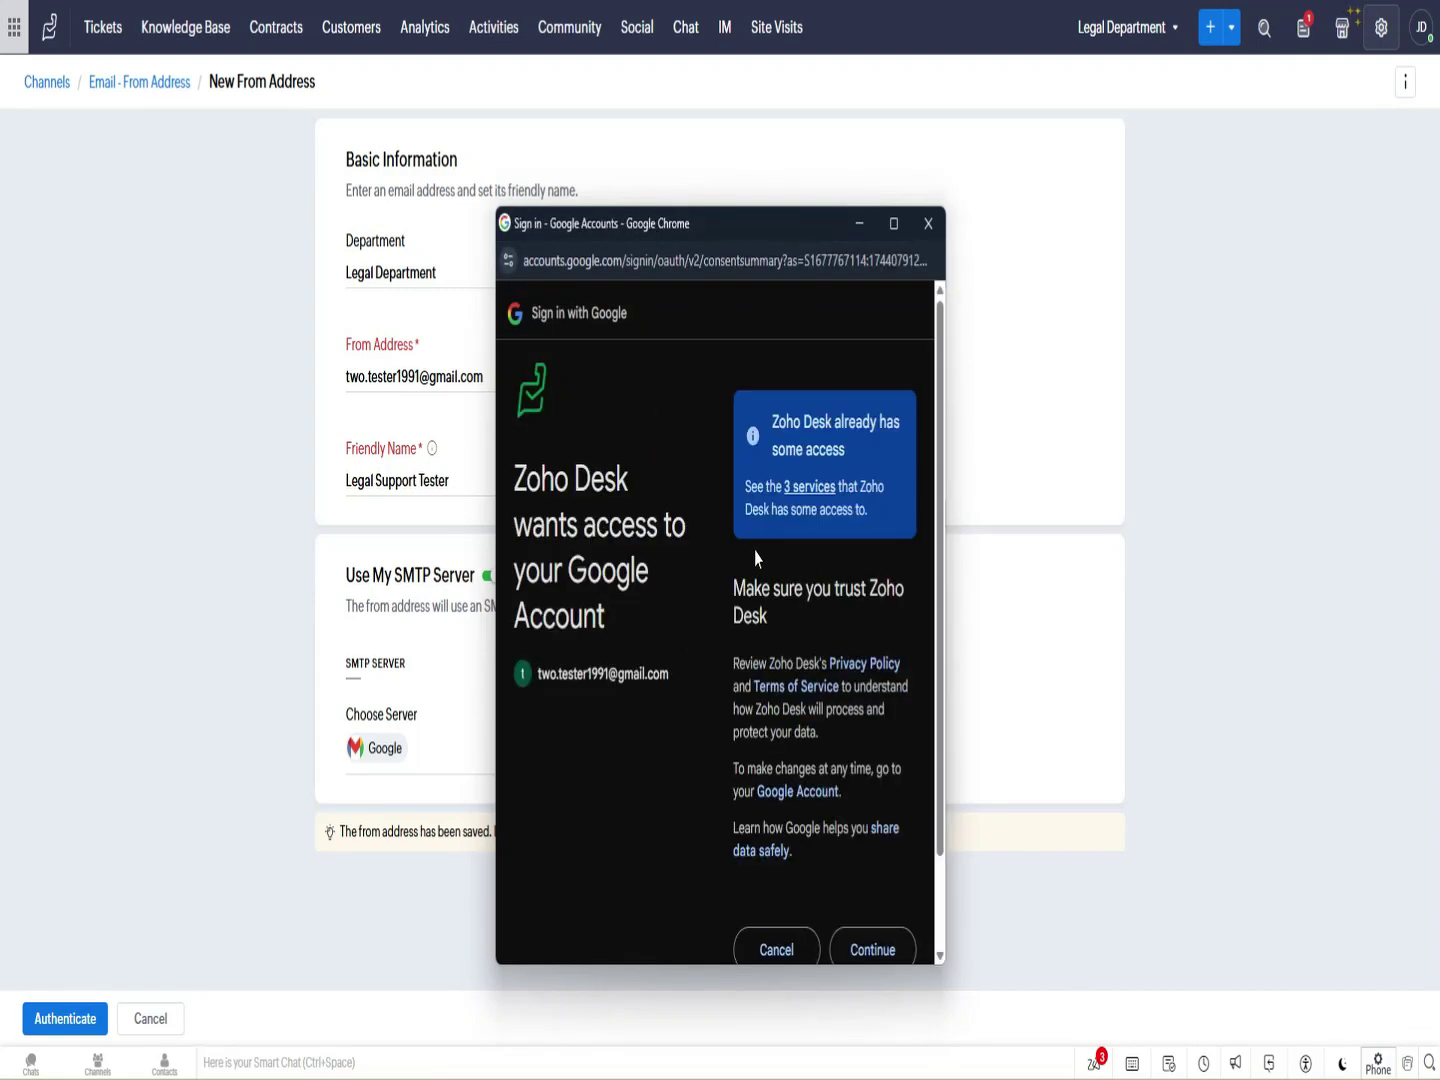
scroll(860, 670, down, 2)
click(869, 838)
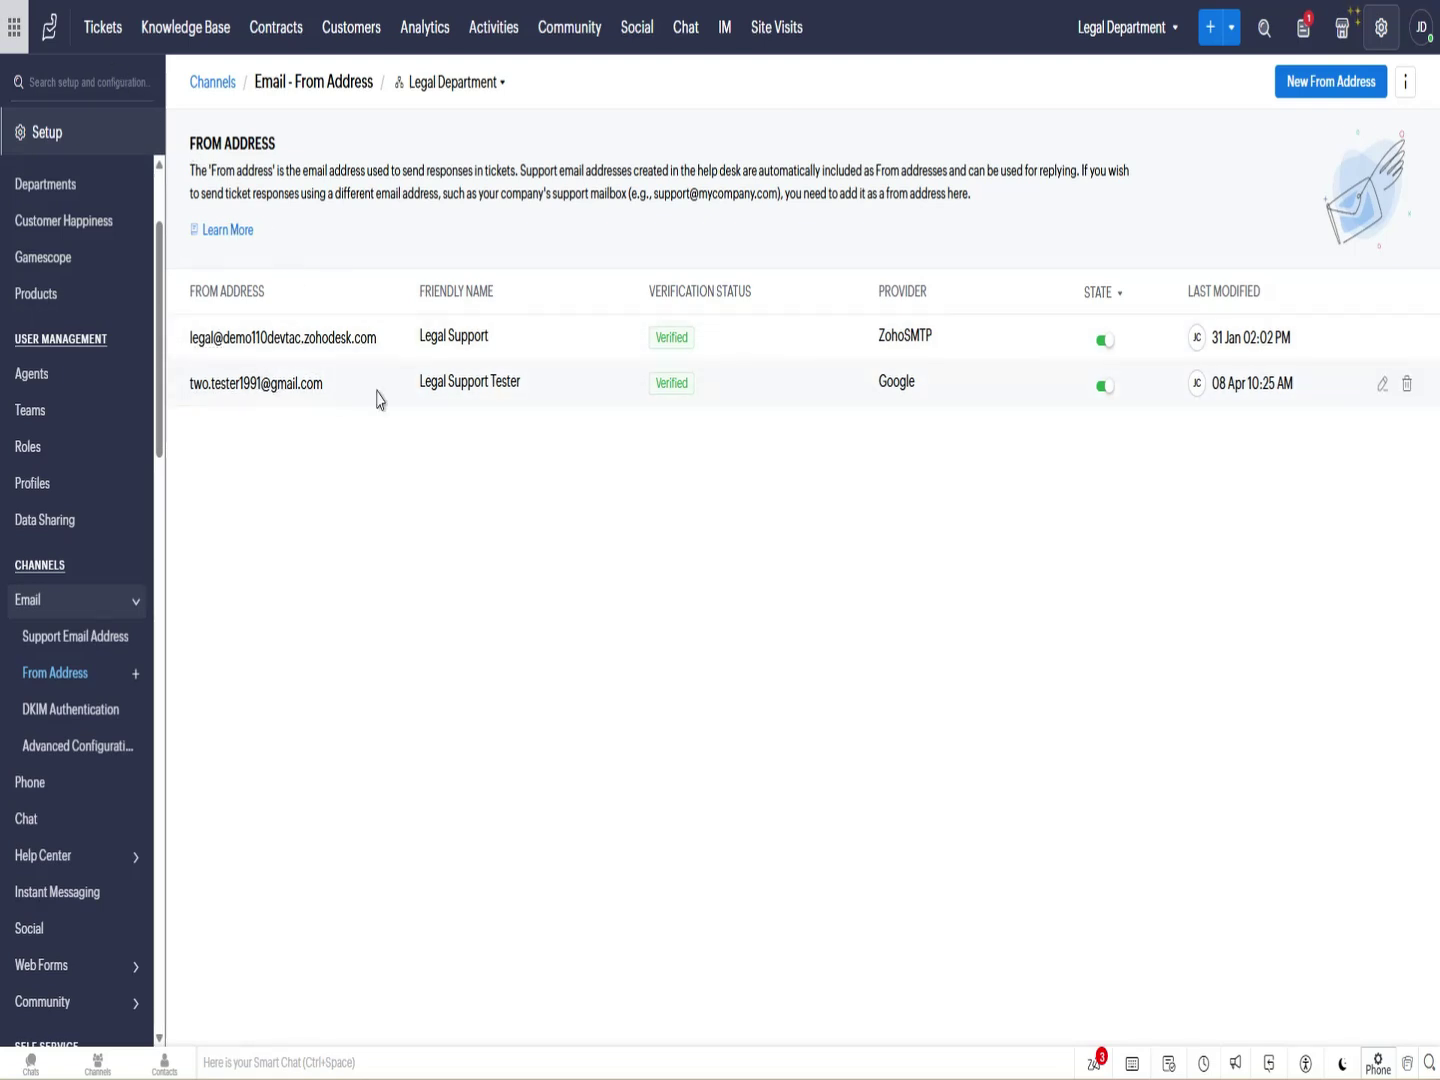
Start a Reply All to the customer's original message in the "Request for Contract Review" ticket, sent from the Legal Support Tester address.
click(112, 42)
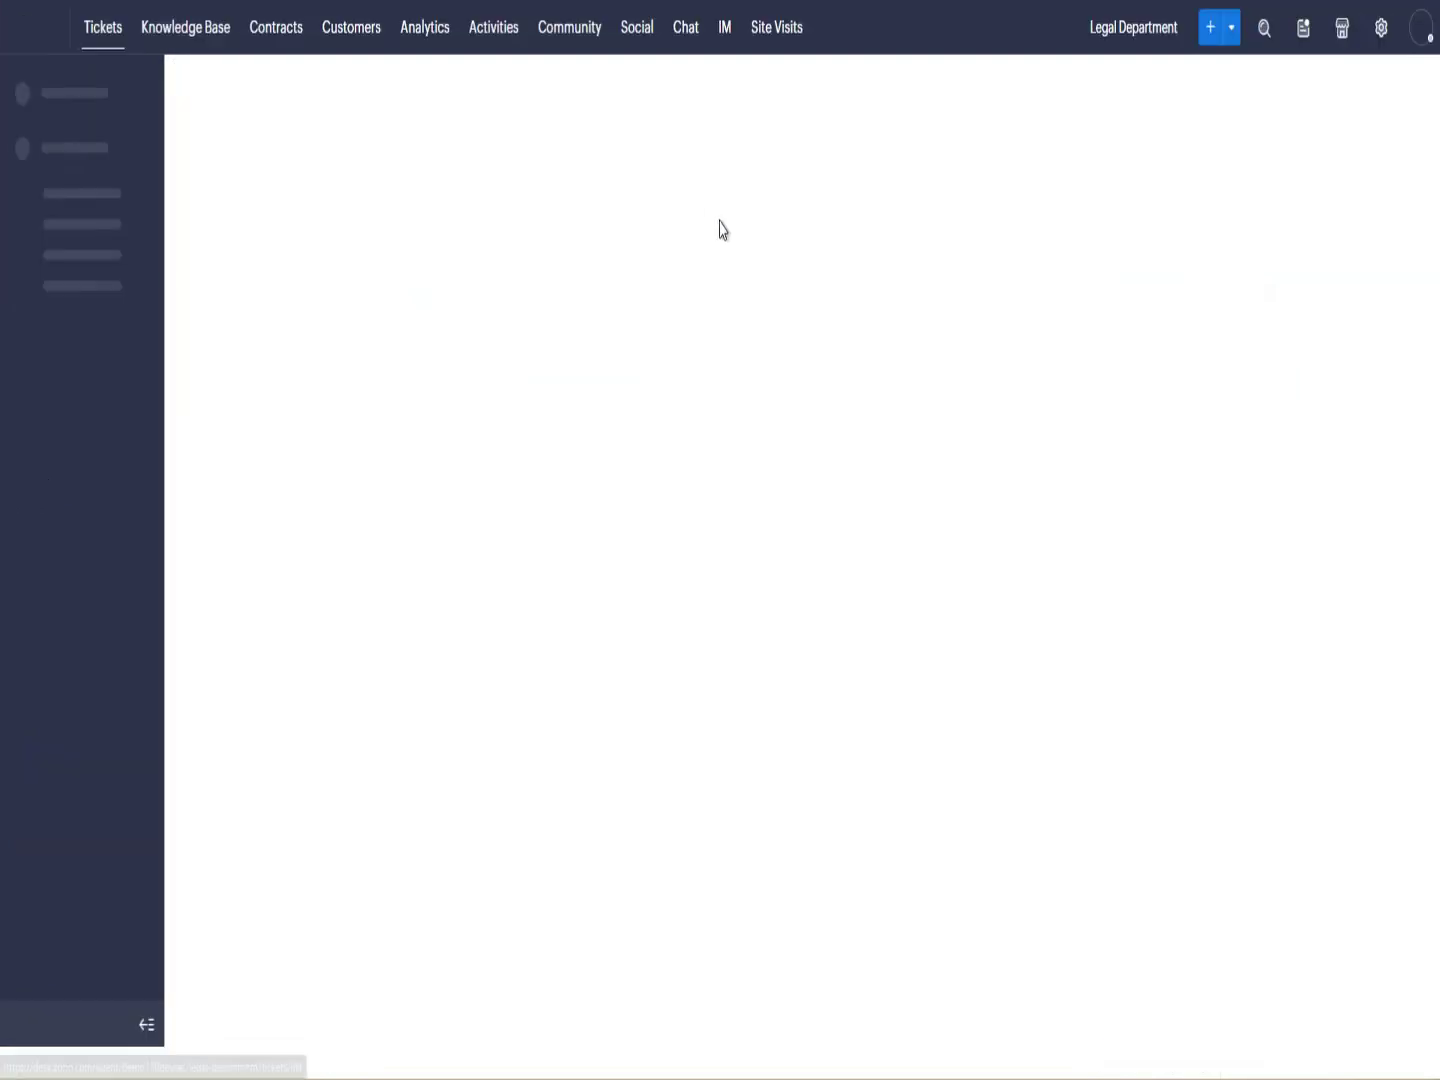
click(414, 152)
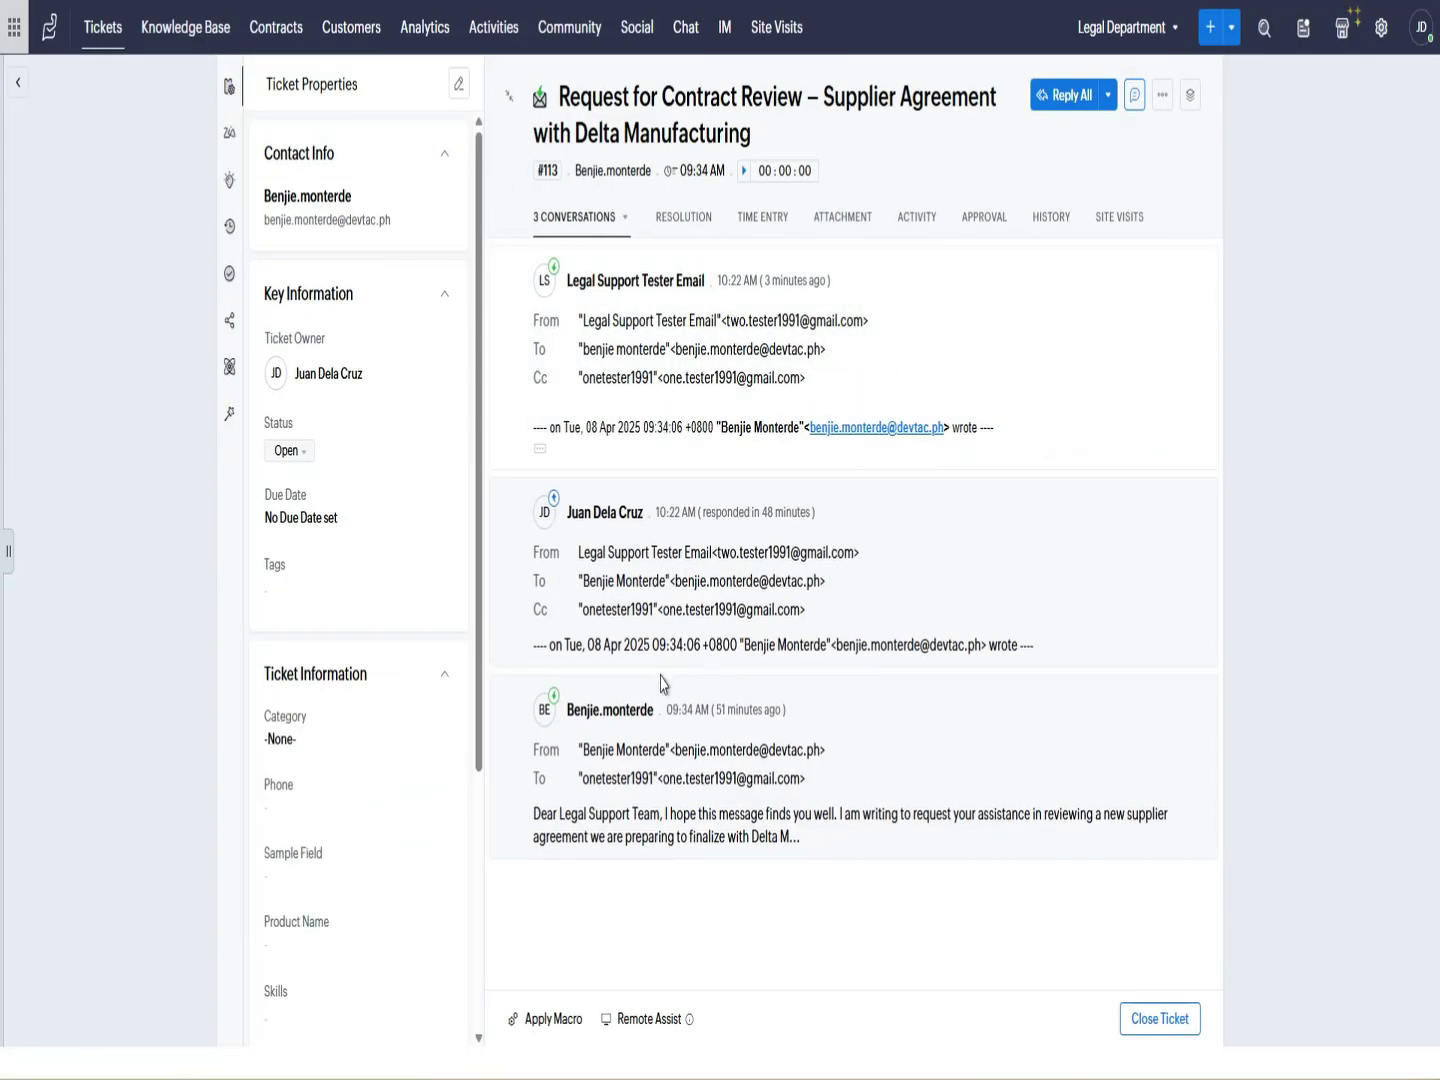
click(1190, 711)
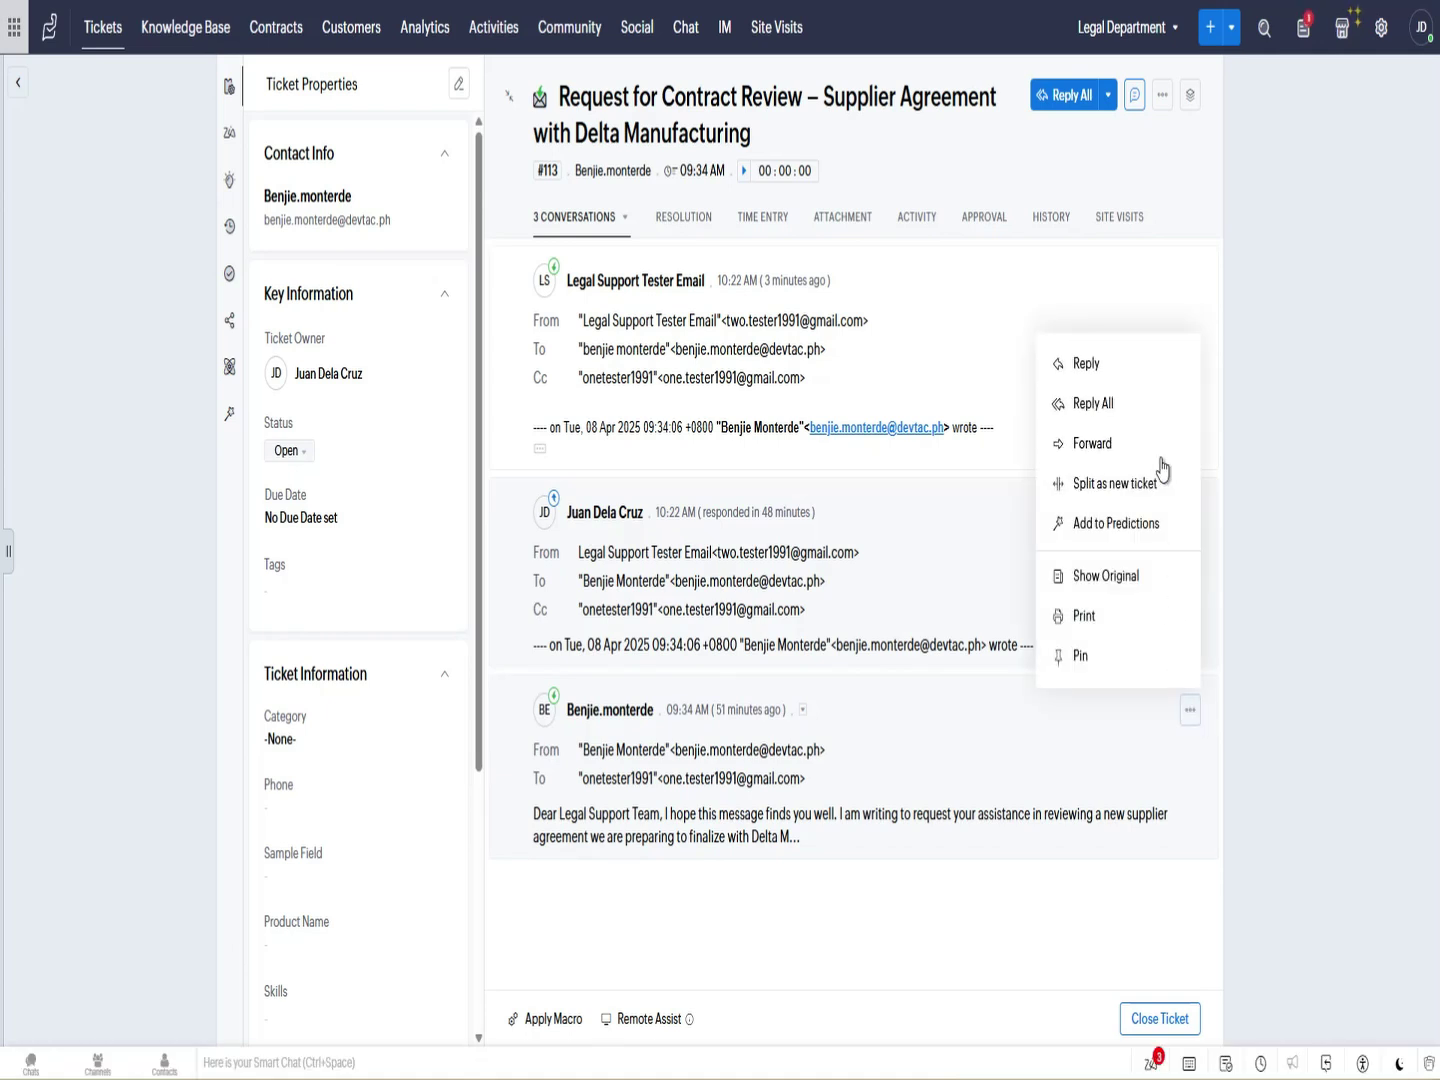
click(1104, 404)
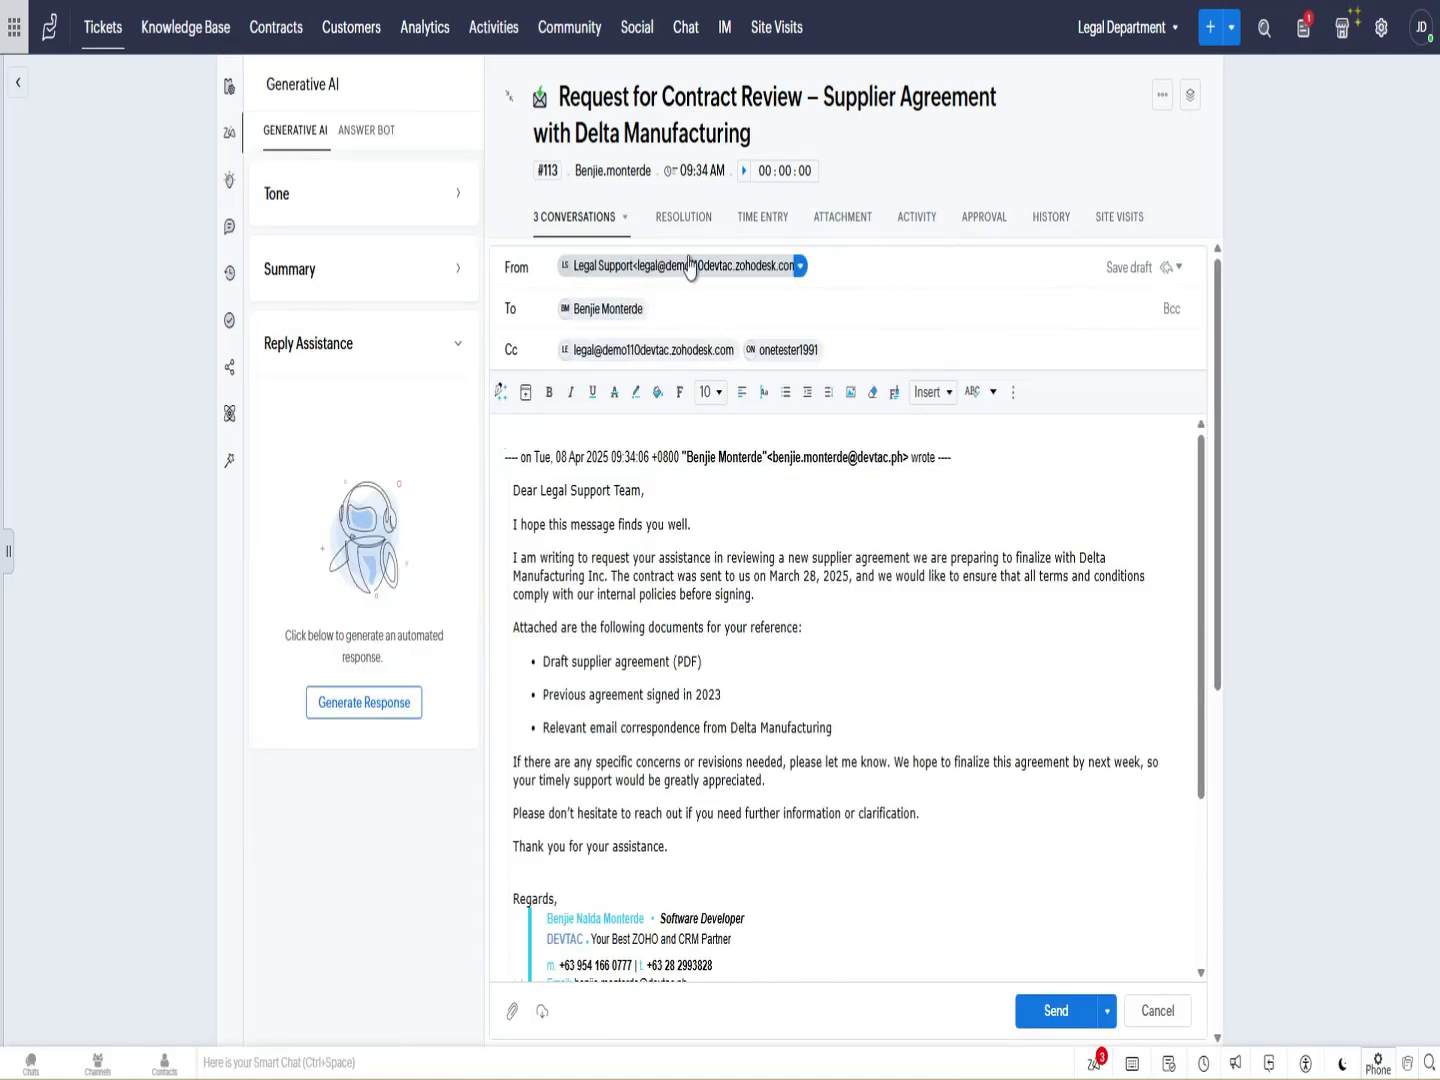
click(797, 273)
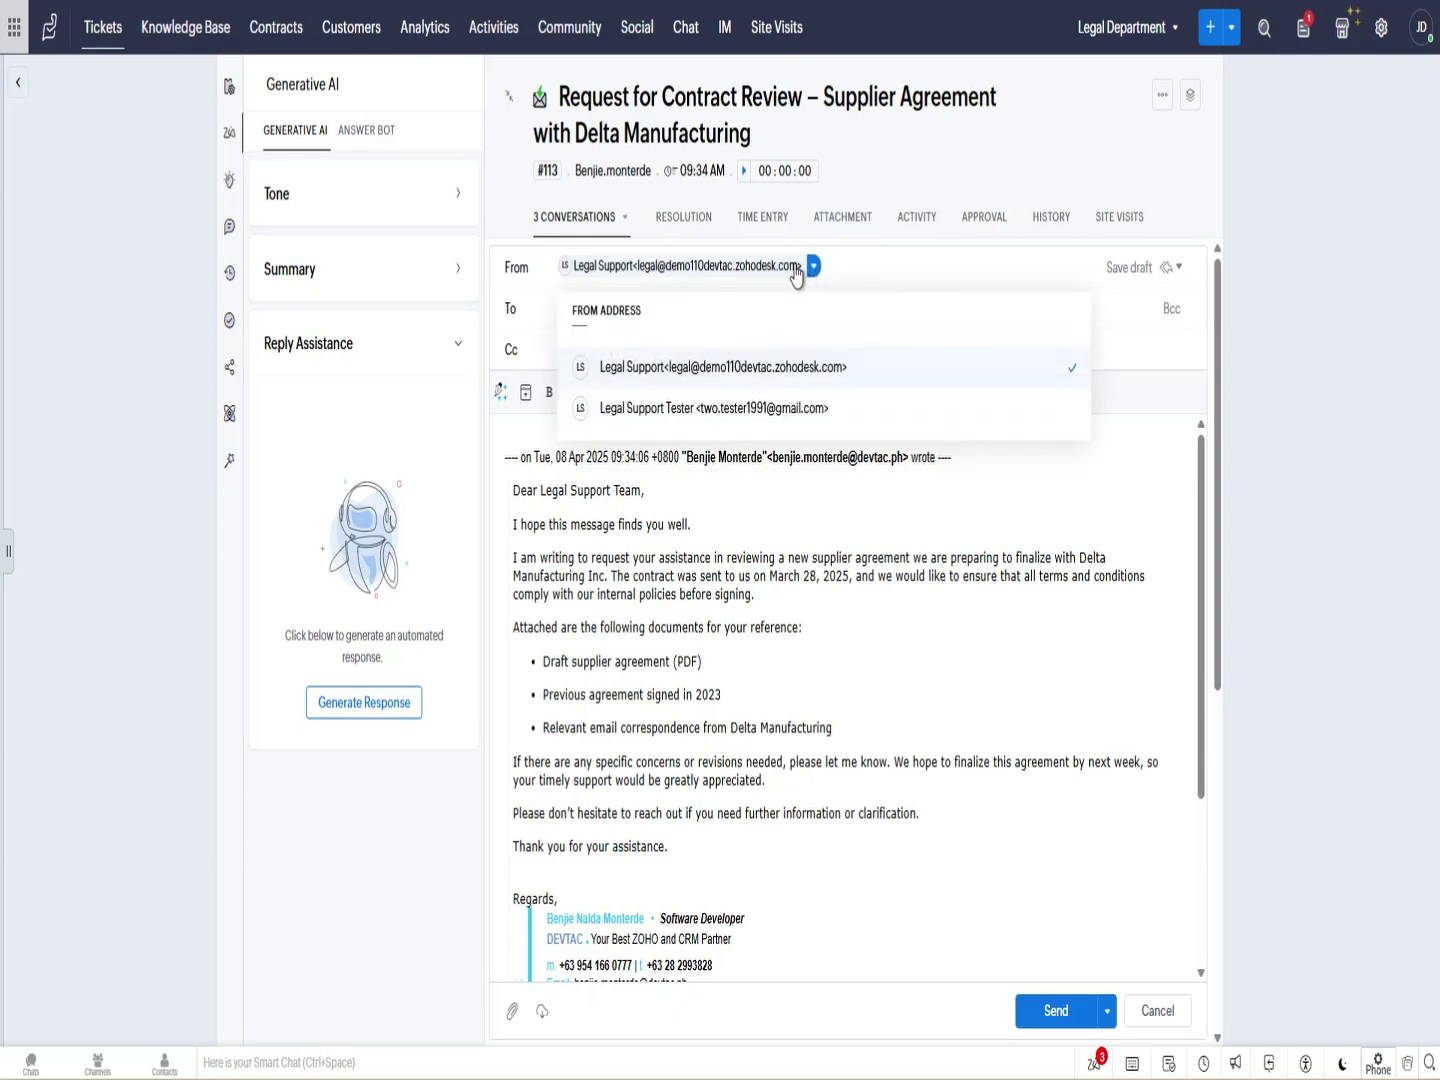
click(690, 410)
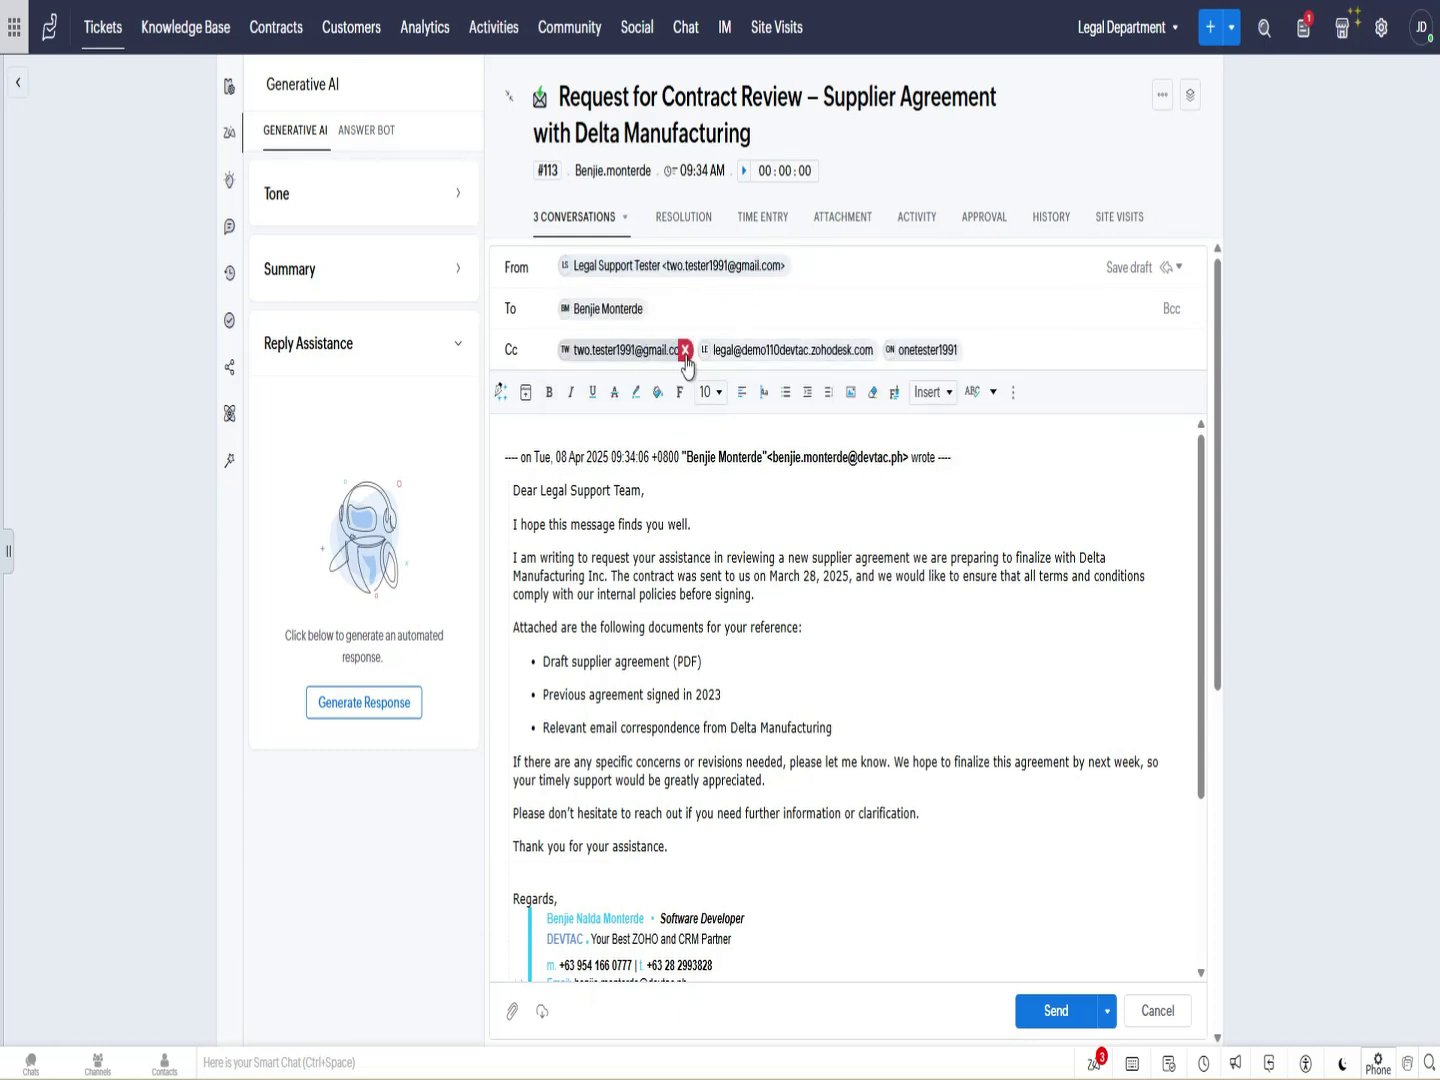
Remove every Cc recipient from the reply, leaving only the customer as recipient.
click(869, 350)
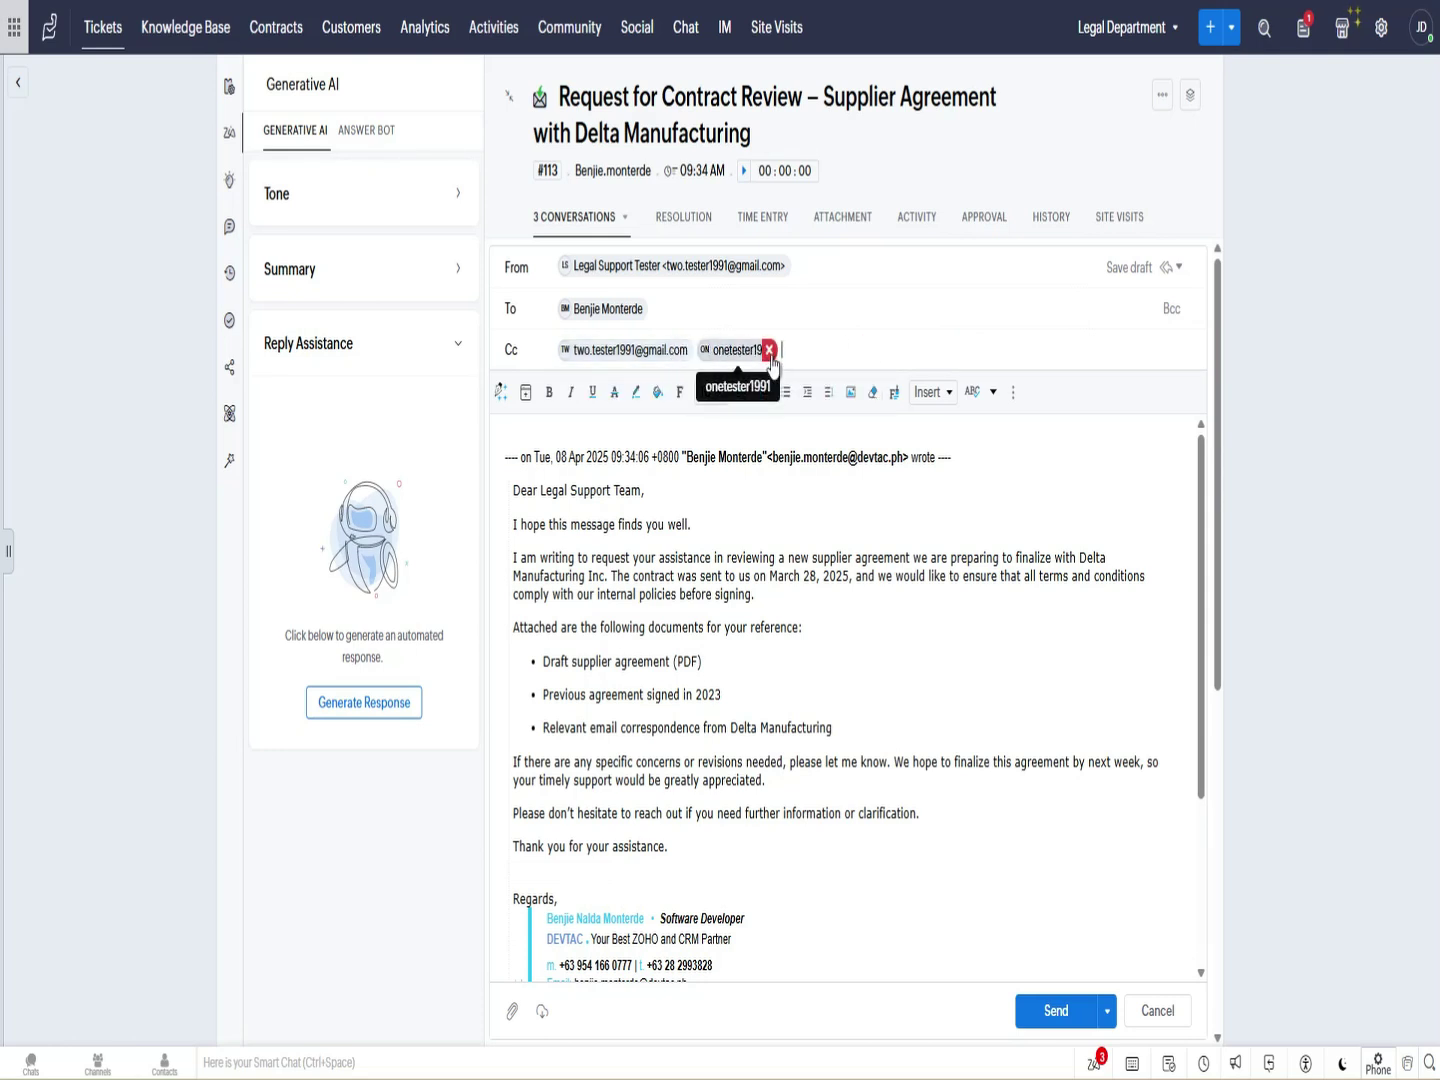
click(684, 350)
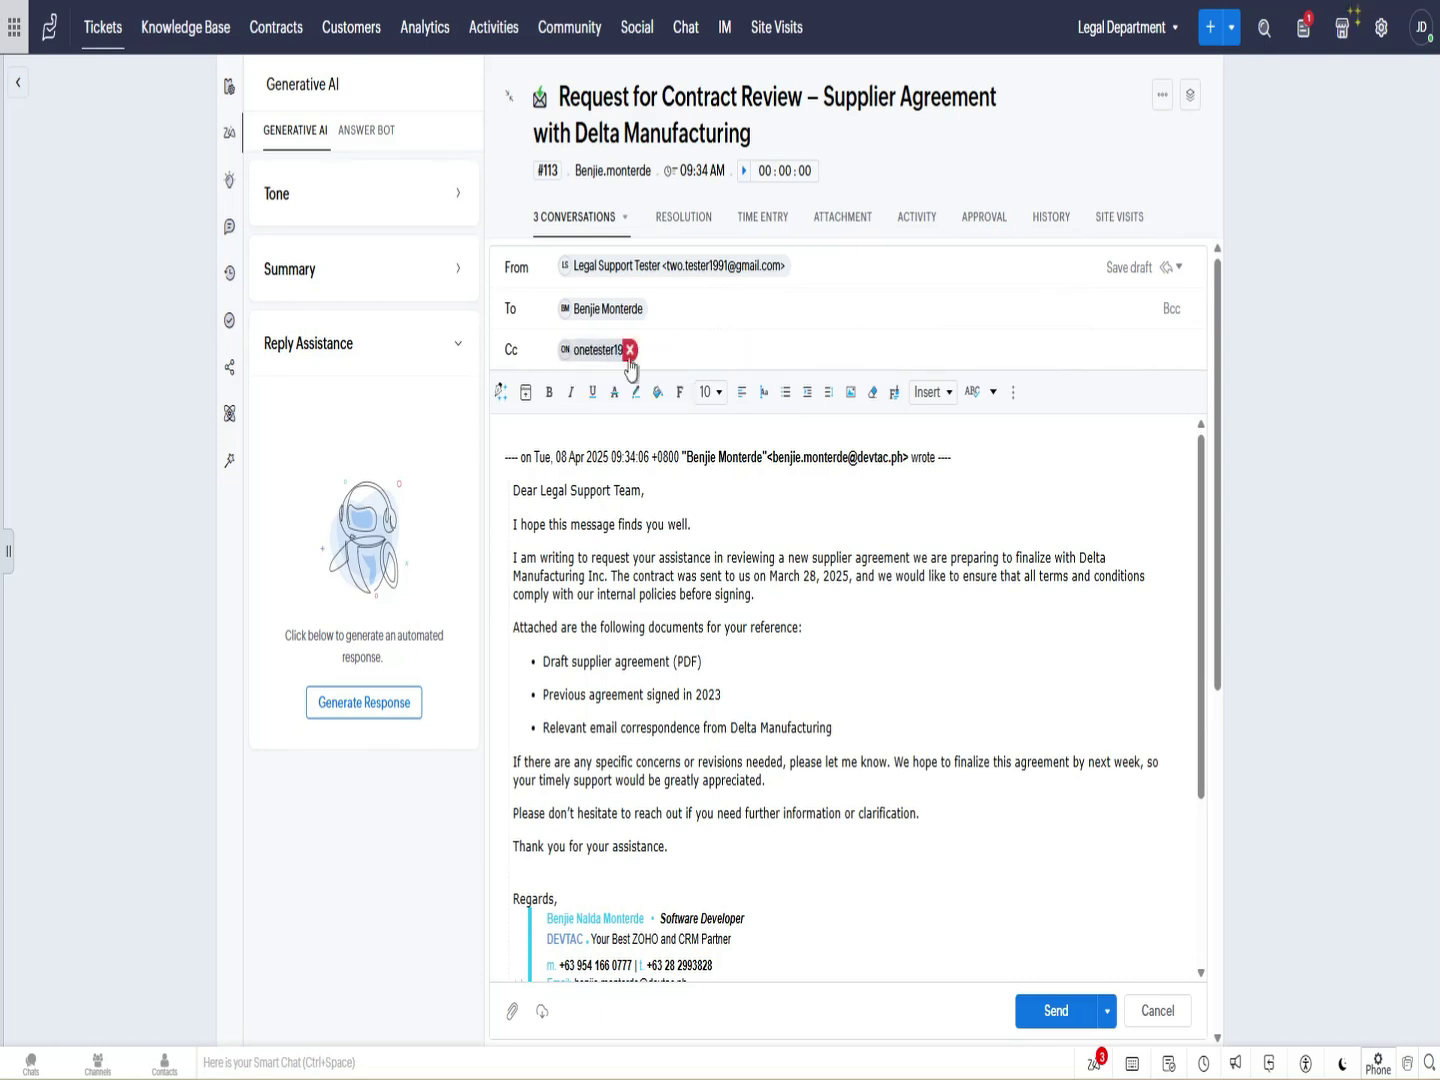
click(629, 349)
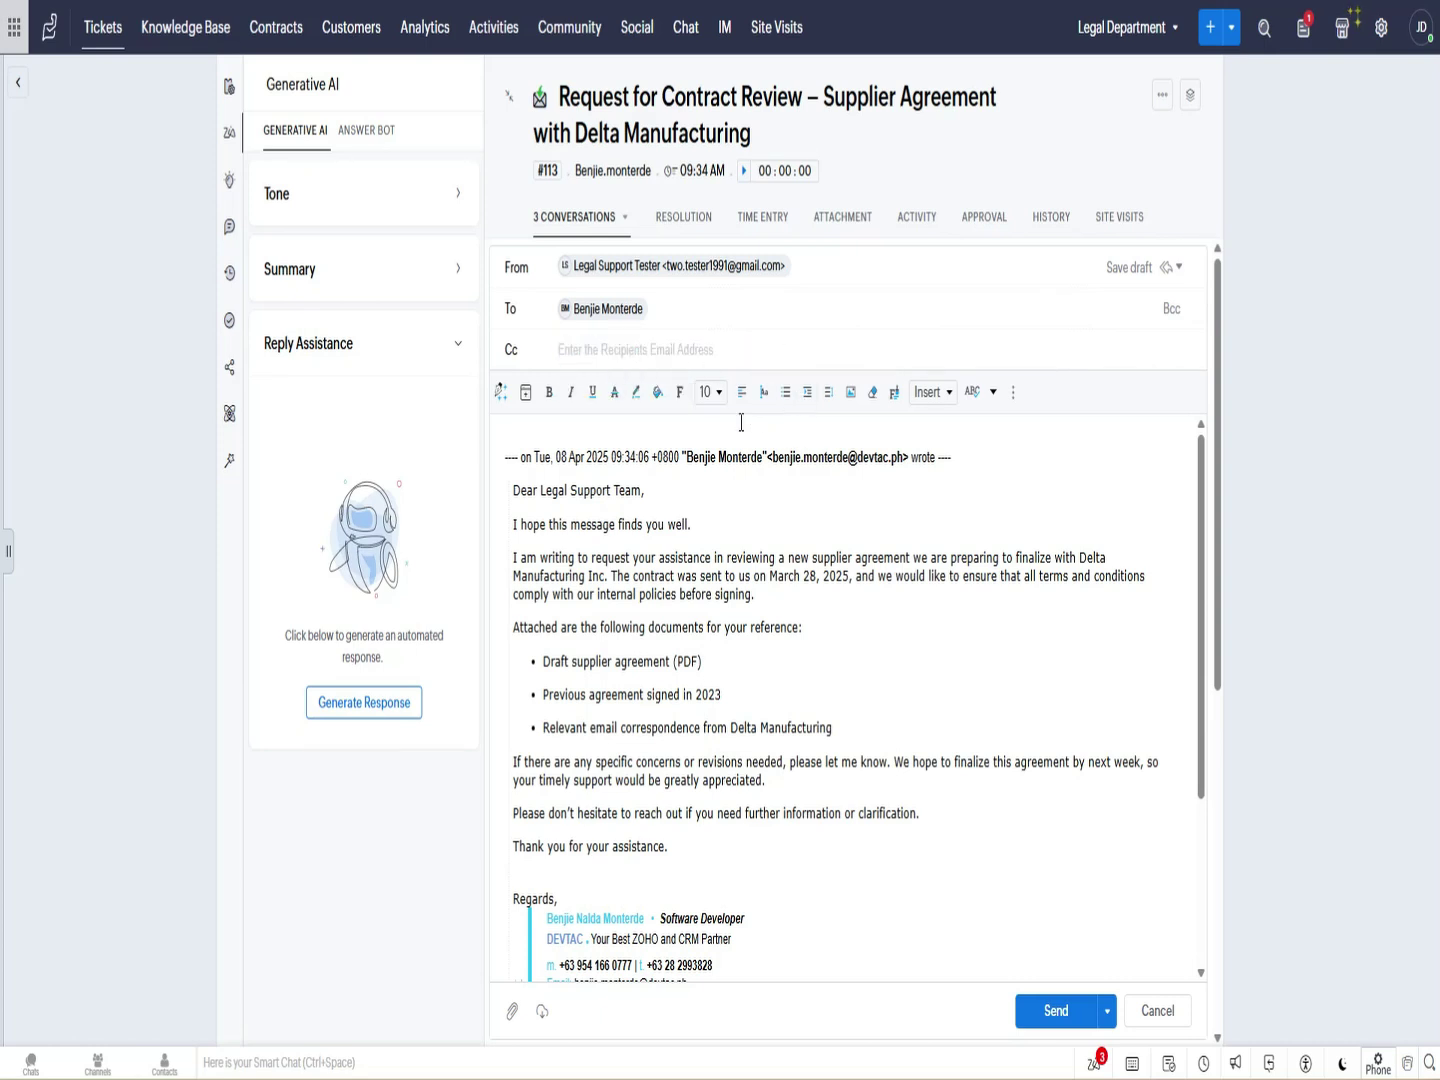
Write a reply above the quoted message acknowledging the Delta Manufacturing Inc. documents and promising the review by Wednesday, April 9, 2025.
click(545, 437)
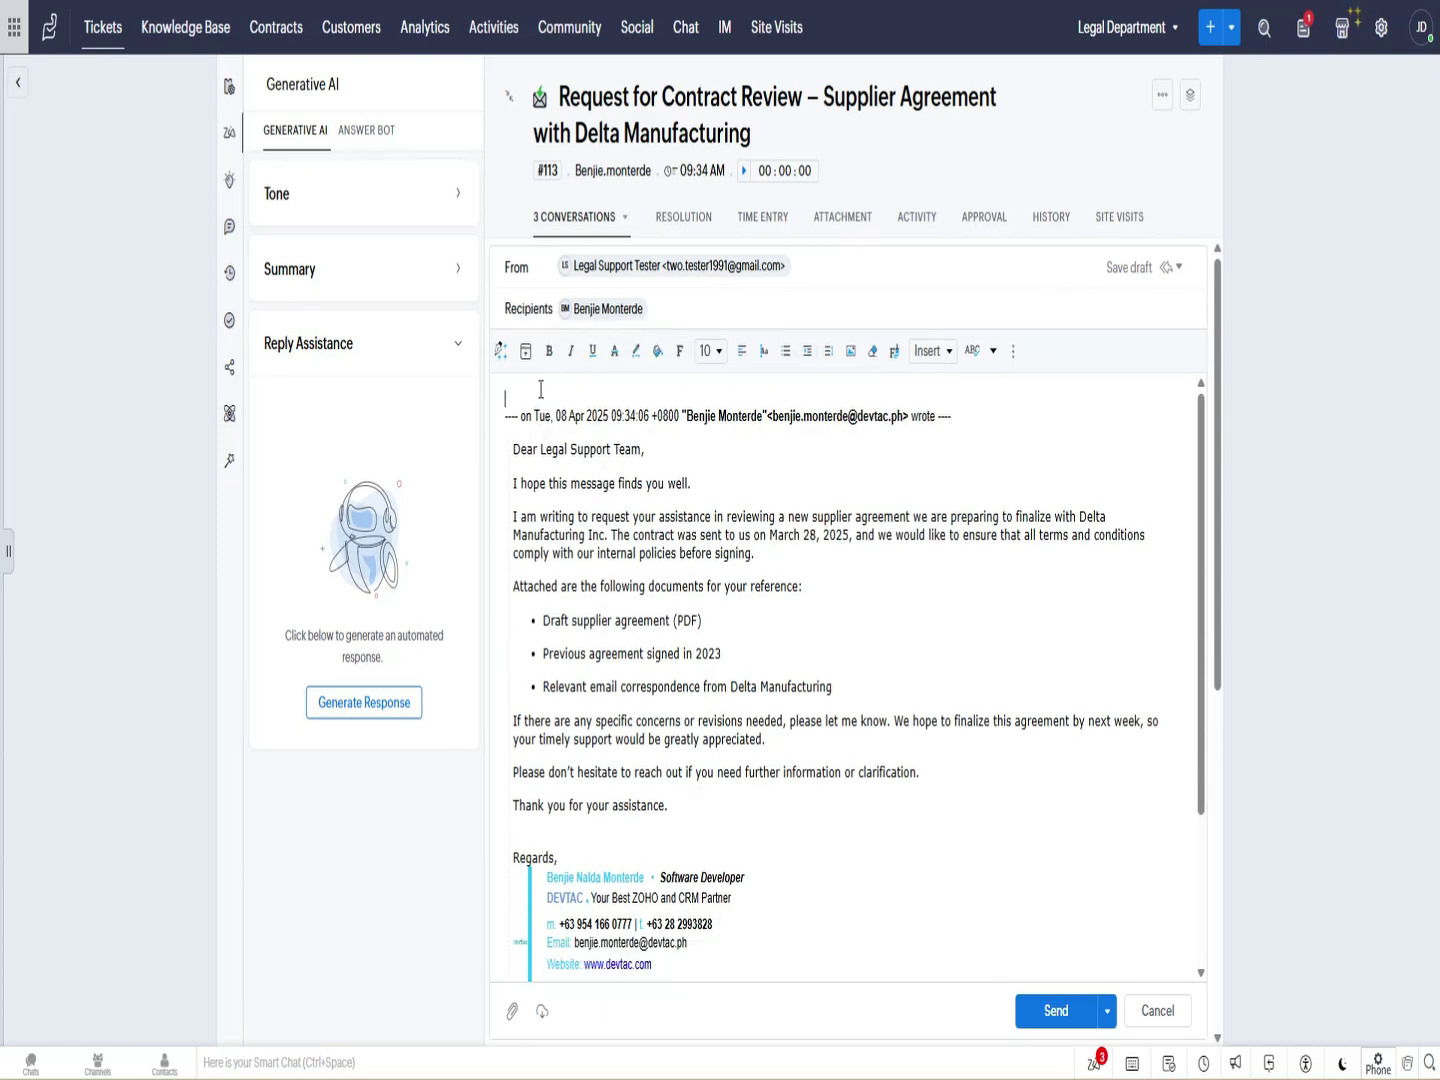
key(Return)
key(Return)
click(500, 350)
click(734, 425)
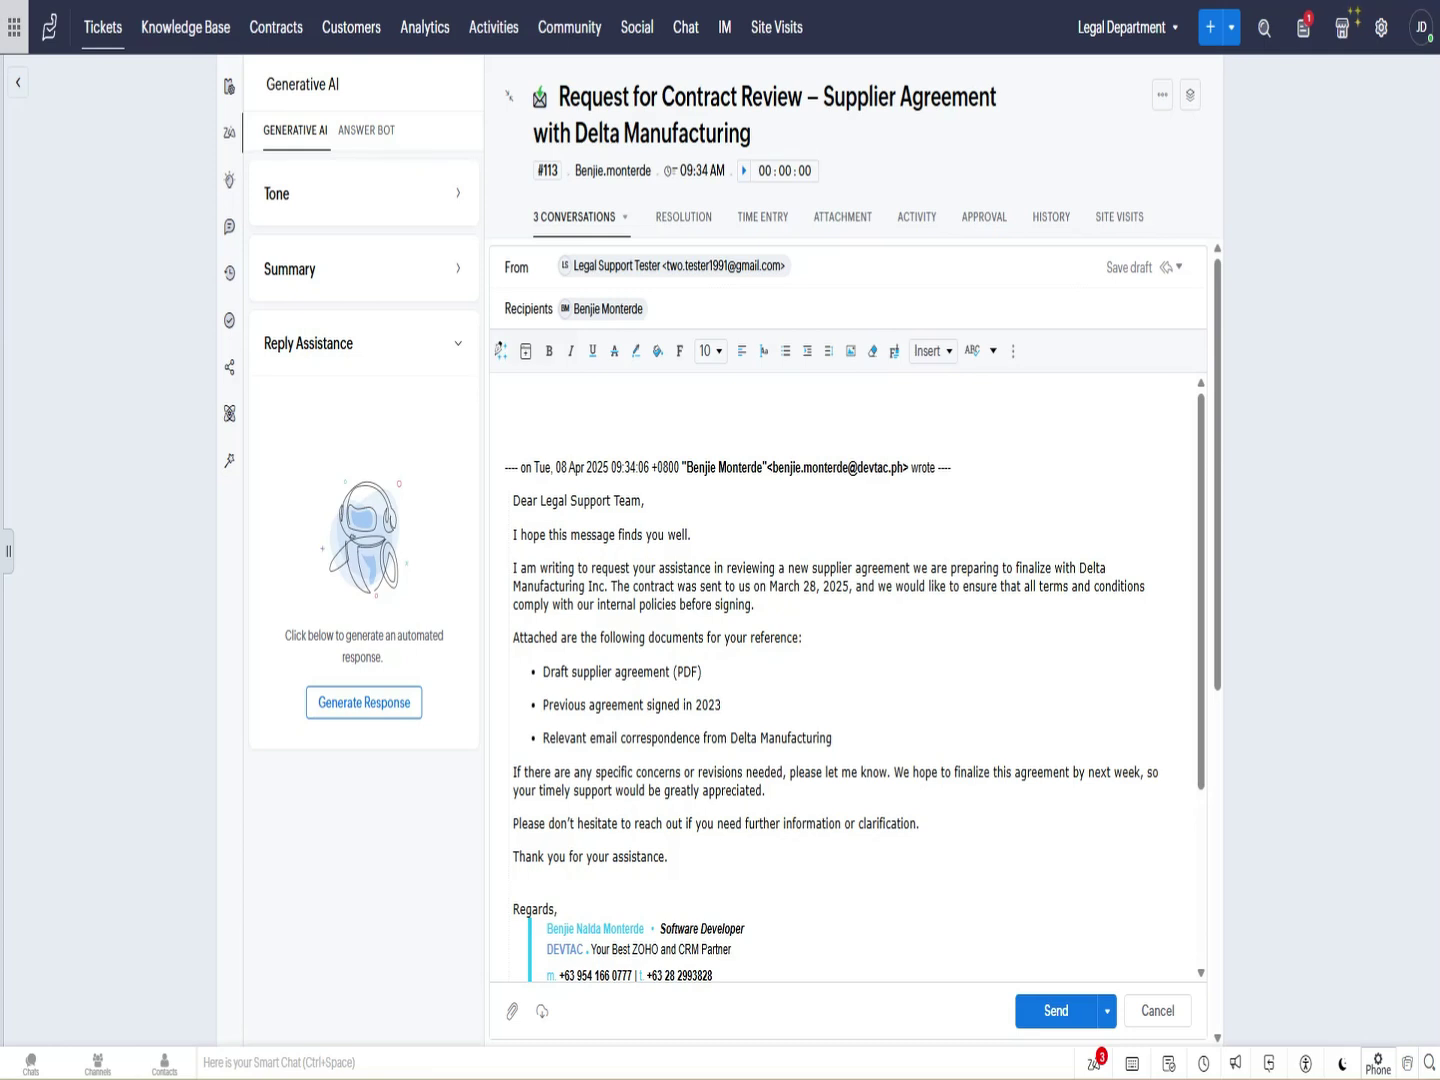
text(Dear Mr. Santos,  Thank you for your email and for providing the necessary documents regarding the supplier agreement with Delta Manufacturing Inc.  We have successfully received the draft contract, the previous agreement, and the related correspondence. Our legal team has started the review and will conduct a thorough evaluation of the terms and clauses to ensure compliance with AlphaTech's legal and procurement standards.  Should we identify any areas of concern, we will provide you with our comments and recommendations. Our goal is to complete the review and get back to you by Wednesday, April 9, 2025.  If there are any urgent points you would like us to prioritize, please let us know.  We appreciate your coordination and will remain in touch with any updates.  Best regards)
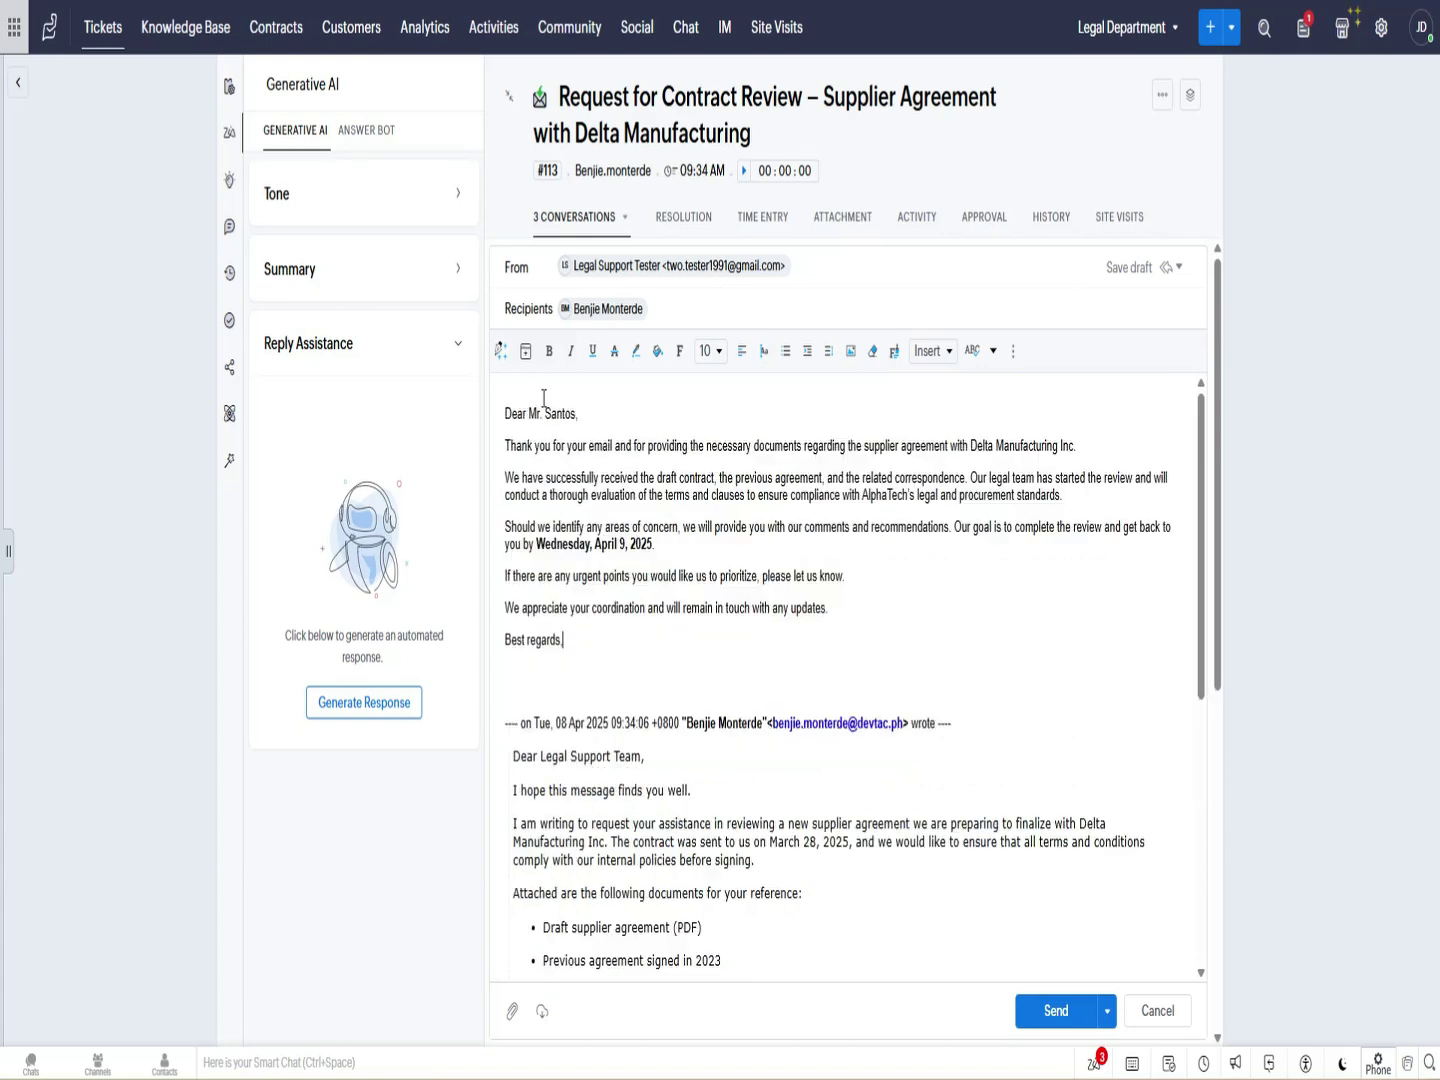
Review the reply text from greeting to closing and send it to the customer.
drag(625, 608, 593, 554)
click(615, 640)
drag(611, 644, 534, 409)
click(511, 413)
click(1056, 1012)
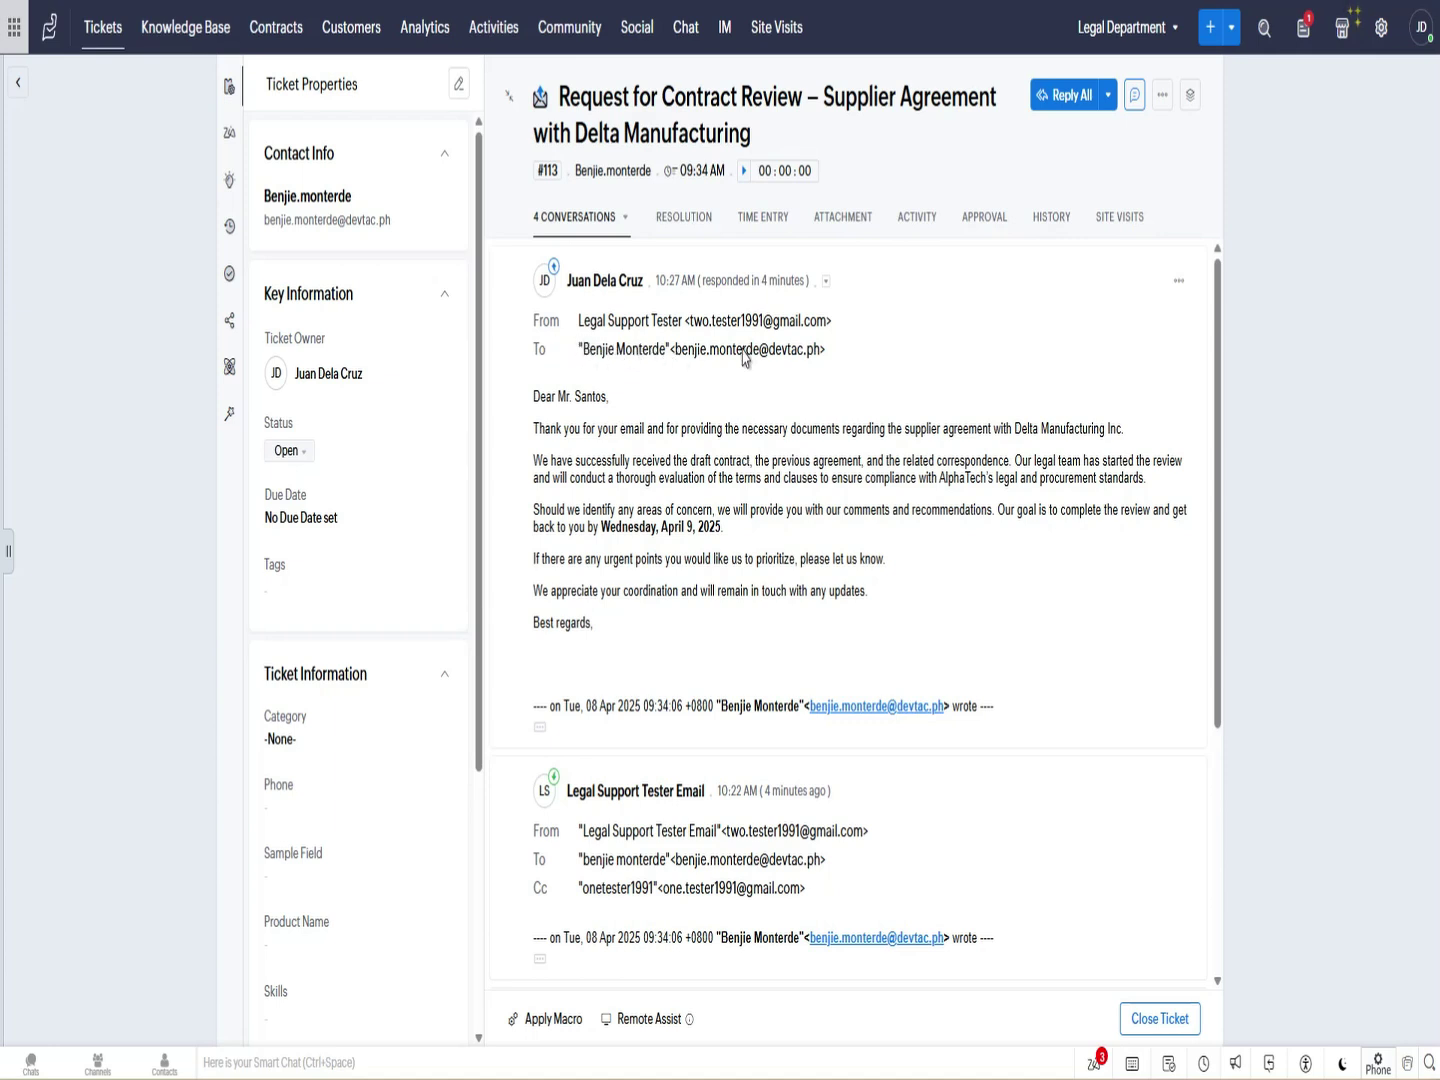
Check the recipient and sender addresses of the sent reply in the ticket conversation.
drag(682, 353, 812, 356)
click(784, 489)
drag(685, 323, 838, 329)
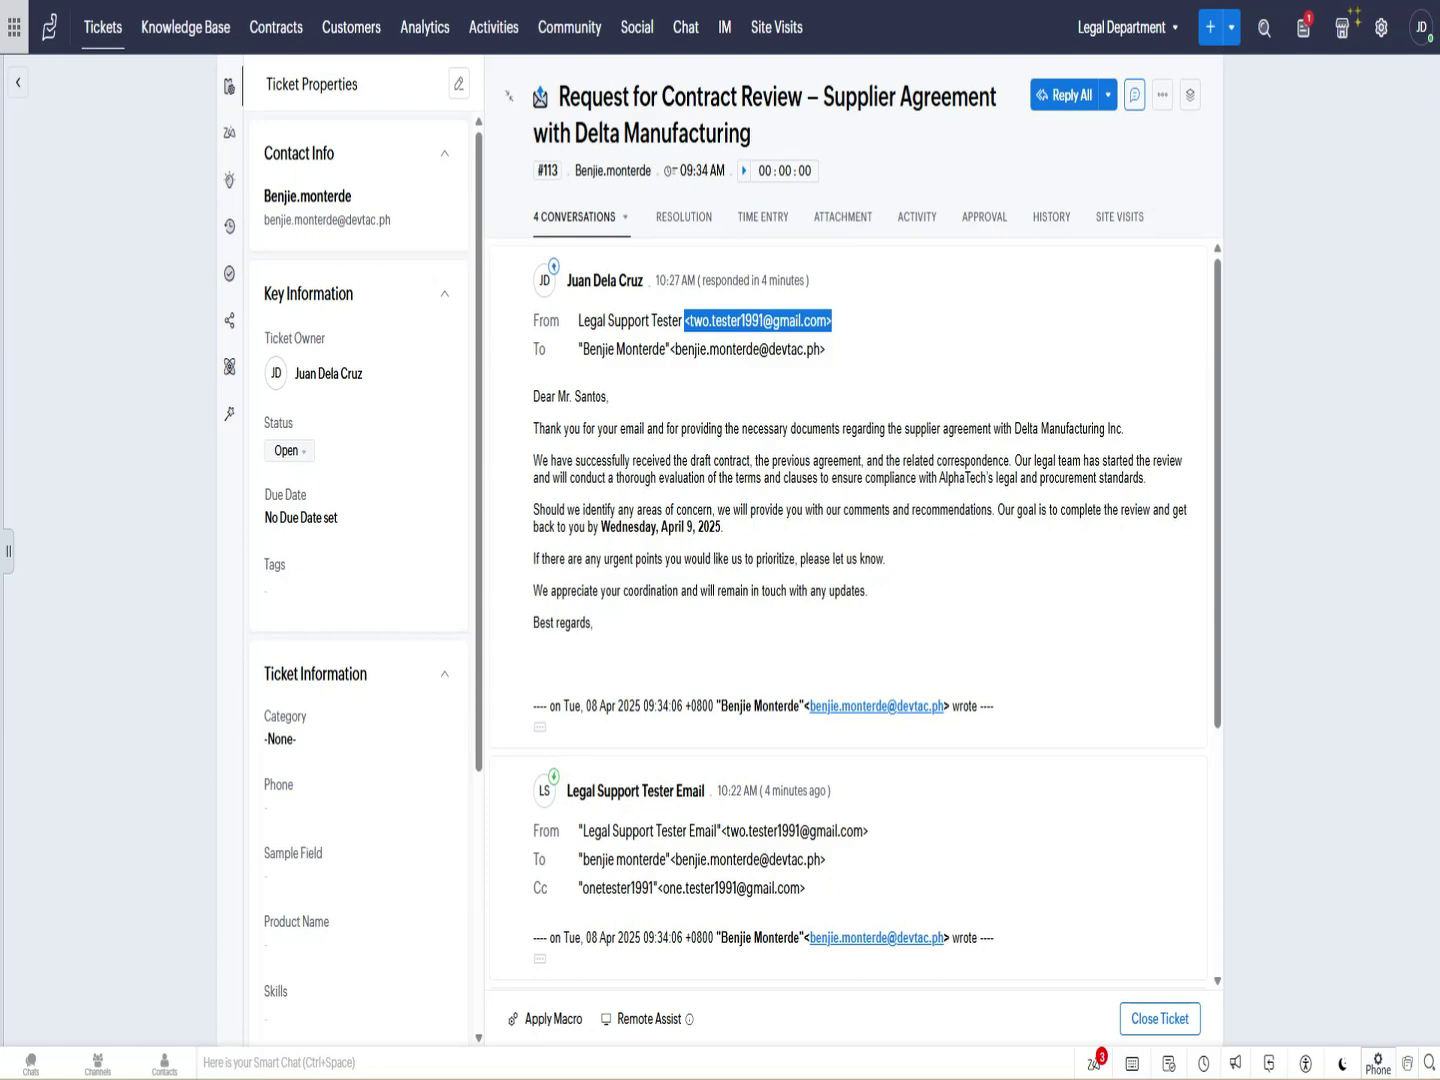
Switch to the customer's Zoho Mail inbox, examine the received reply's sender details and content, and return to Zoho Desk.
drag(1439, 41, 1158, 84)
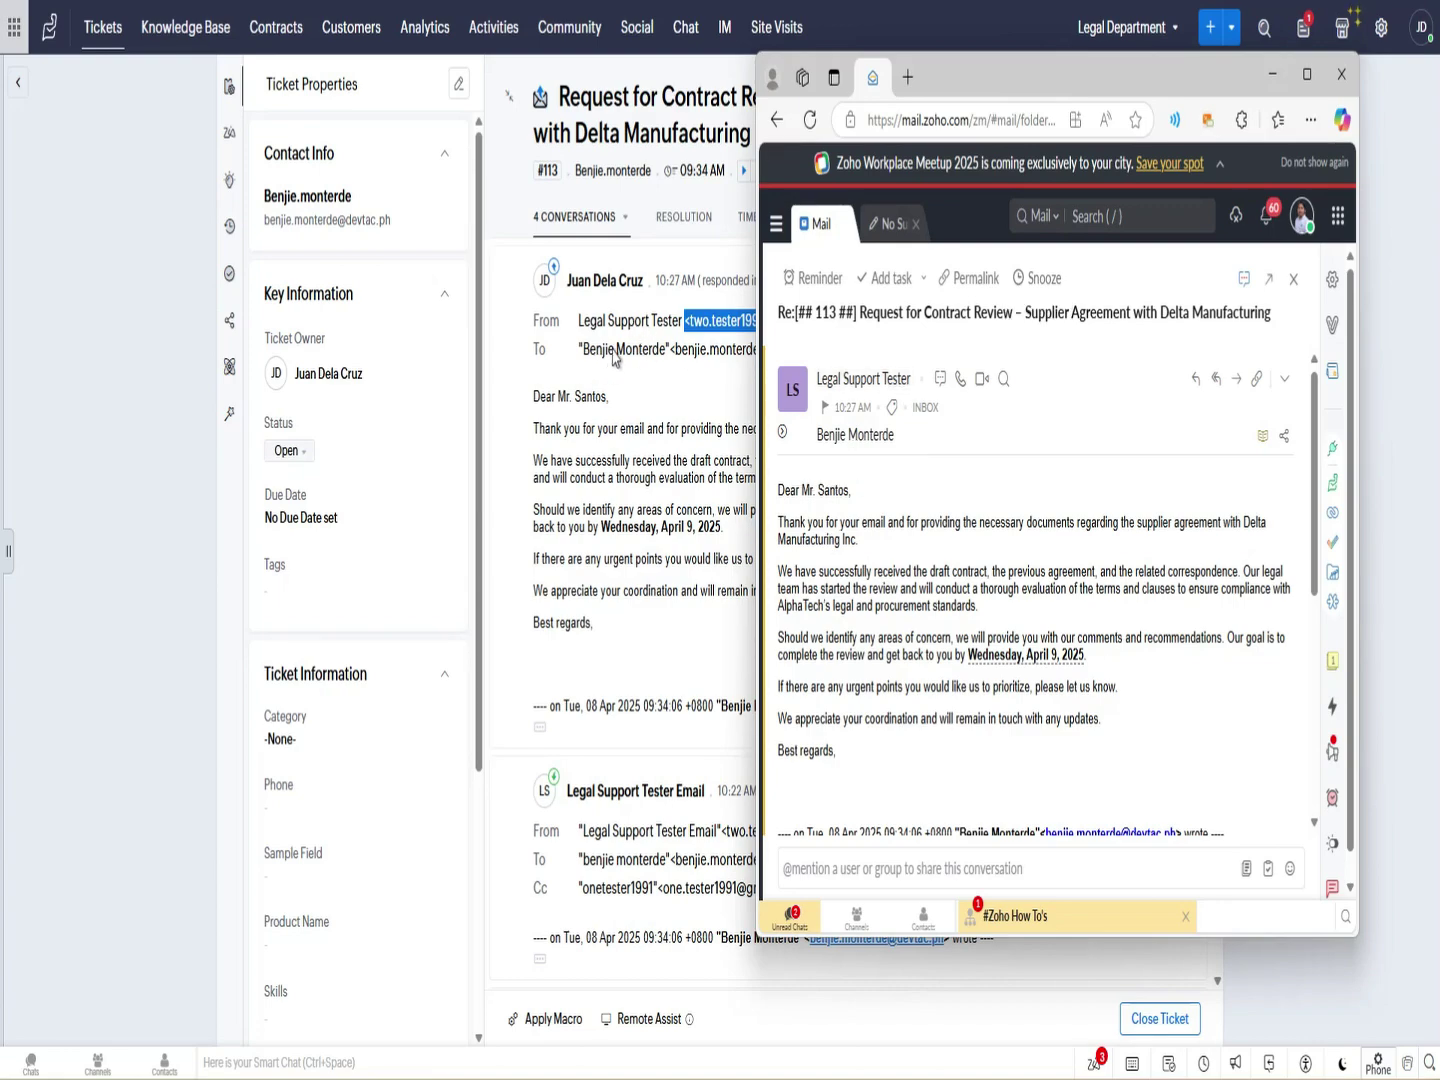
drag(1021, 93, 1012, 507)
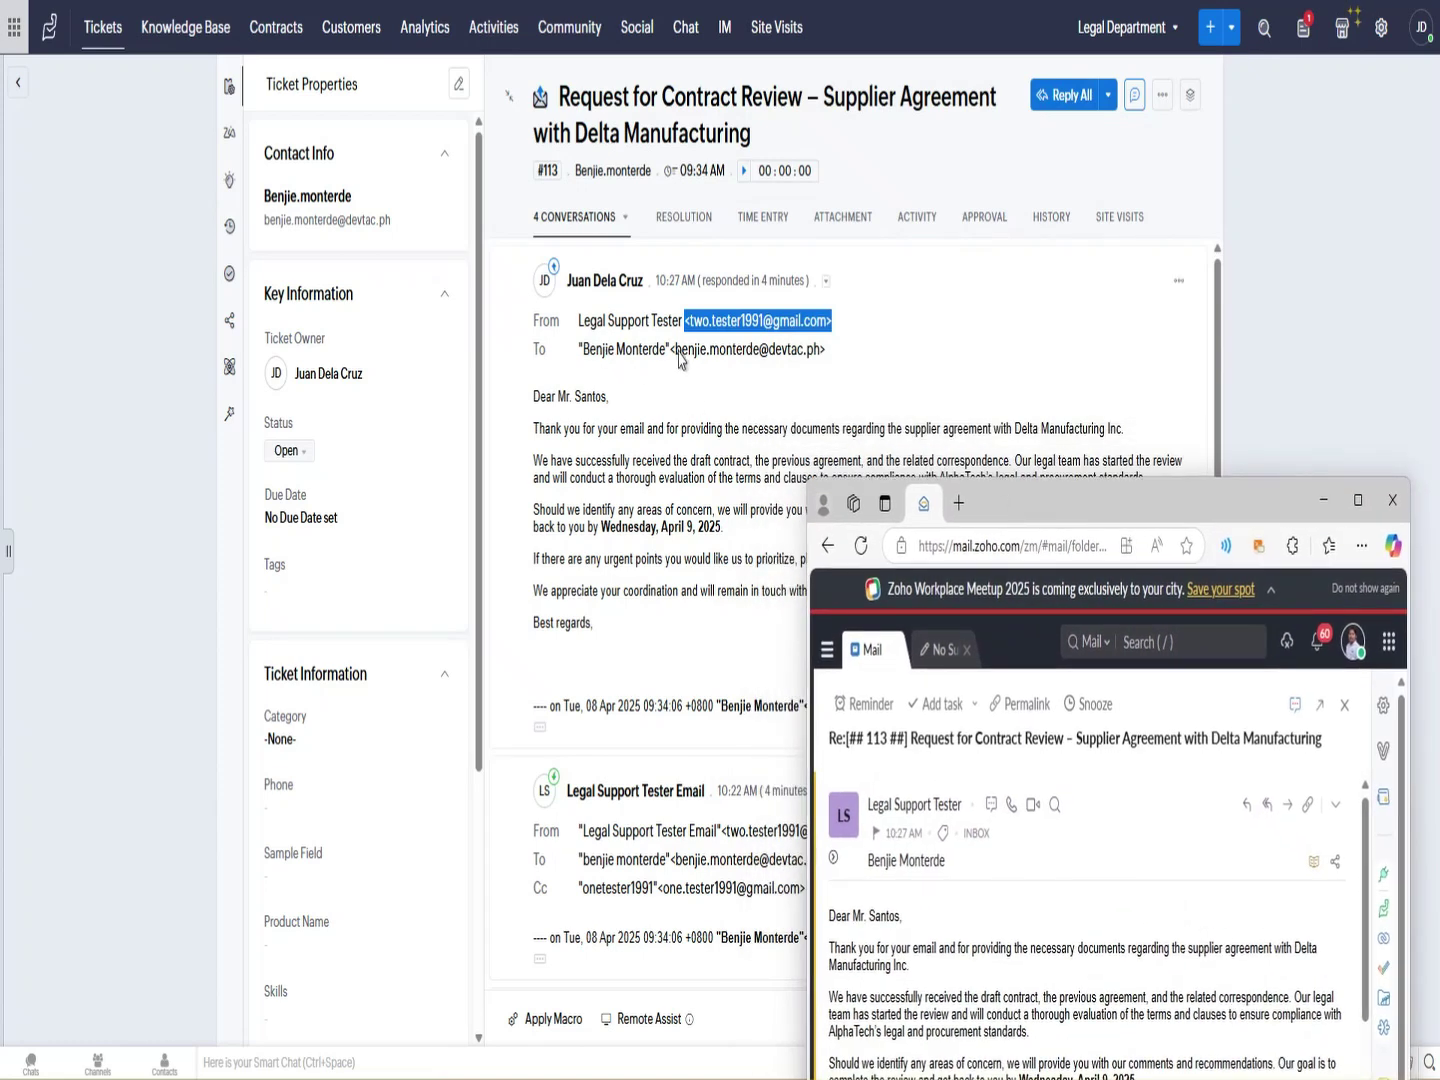
drag(978, 515, 972, 74)
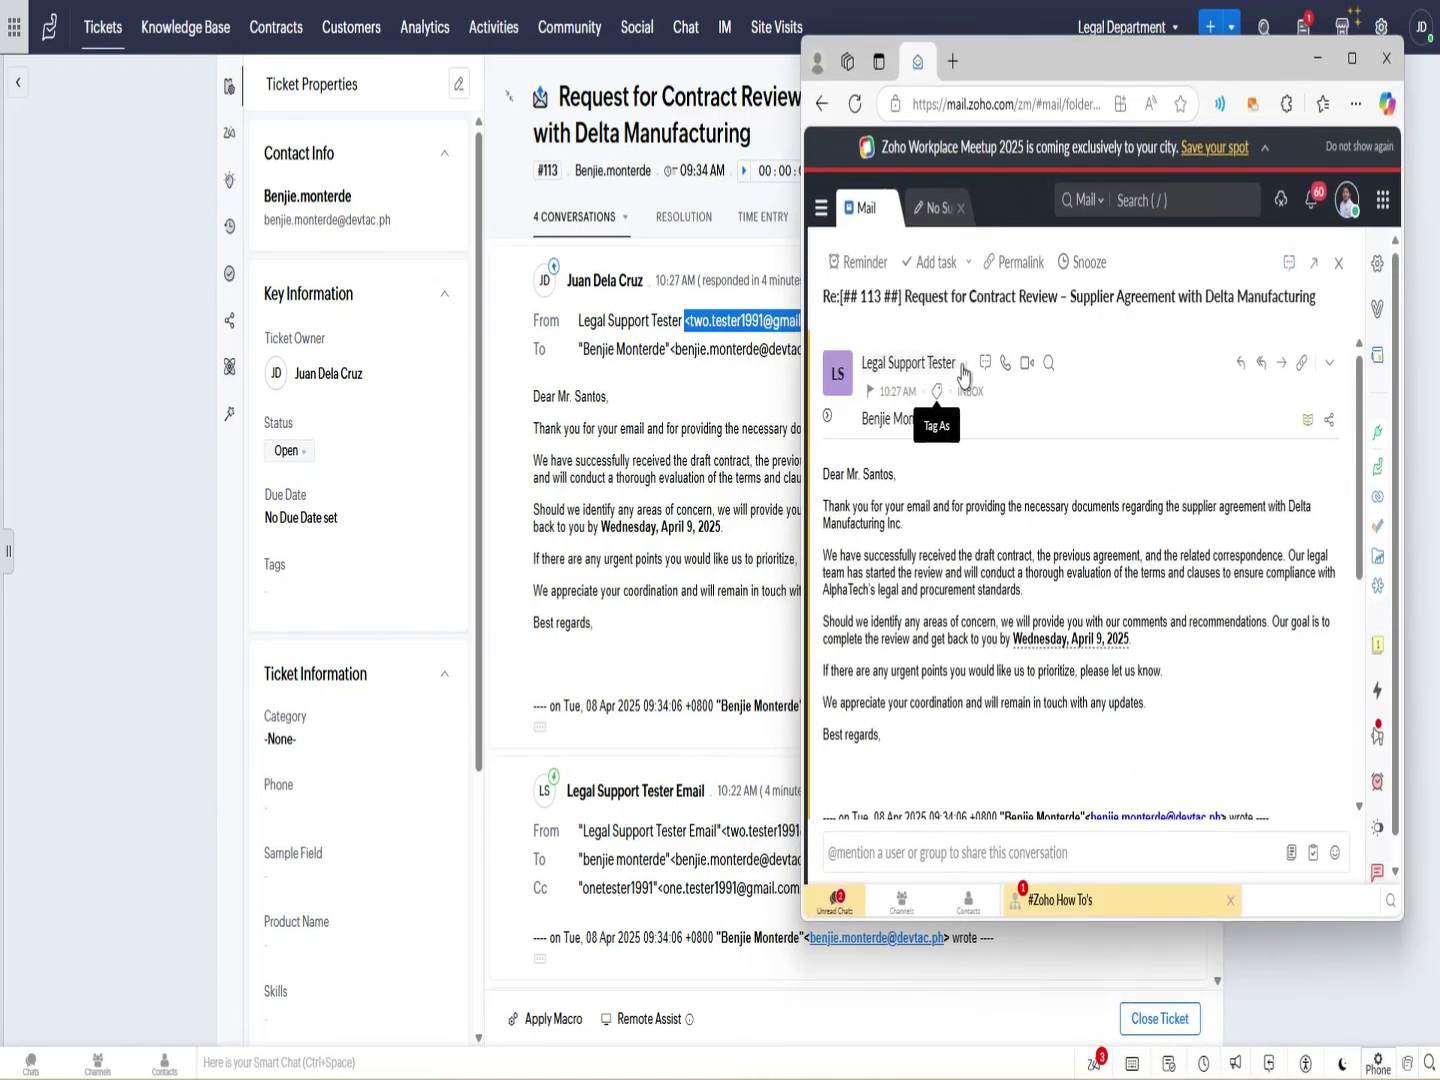
click(833, 421)
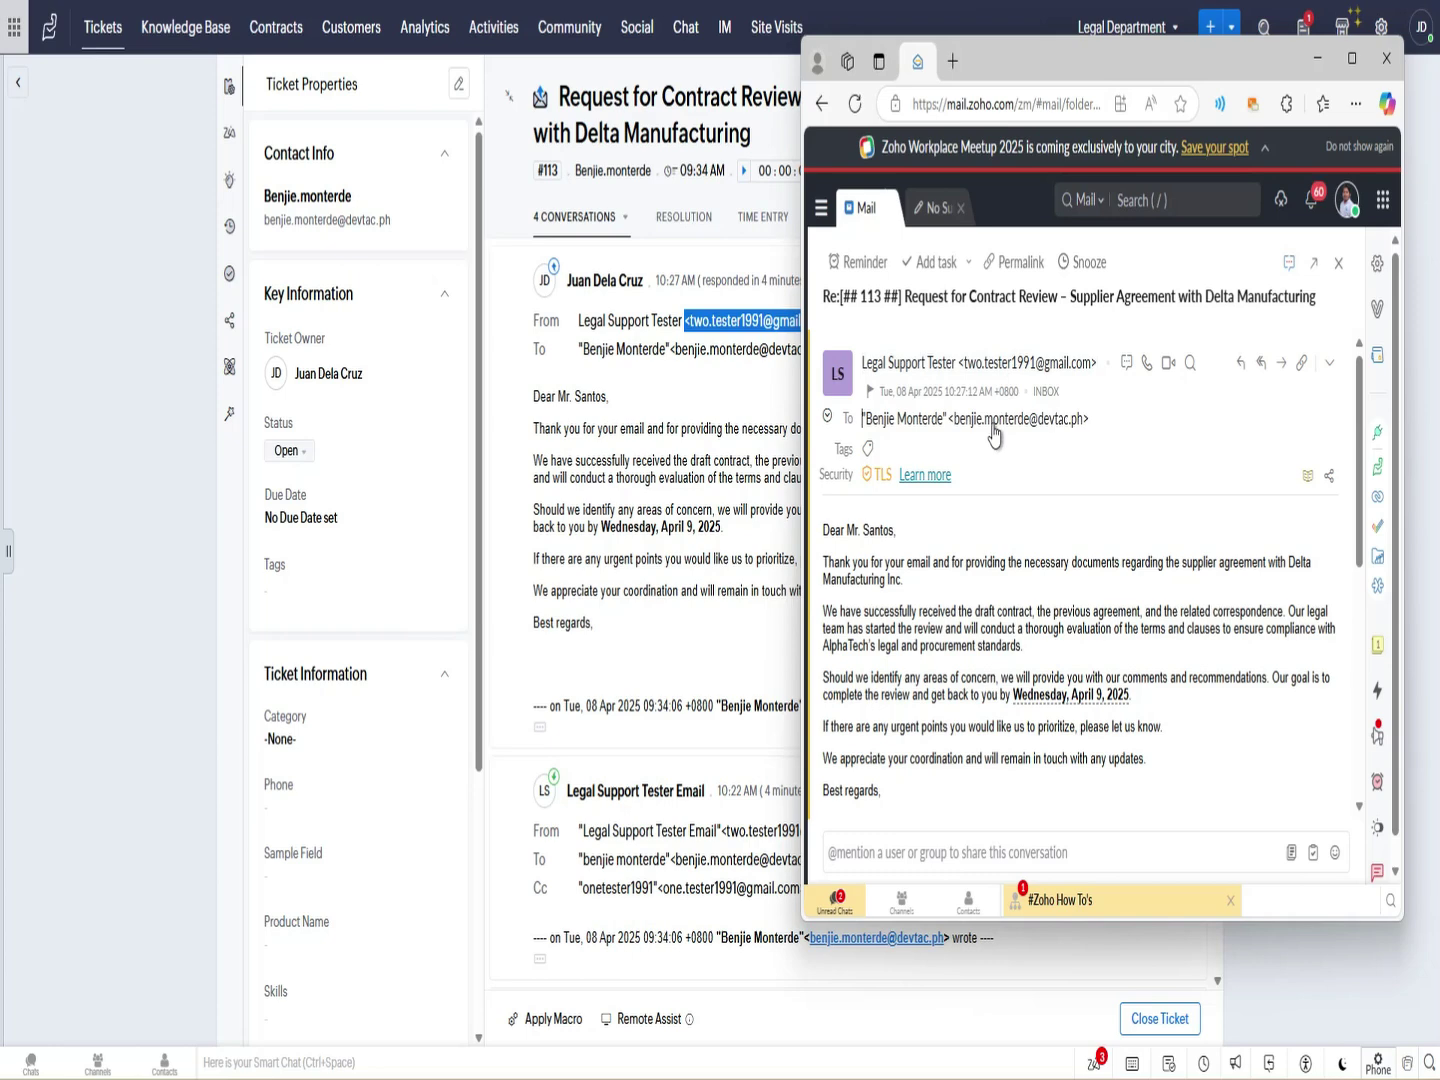
scroll(1003, 491, down, 3)
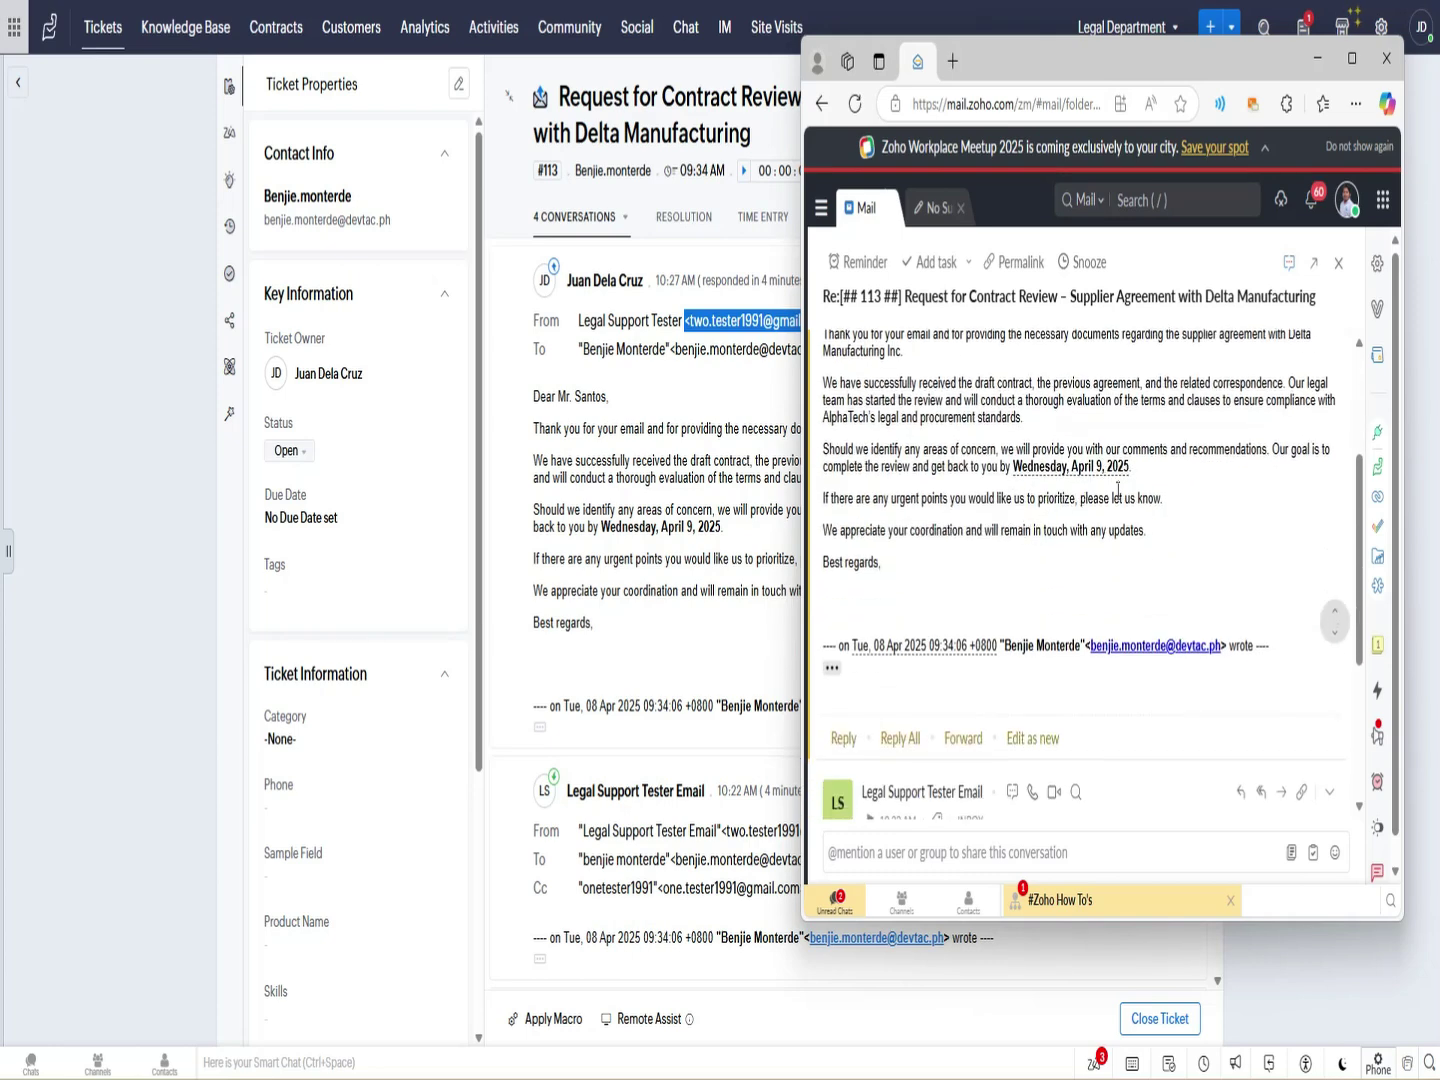
key(alt+Tab)
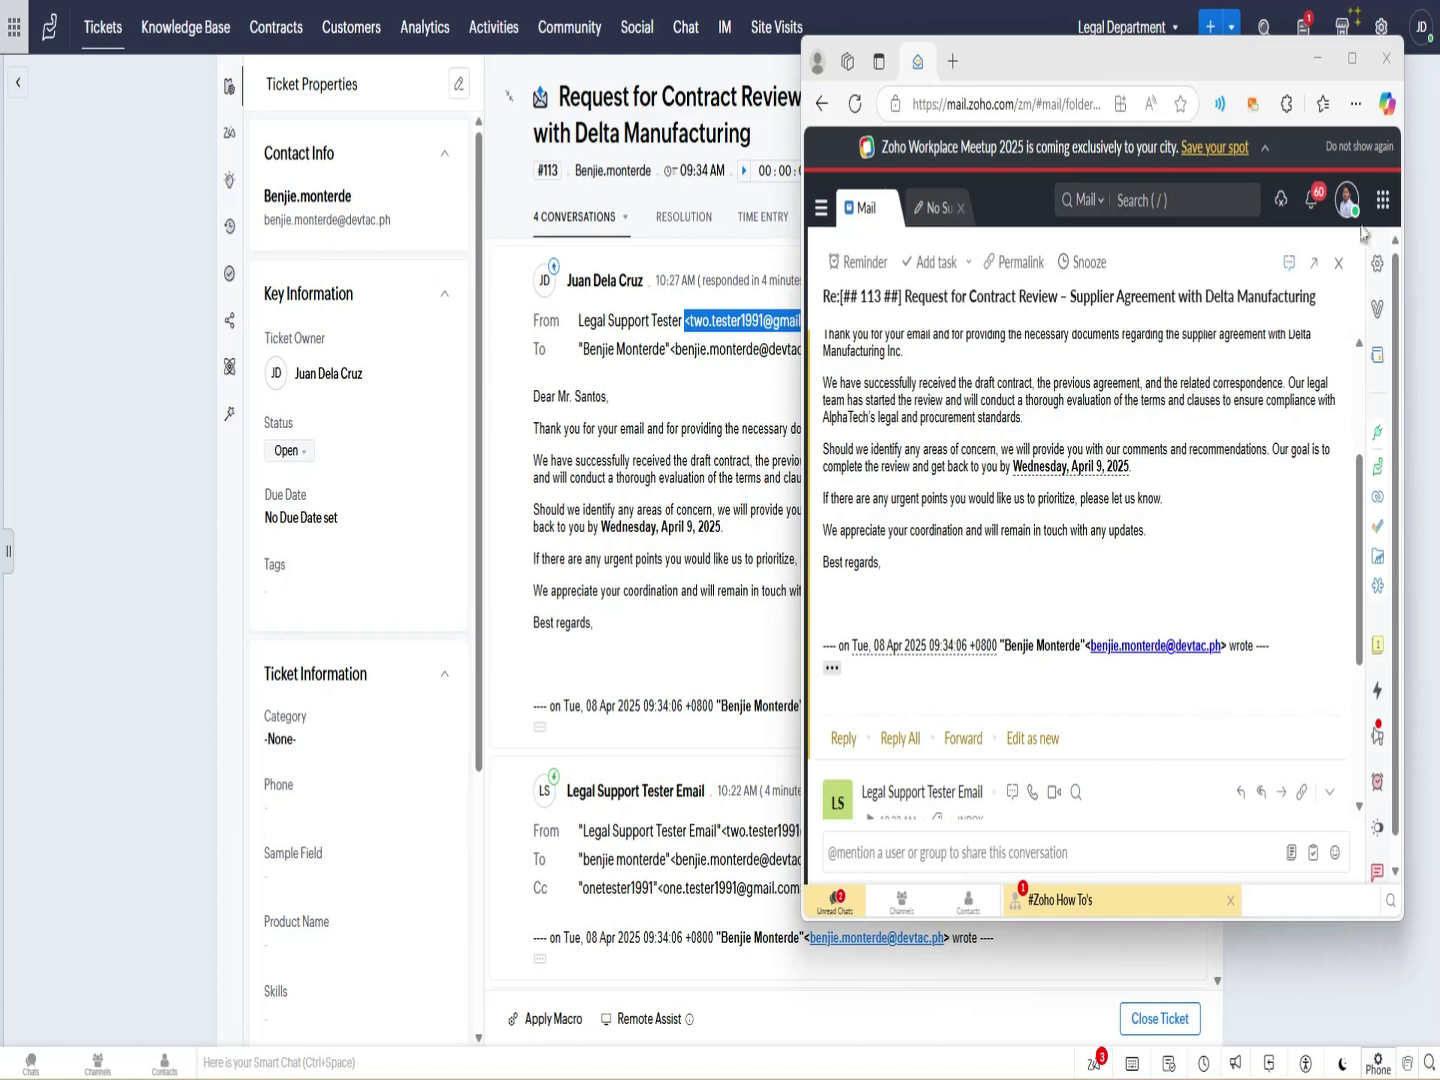
click(1322, 59)
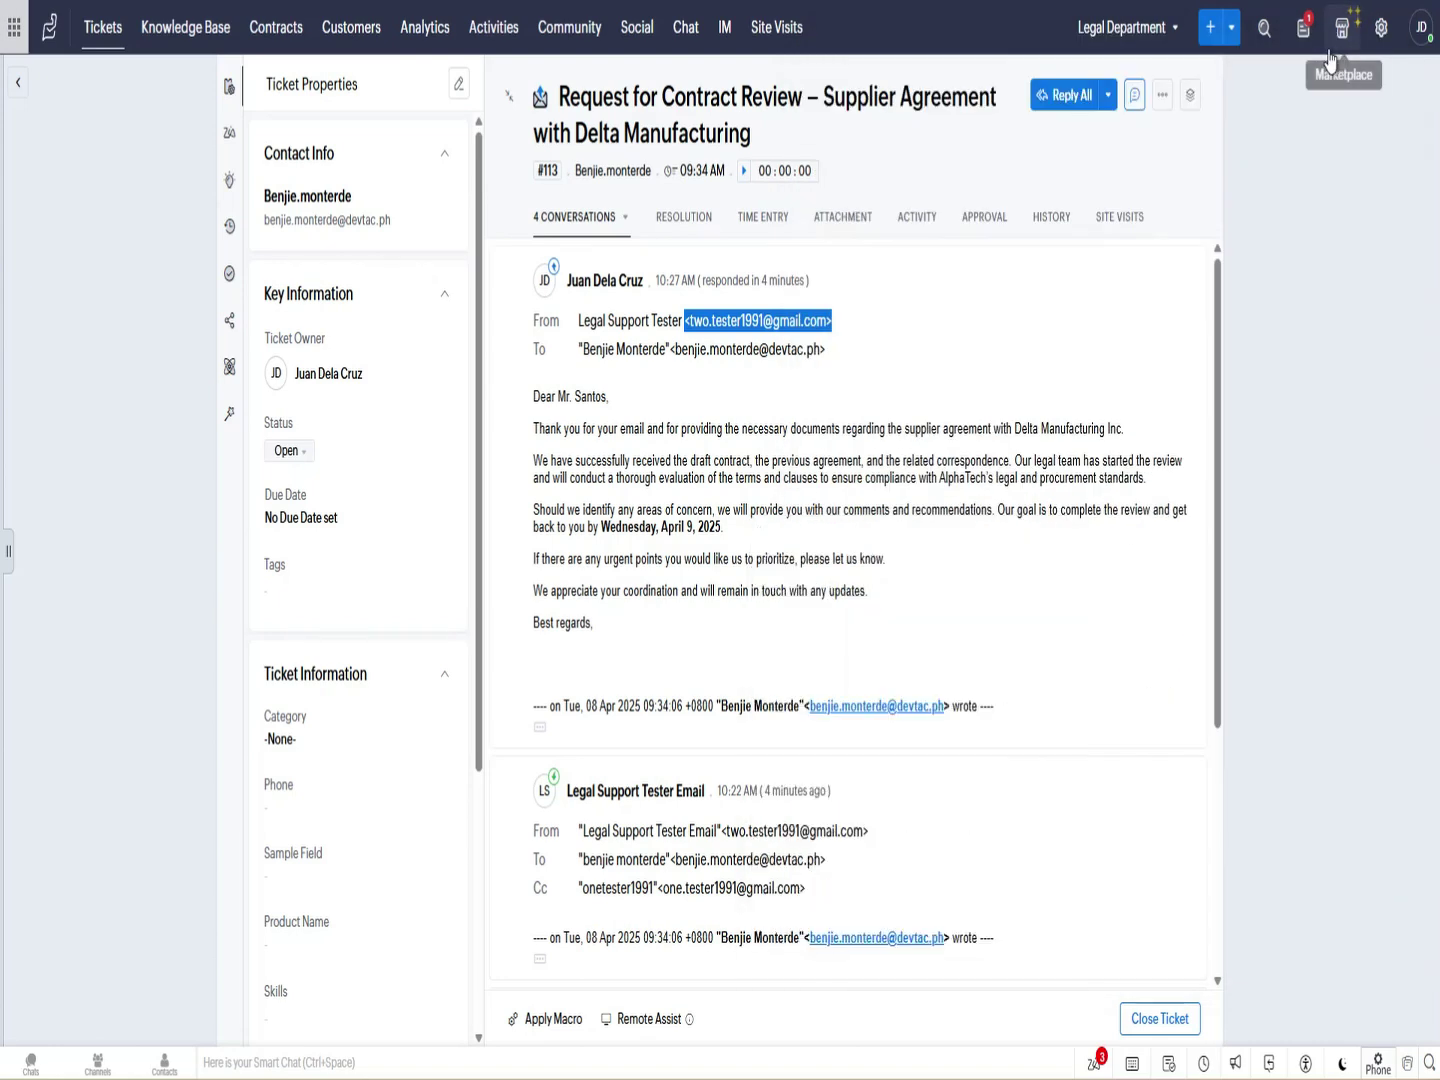
Open the Legal Department's Google From Address for editing and examine its SMTP server switch and department choices, keeping the settings as they are.
click(1380, 48)
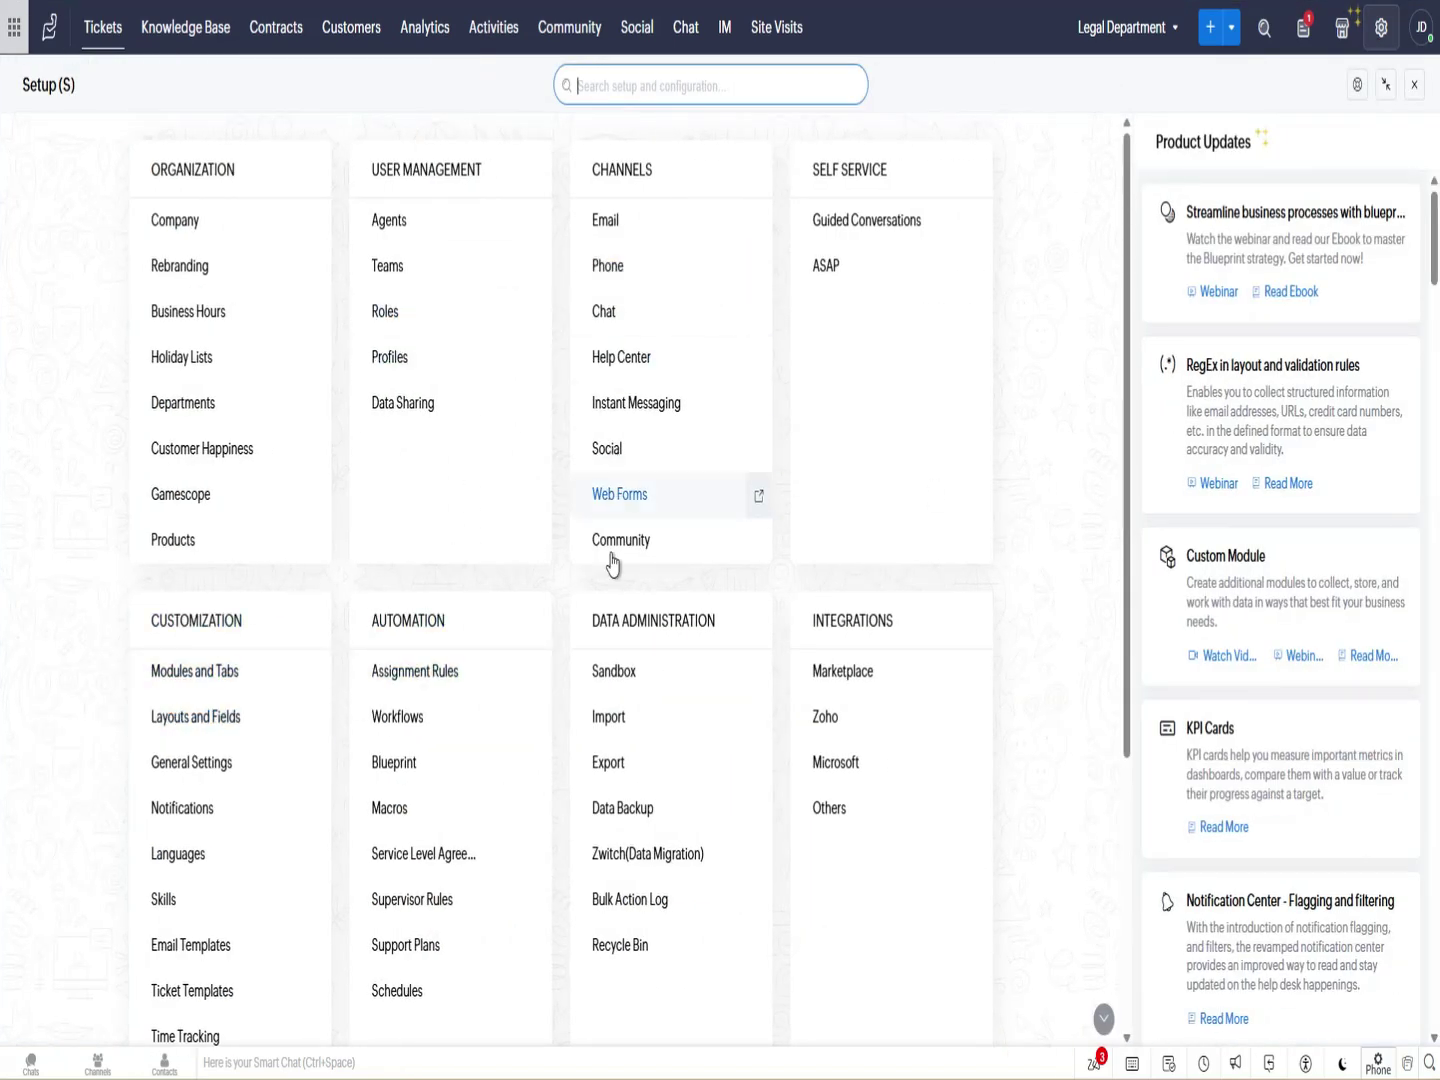
click(614, 226)
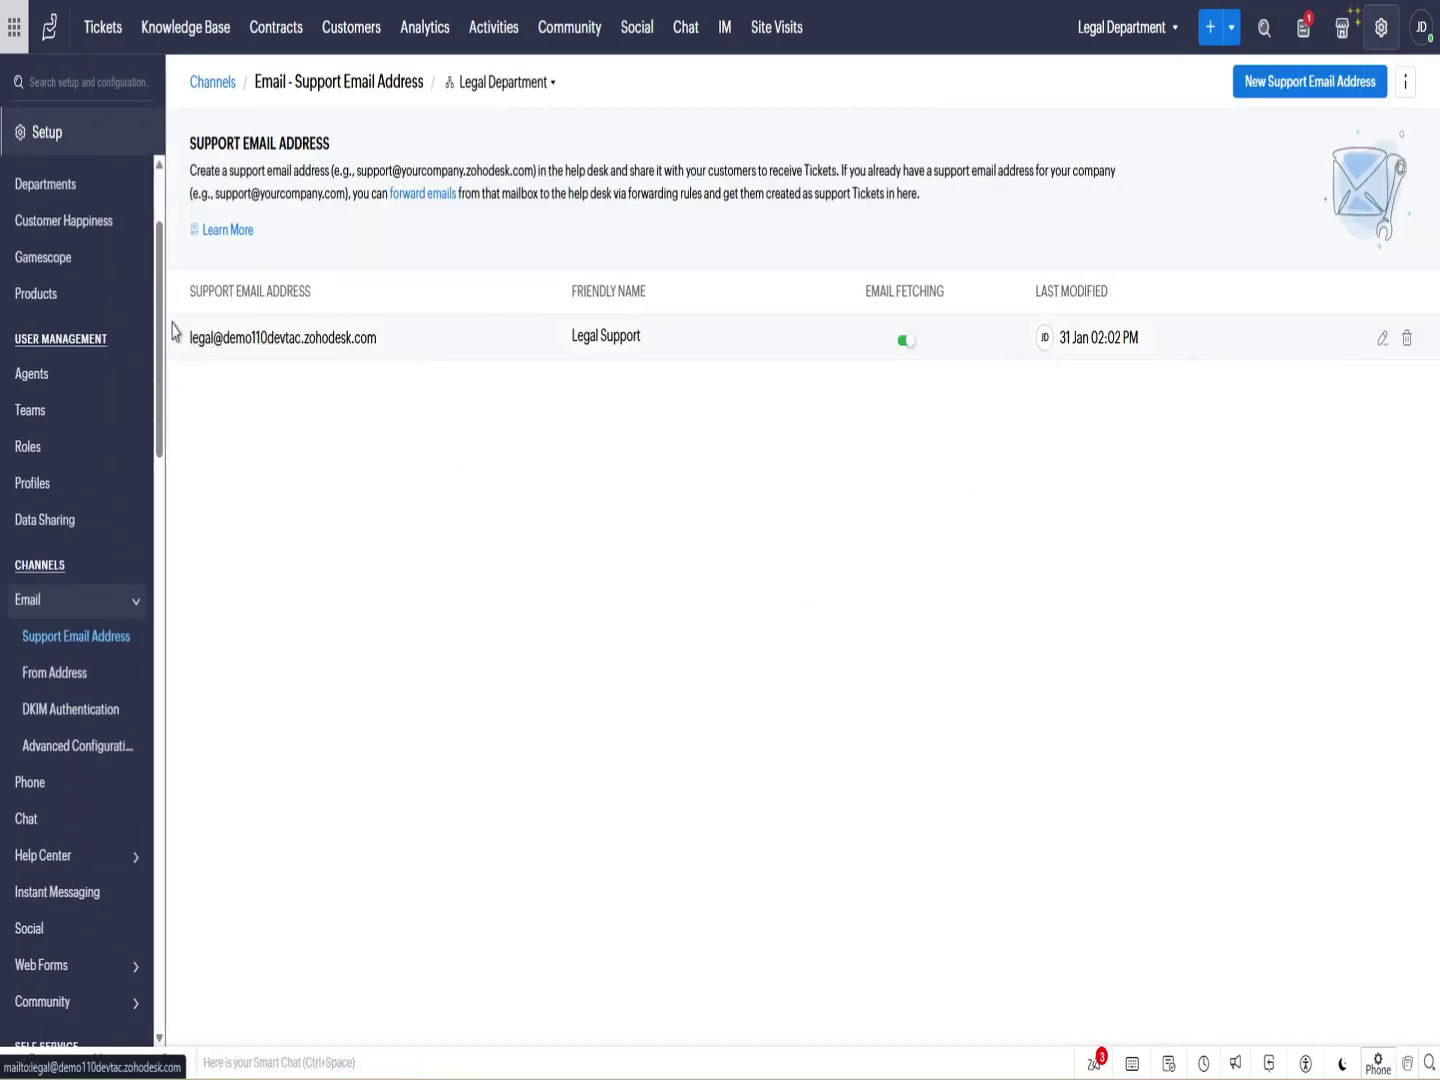
click(55, 672)
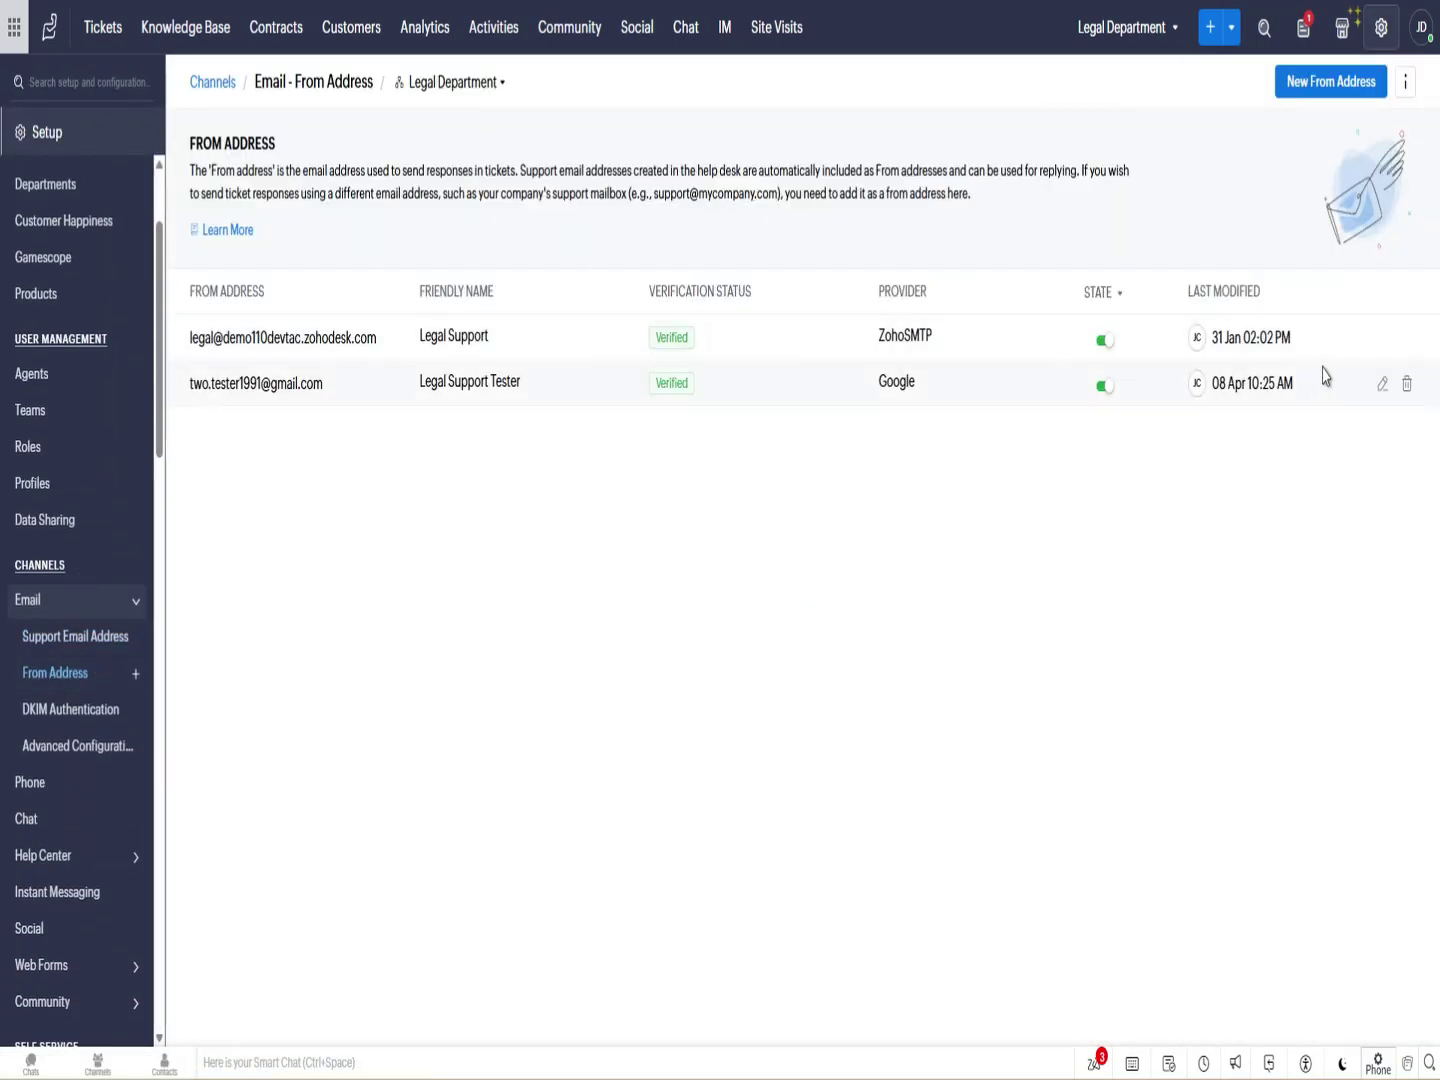
click(1381, 384)
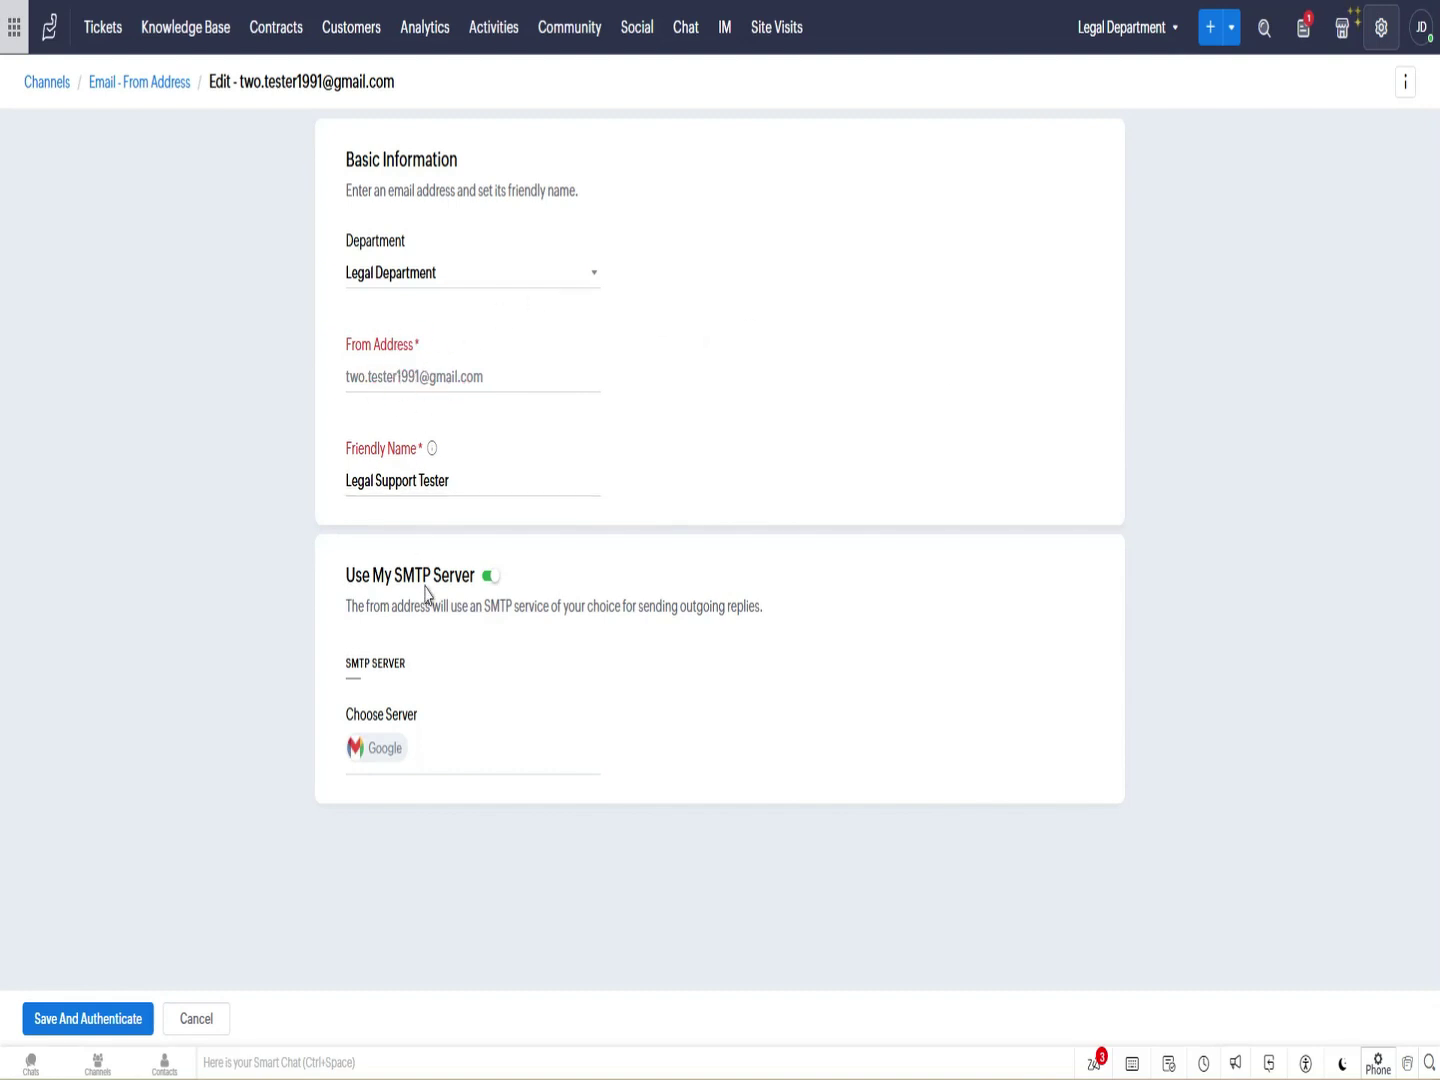
click(491, 578)
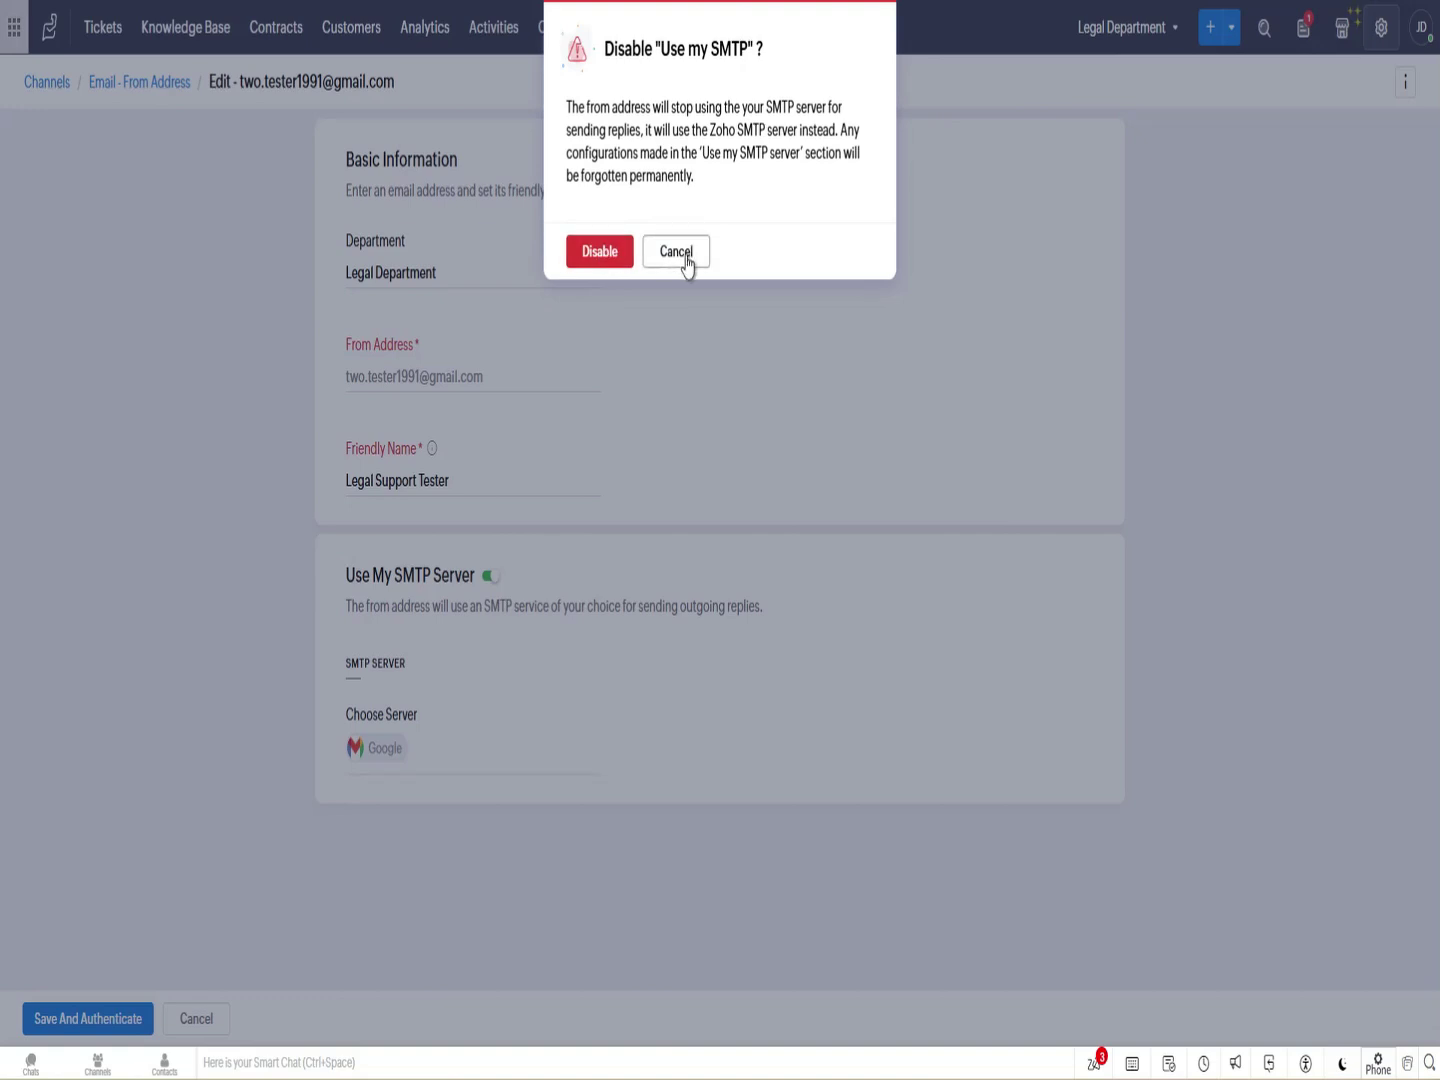
click(677, 252)
click(538, 276)
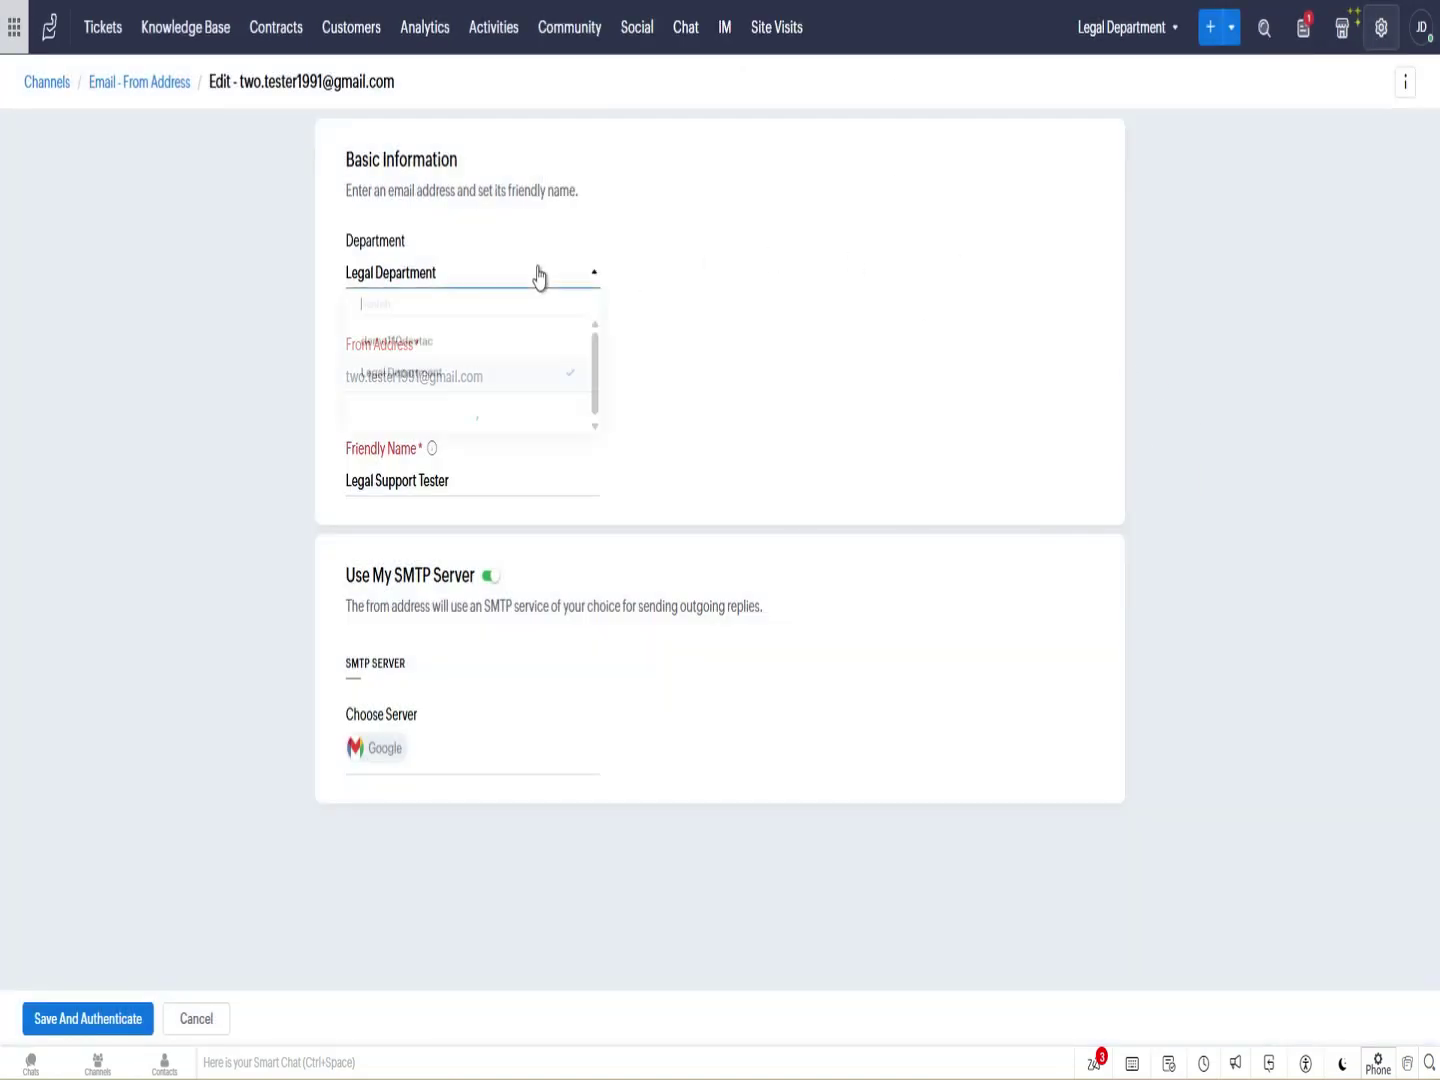
click(1083, 395)
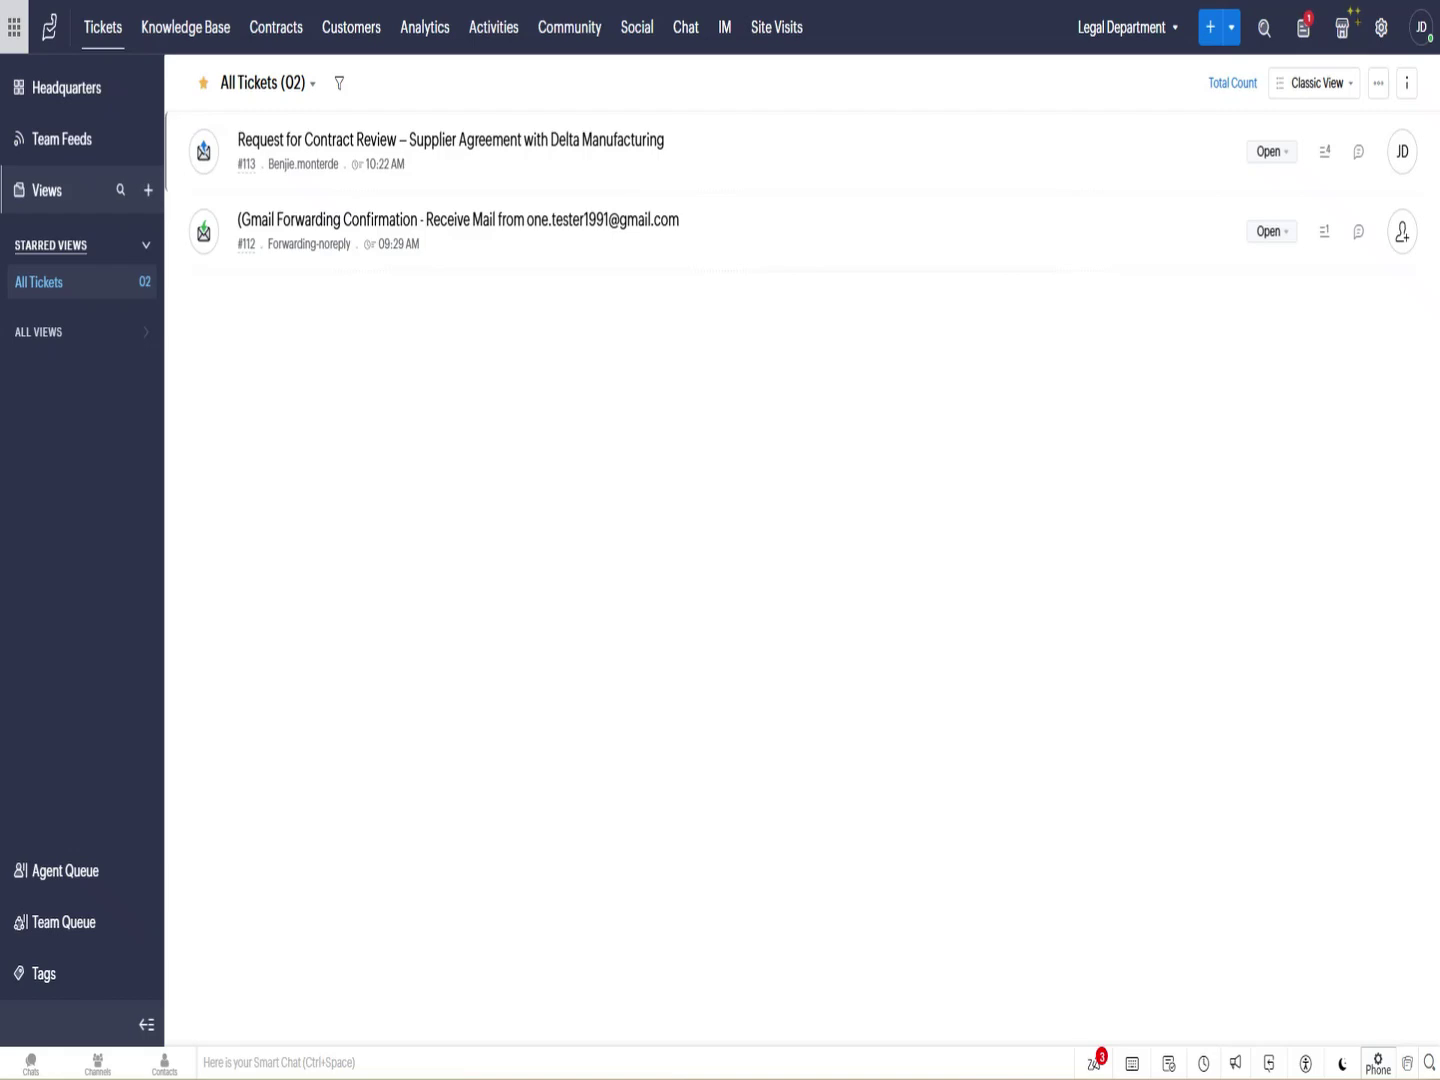
click(1382, 31)
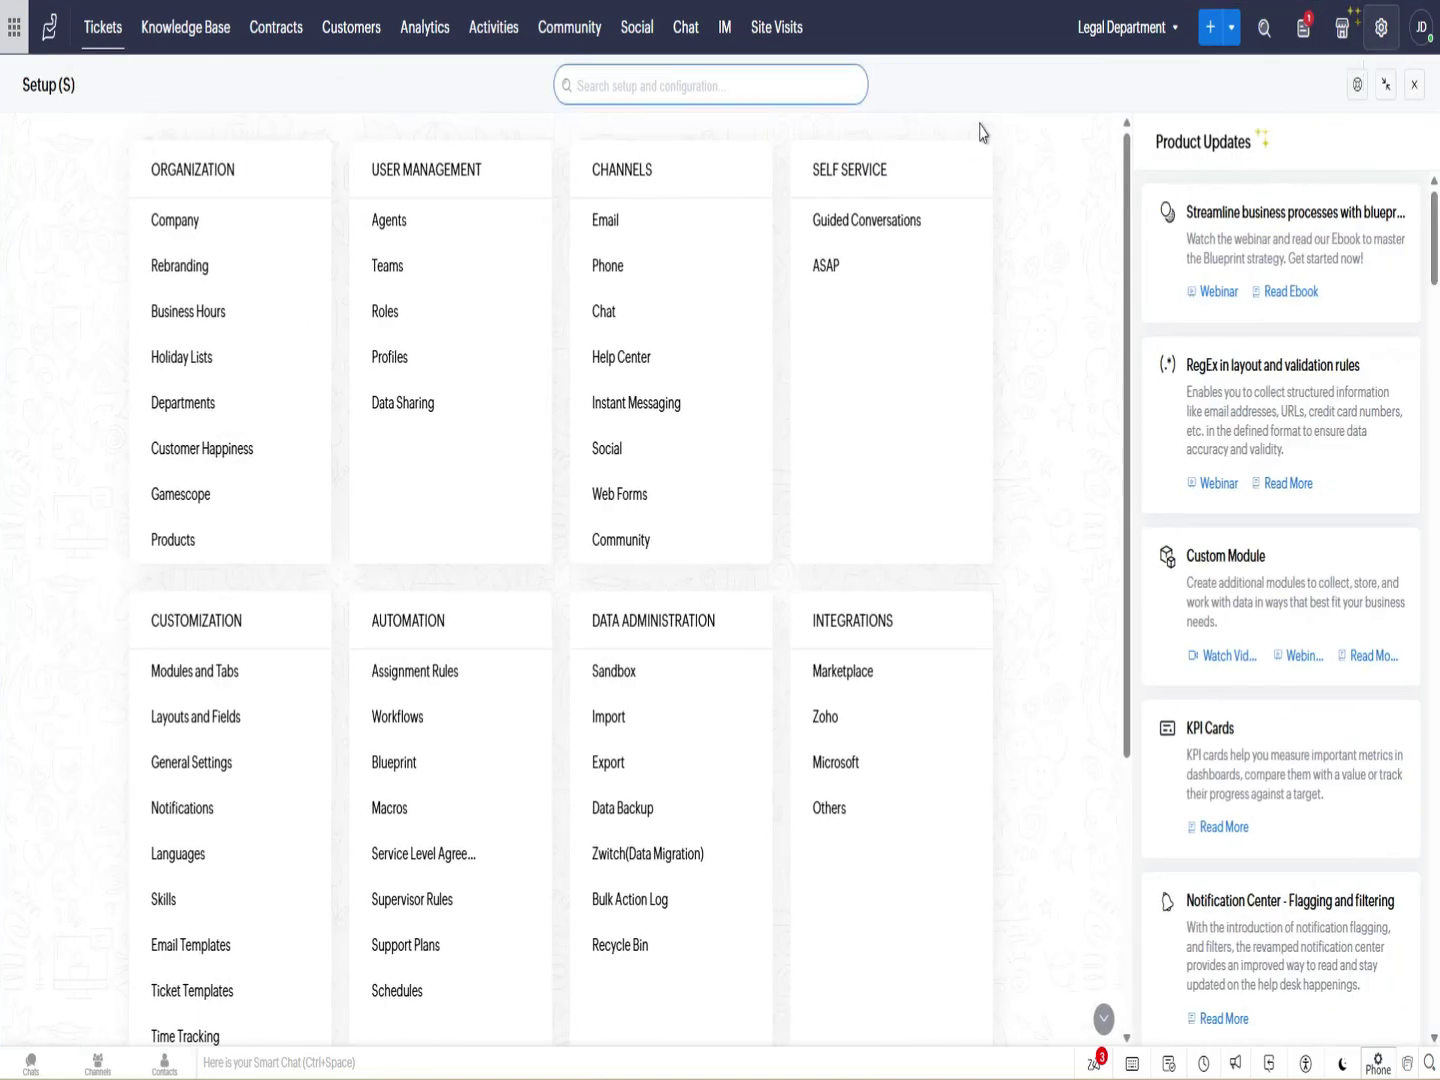
scroll(538, 264, down, 1)
scroll(538, 263, down, 2)
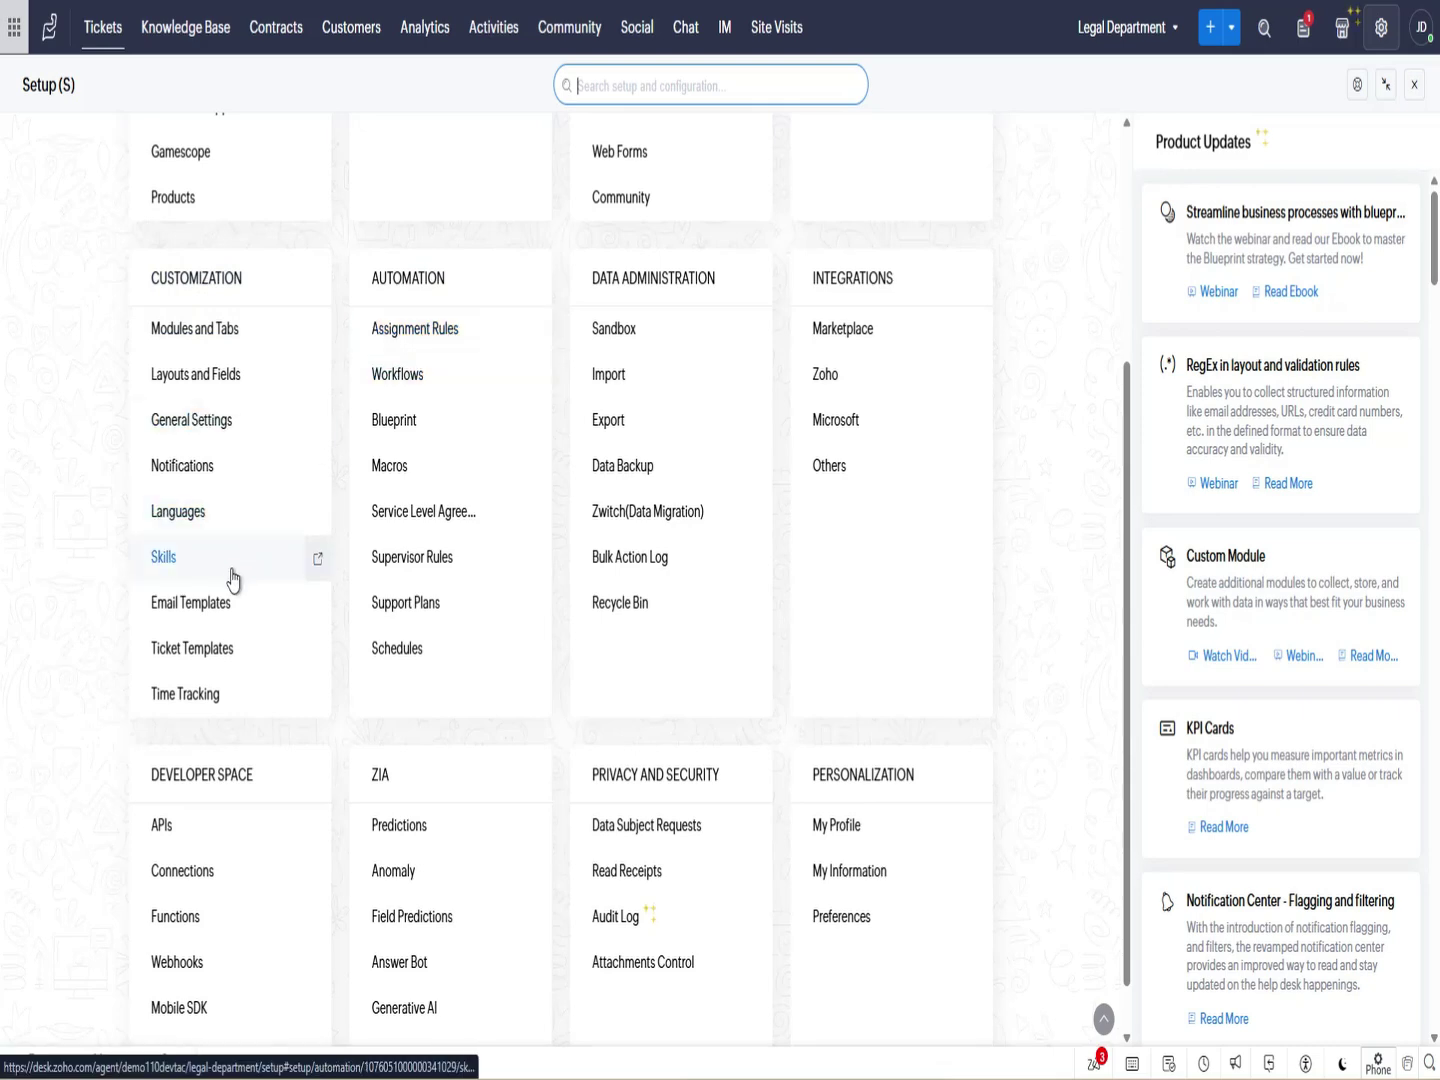
click(178, 606)
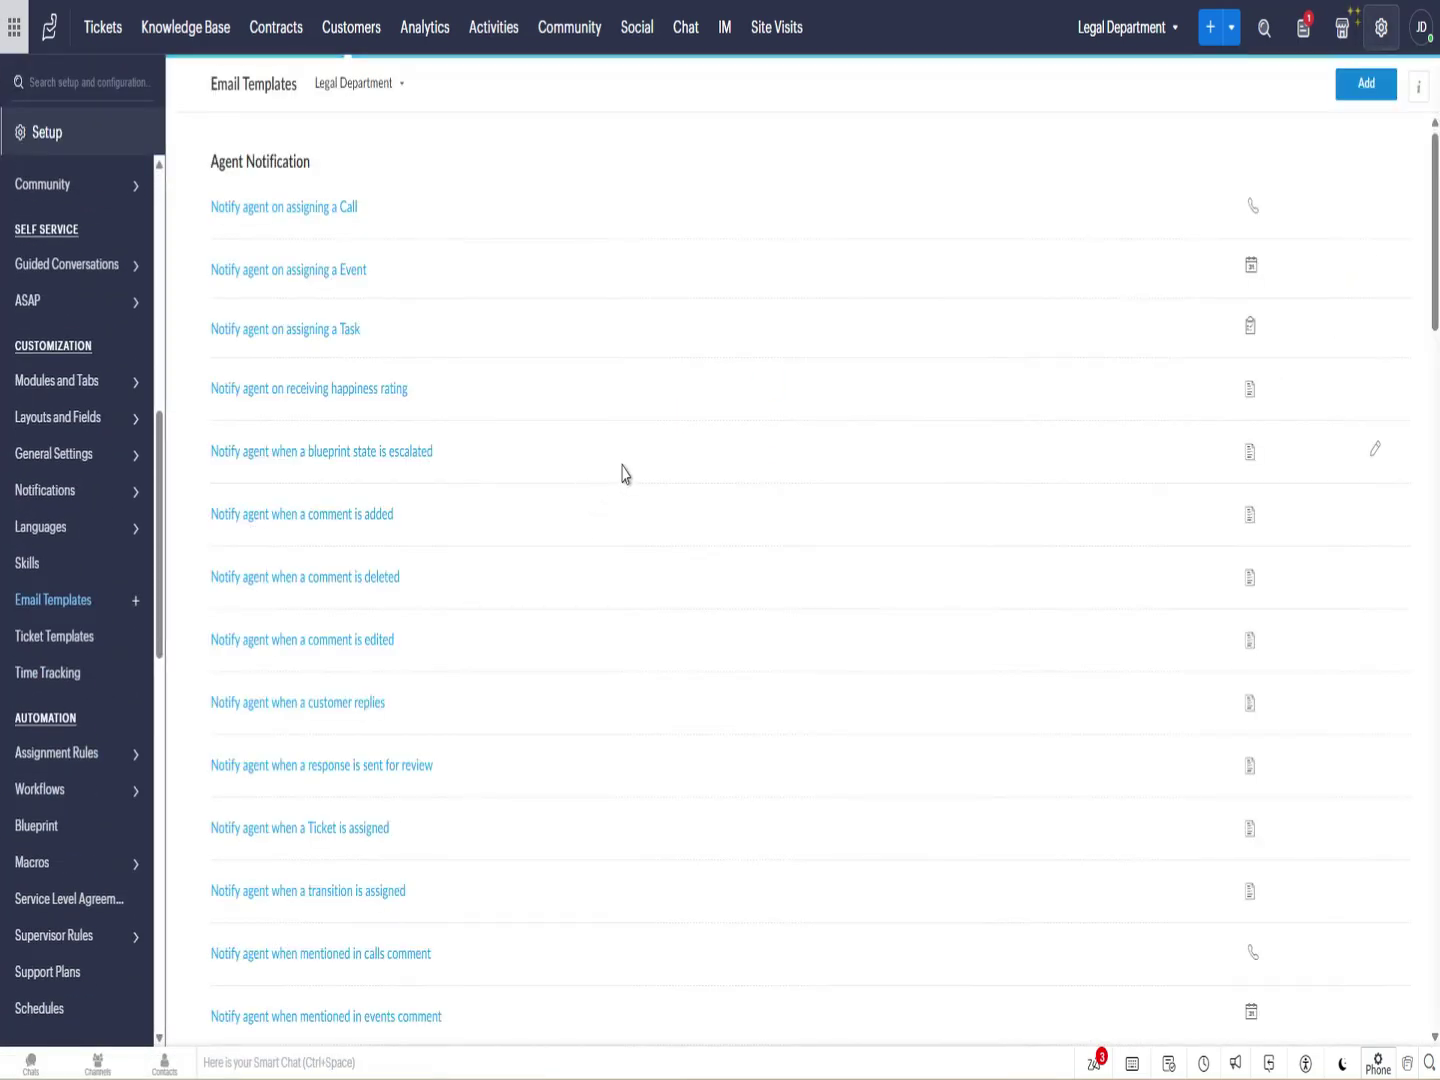
click(1344, 97)
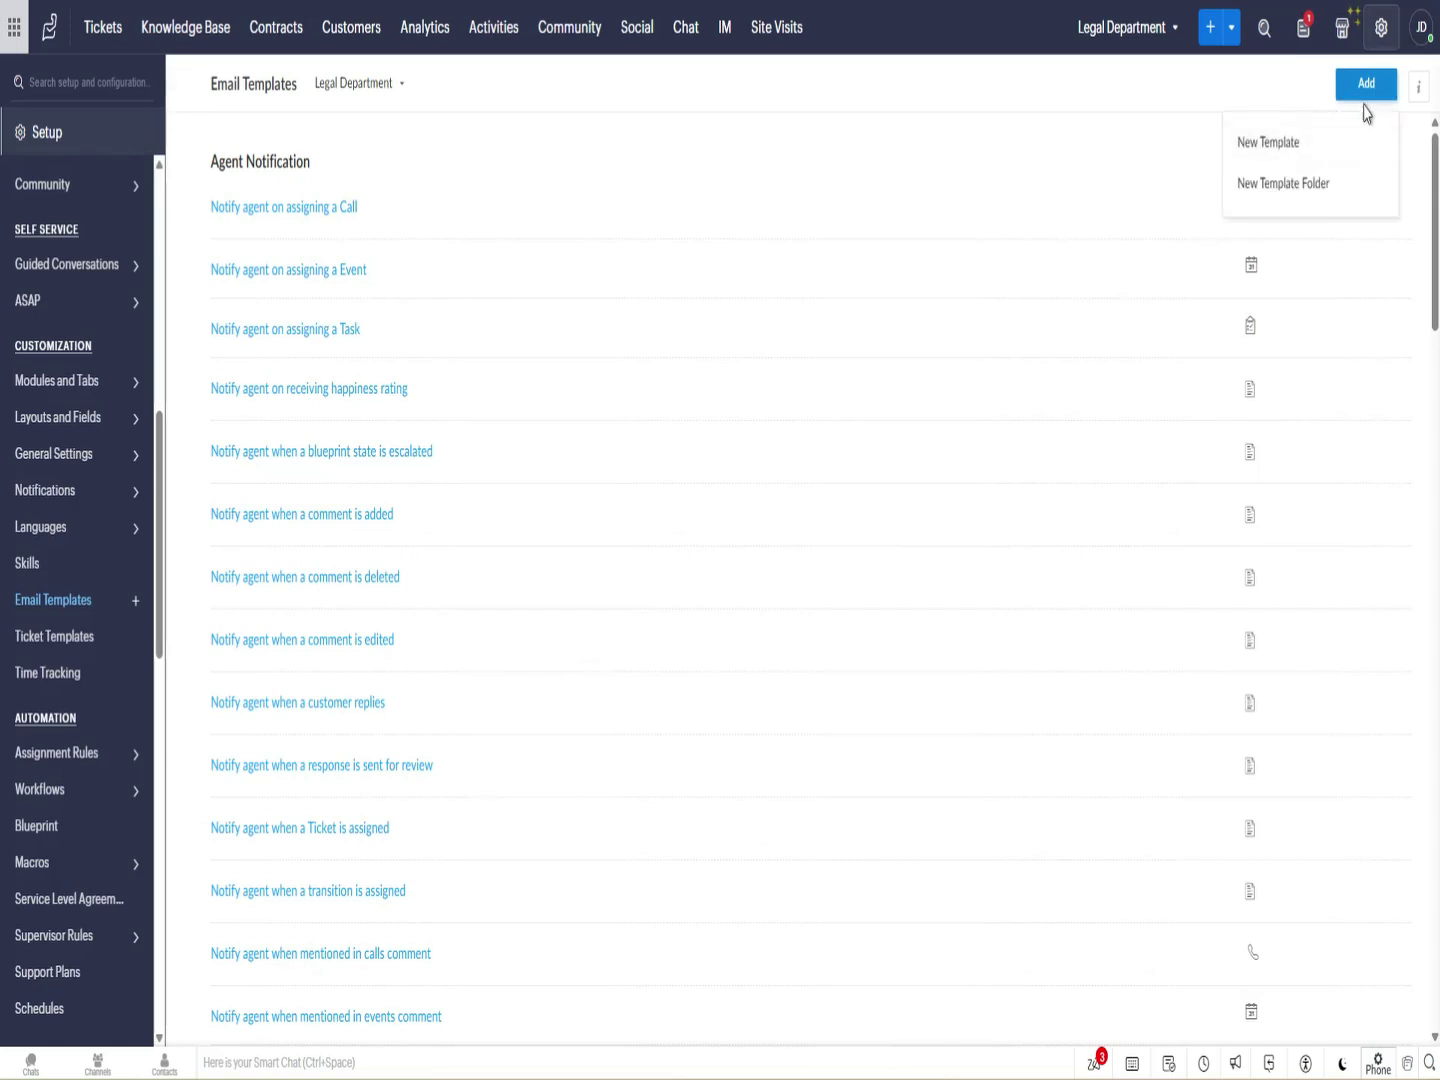
click(1258, 183)
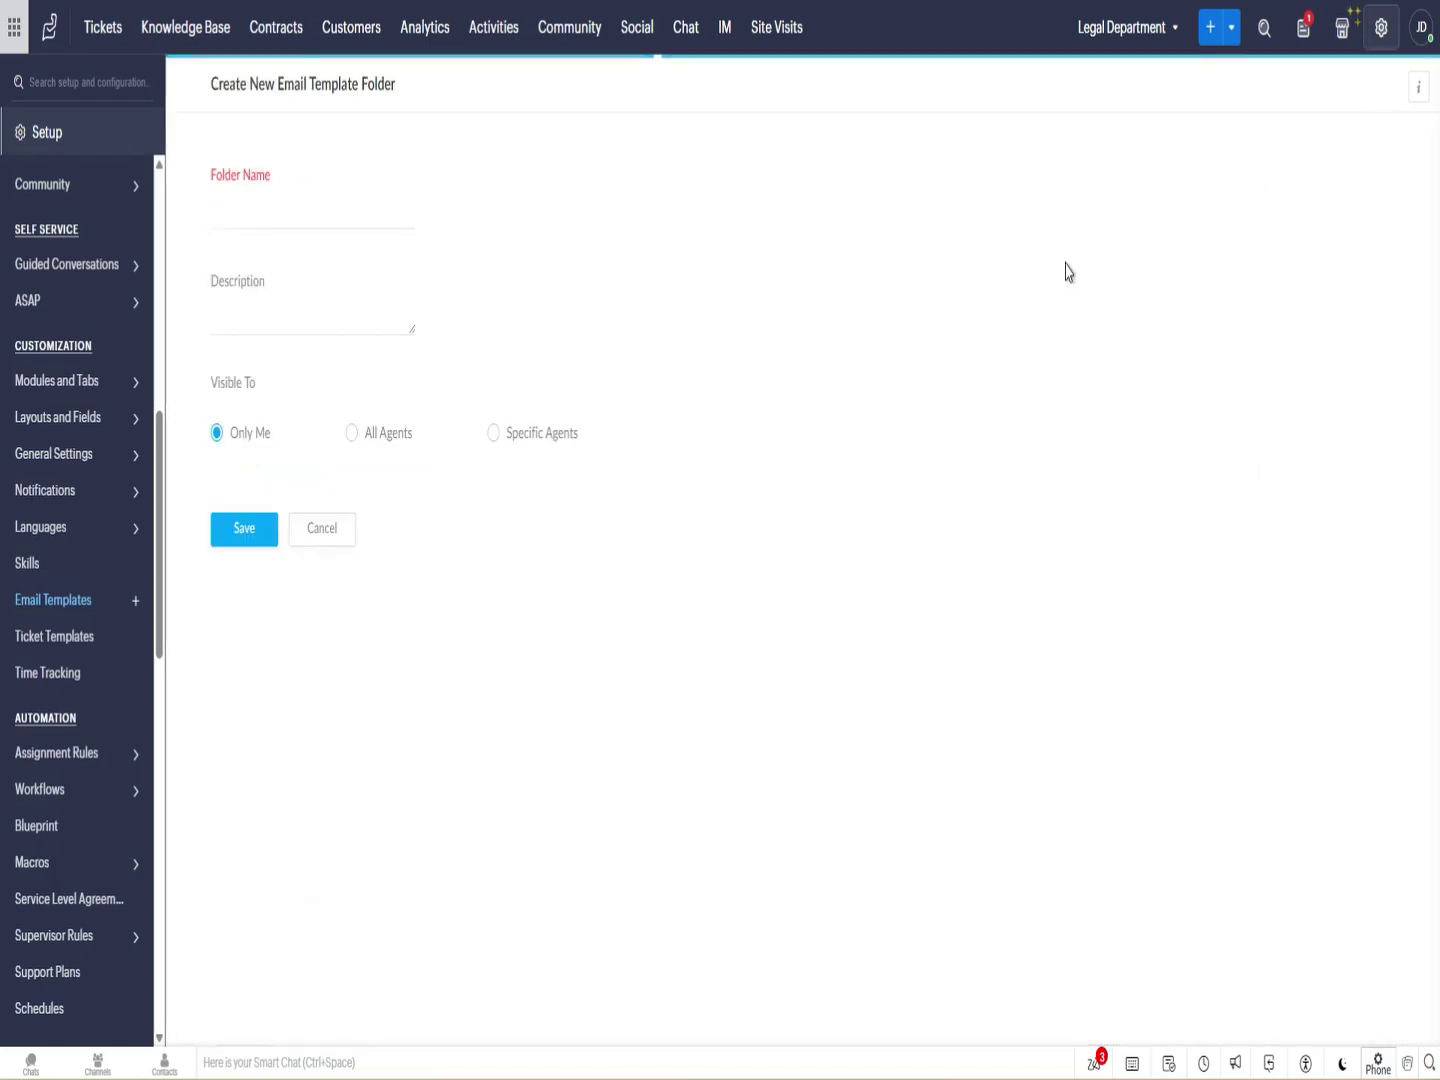
Name the folder "Custom Email Templates", make it visible to all agents, and save it.
click(314, 199)
text(Custom)
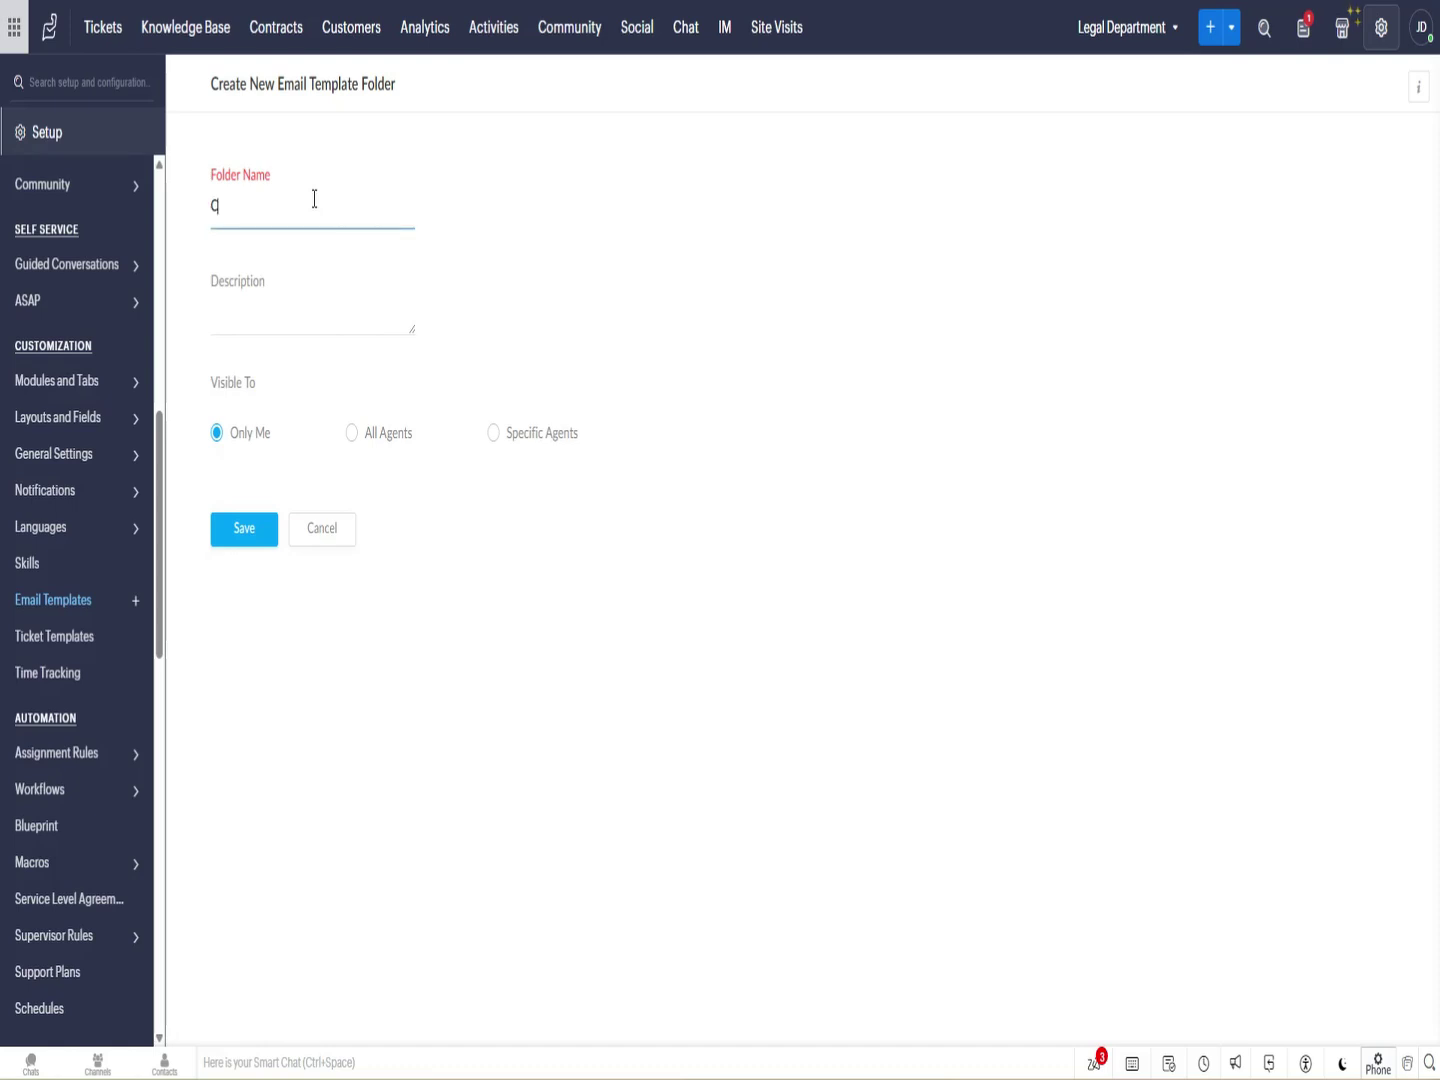
text( N)
key(BackSpace)
key(BackSpace)
text(Ema)
click(358, 438)
click(252, 534)
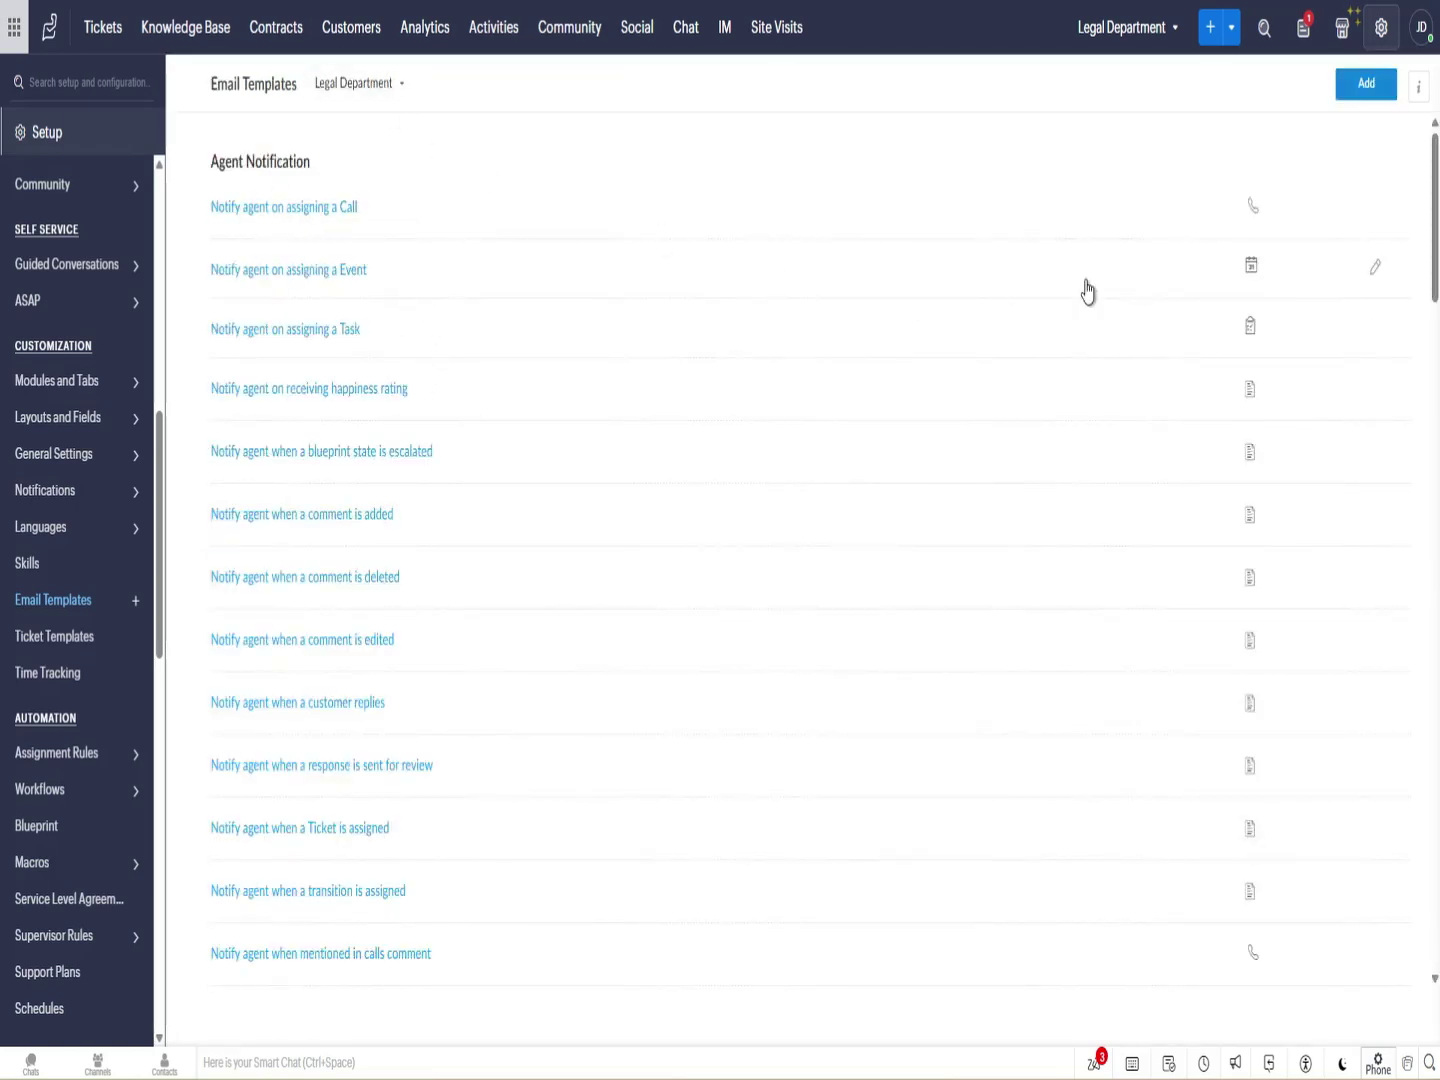
Start a new email template for the Legal Department with Tickets as its module.
scroll(386, 241, down, 15)
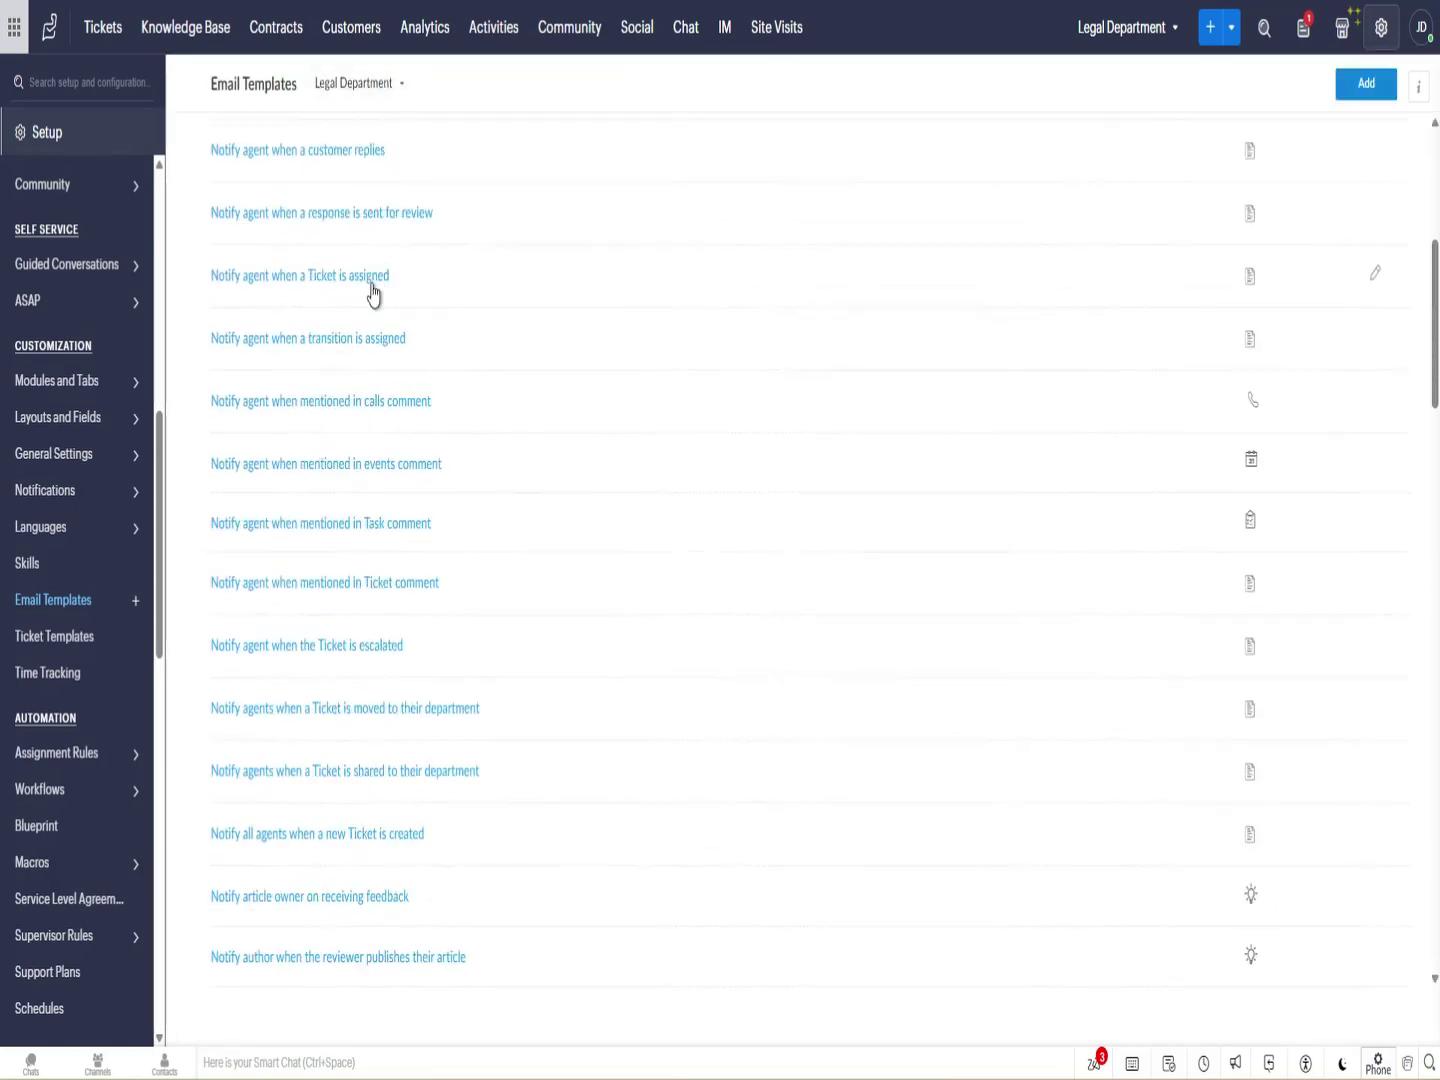
scroll(440, 575, up, 15)
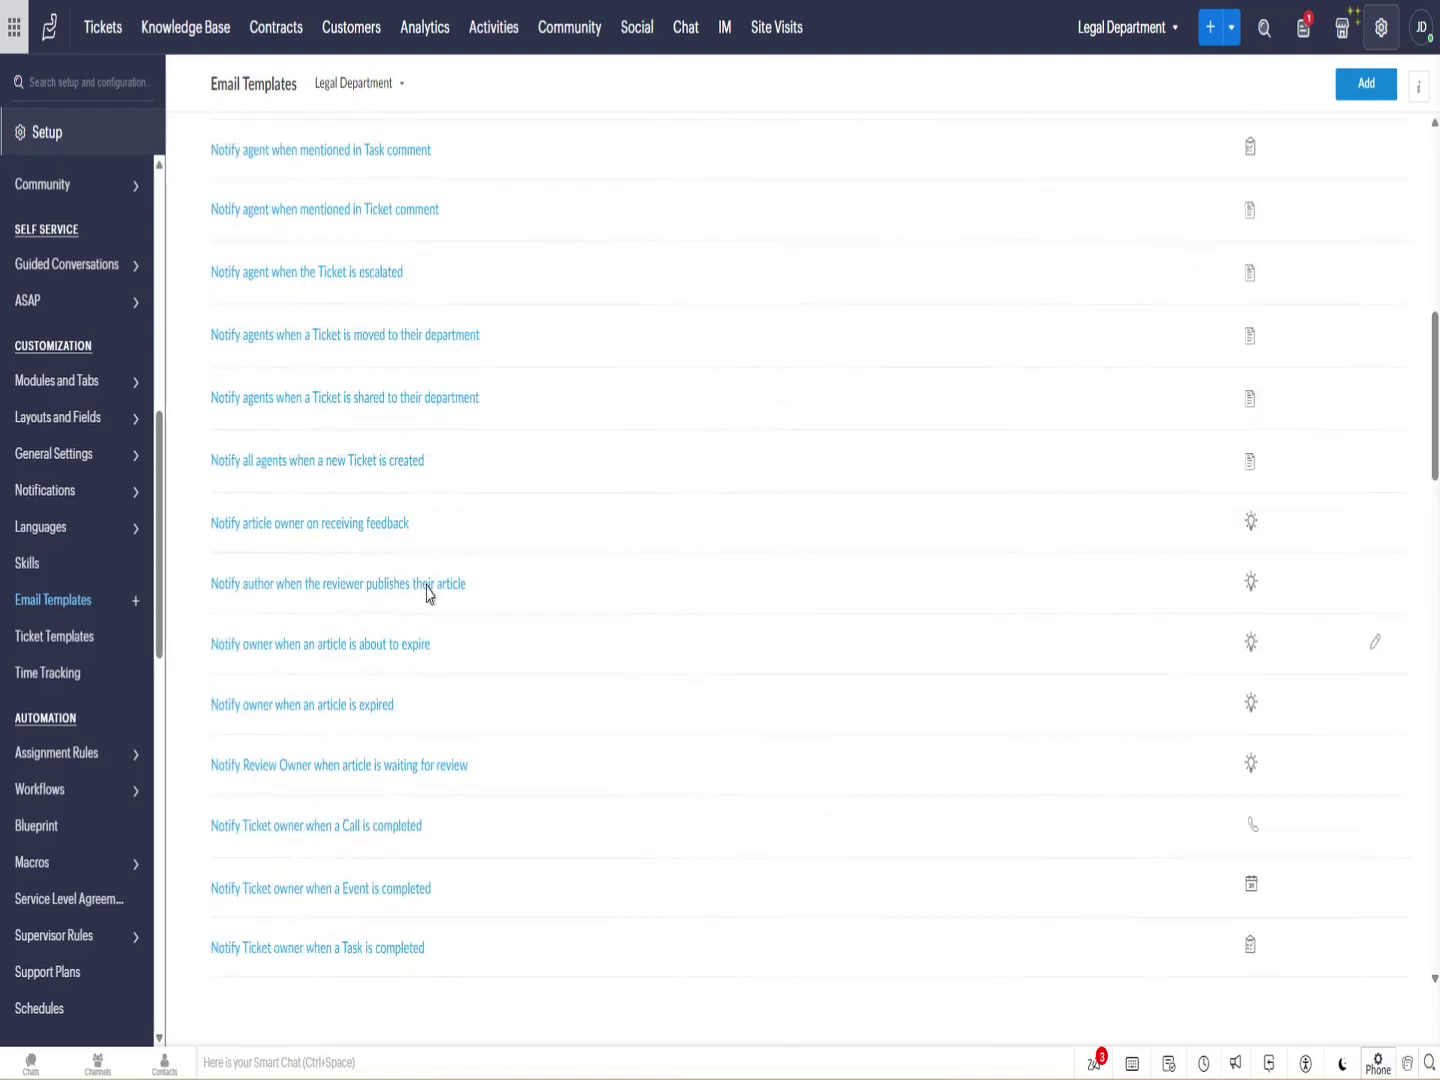
click(1385, 92)
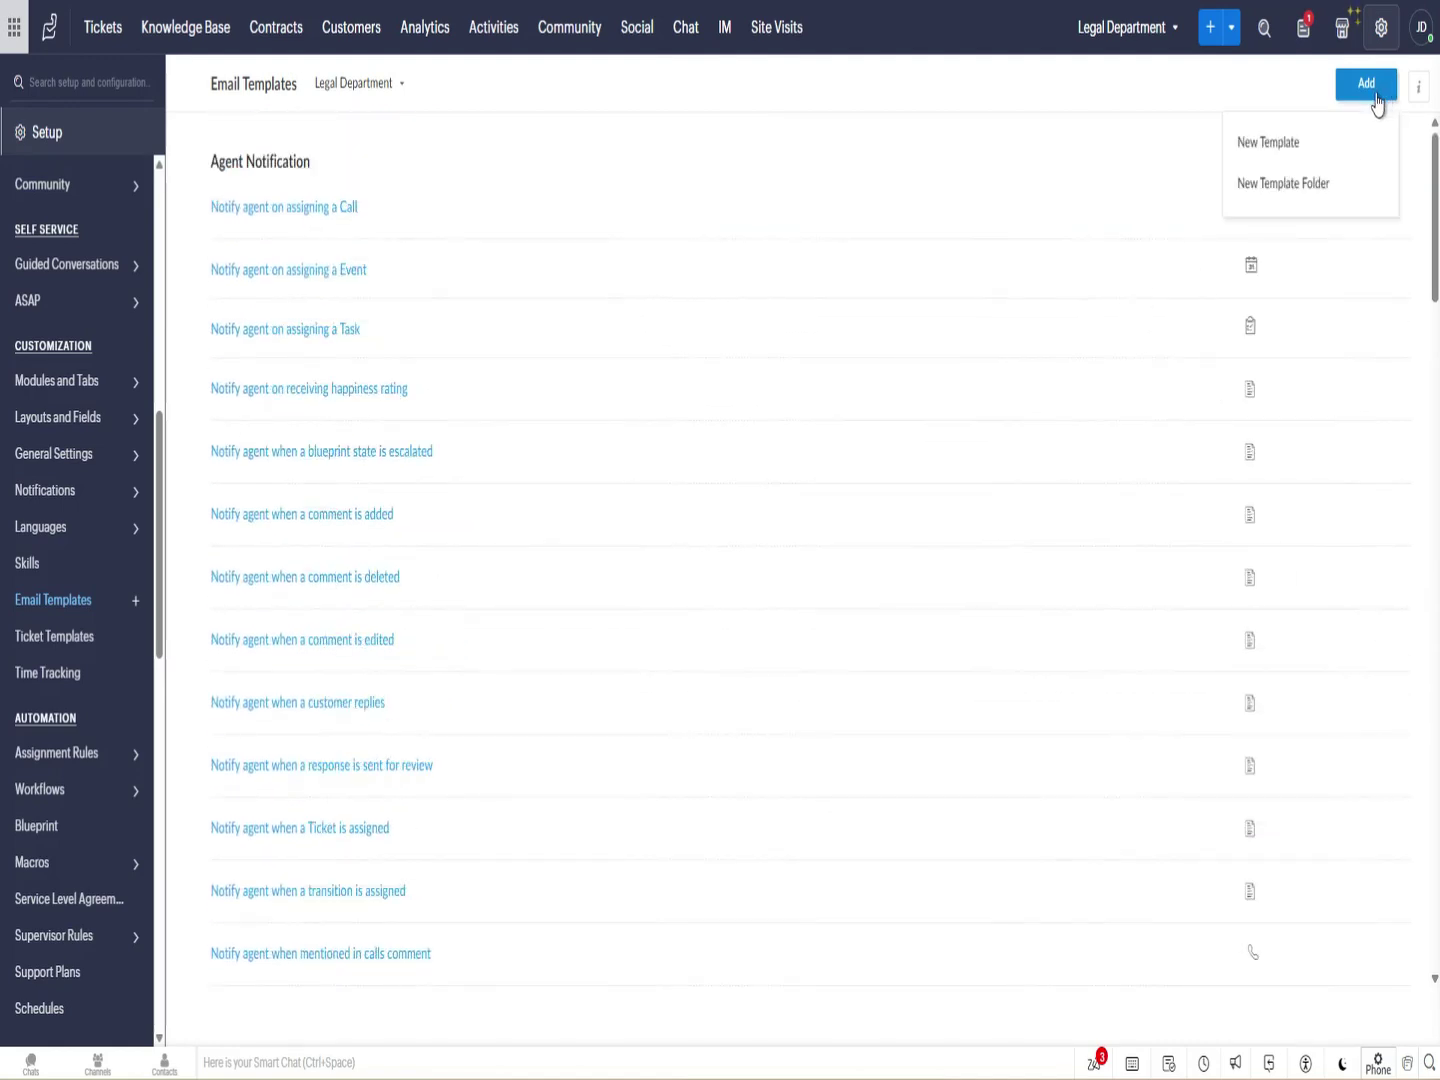
click(1270, 146)
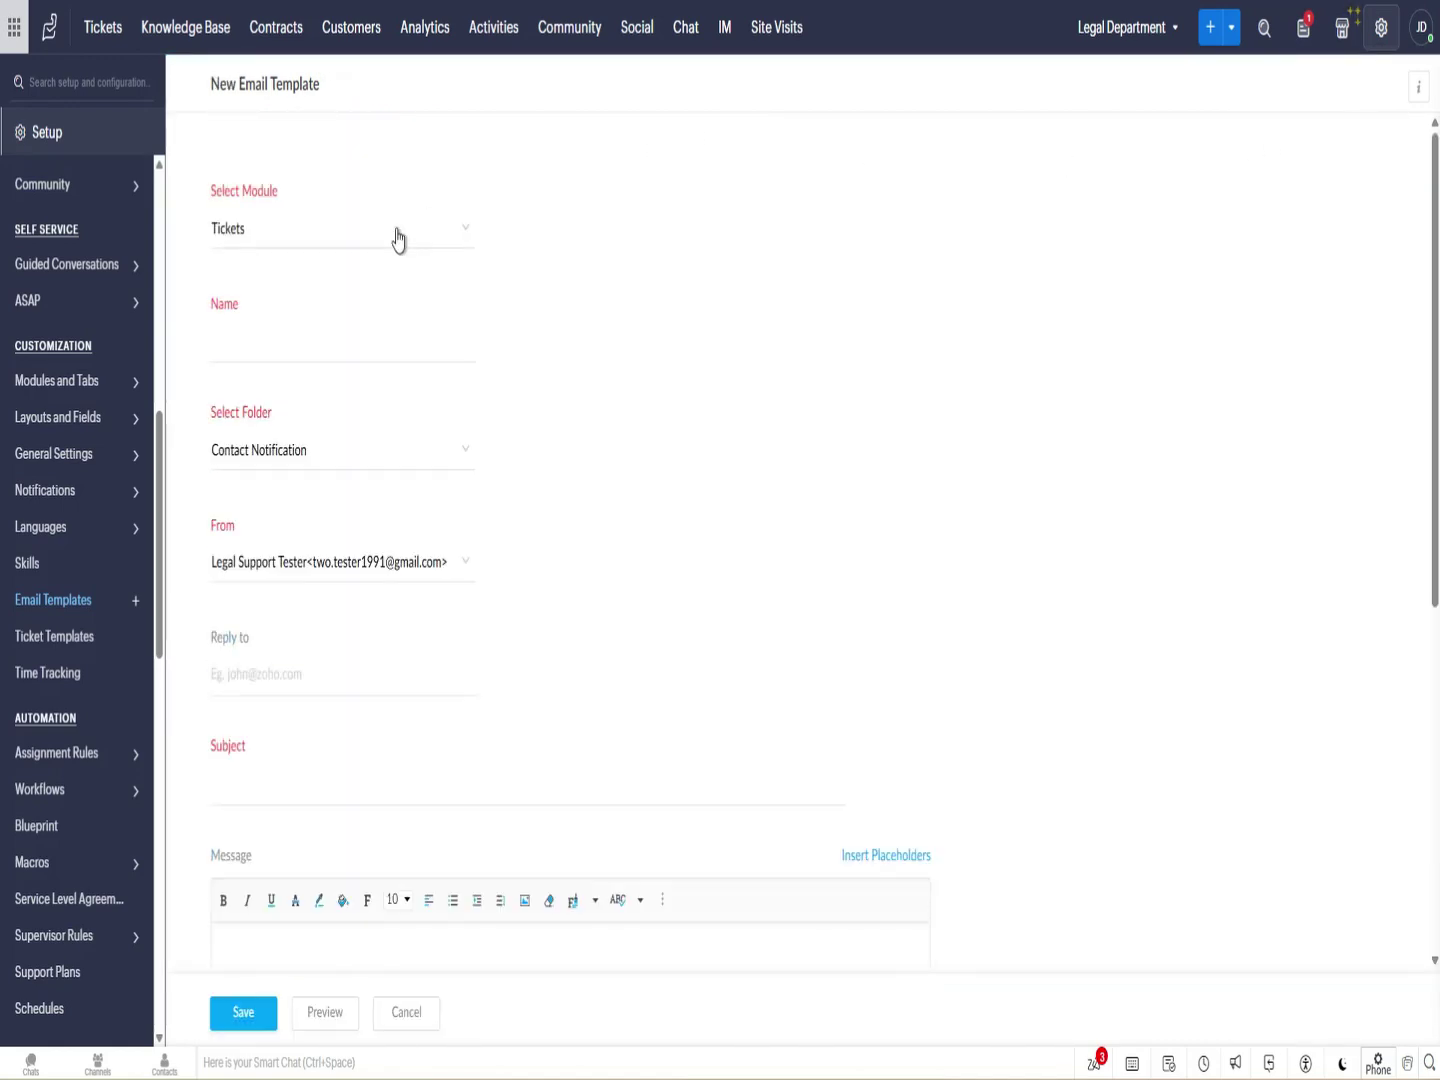
click(278, 230)
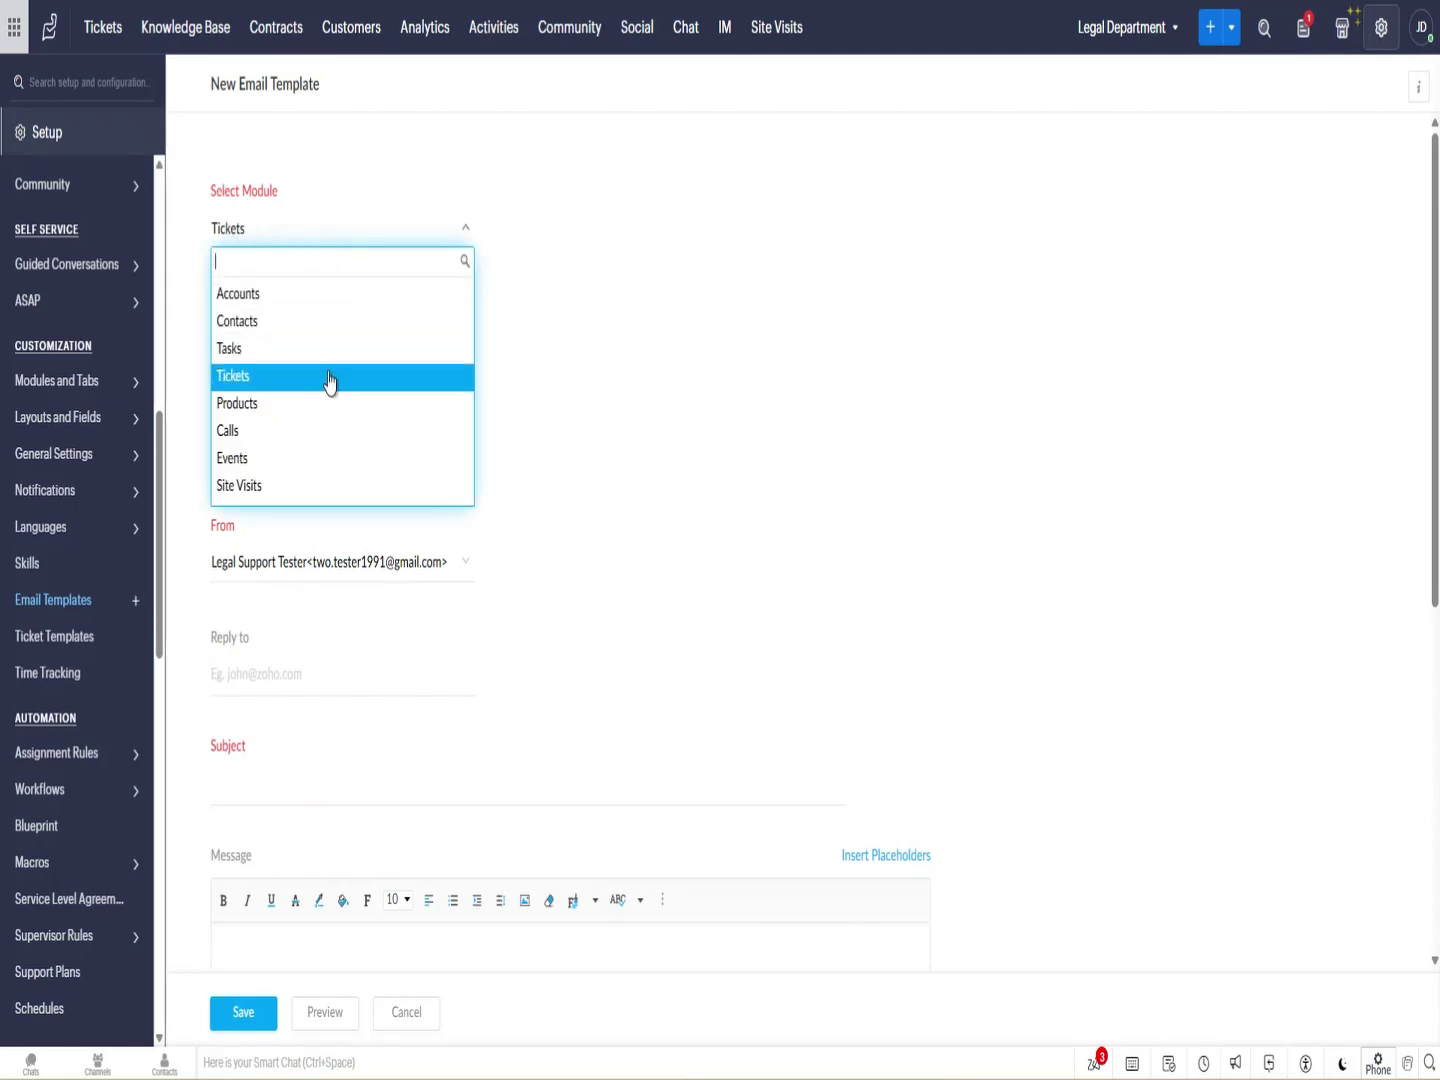
click(274, 375)
click(309, 360)
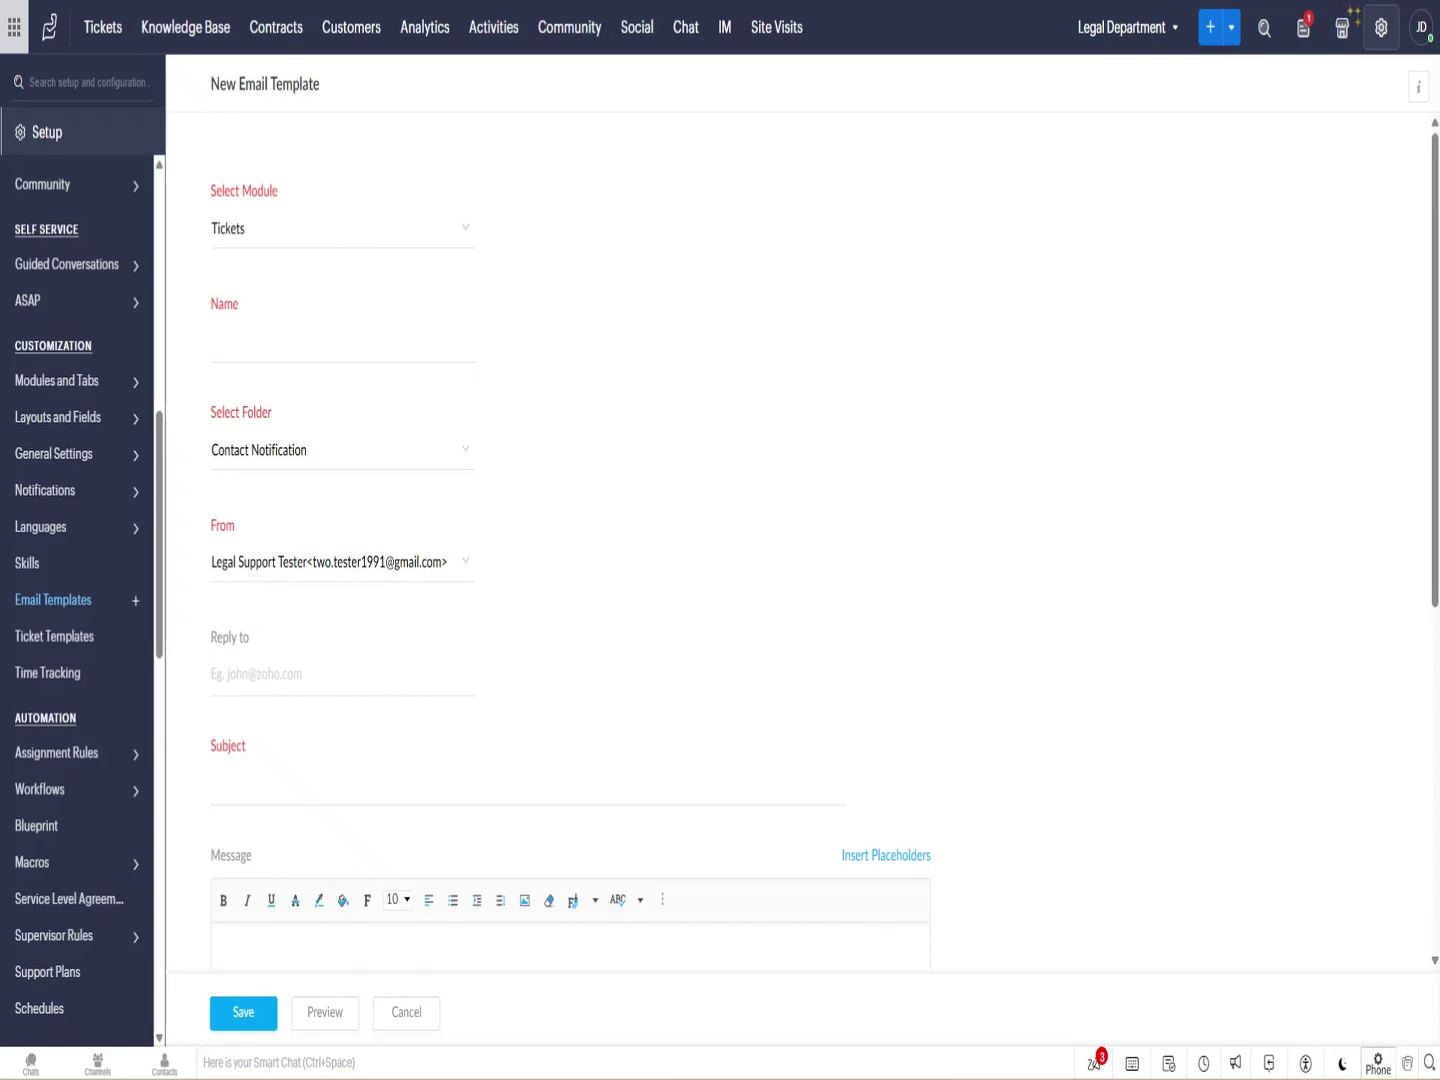
Name the template "Email Received - Legal Support", correcting the misspelled word.
click(373, 337)
text(Email Recieved -)
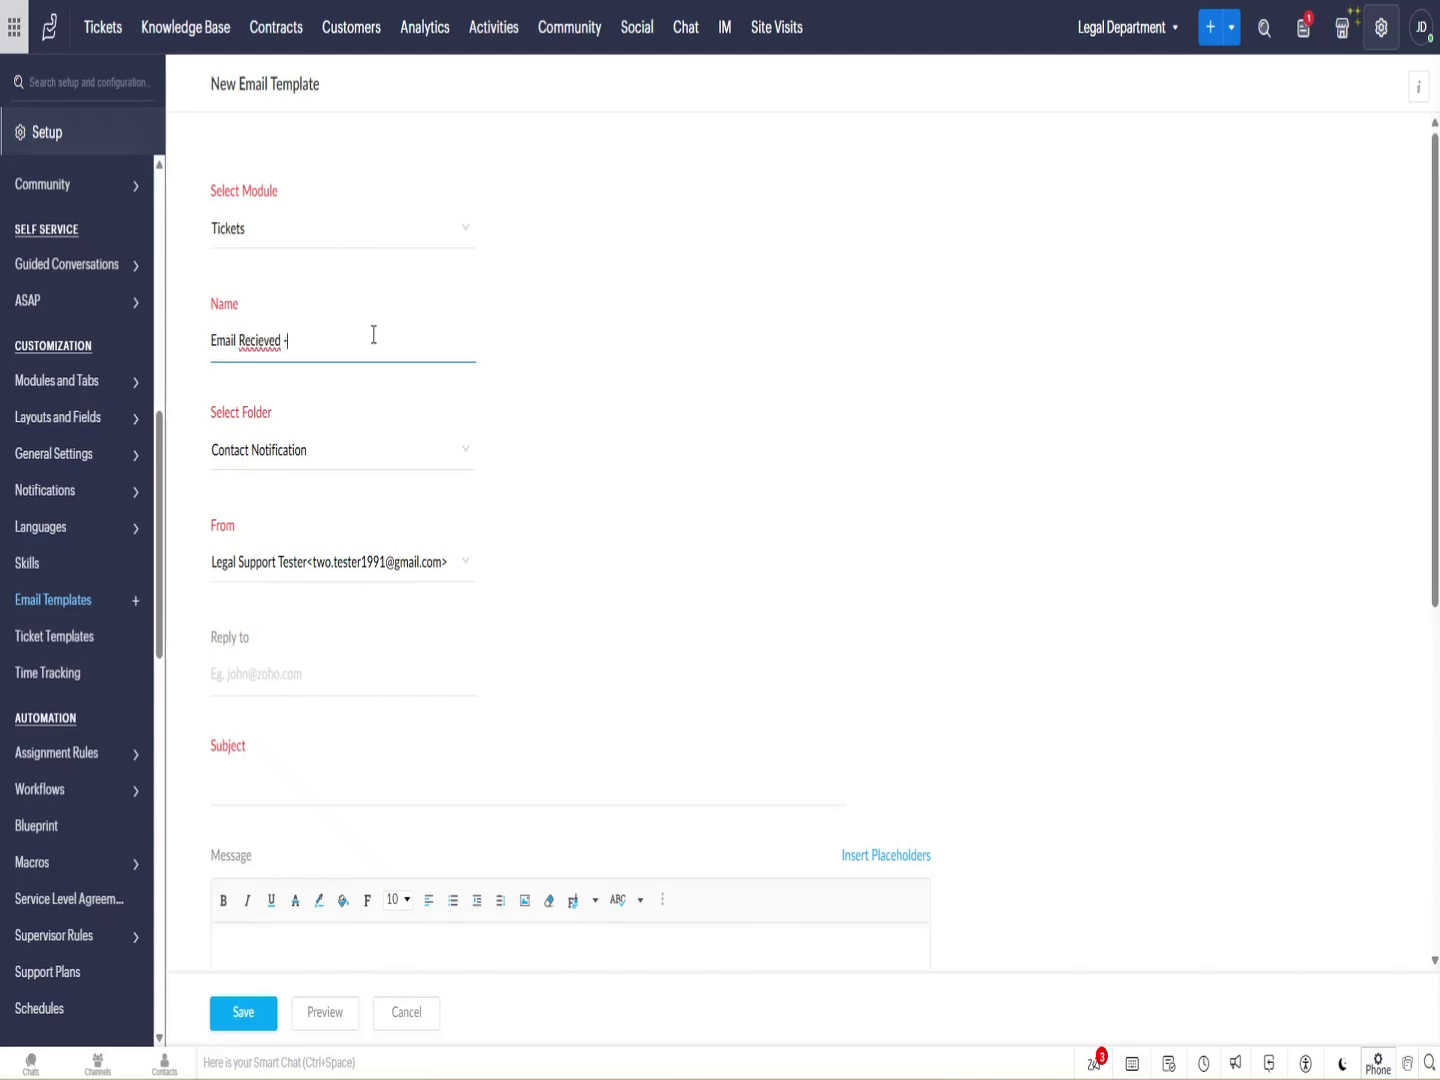
right_click(262, 342)
click(295, 374)
text(rt)
click(615, 498)
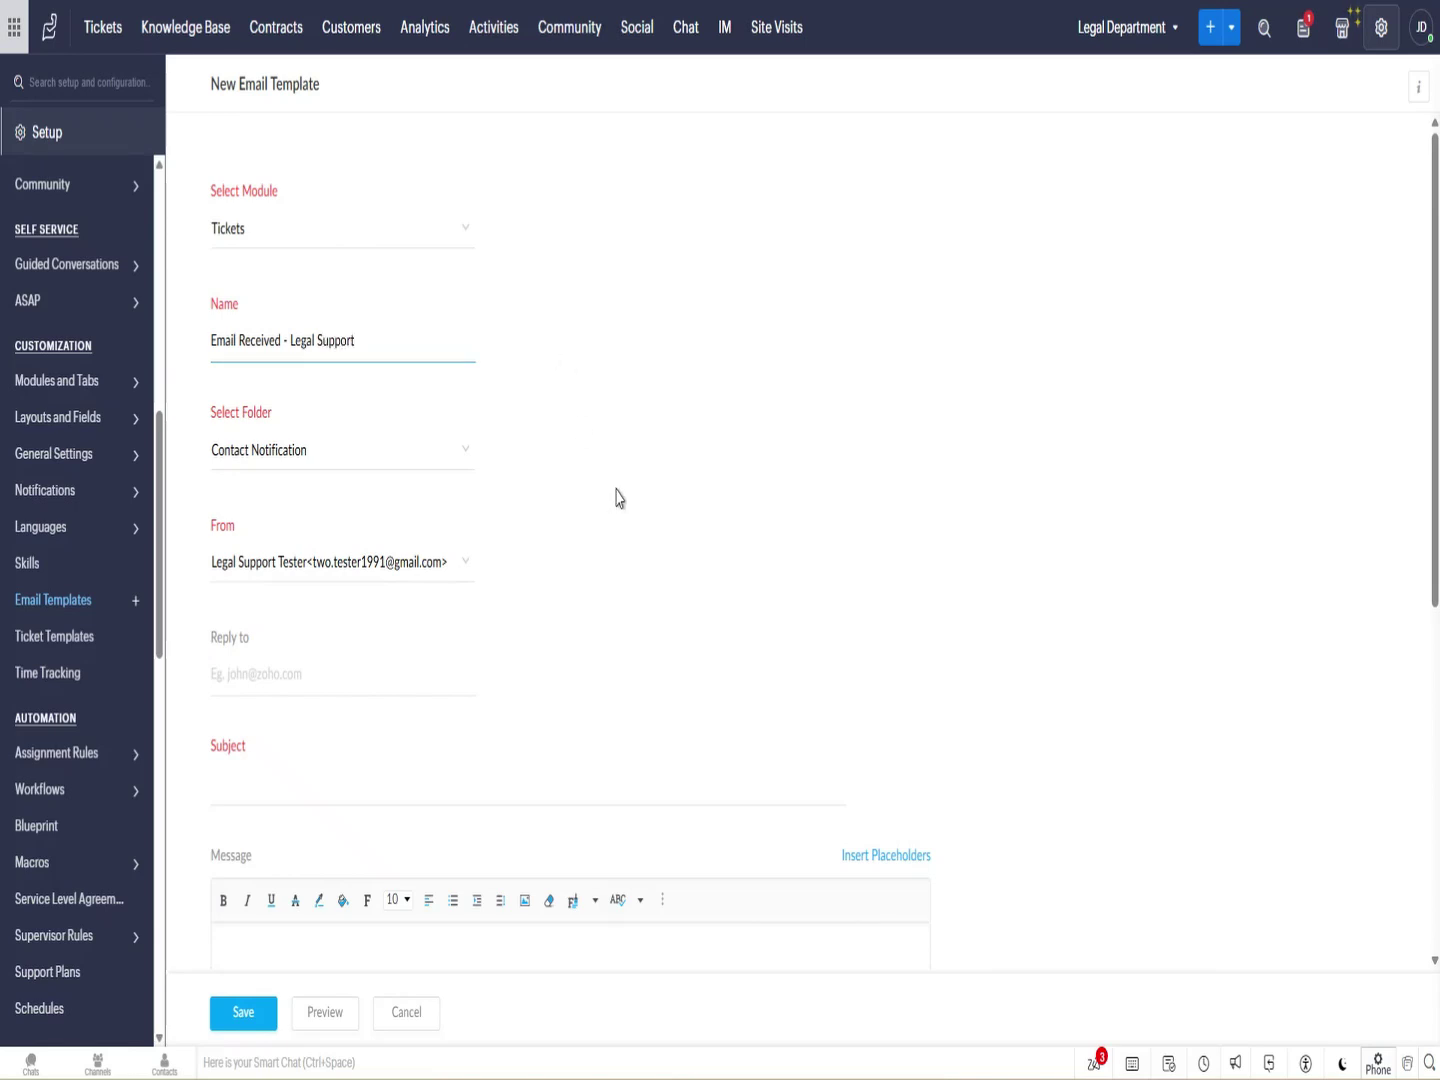
File the template in the Custom Email Templates folder and set its sender to the Legal Support Zoho Desk address.
click(262, 447)
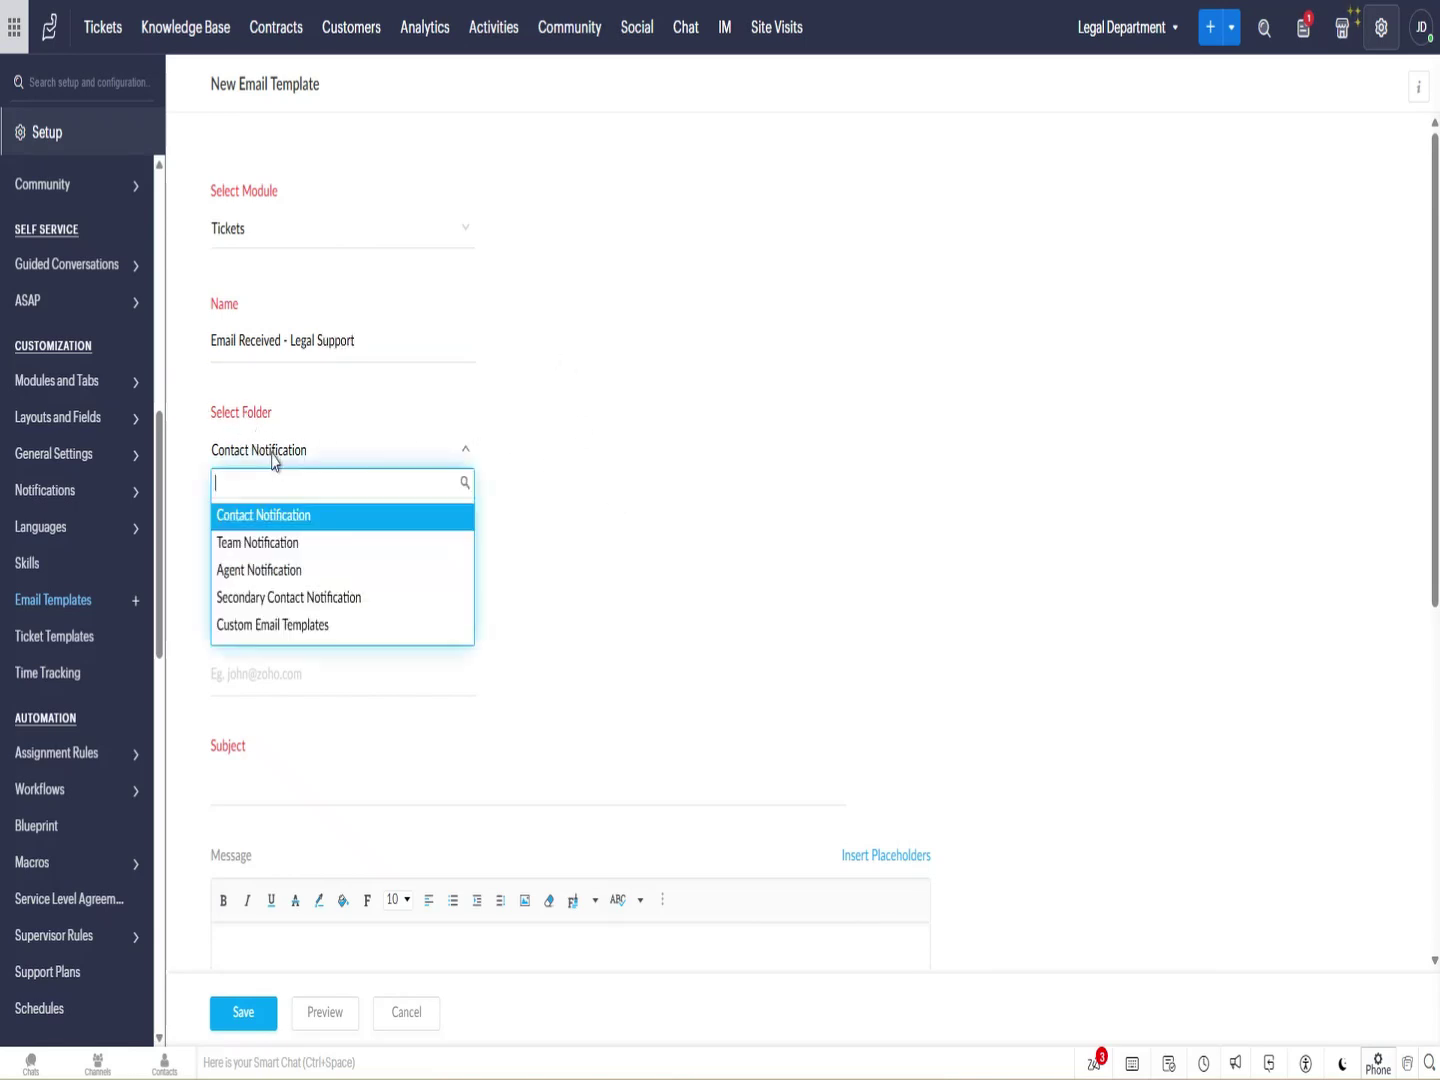
click(241, 630)
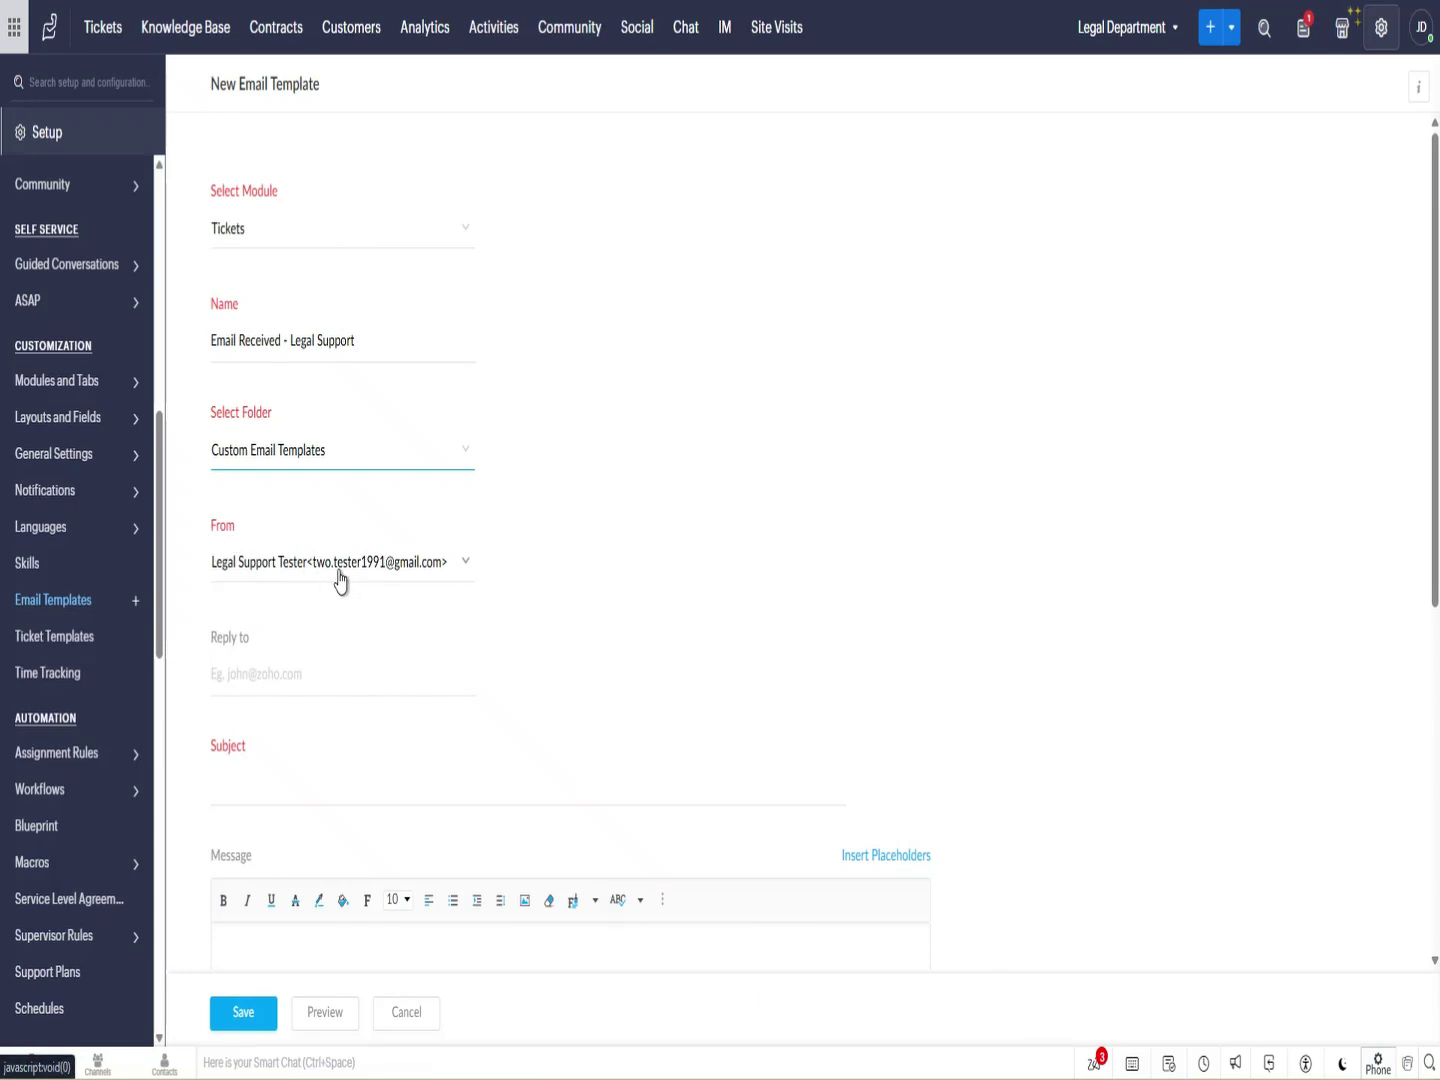
click(457, 575)
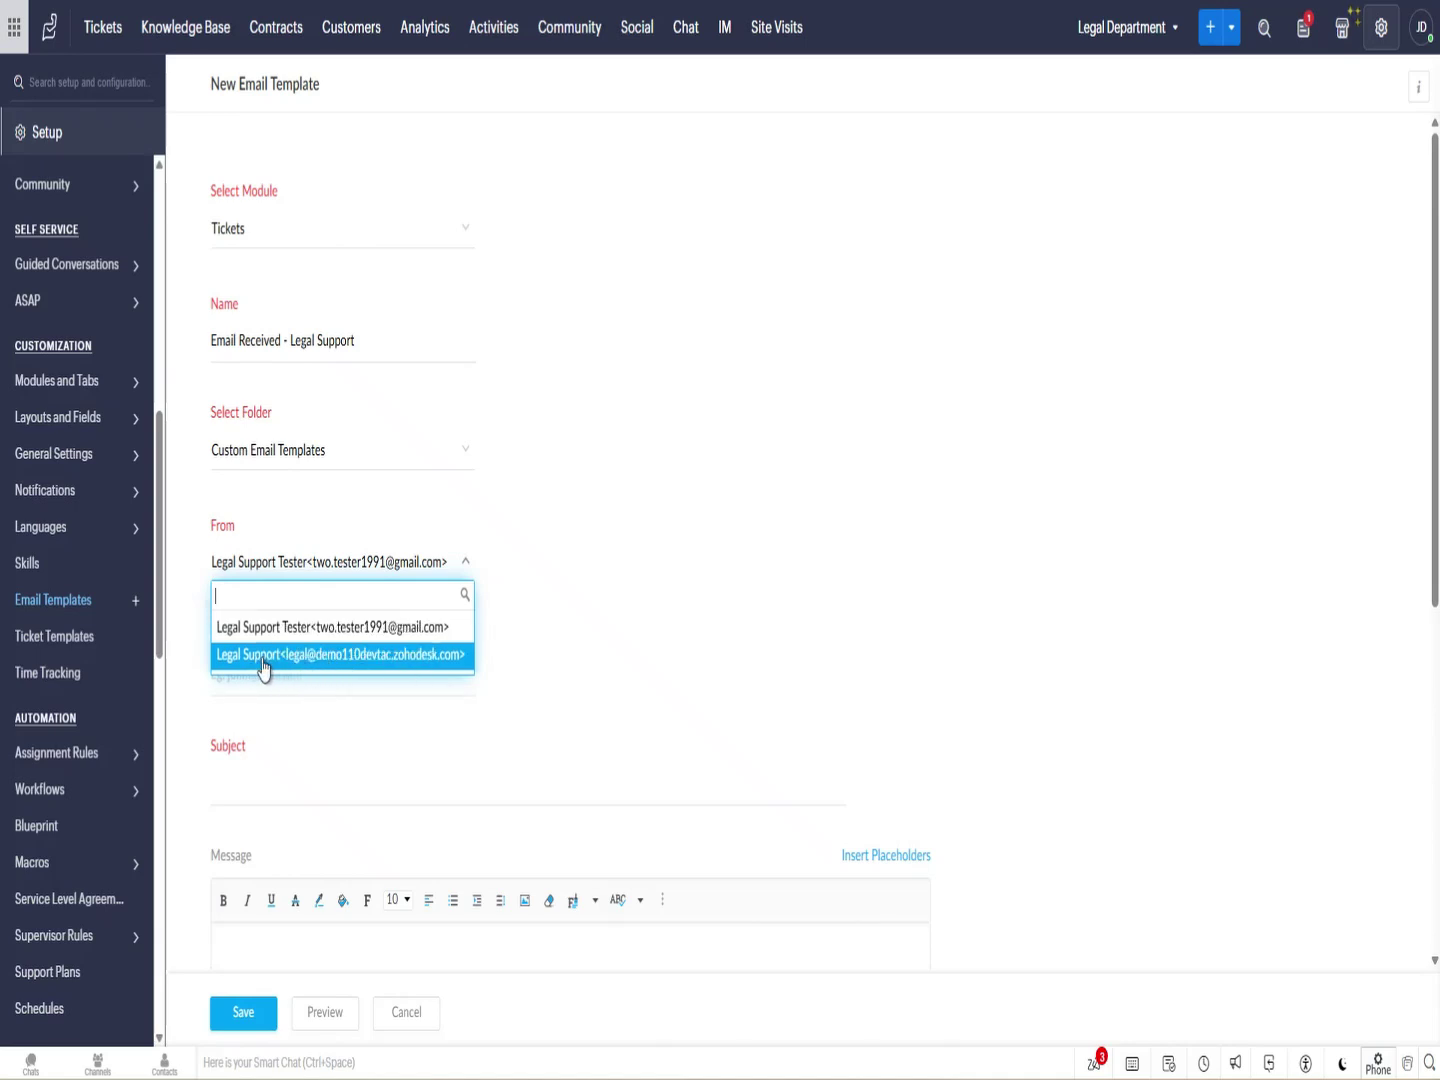
click(333, 662)
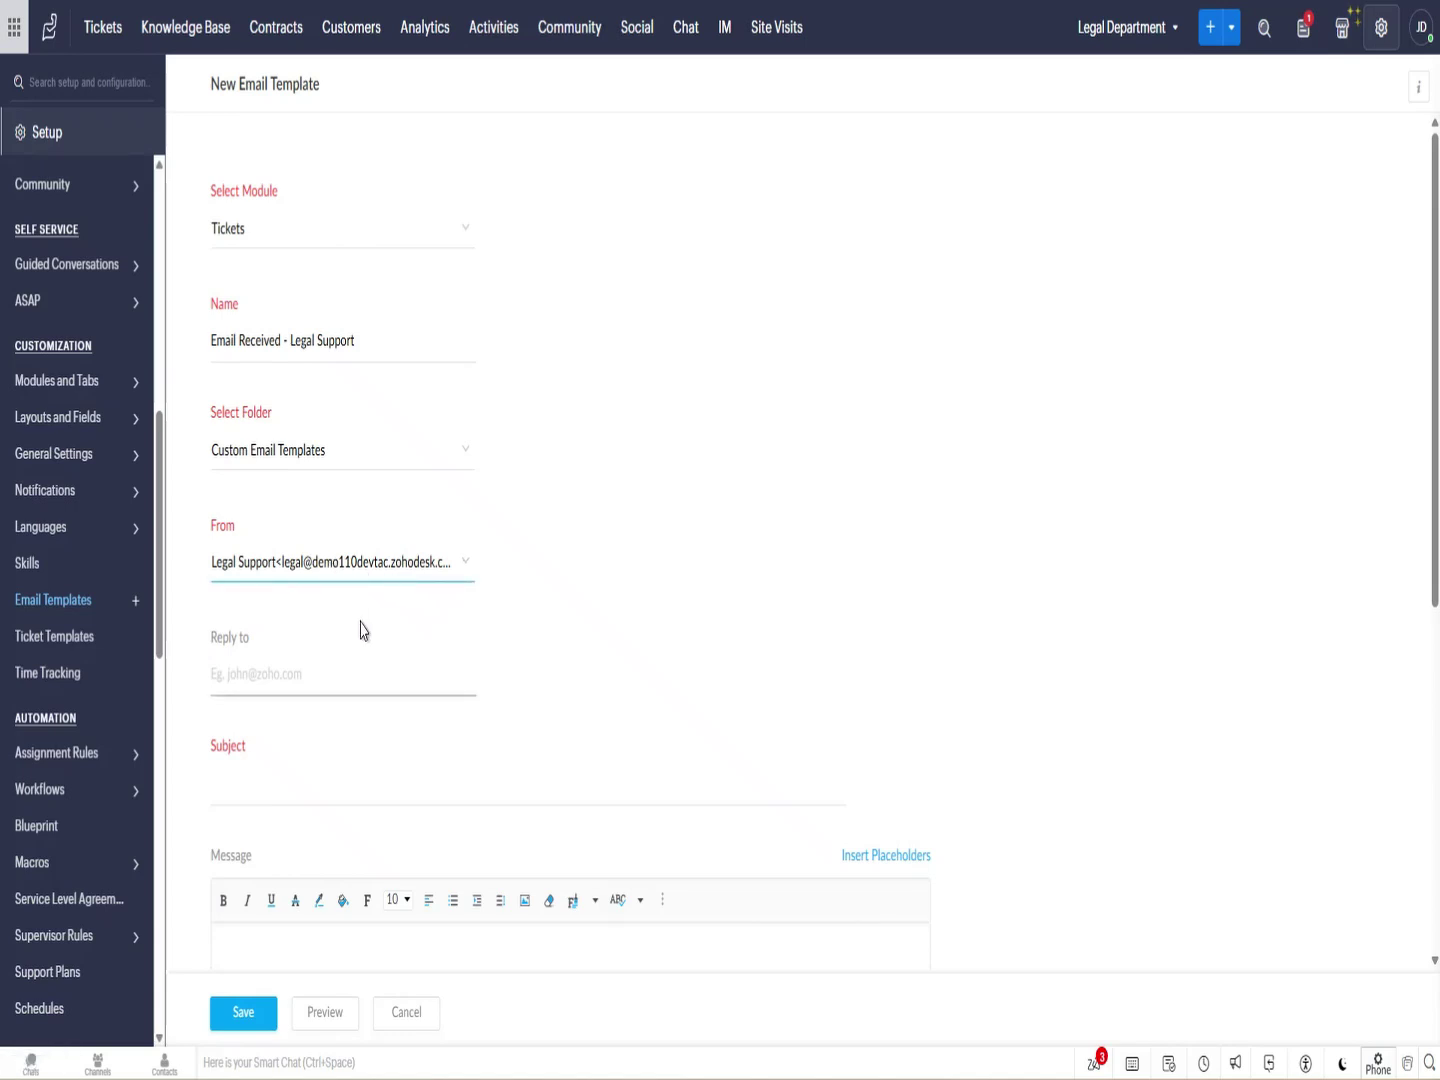
Leave the reply-to address empty and set the template's subject to "We've Received Your Request – Legal Support Team".
click(319, 676)
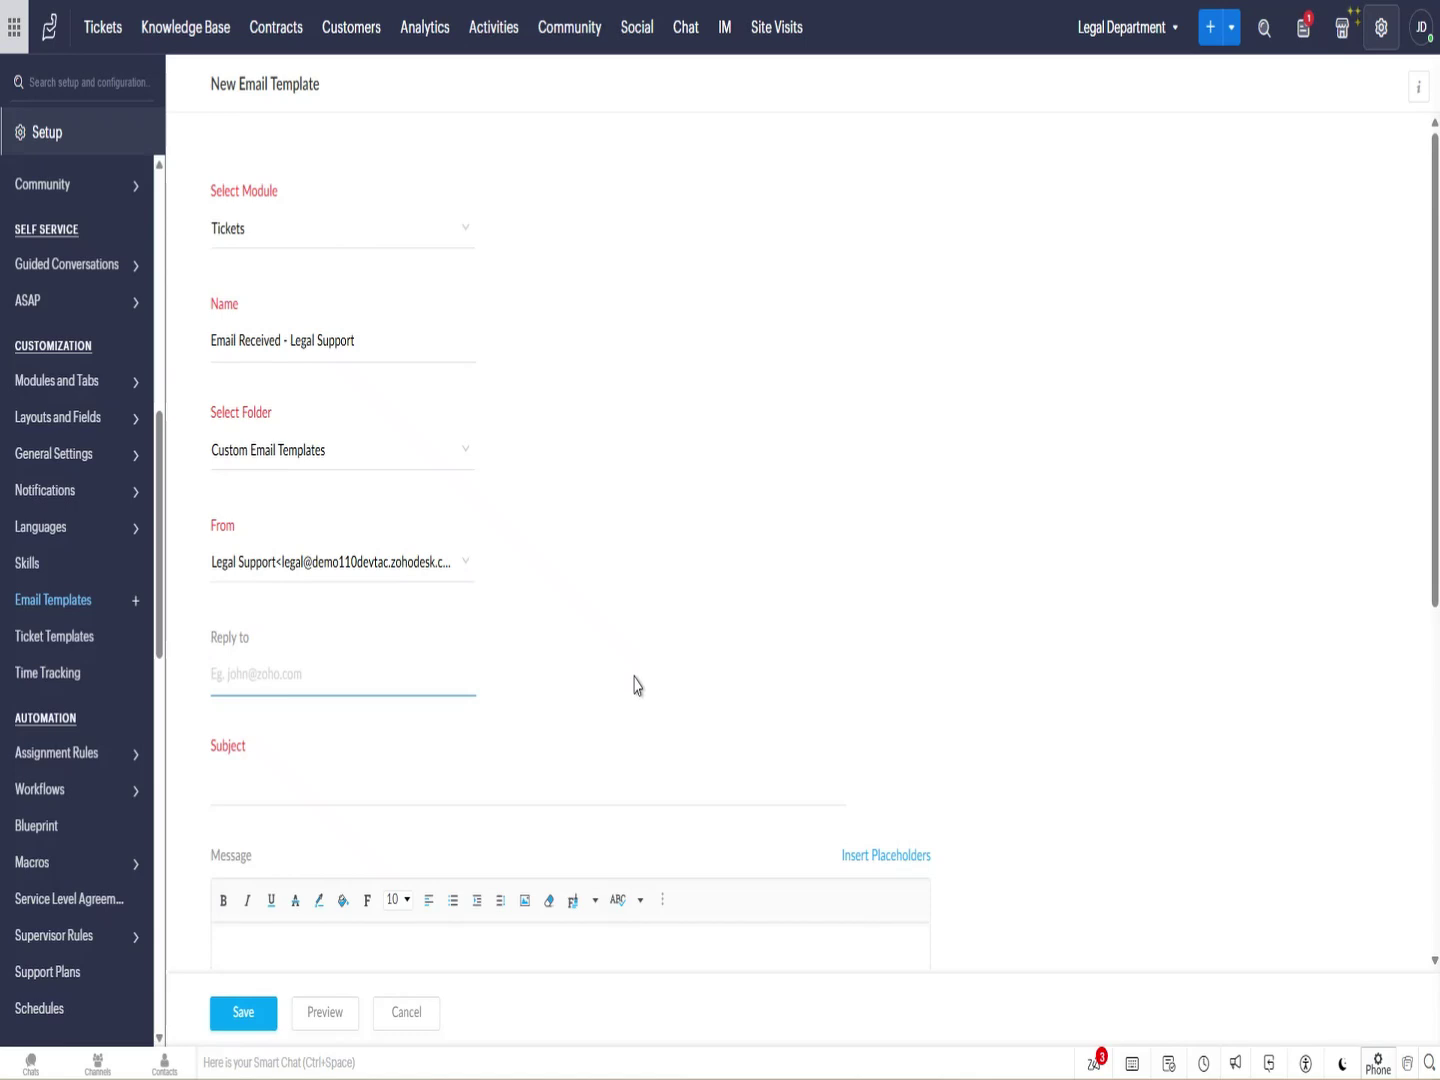
scroll(635, 687, down, 1)
click(794, 541)
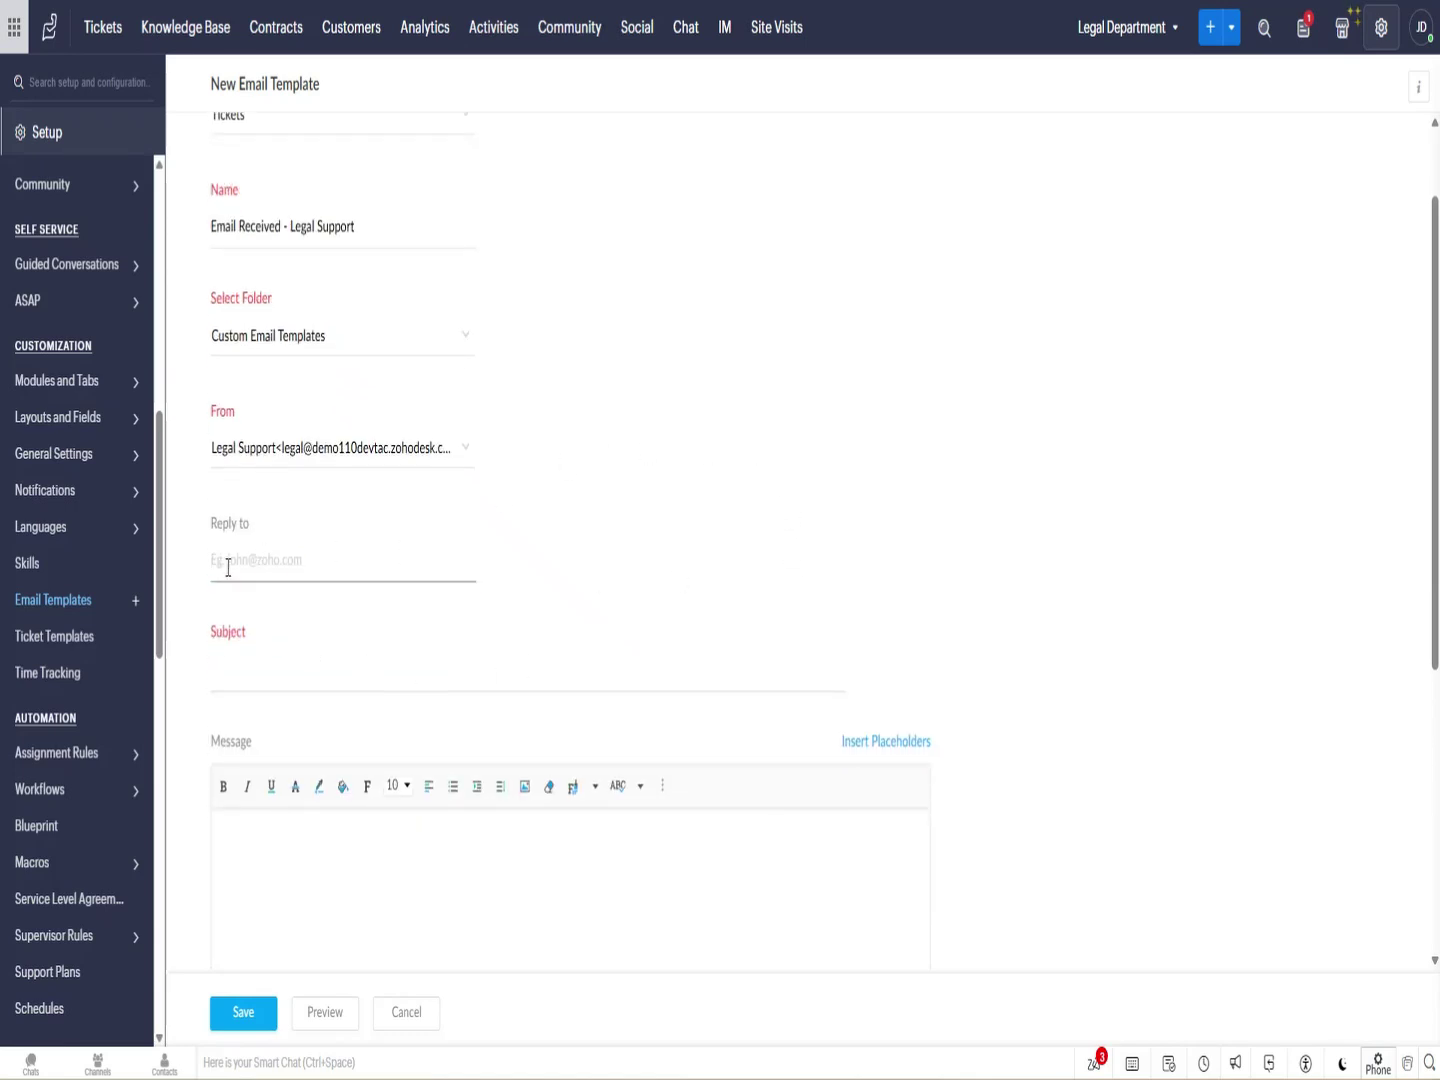
click(305, 656)
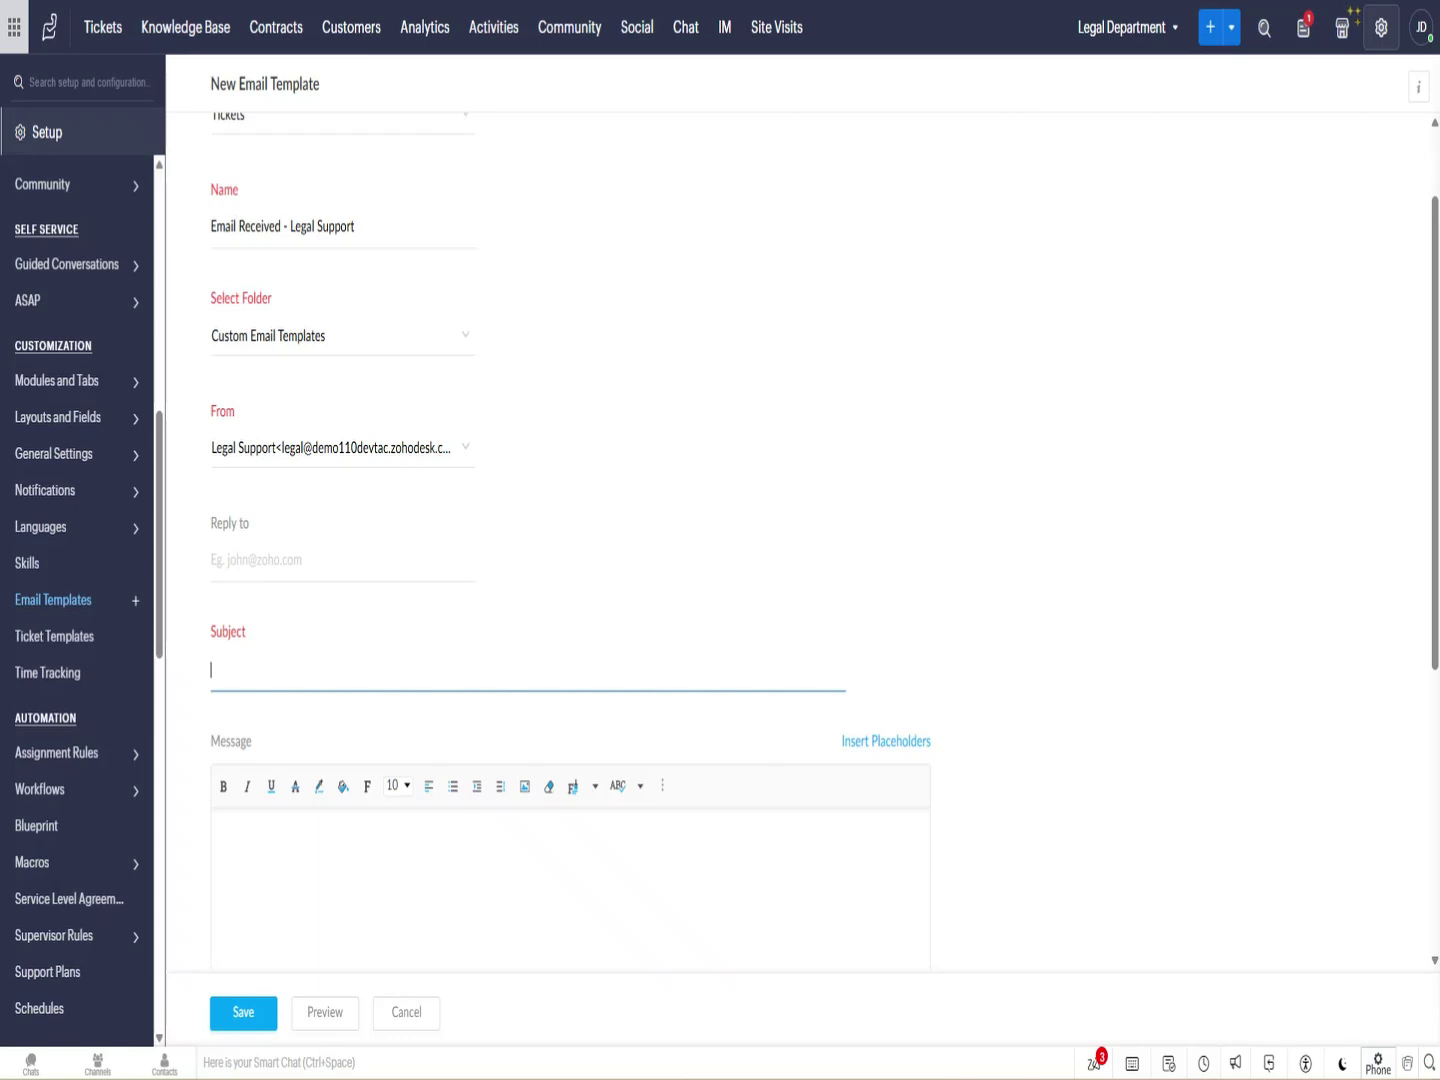
key(alt+Tab)
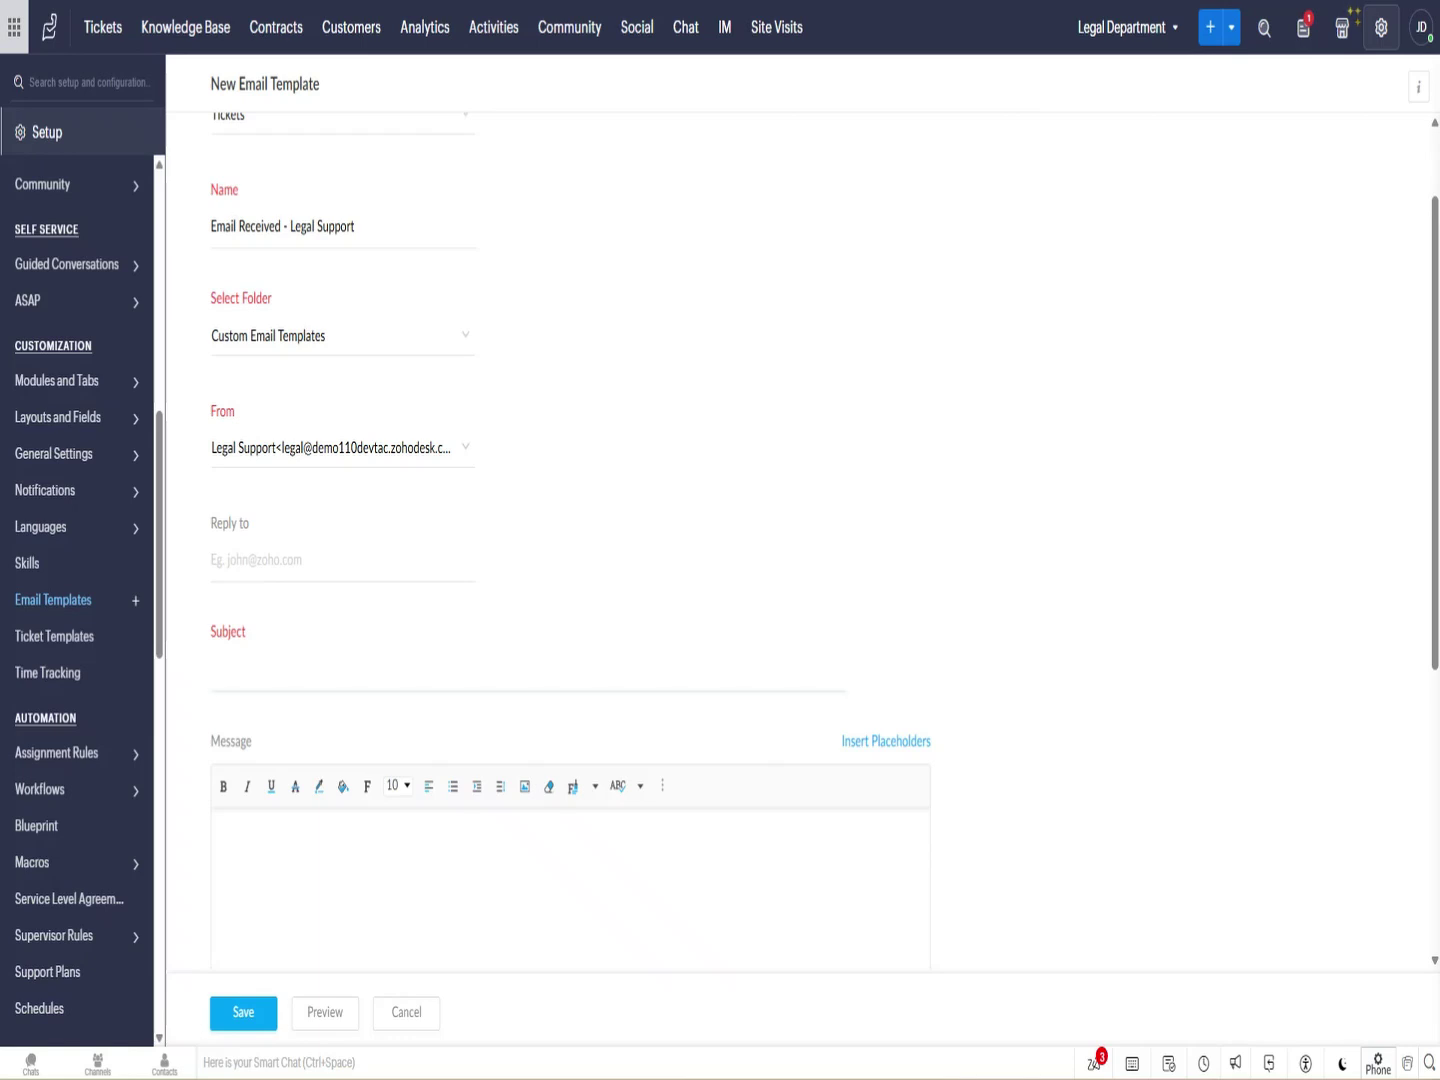
click(273, 659)
text(We've Received Your Request – Legal Support Team)
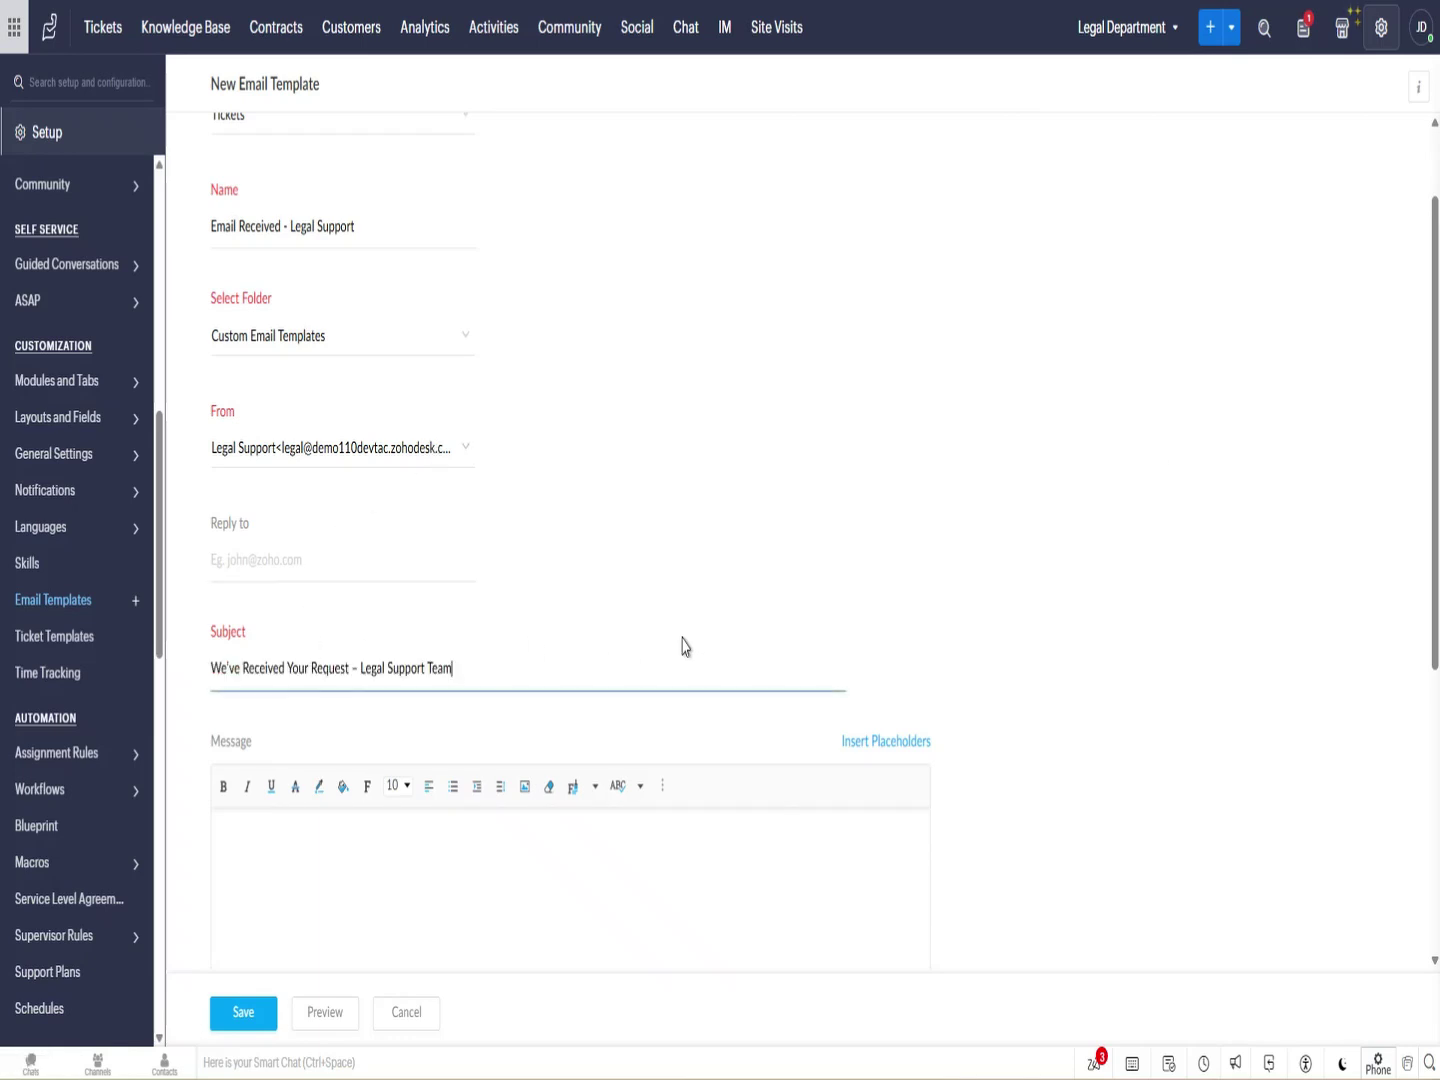
Begin the message with the greeting "Dear", the ticket's Contact Name placeholder and a comma.
scroll(690, 630, down, 3)
click(365, 535)
click(311, 329)
click(918, 472)
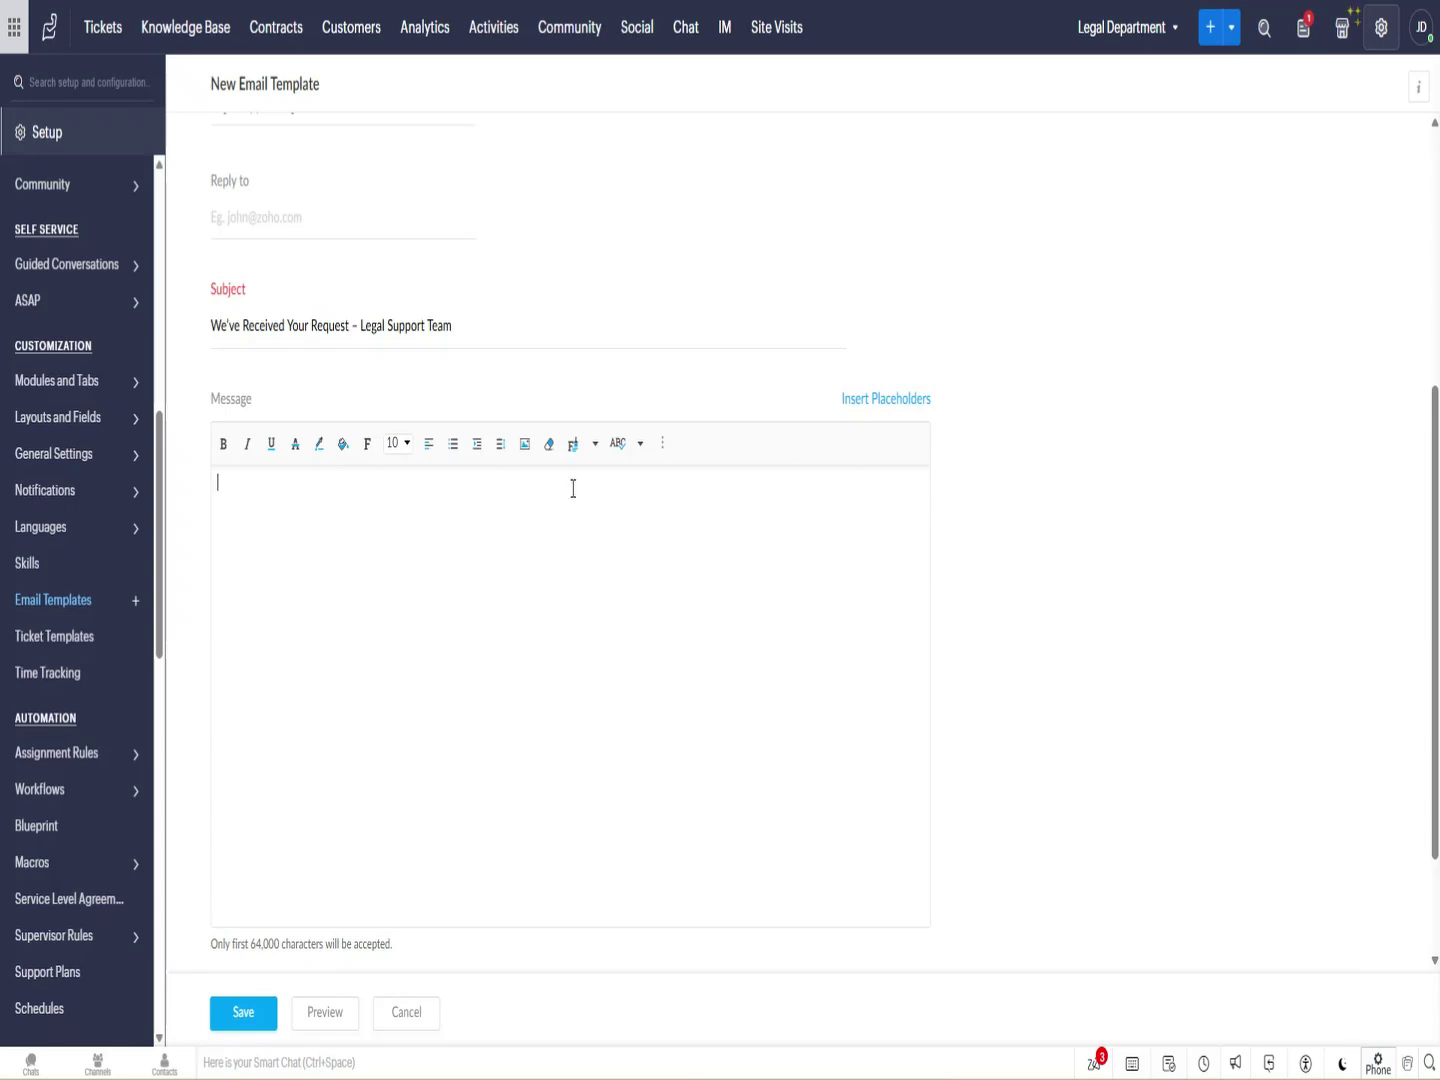
text(Dear [Customer Name],)
drag(240, 485, 318, 482)
key(BackSpace)
click(888, 399)
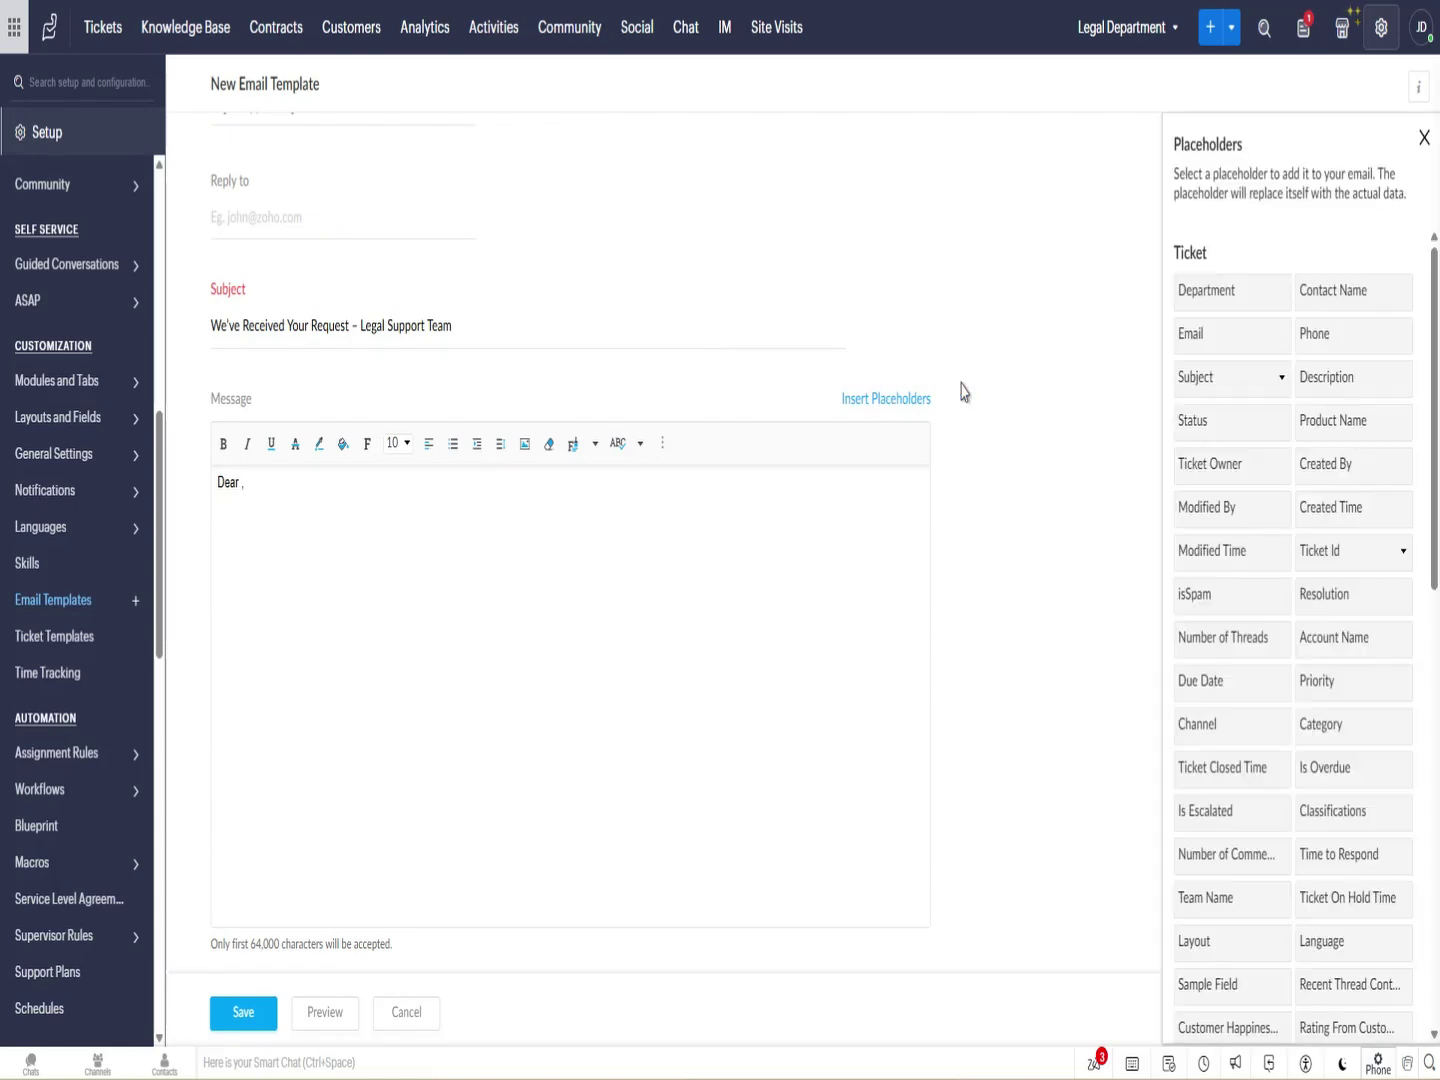
click(1354, 298)
Below the greeting, add text thanking the customer, confirming receipt with #[Ticket ID], and promising a response within 2–3 business days.
key(Return)
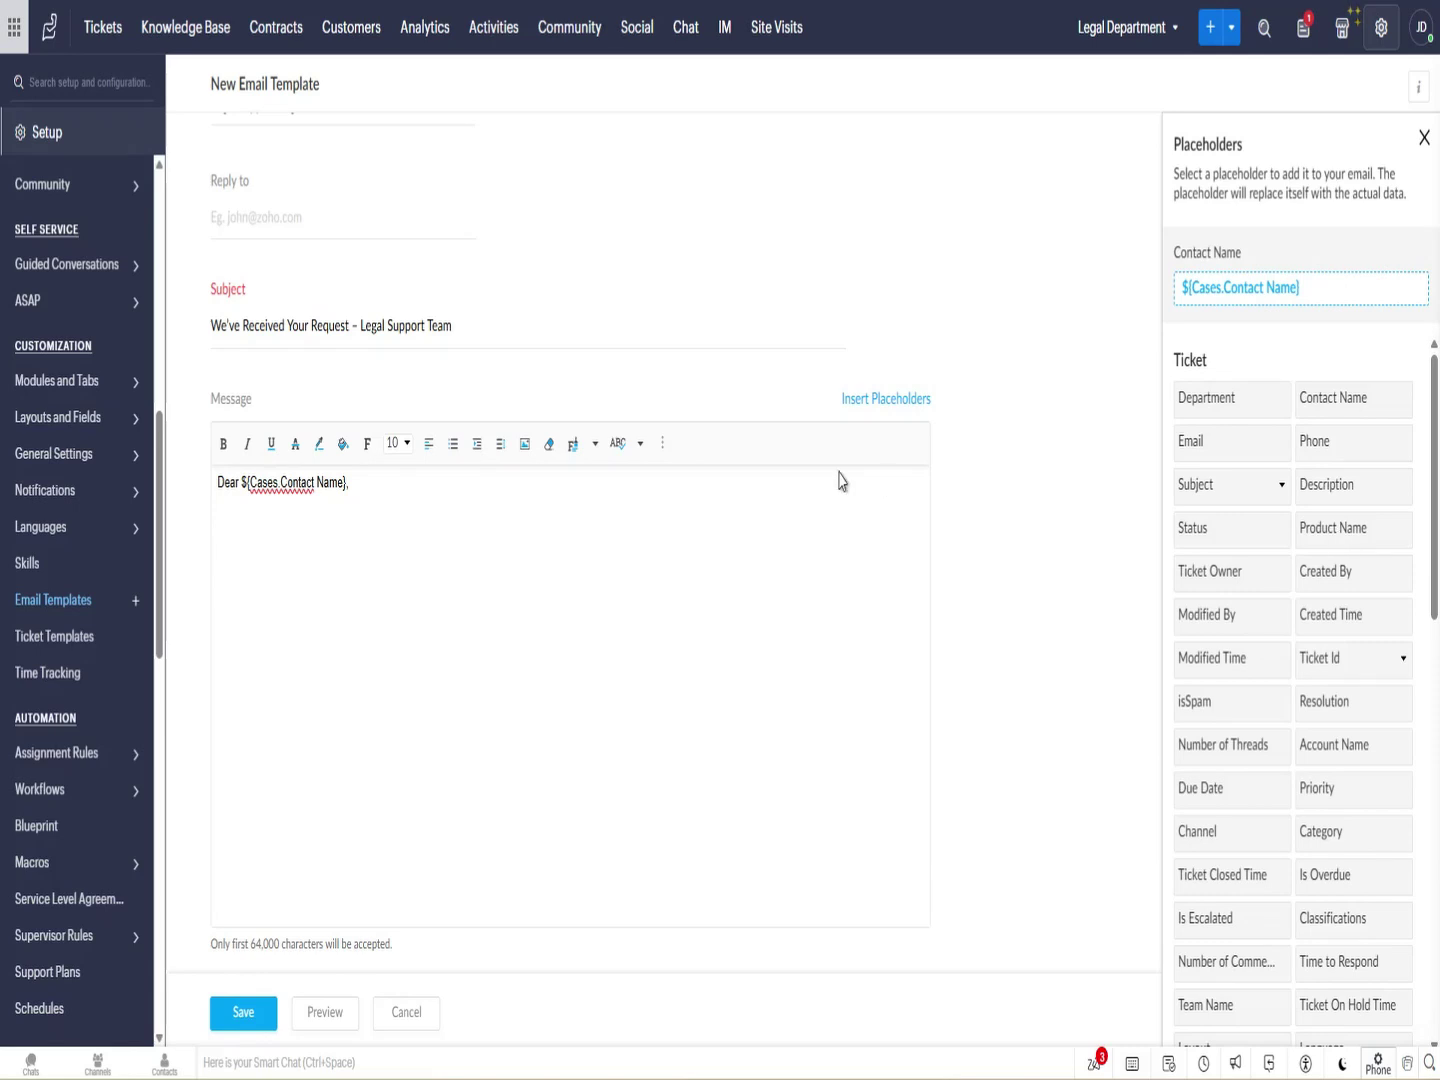
text(Thank you for contacting the Legal Support Team at AlphaTech Solutions Inc.  This is to confirm that we have successfully received your request. Your ticket number is #[Ticket ID]. A member of our legal team will review your inquiry and respond within 2–3 business days, depending on the complexity of your concern.)
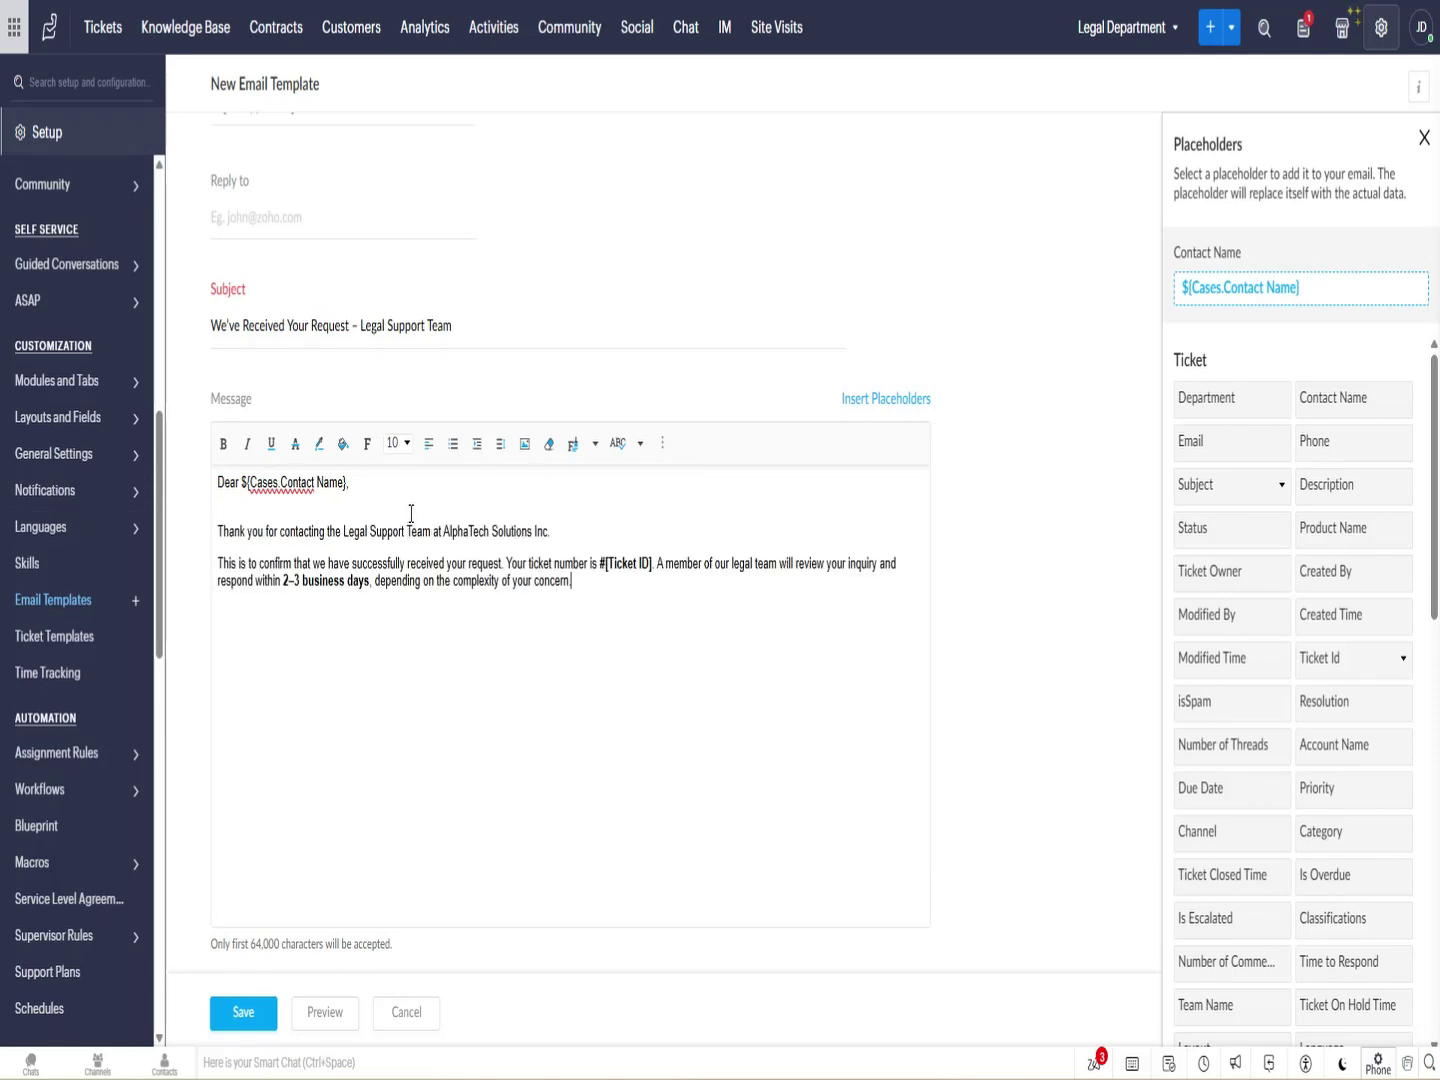
Replace the bracketed Ticket ID text in the confirmation paragraph with the ticket's Ticket Id placeholder.
click(606, 563)
drag(603, 563, 652, 564)
click(621, 569)
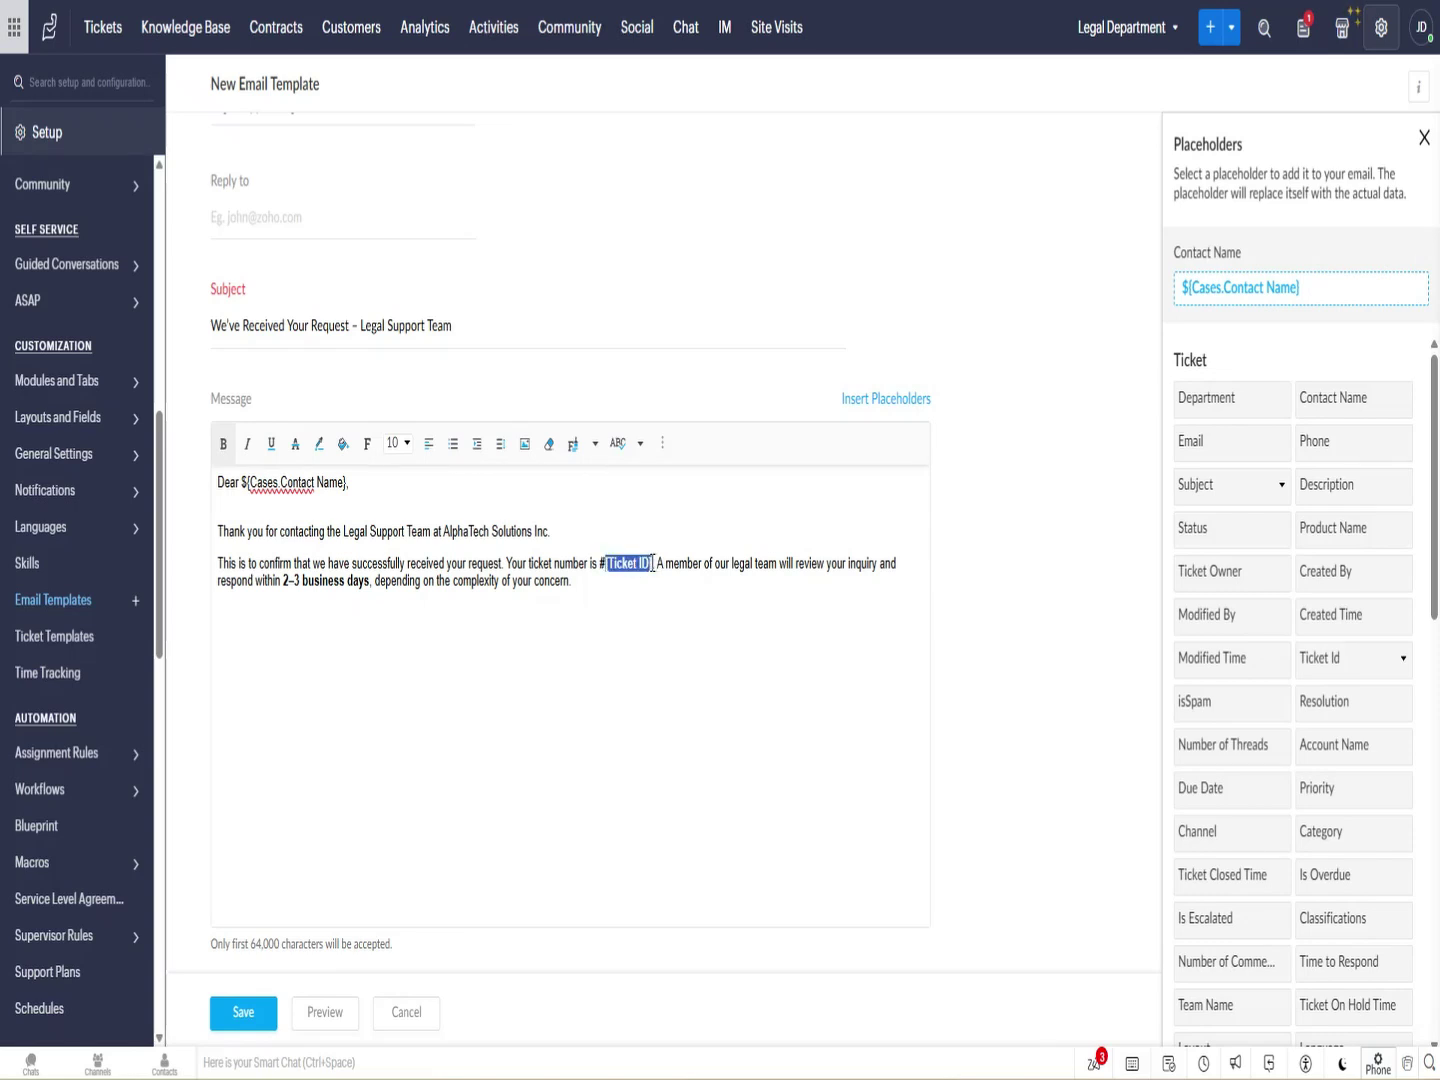
click(904, 401)
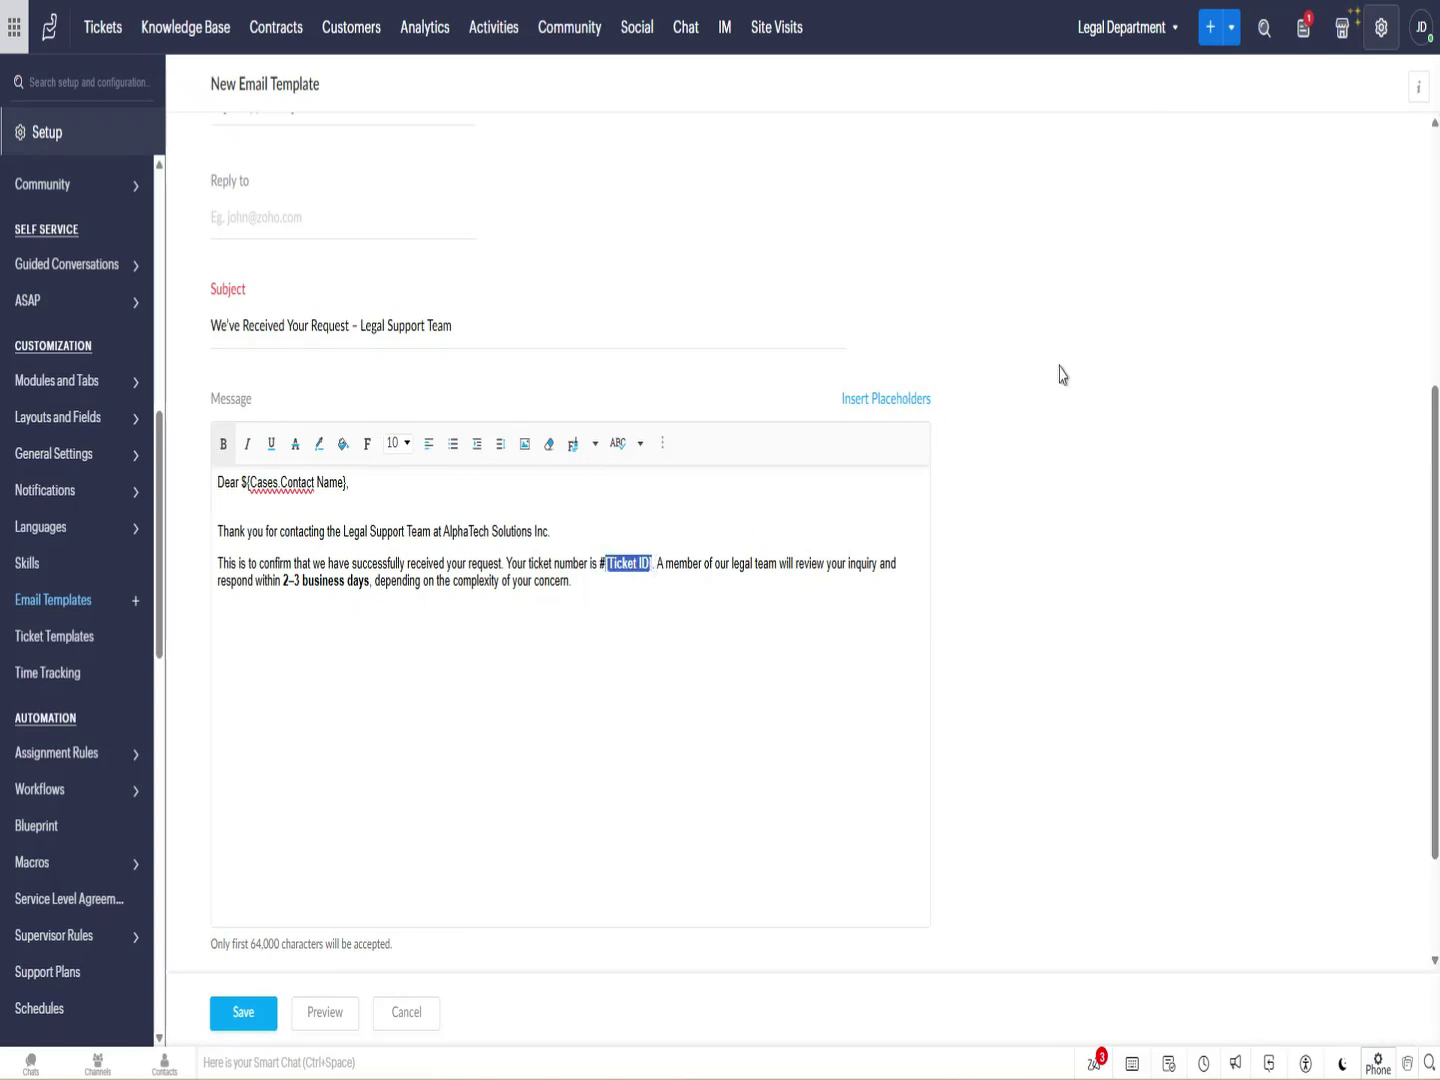
click(906, 402)
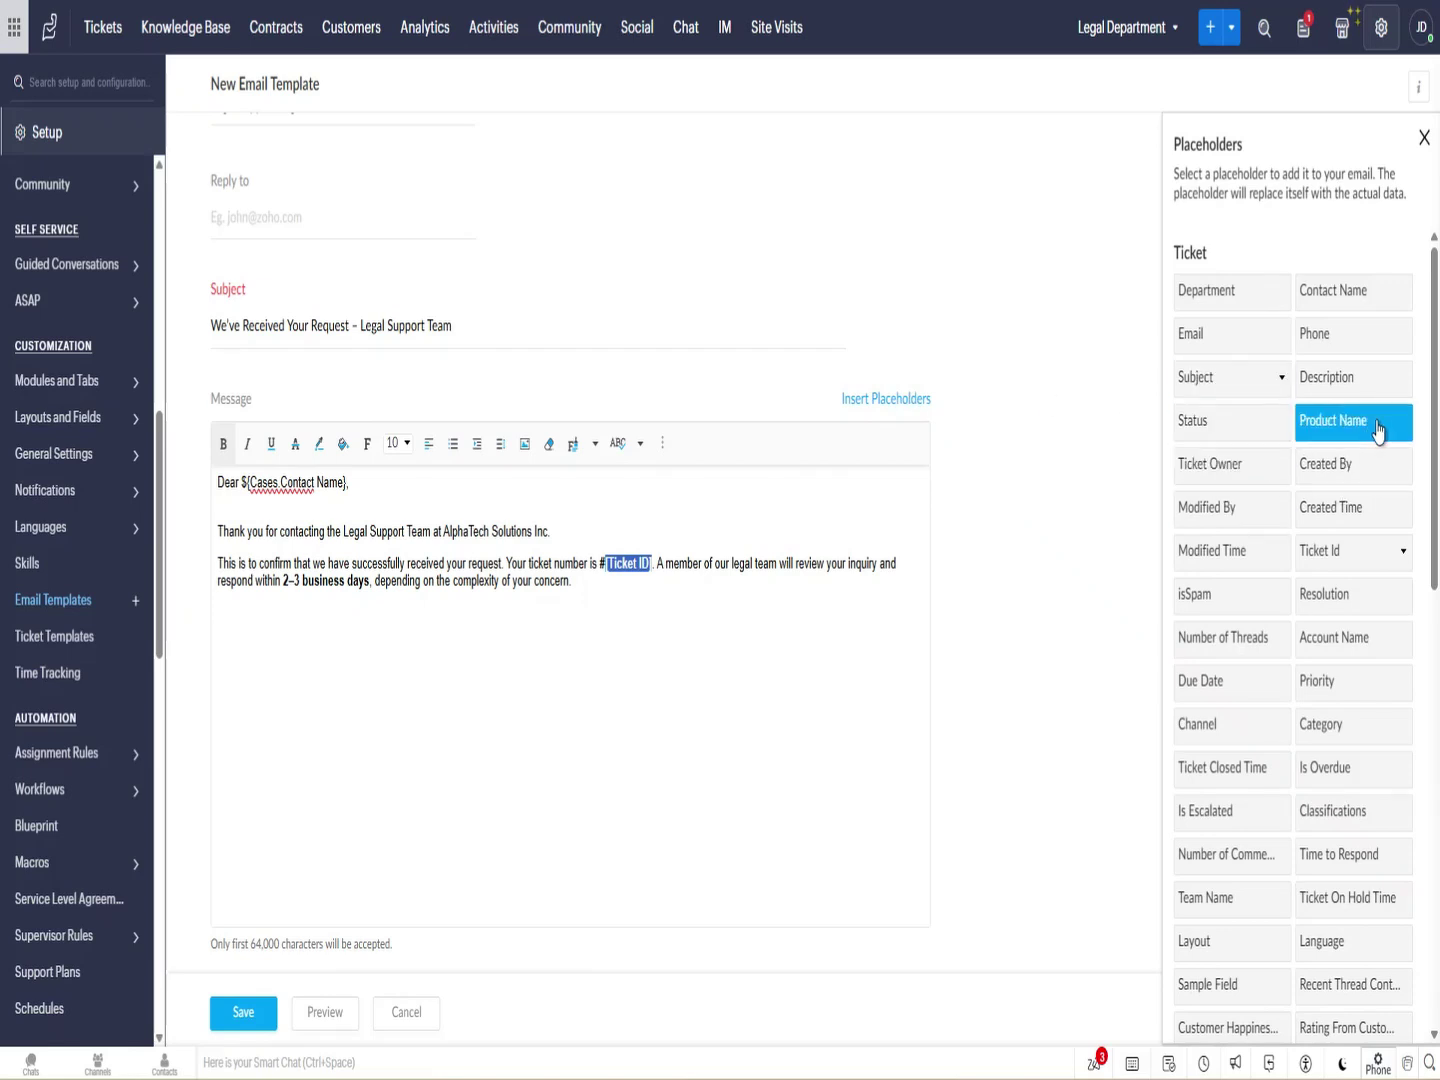
click(1404, 554)
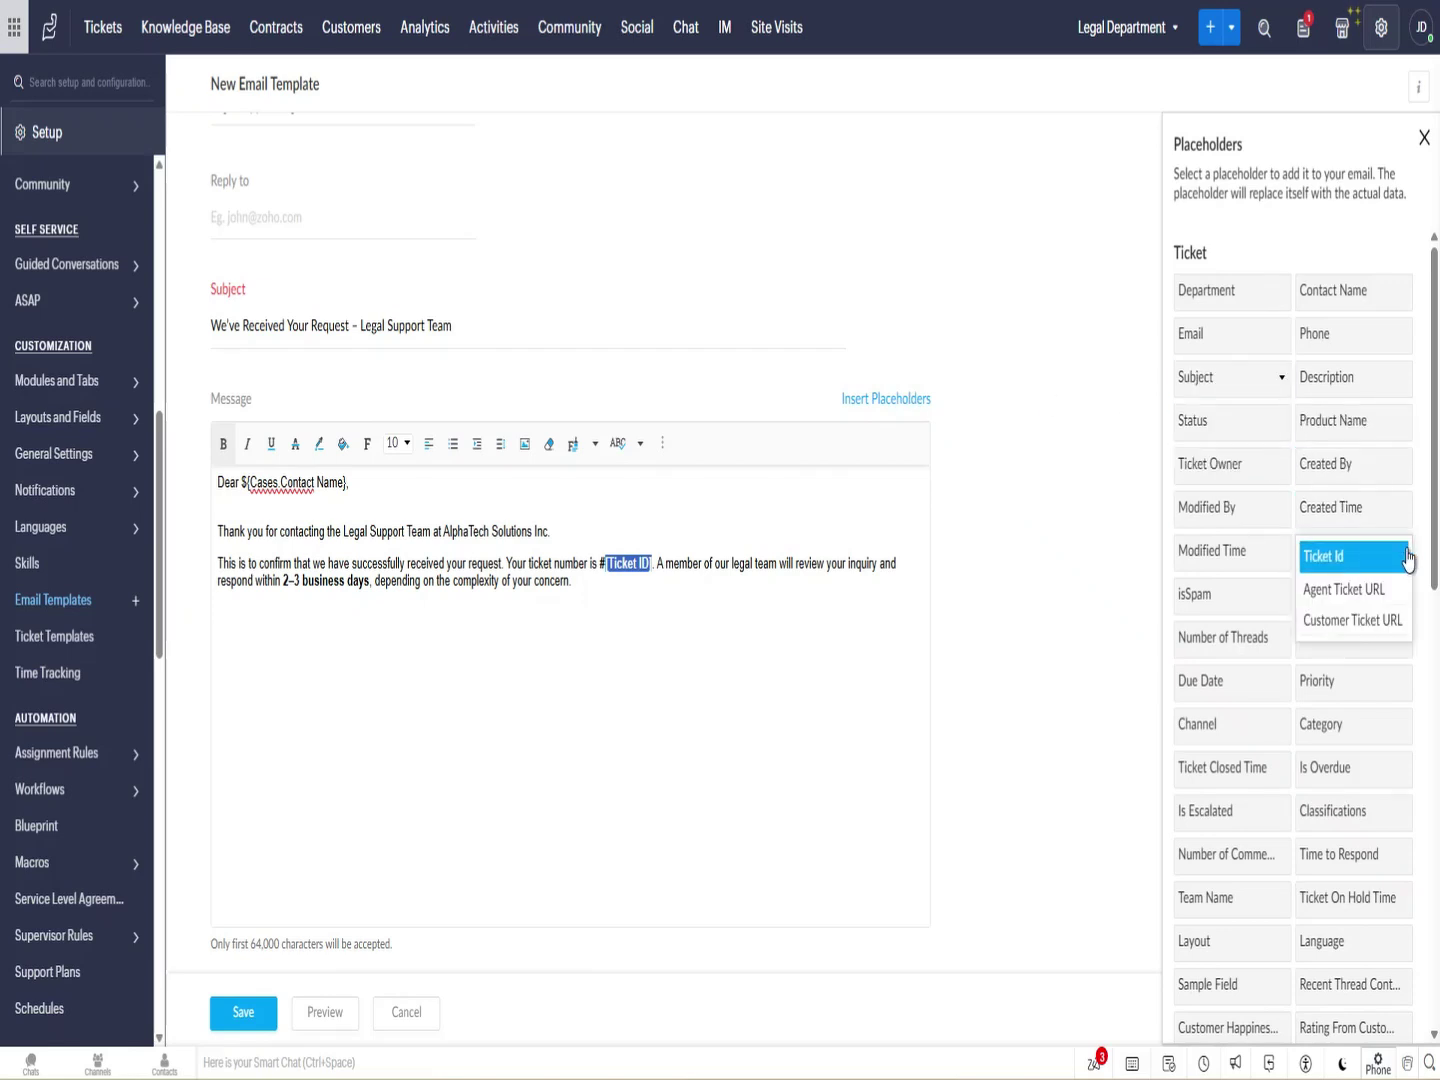
click(1350, 556)
Look through the available placeholders in the Ticket, Ticket Owner, Agent and Organization groups.
scroll(1399, 600, down, 3)
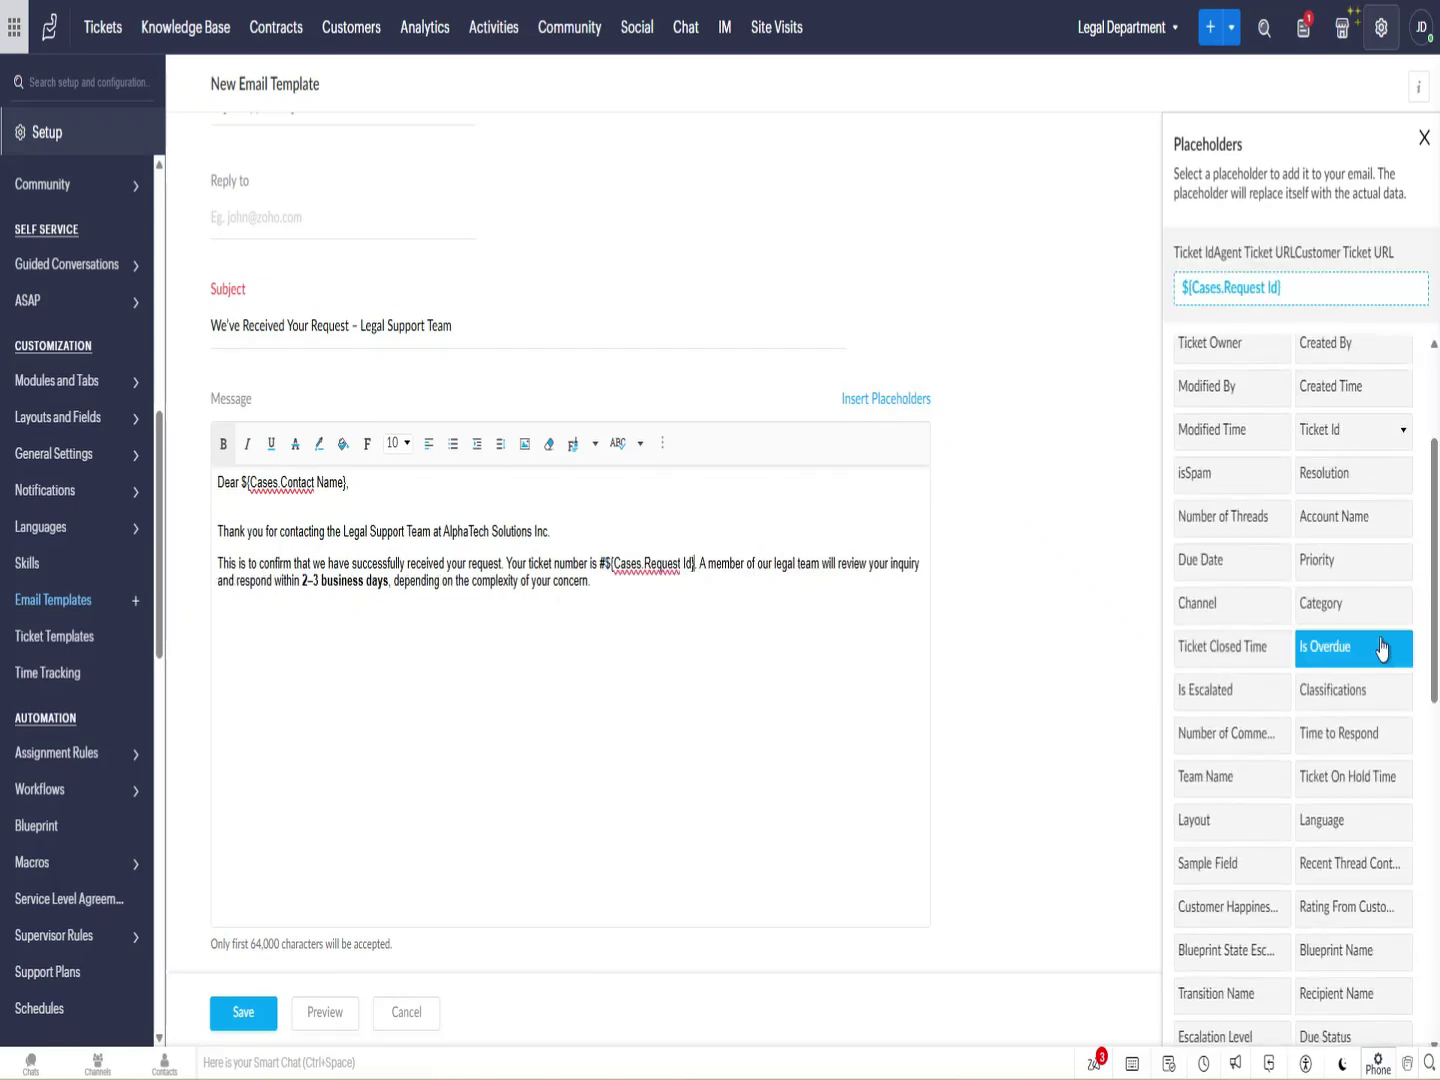
scroll(1382, 650, down, 3)
scroll(1330, 645, down, 2)
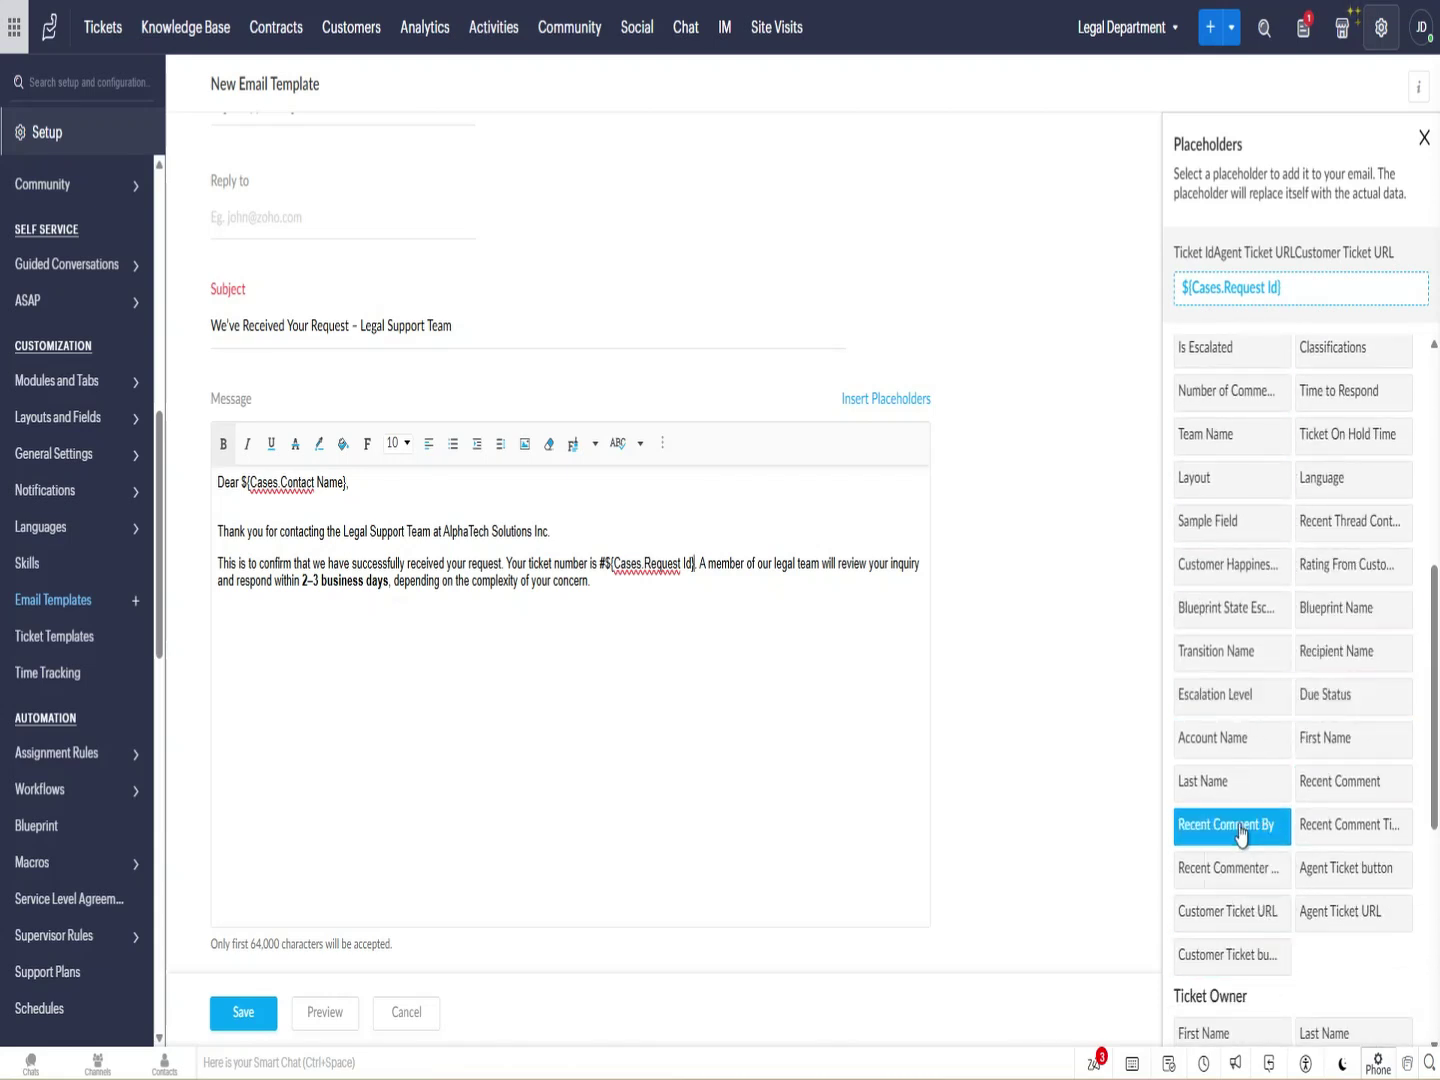
scroll(1236, 741, up, 2)
scroll(1228, 510, up, 2)
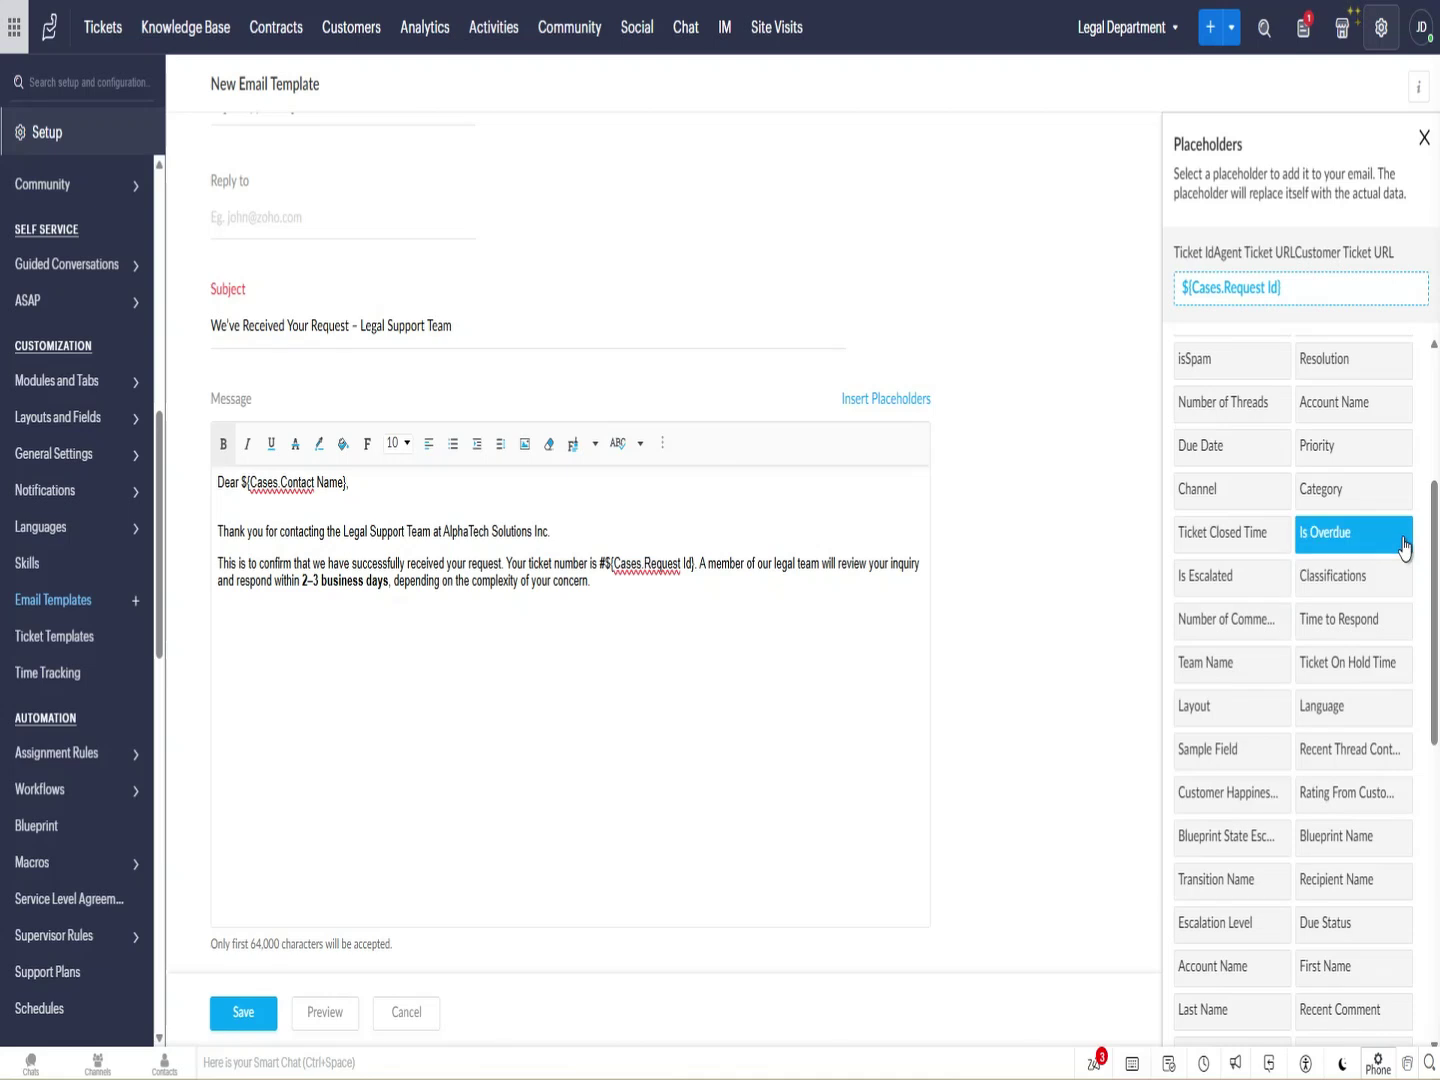
scroll(1399, 547, up, 7)
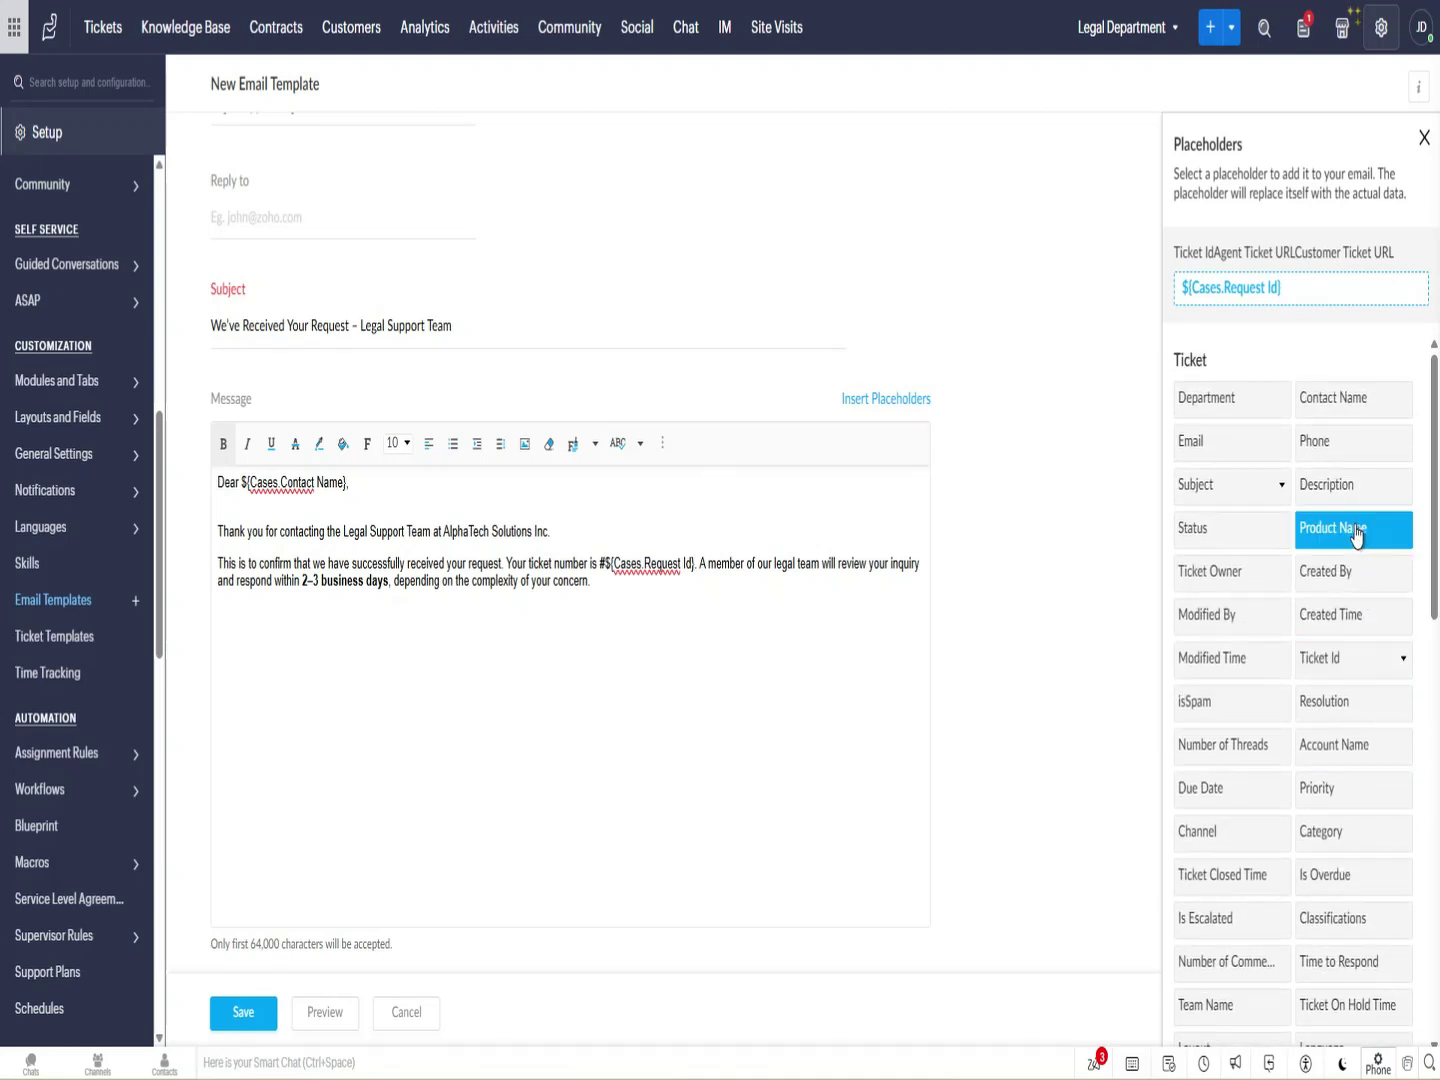
scroll(1230, 790, down, 9)
scroll(1230, 651, down, 6)
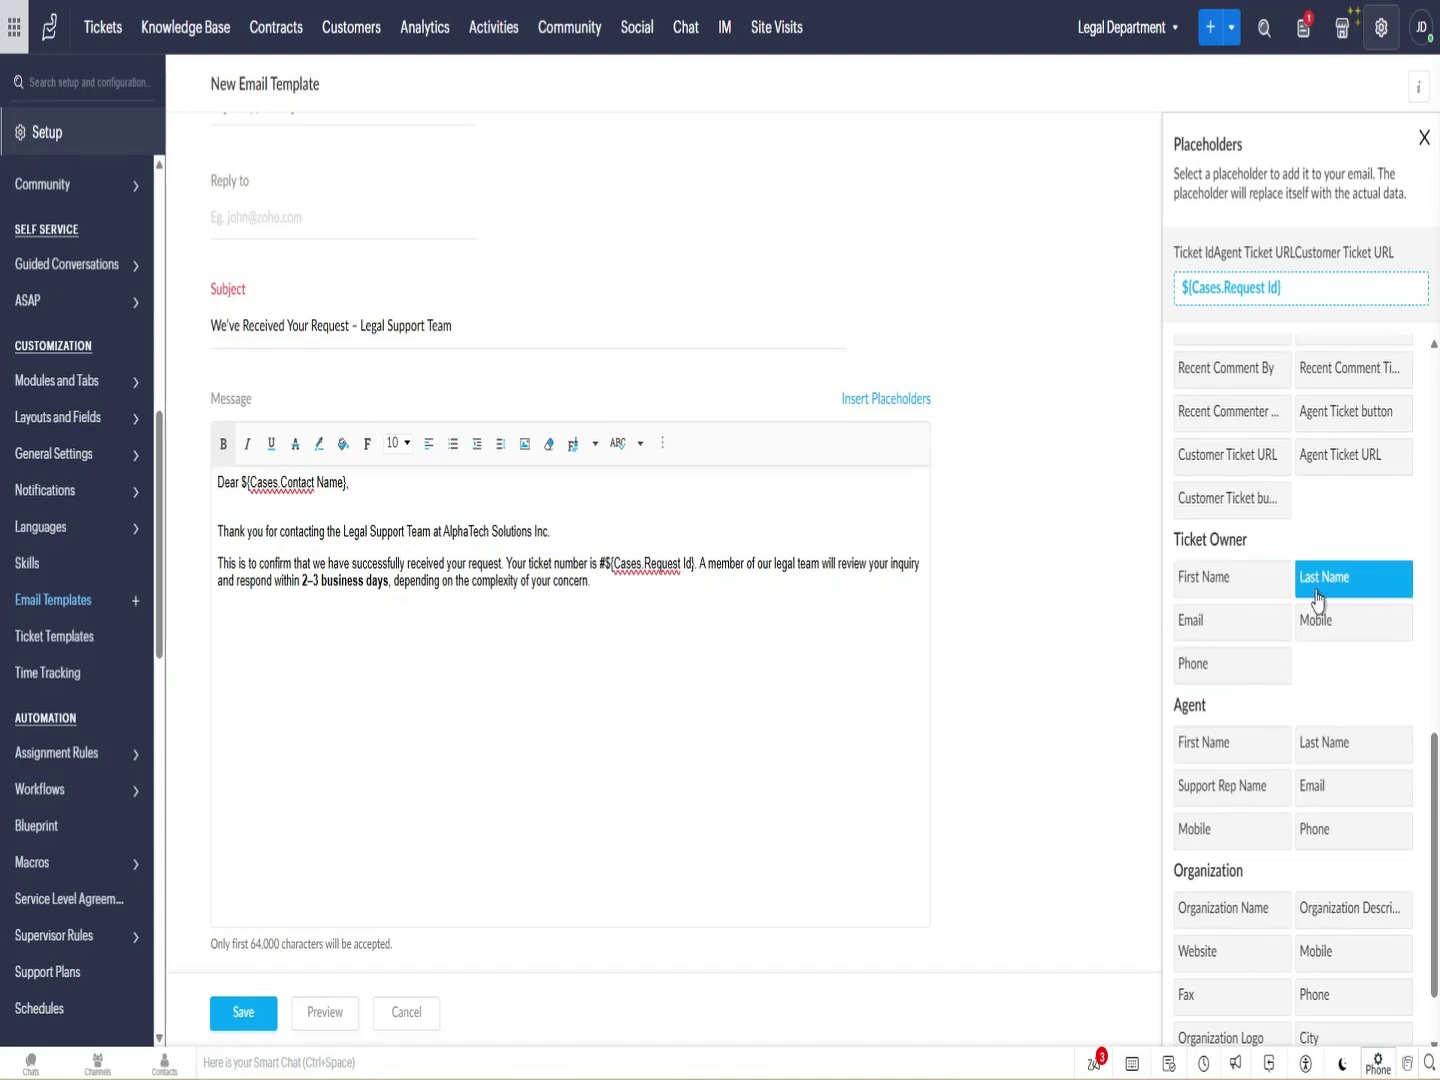
scroll(1360, 744, down, 2)
Make the ticket number placeholder in the confirmation paragraph bold, including its # sign.
click(698, 635)
click(685, 590)
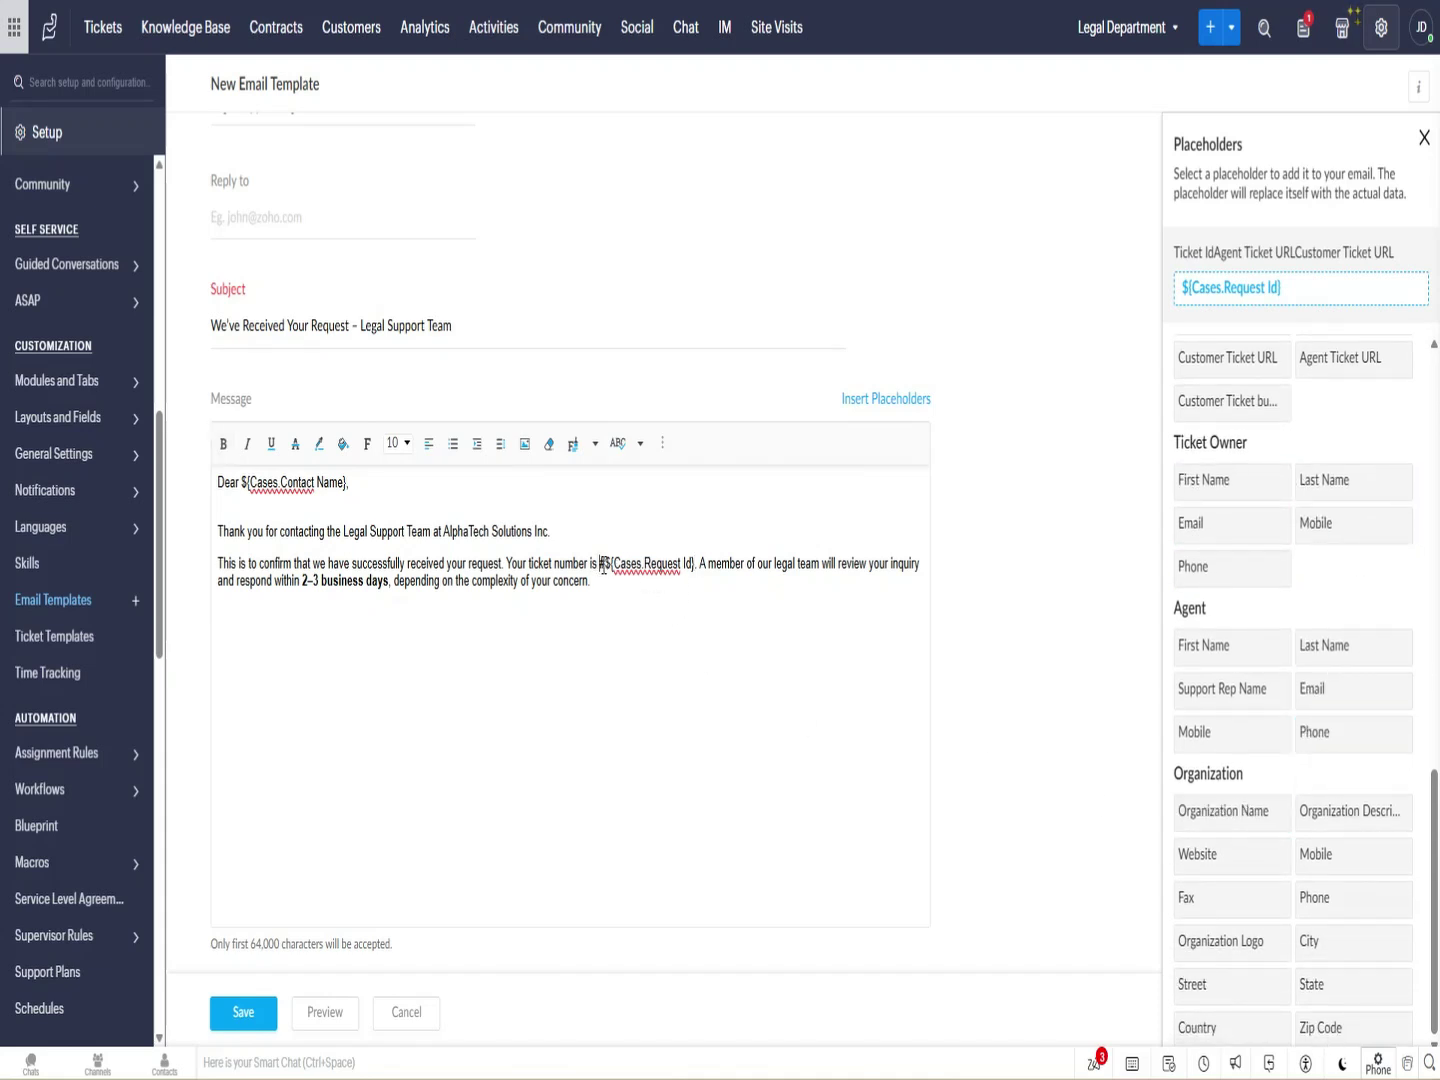
drag(602, 566, 686, 567)
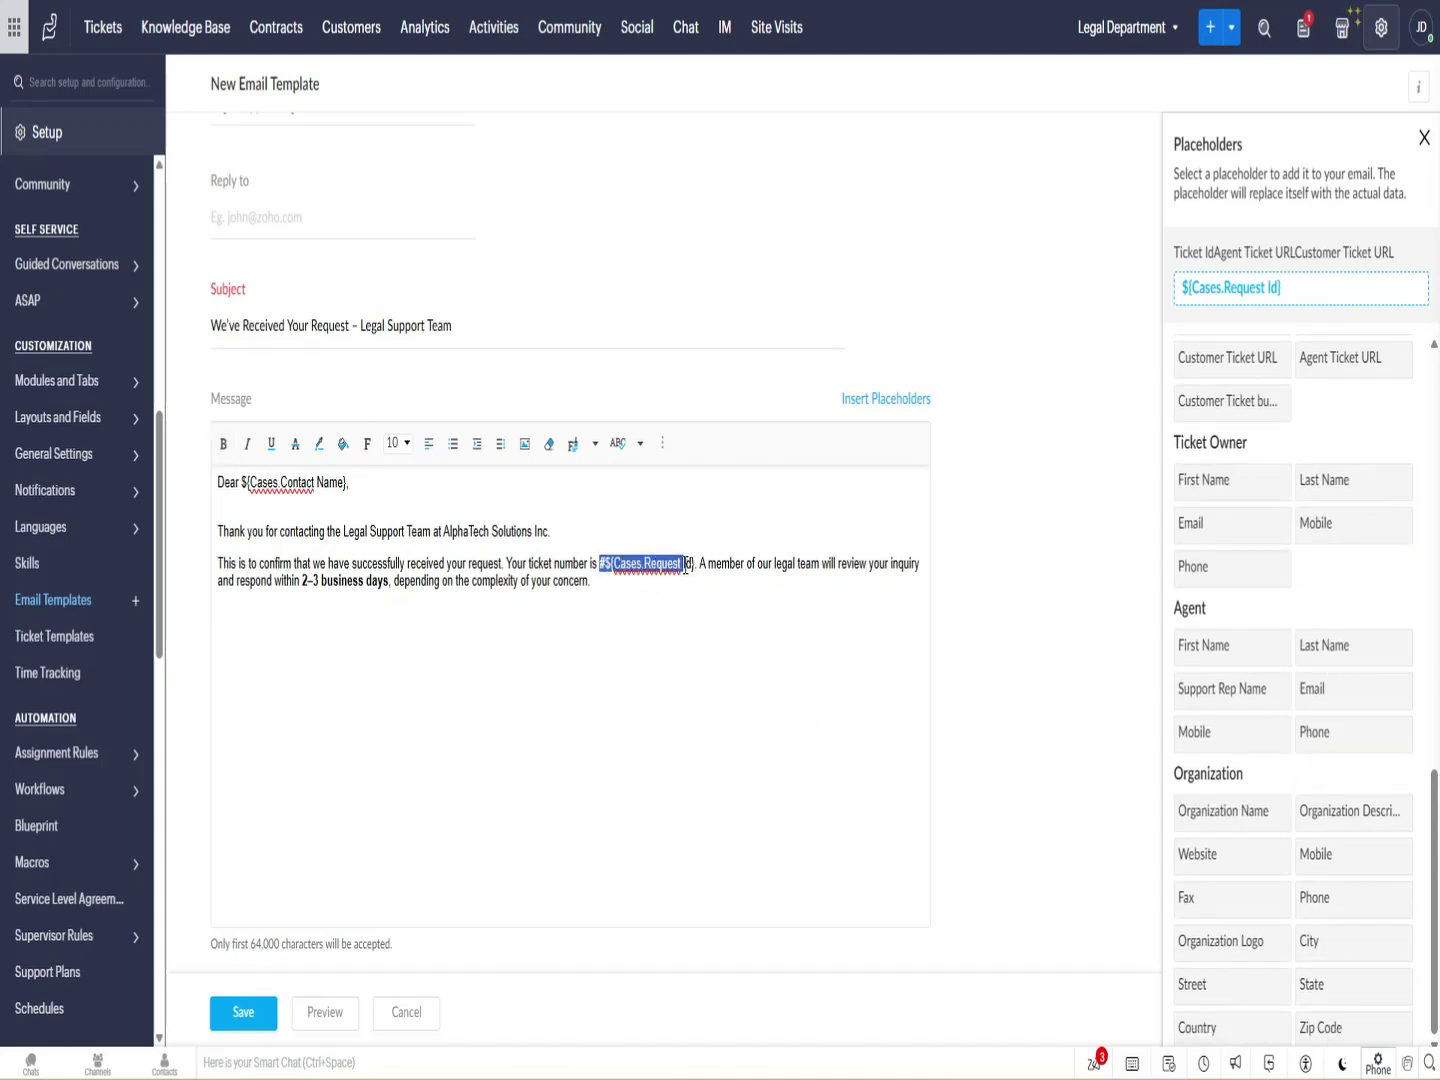
click(223, 444)
click(688, 641)
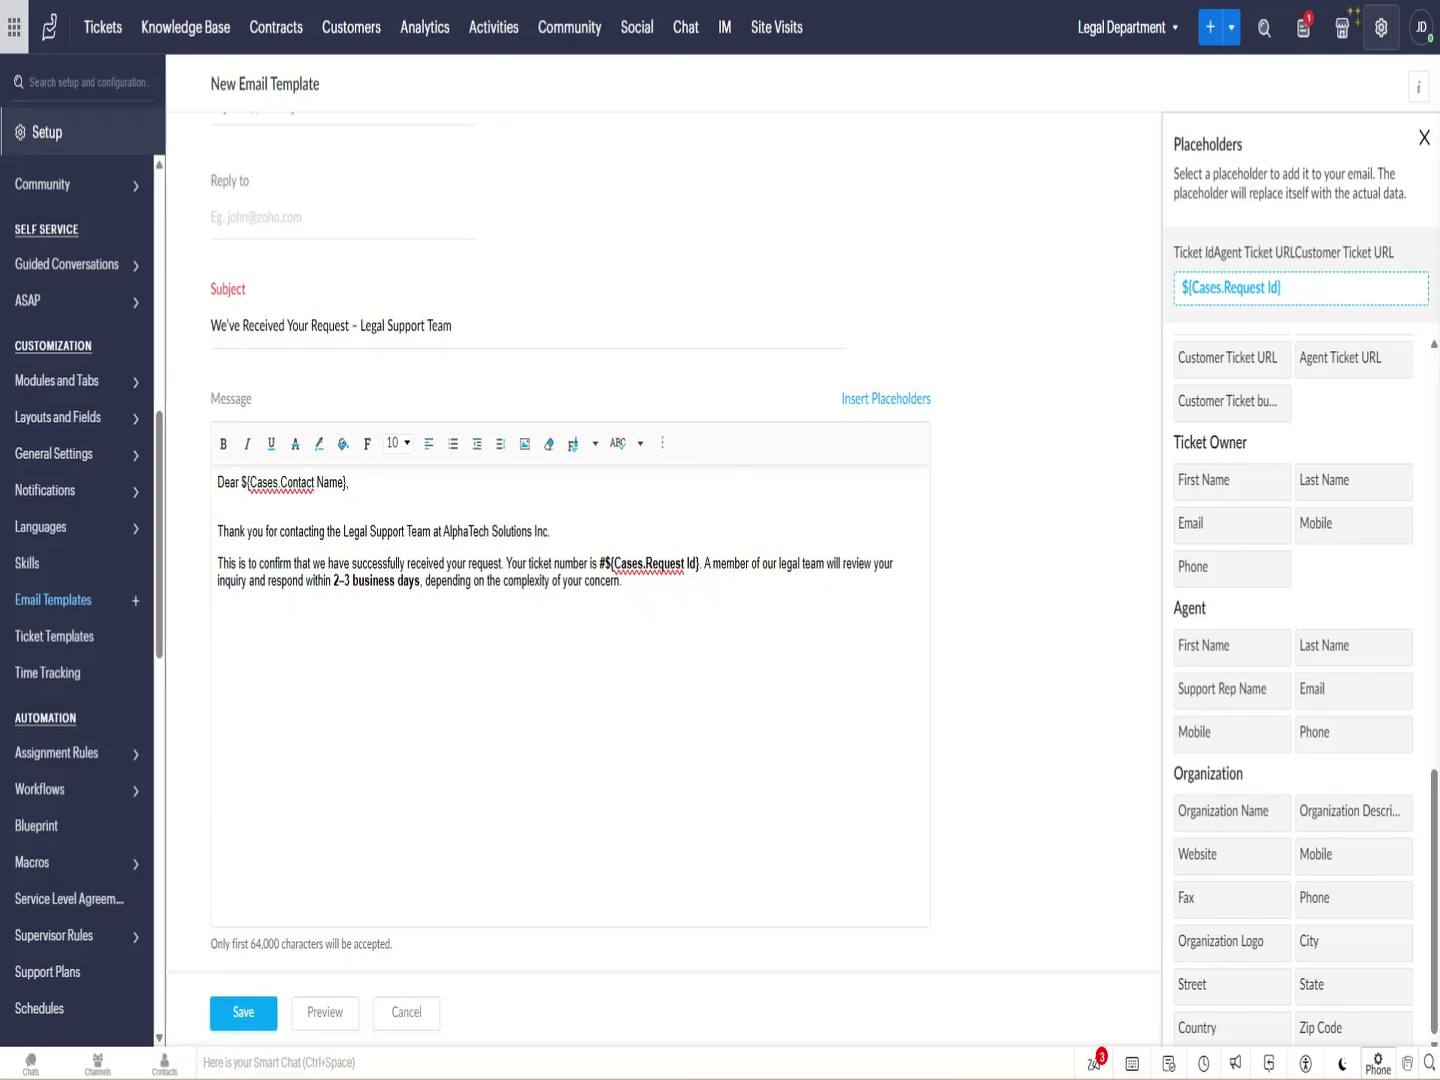
Add paragraphs on marking urgent replies "Urgent", a request summary with [Ticket Subject] and [Ticket Created Time], and a closing line appreciating the customer's patience.
click(545, 662)
text(f your request is urgent or time-sensitive, please reply to this email and indicate "Urgent" in the subject line for priority handling.  For reference, here's a summary of your request: Subject: [Ticket Subject] Date Received: [Ticket Created Time]  We appreciate your patience and will get back to you as soon as possible.)
click(218, 646)
text(I)
click(276, 613)
key(BackSpace)
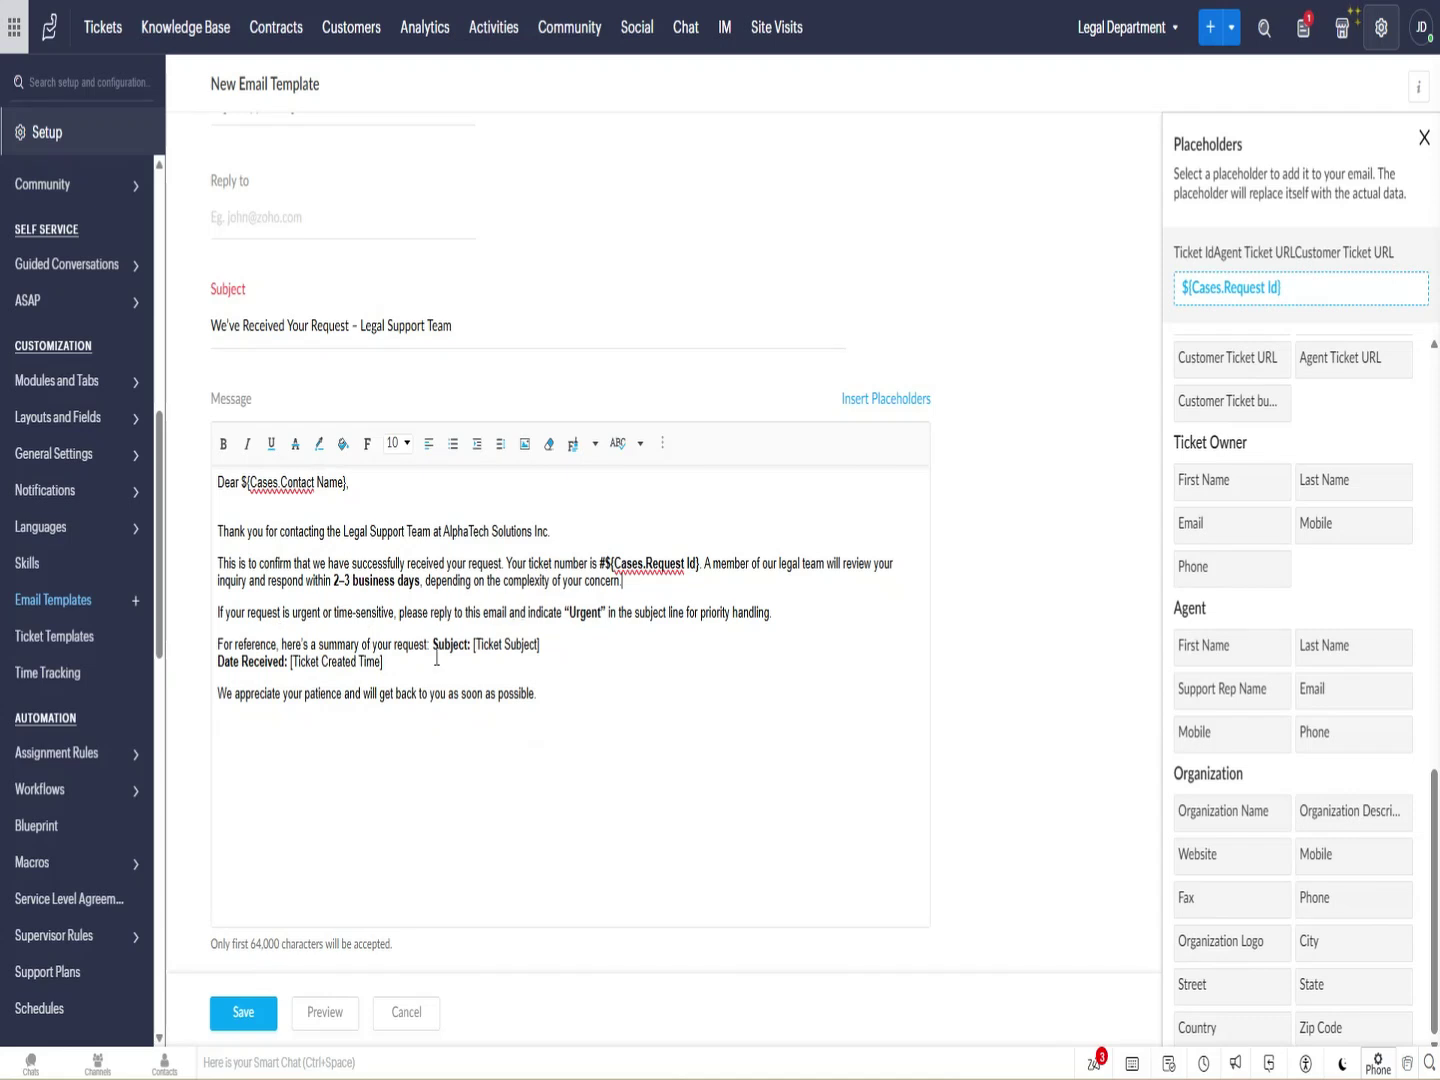
Replace [Ticket Subject] in the request summary with the ticket's Subject placeholder.
click(472, 648)
drag(475, 648, 540, 647)
click(916, 400)
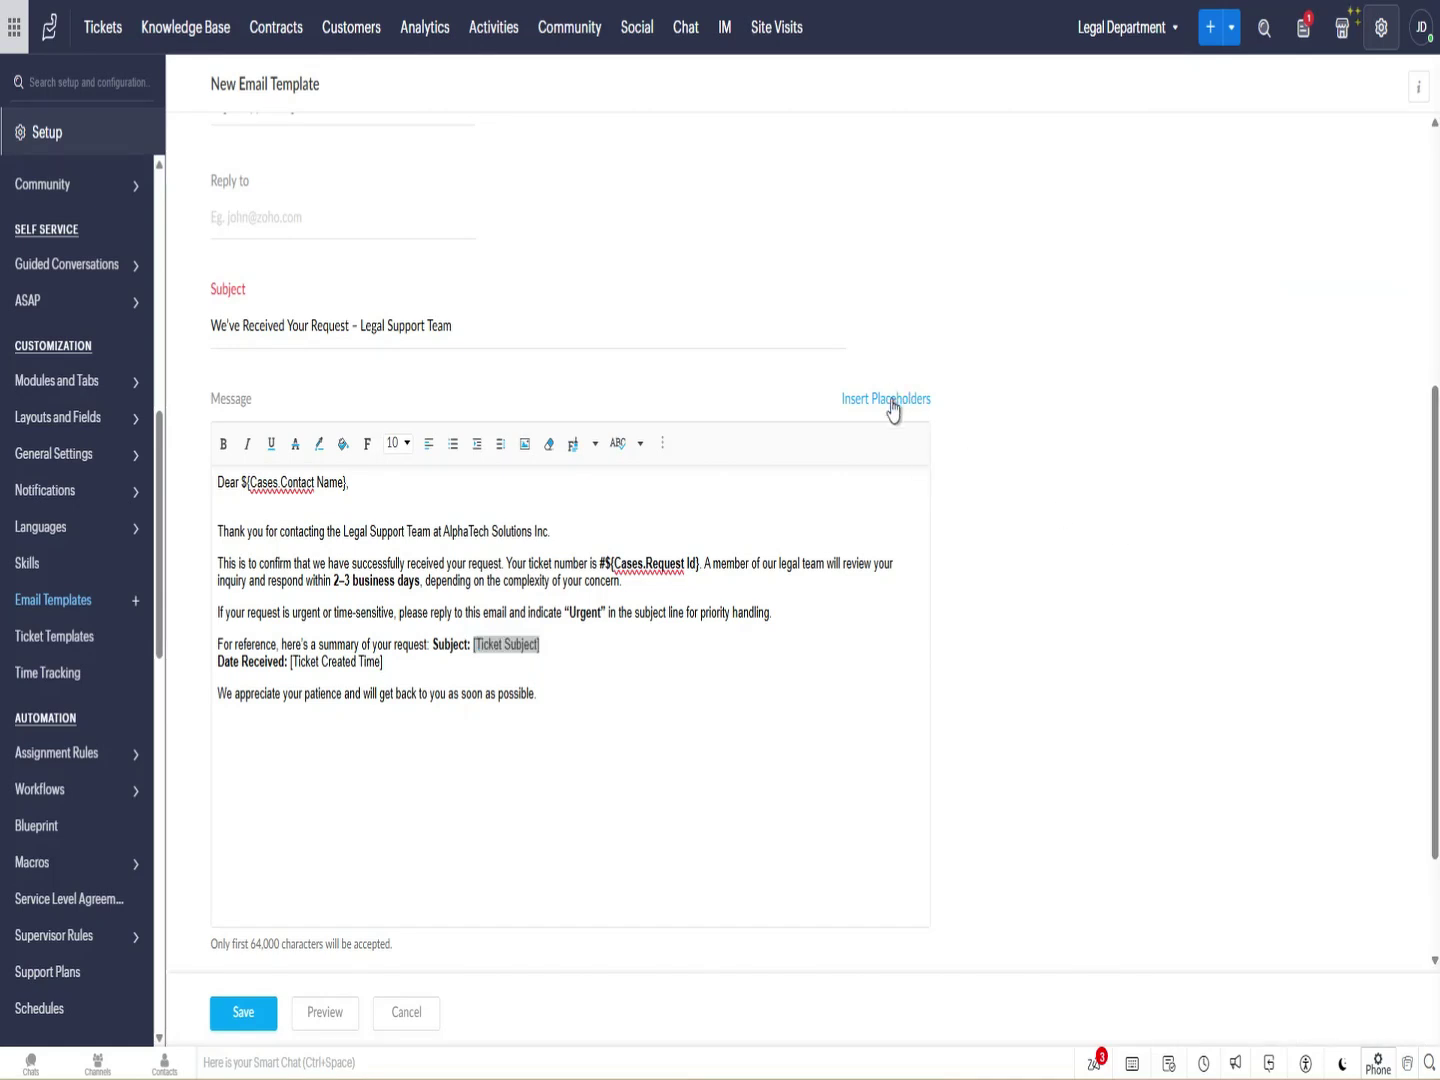
click(889, 401)
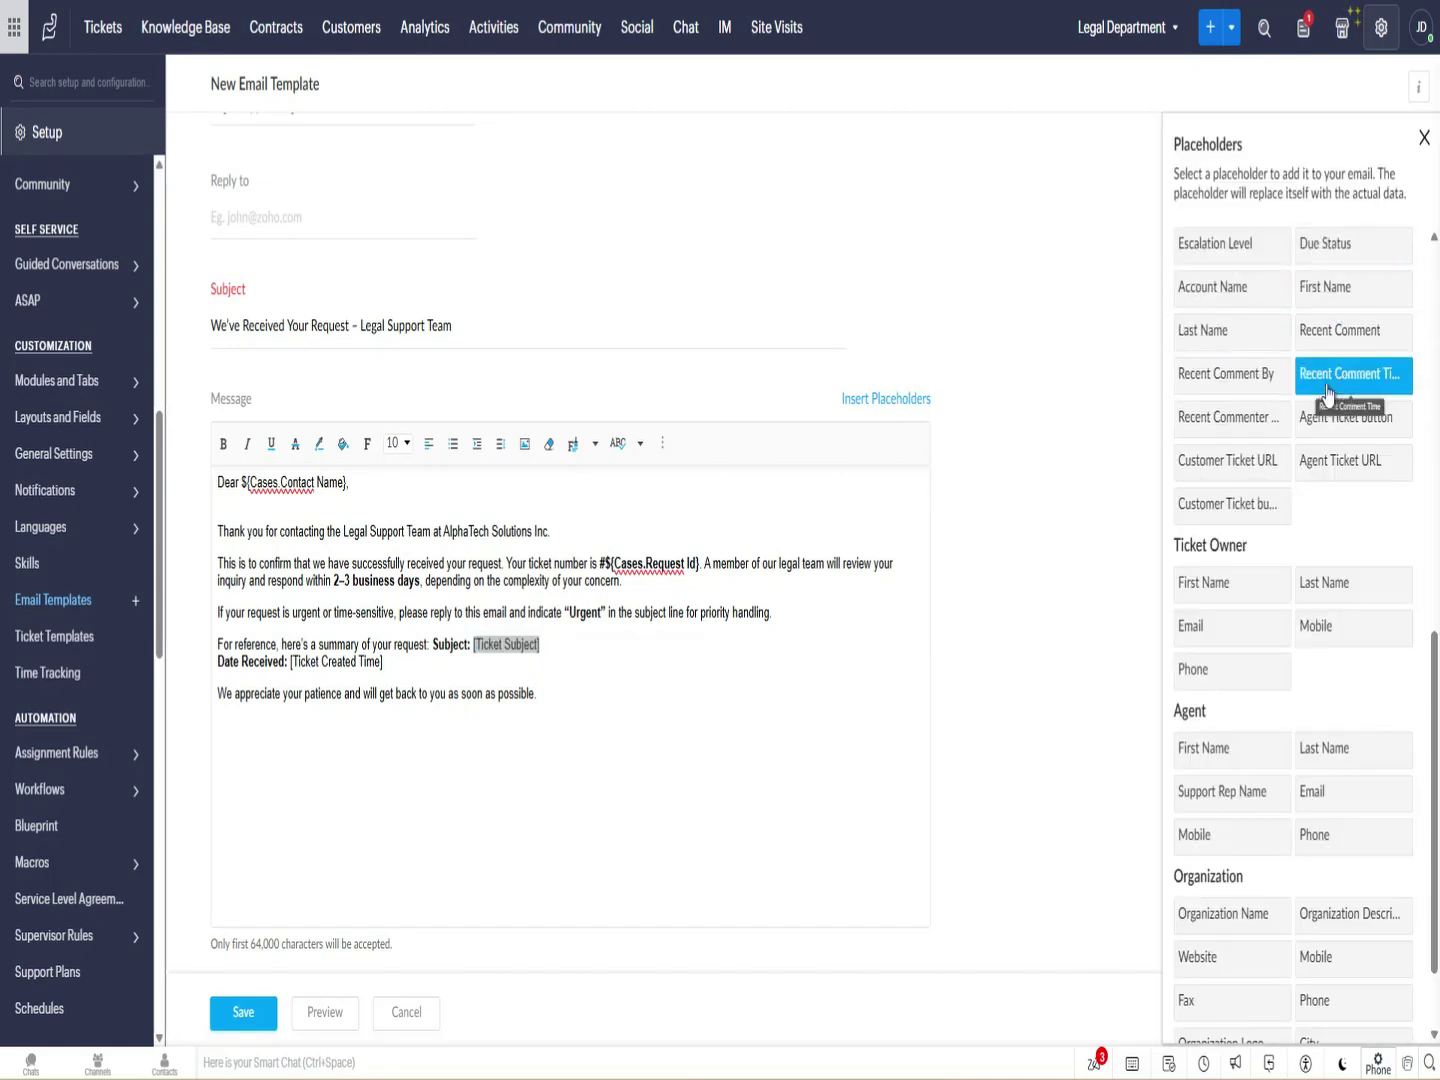
scroll(1268, 550, up, 10)
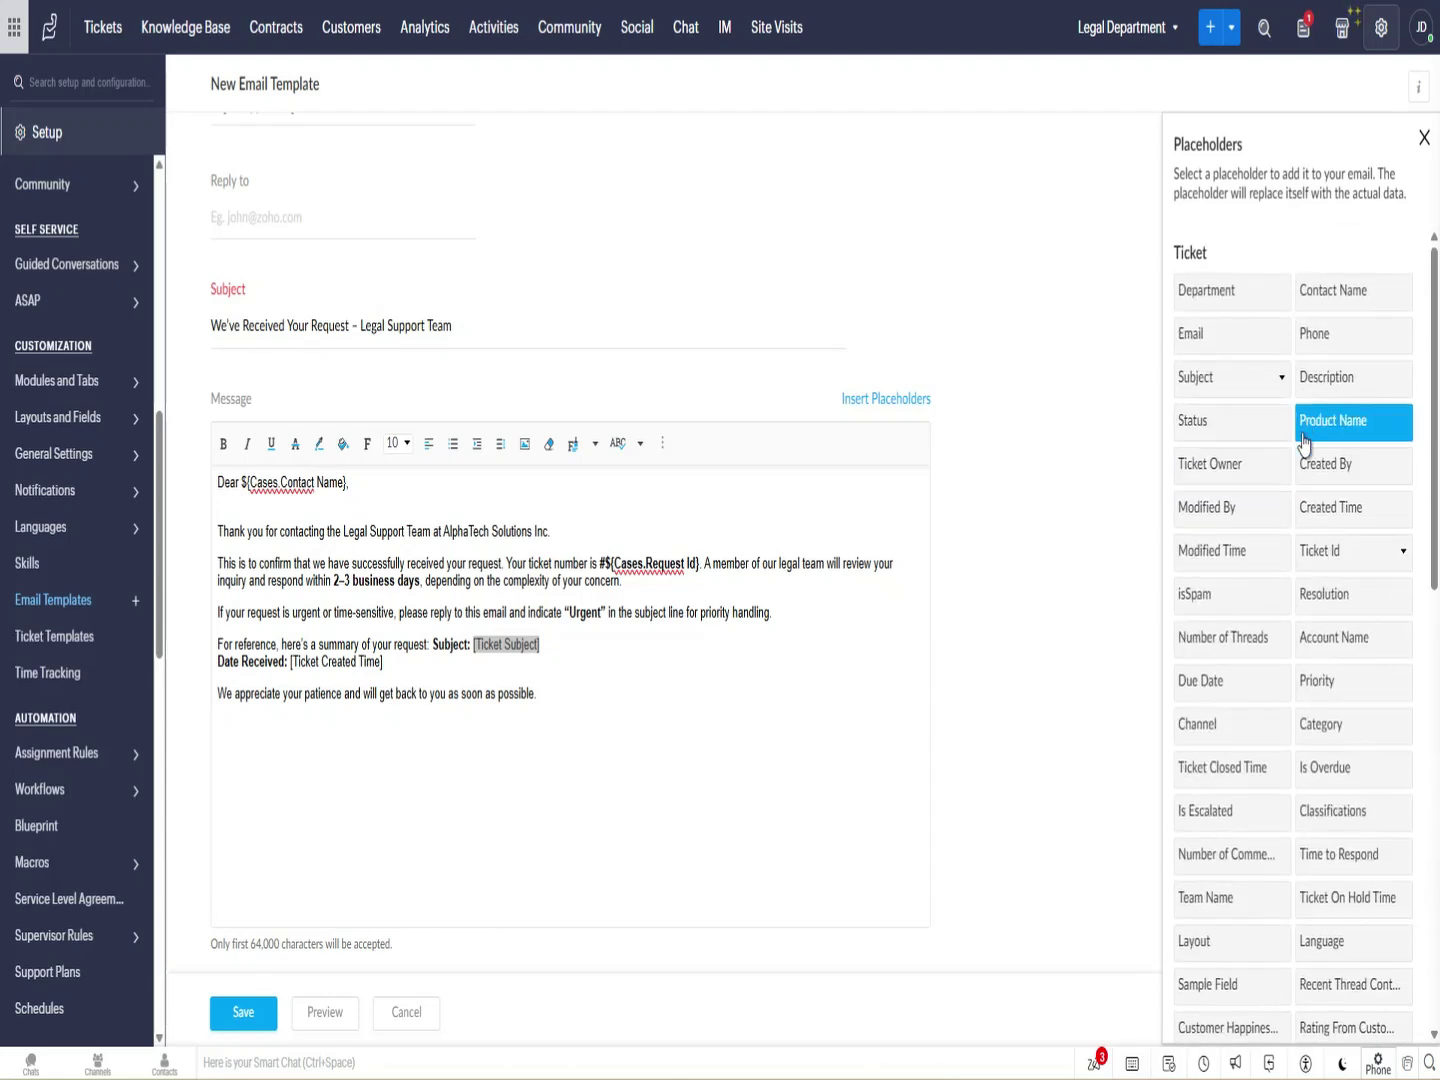
click(1212, 383)
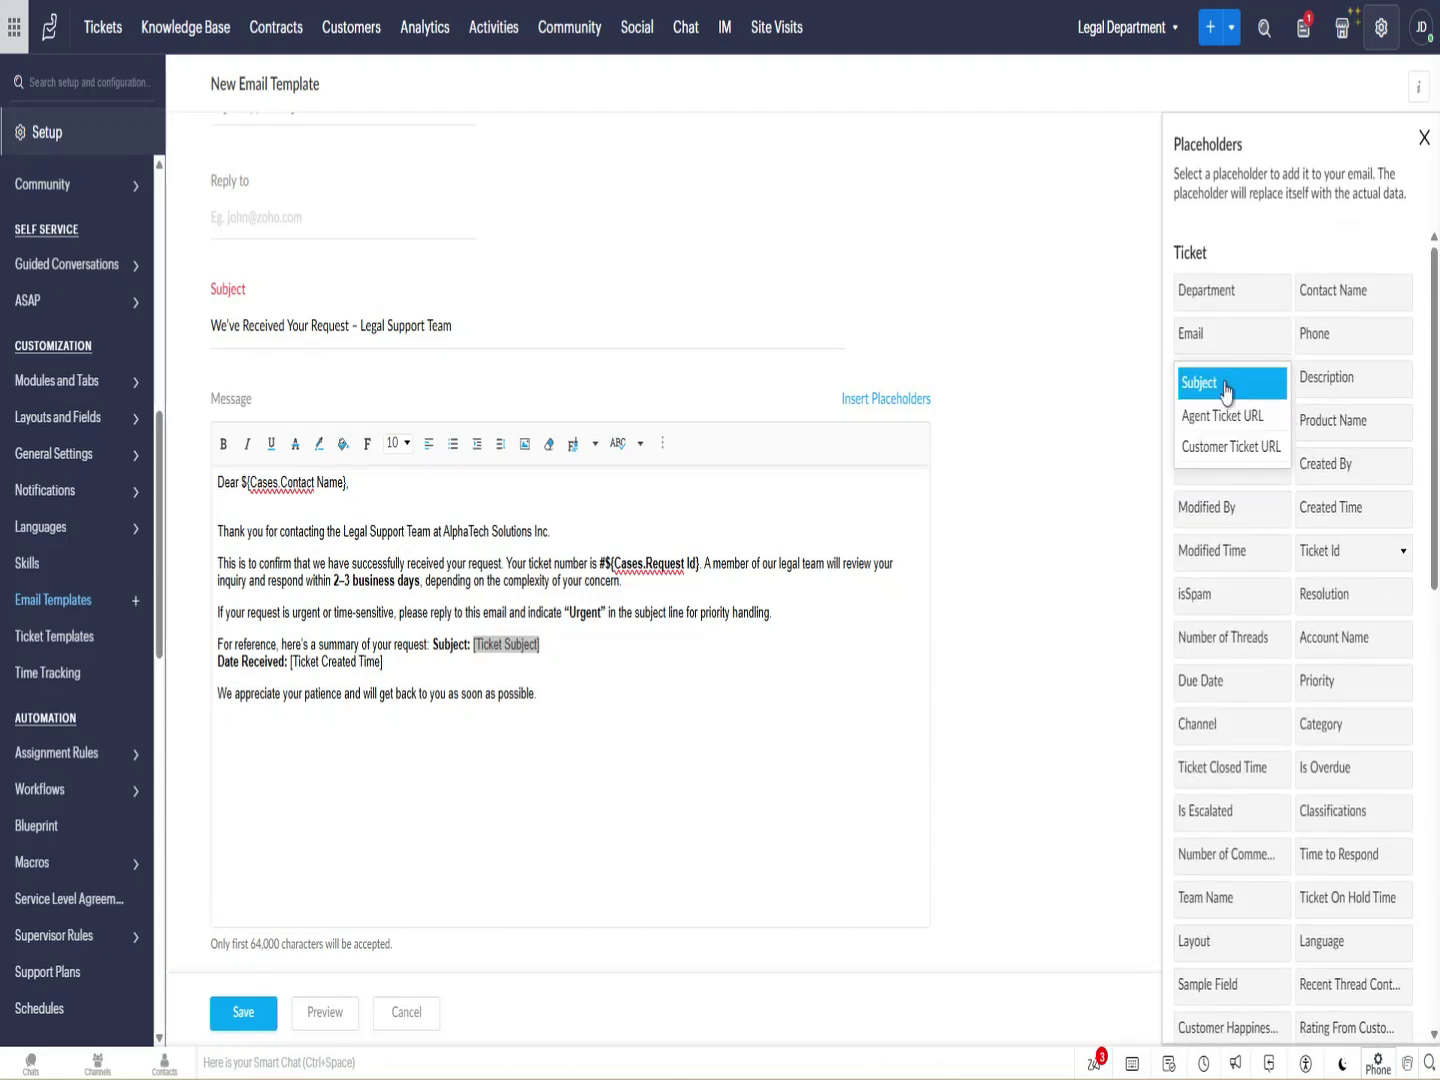
click(1224, 384)
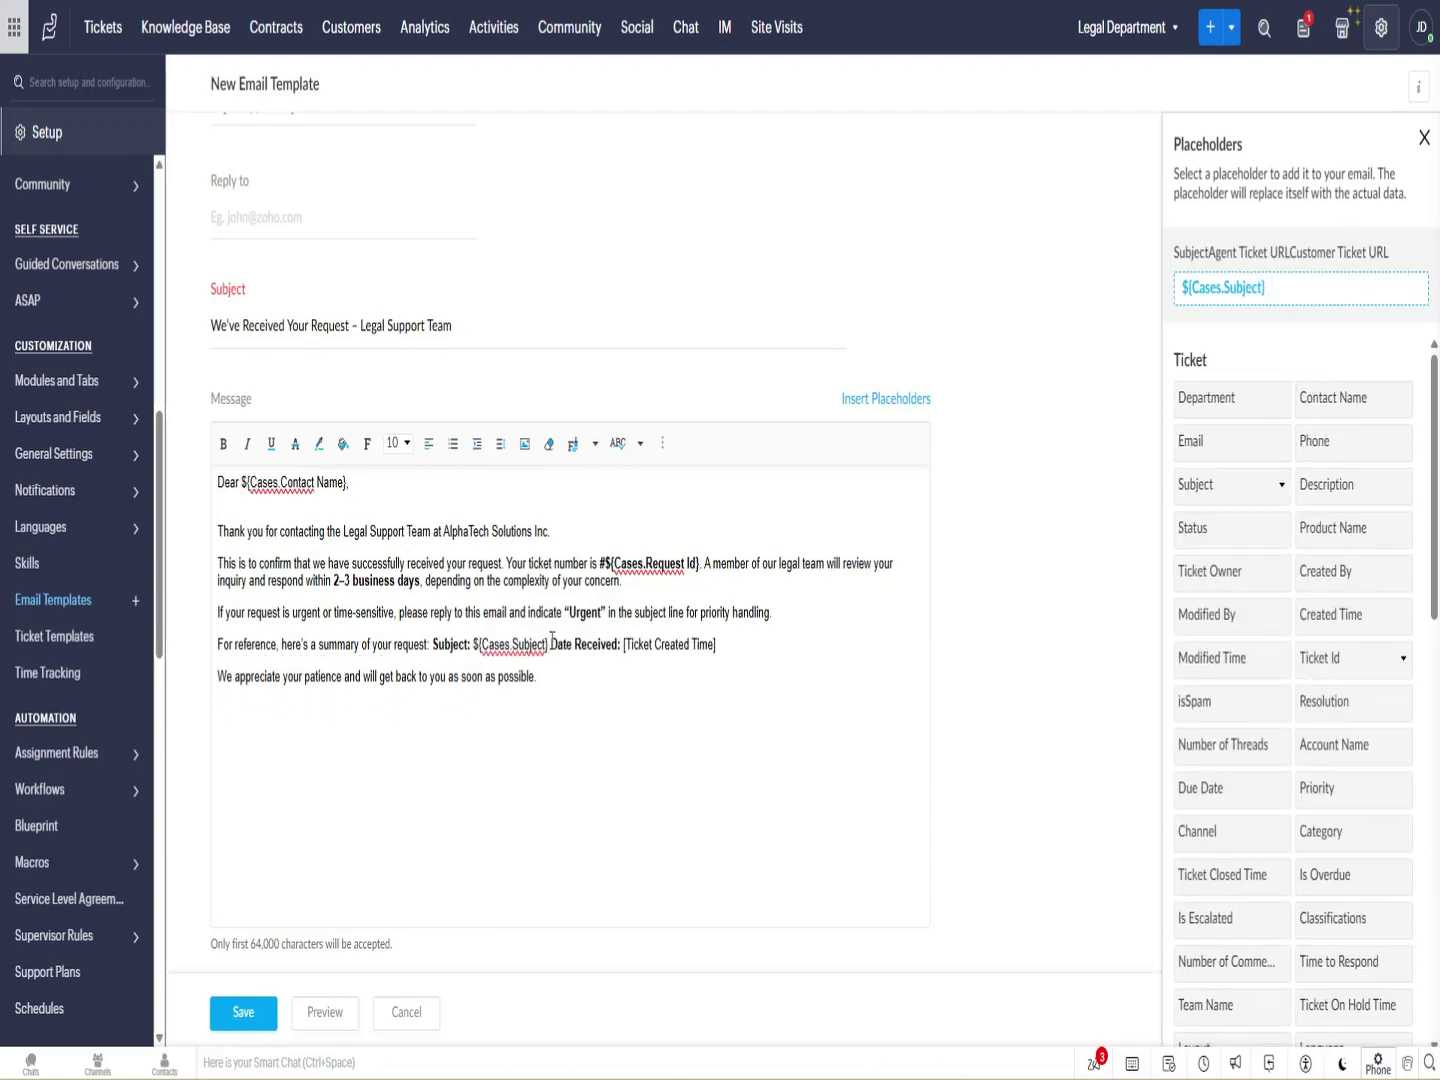
Put Date Received on its own line and replace [Ticket Created Time] with the ticket's Created Time placeholder.
key(Return)
drag(389, 676, 284, 682)
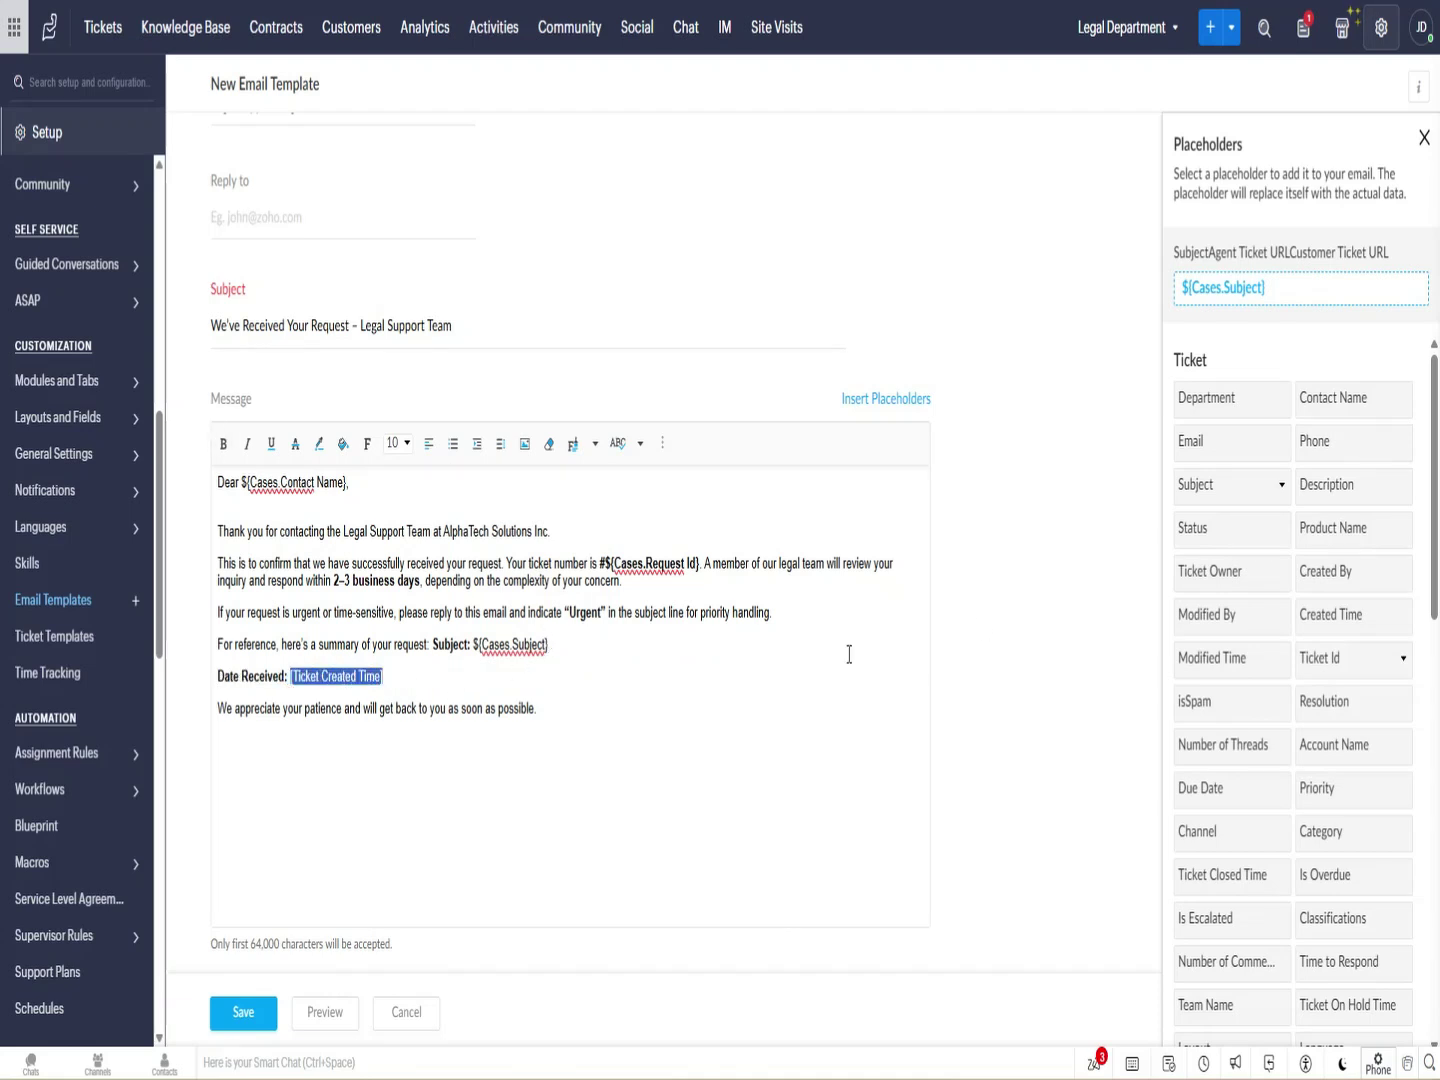
scroll(1330, 675, down, 3)
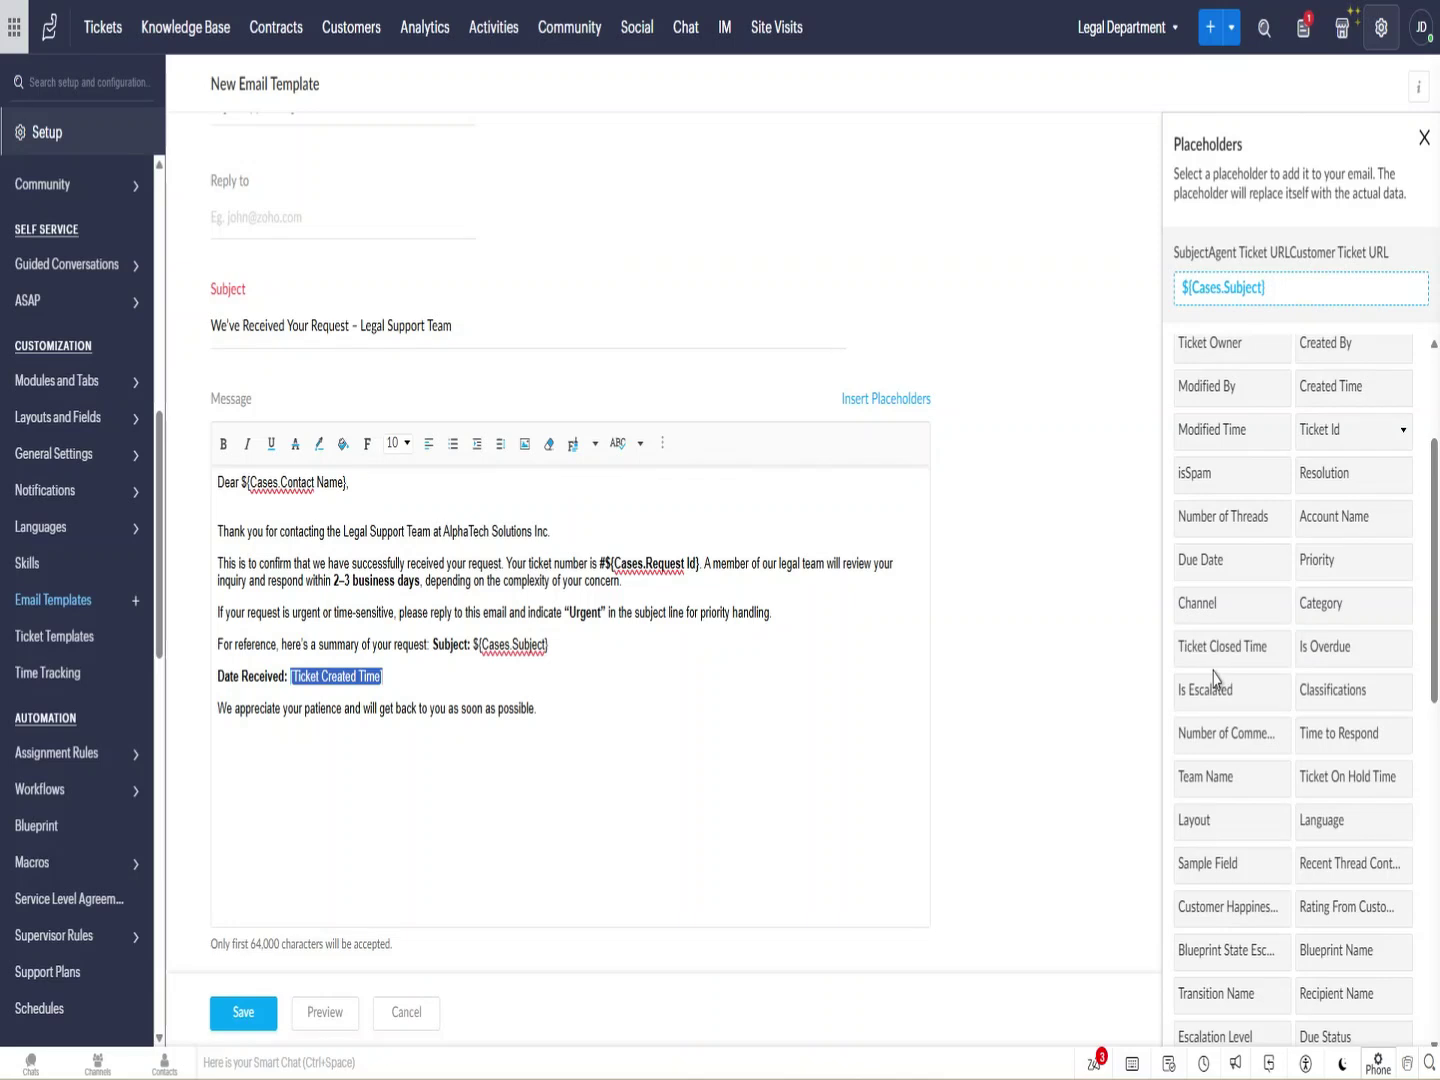
scroll(1250, 741, up, 2)
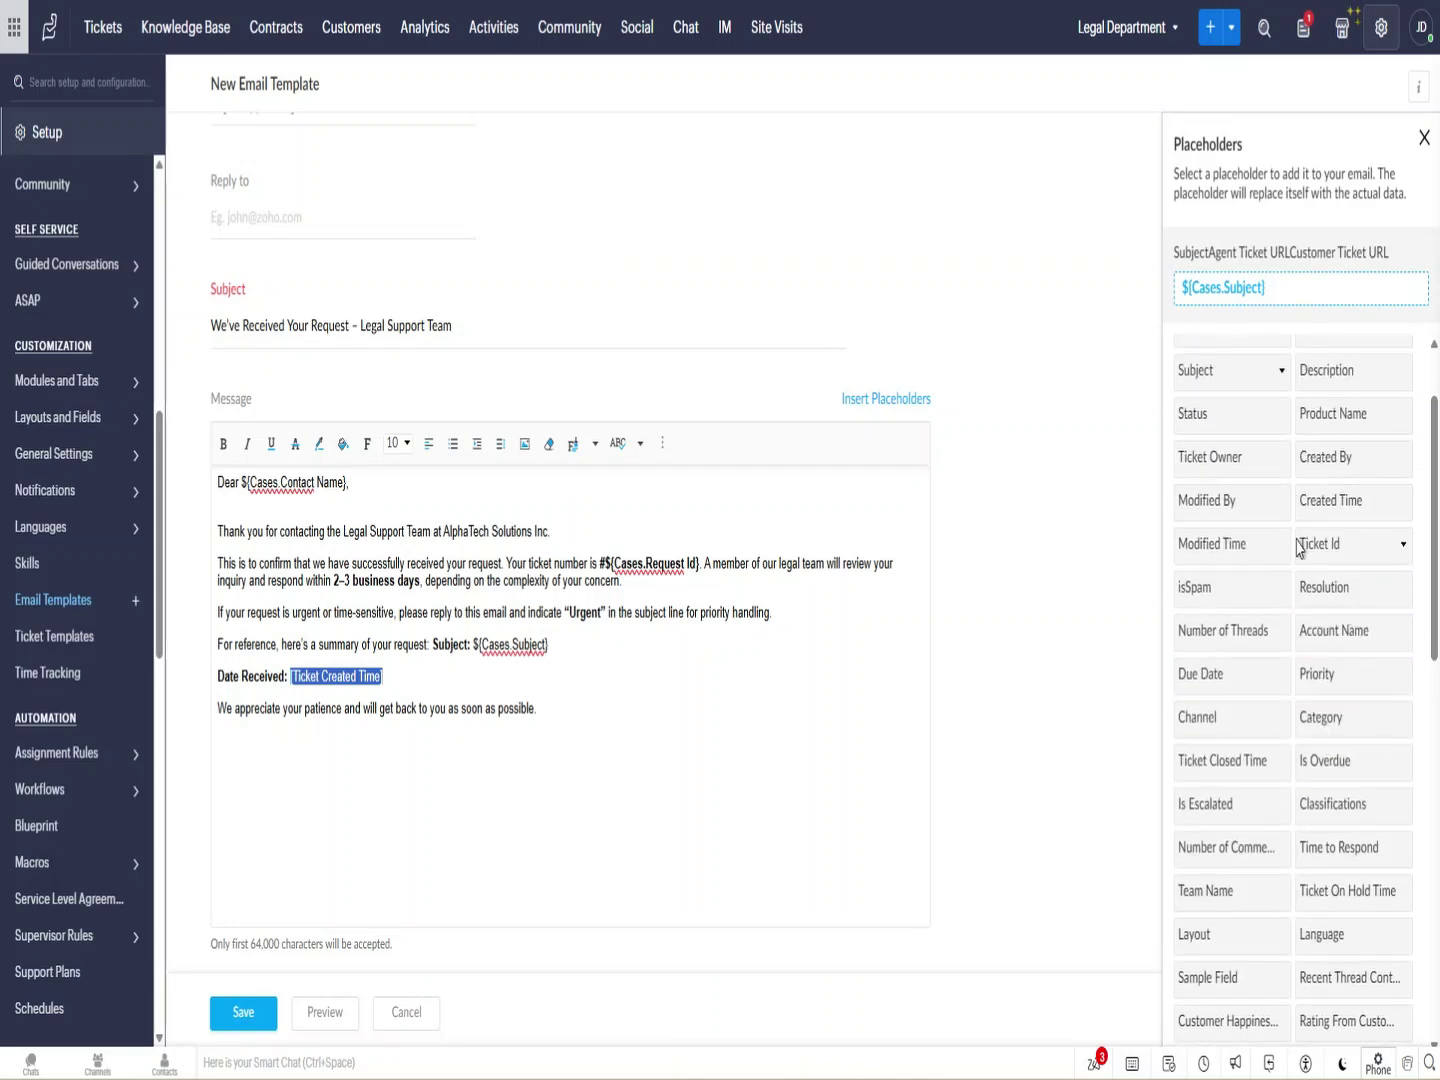
scroll(1330, 544, down, 3)
scroll(1330, 543, down, 3)
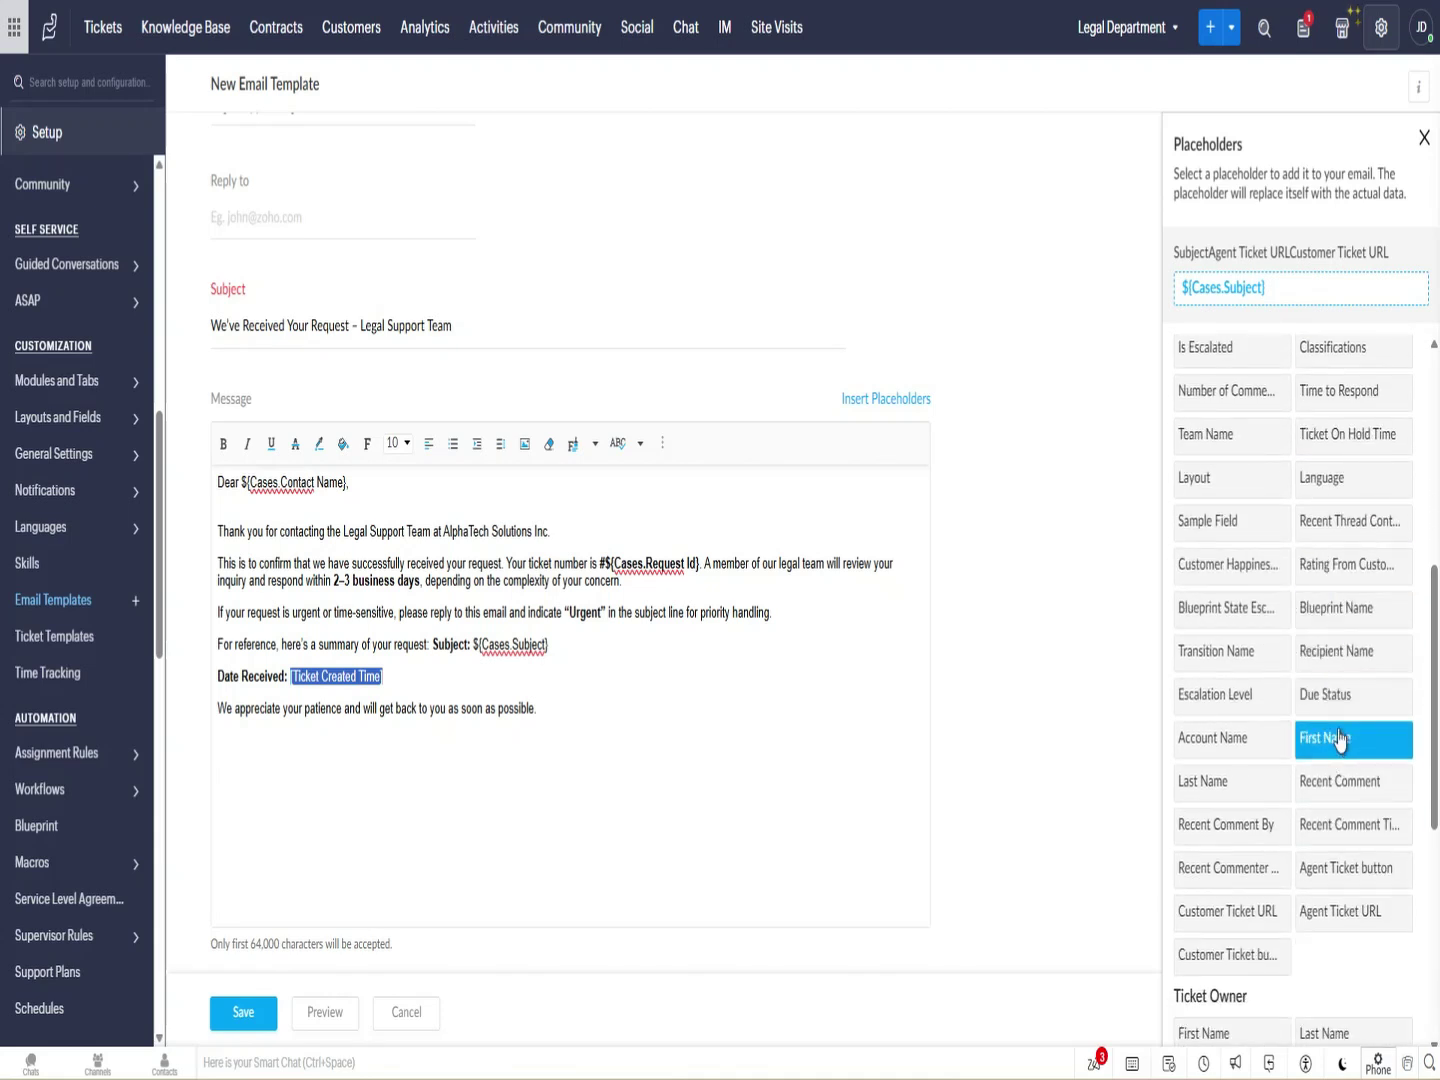
scroll(1291, 645, up, 3)
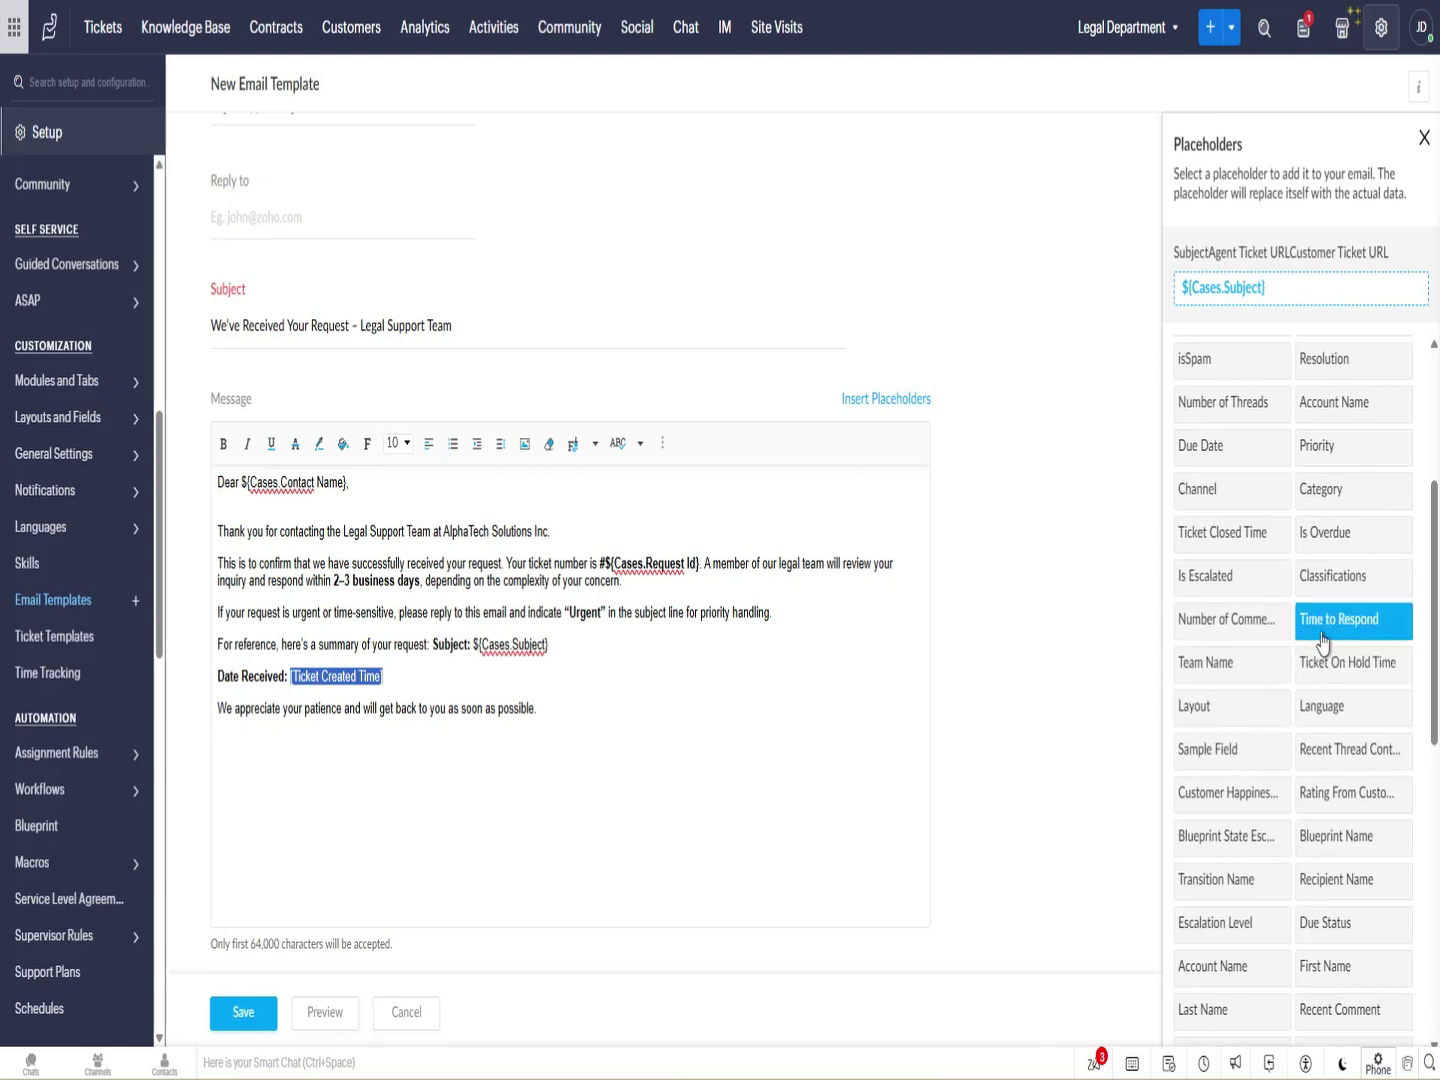
scroll(1329, 626, up, 2)
scroll(1360, 622, up, 4)
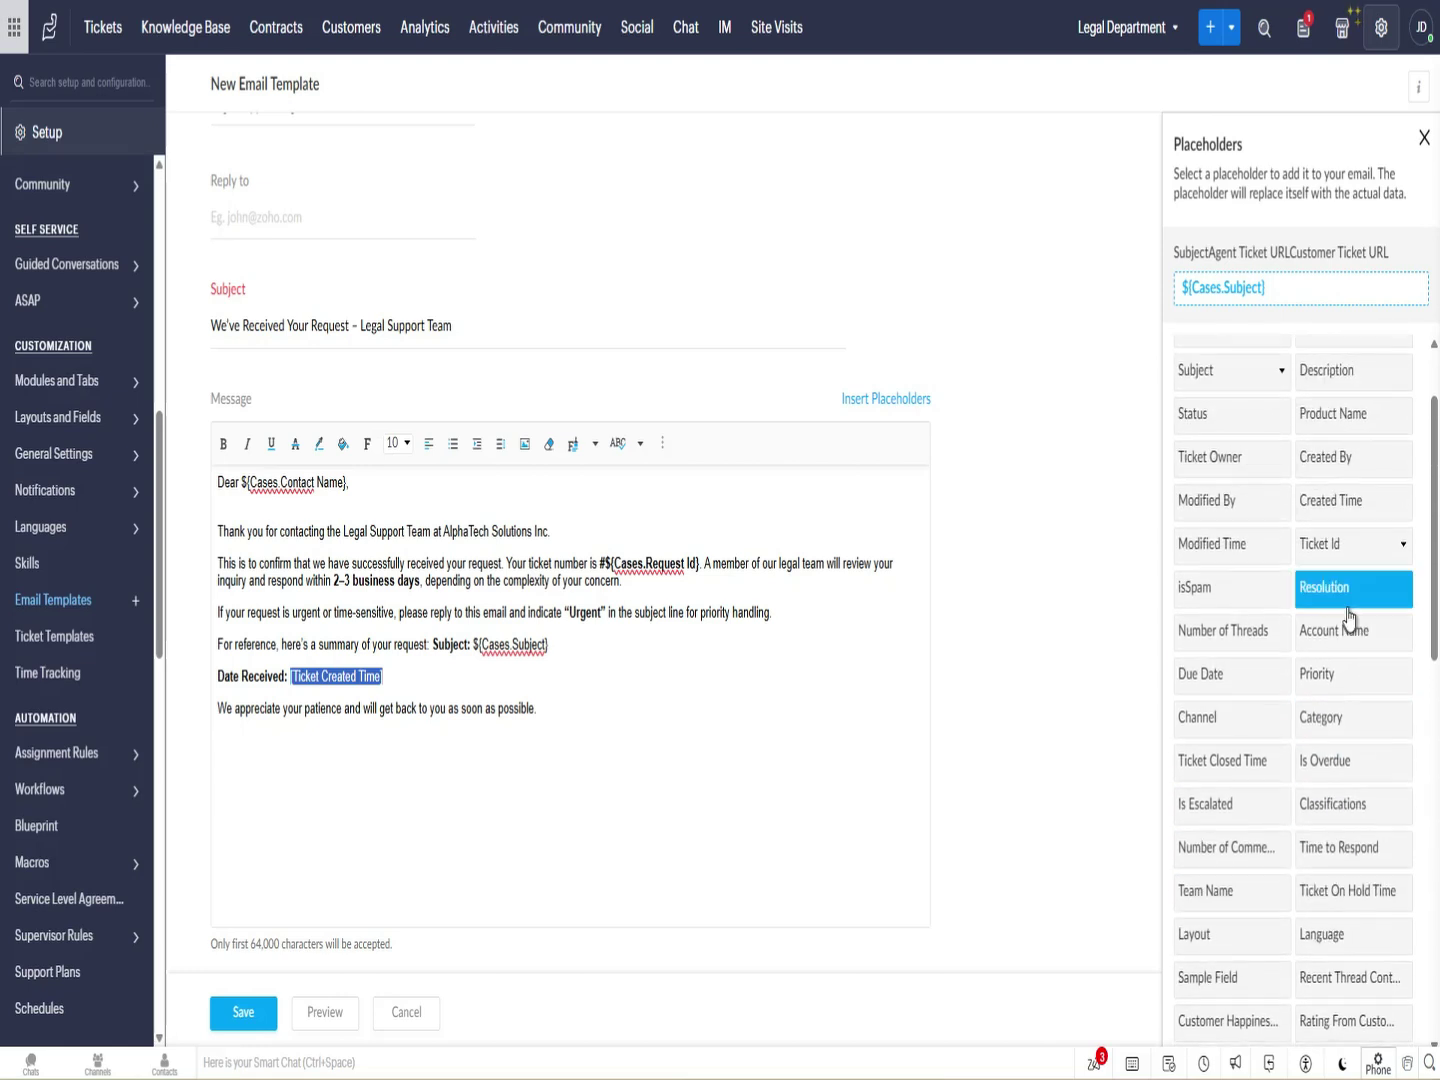
click(1327, 620)
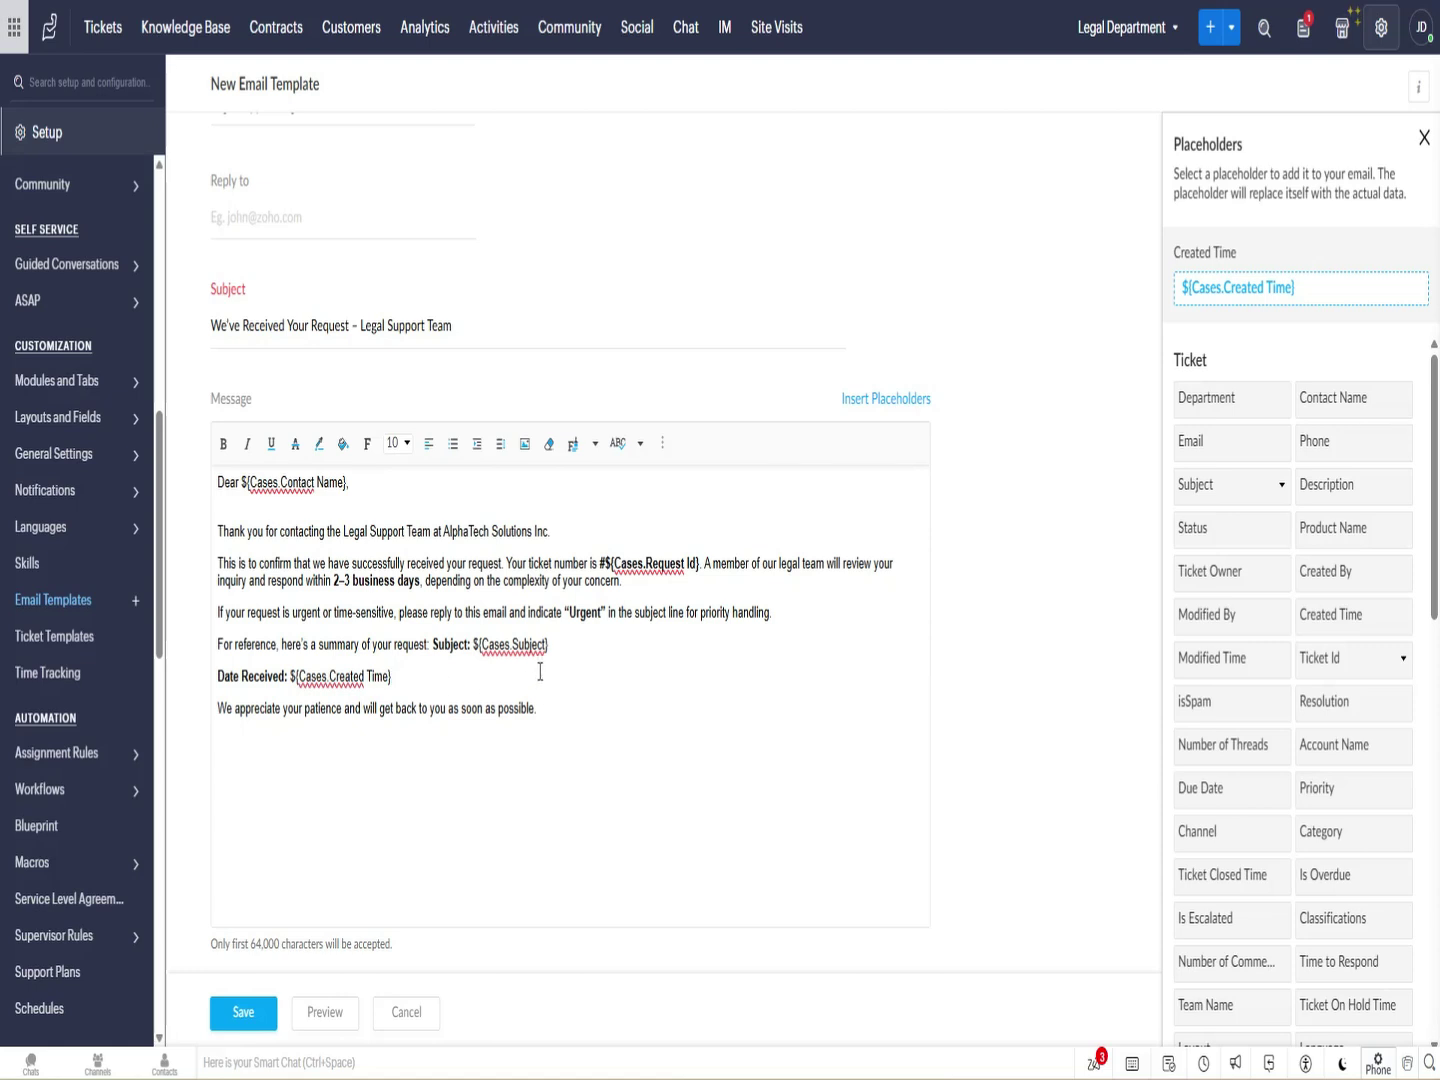
Move the Subject entry to a new line below the summary sentence, with Date Received directly beneath it.
click(433, 645)
key(Return)
click(436, 683)
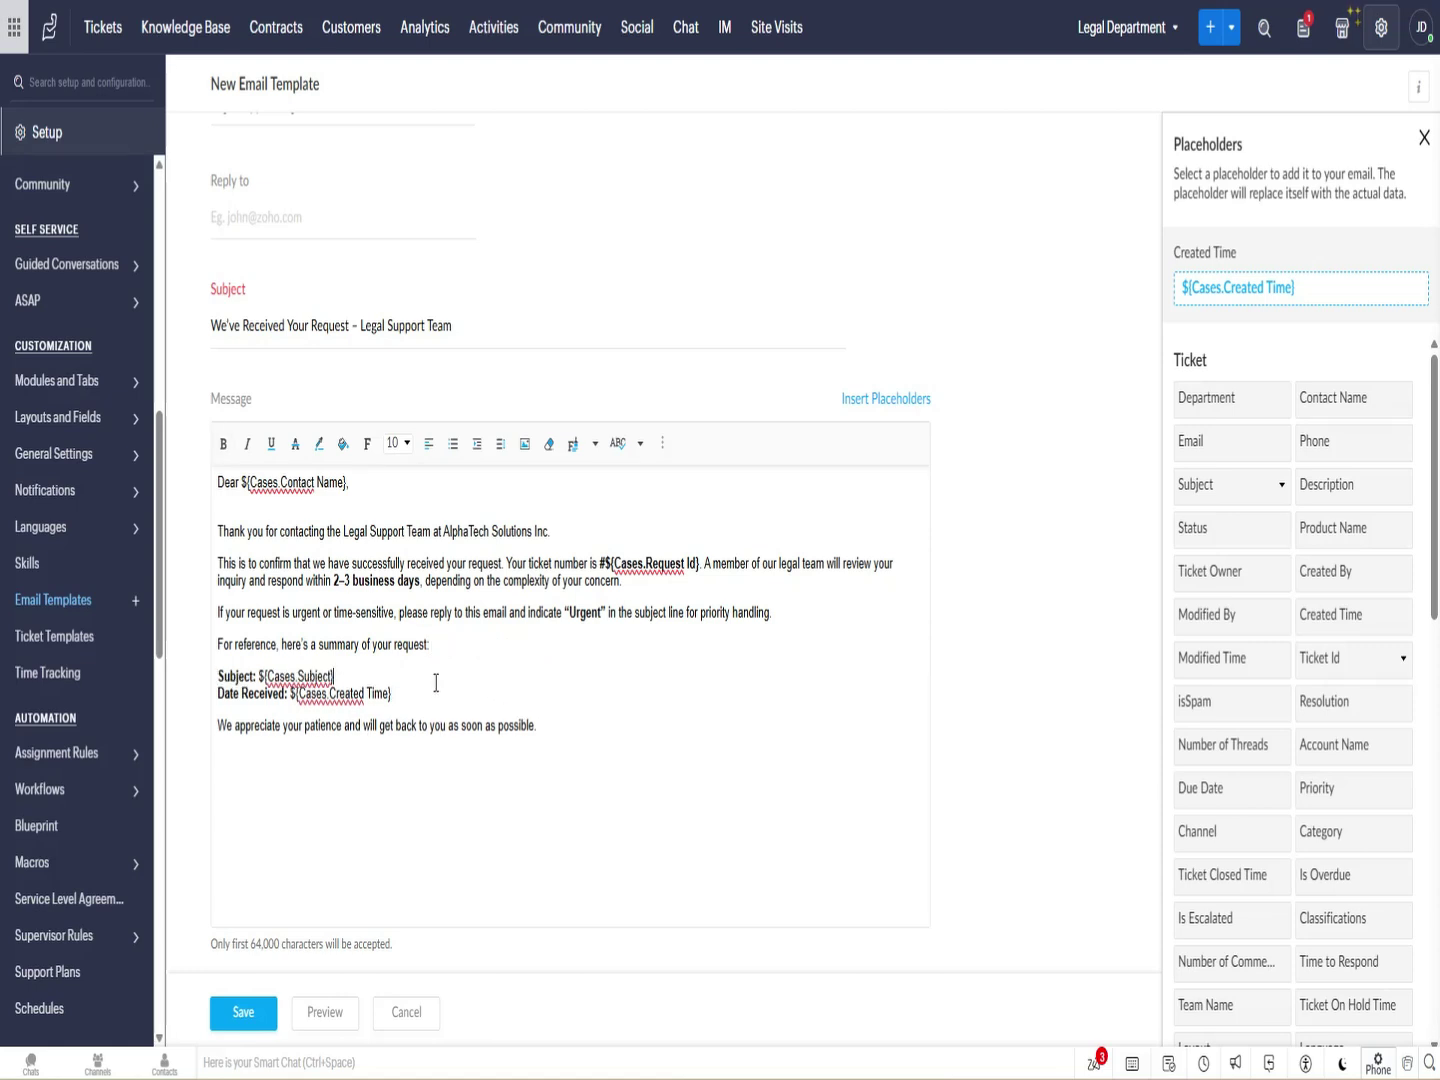
key(Return)
key(BackSpace)
Add a "Best regards" signature for the Legal Support Team at AlphaTech Solutions Inc. below the closing line.
click(740, 795)
key(ctrl+v)
click(351, 796)
Check the available From addresses and enter the legal team's contact email as the last line of the signature.
scroll(429, 340, up, 2)
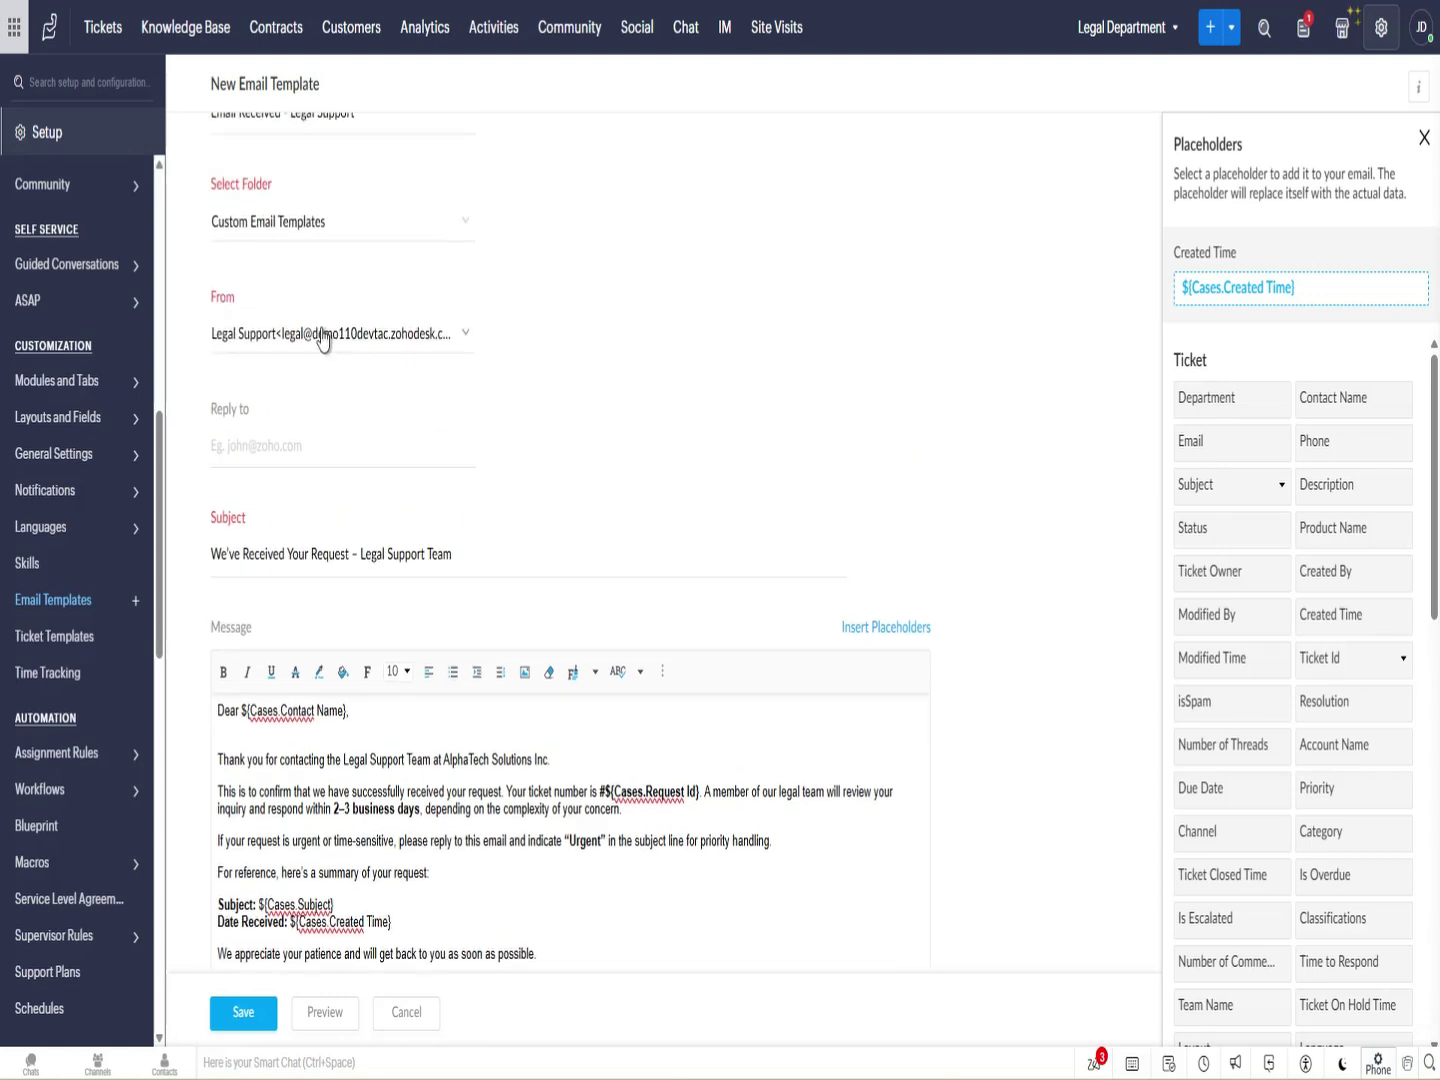
click(316, 344)
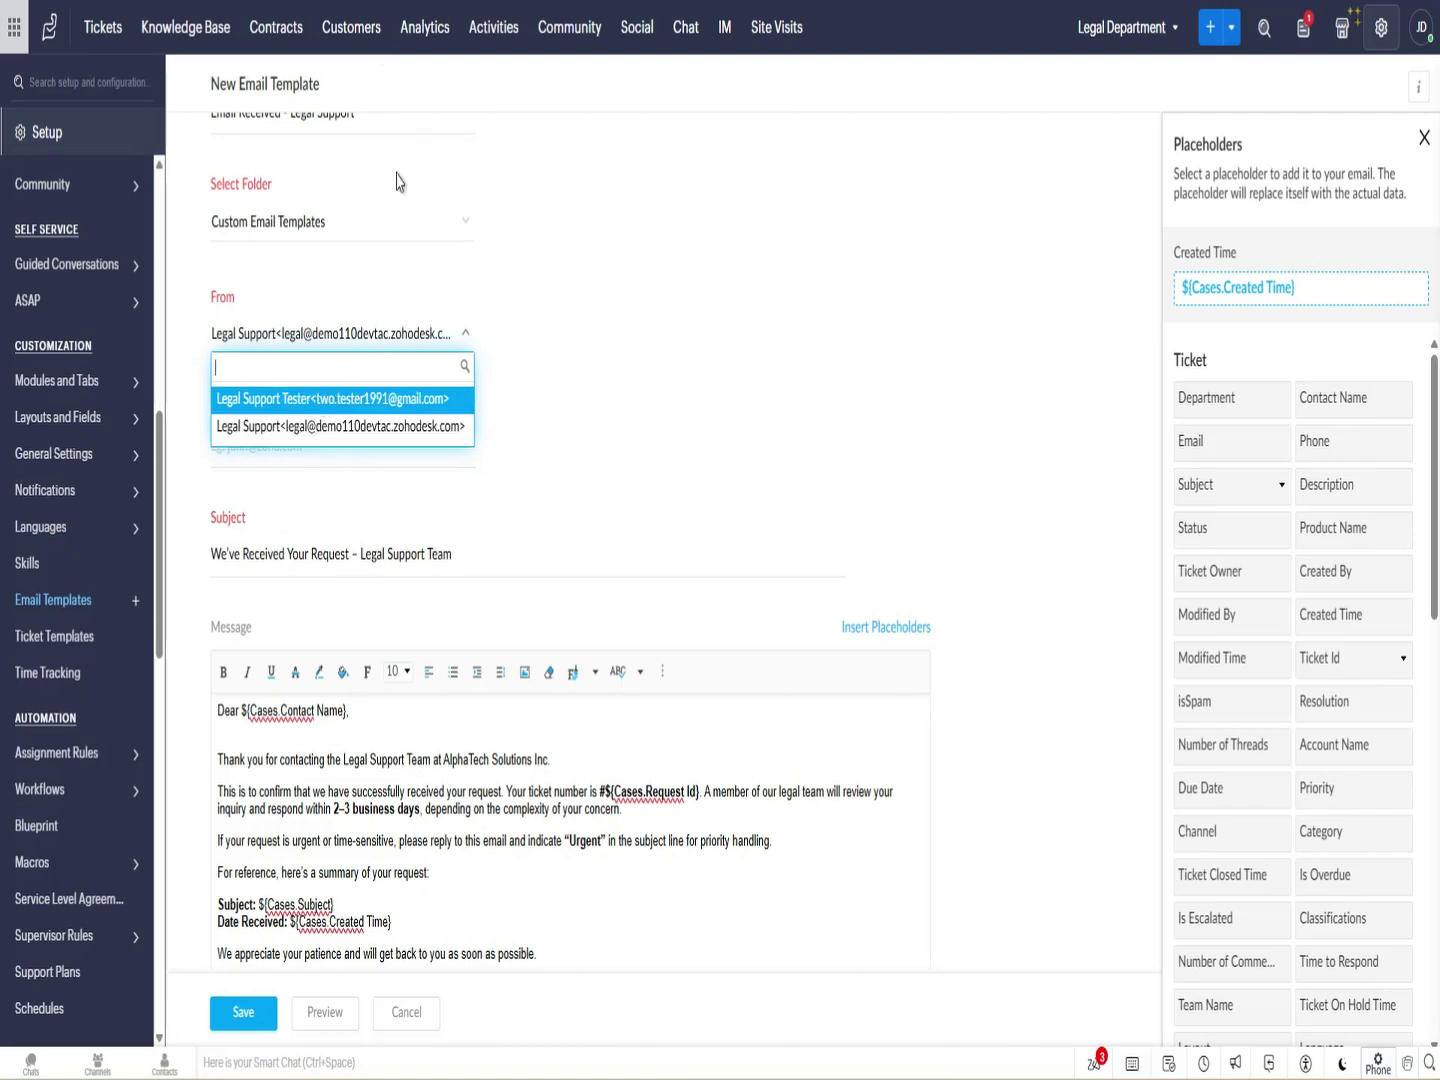
click(537, 447)
click(430, 336)
click(672, 415)
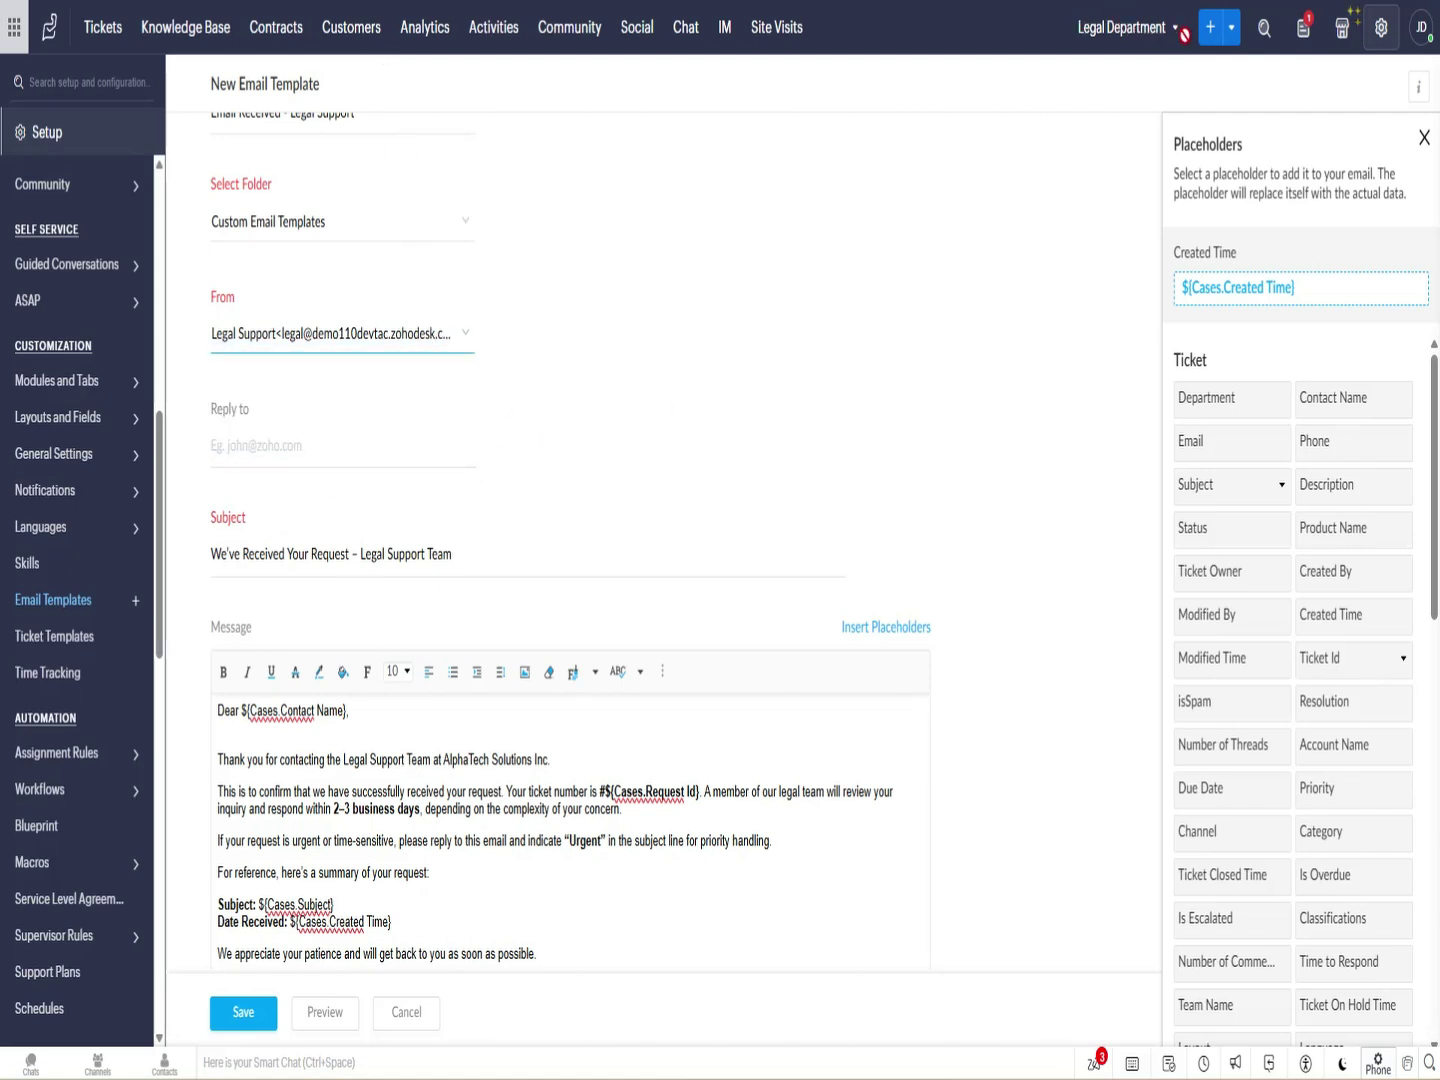
scroll(1027, 234, down, 4)
drag(376, 648, 212, 676)
key(BackSpace)
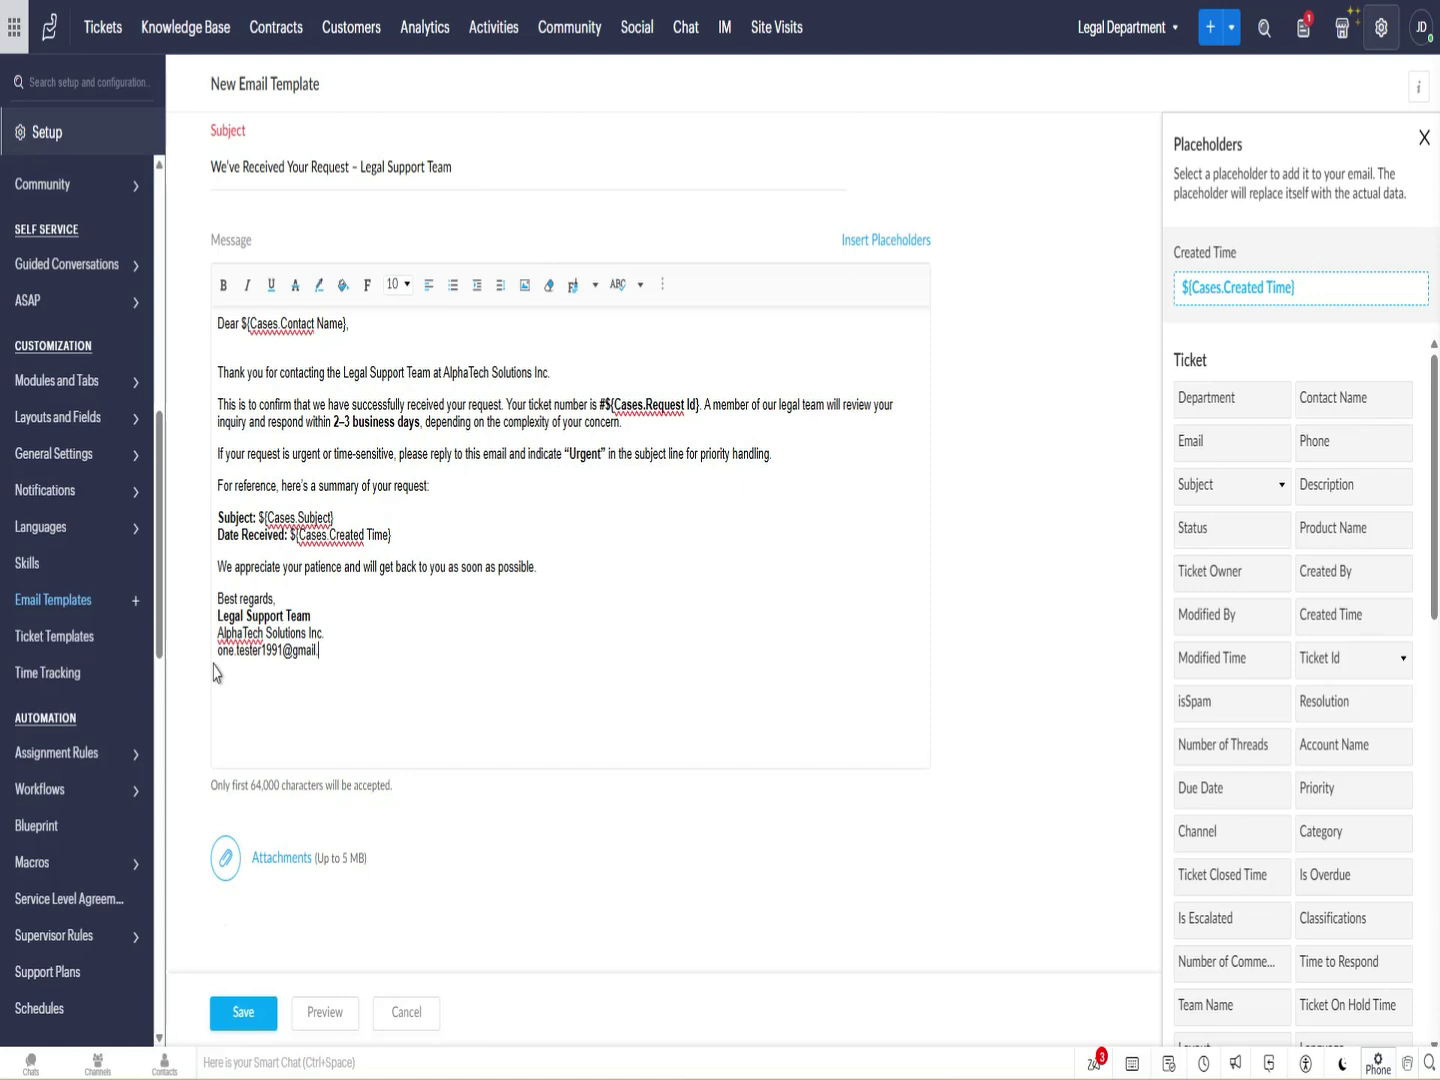
Review the template's module, name, folder, sender and subject along with the completed message body and signature.
mouse_move(431, 655)
mouse_down()
mouse_move(402, 611)
mouse_move(733, 566)
mouse_up()
click(688, 555)
scroll(313, 437, up, 2)
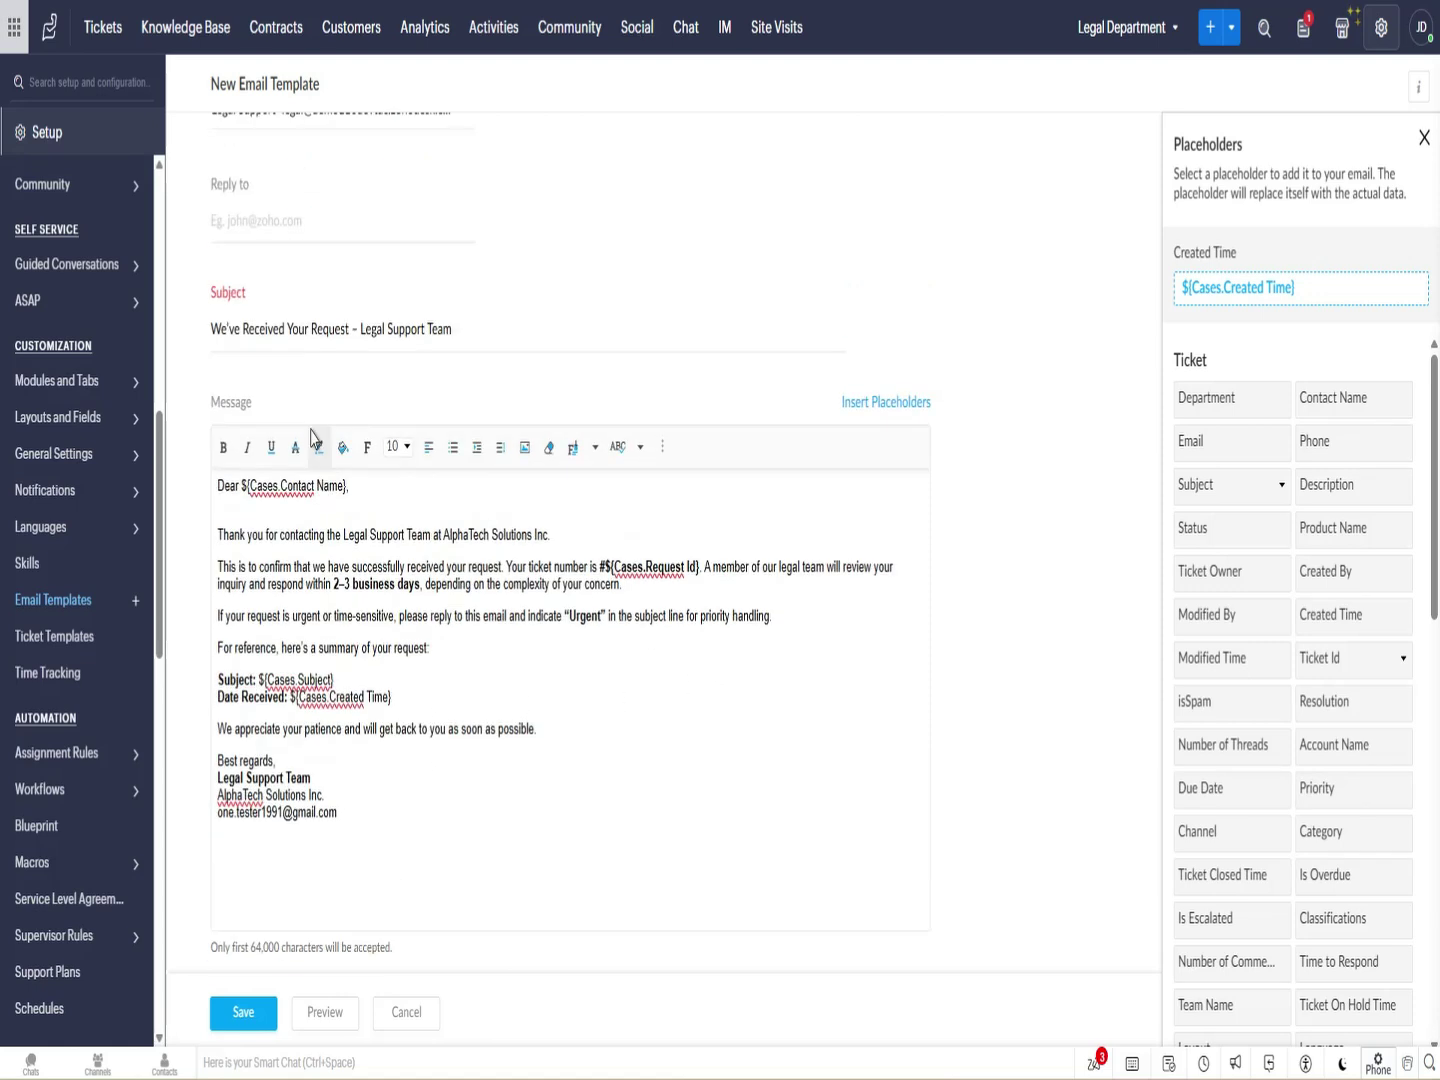
scroll(311, 437, up, 1)
drag(219, 550, 444, 857)
click(472, 861)
drag(219, 571, 409, 866)
click(412, 880)
scroll(400, 805, up, 4)
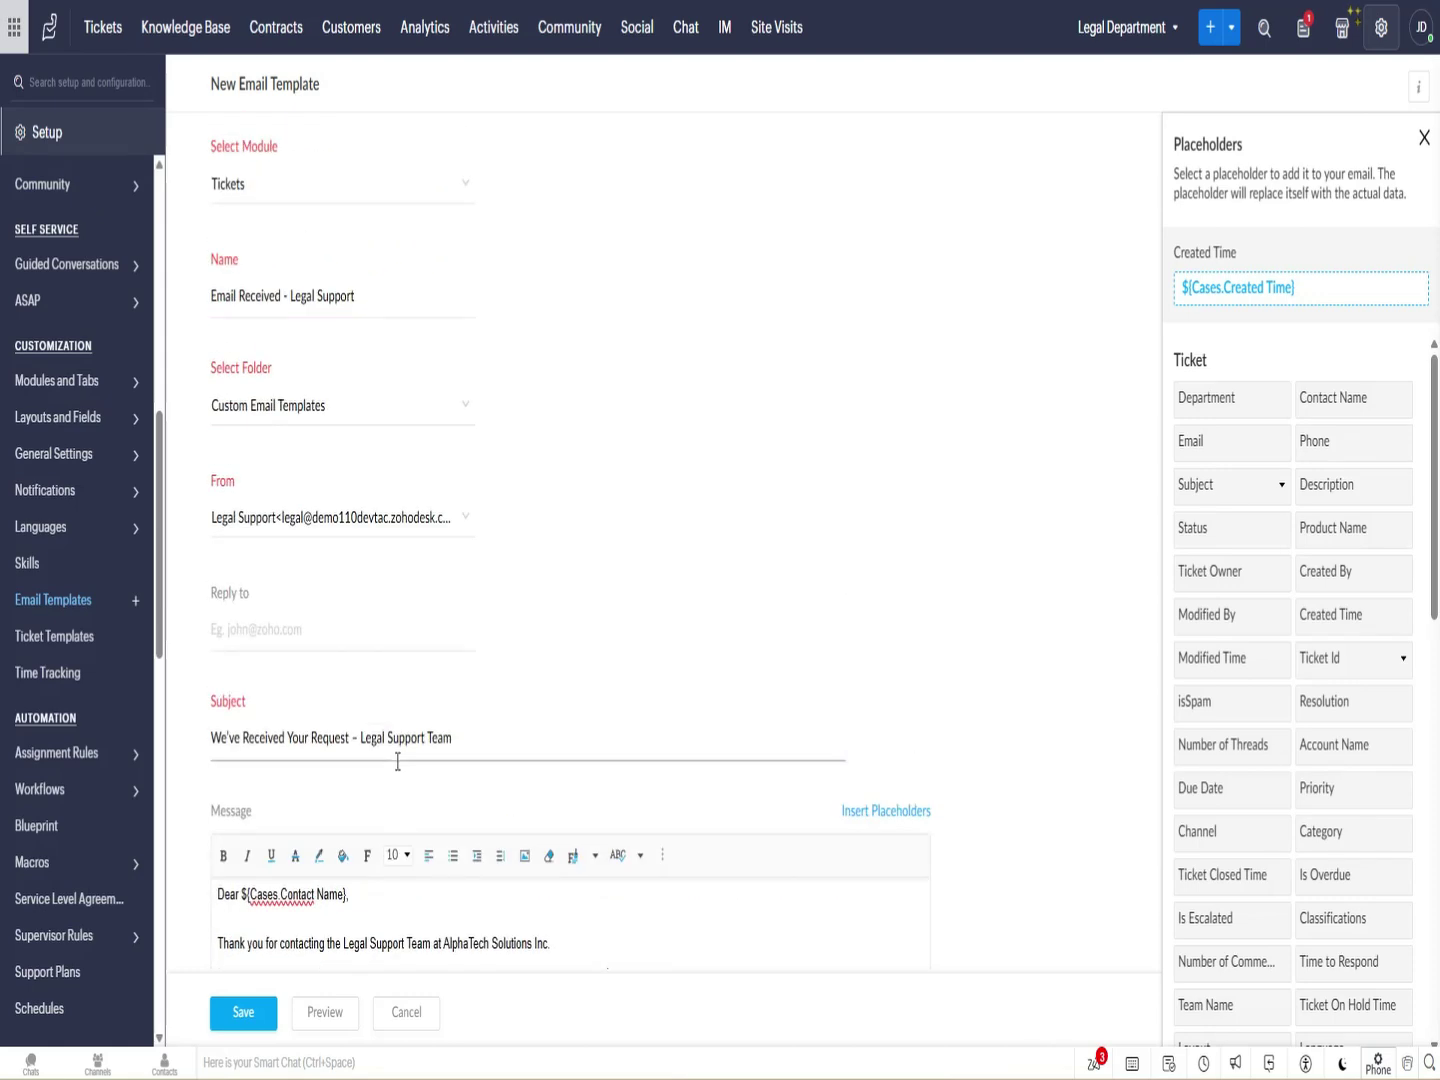
scroll(398, 762, down, 4)
scroll(417, 753, down, 2)
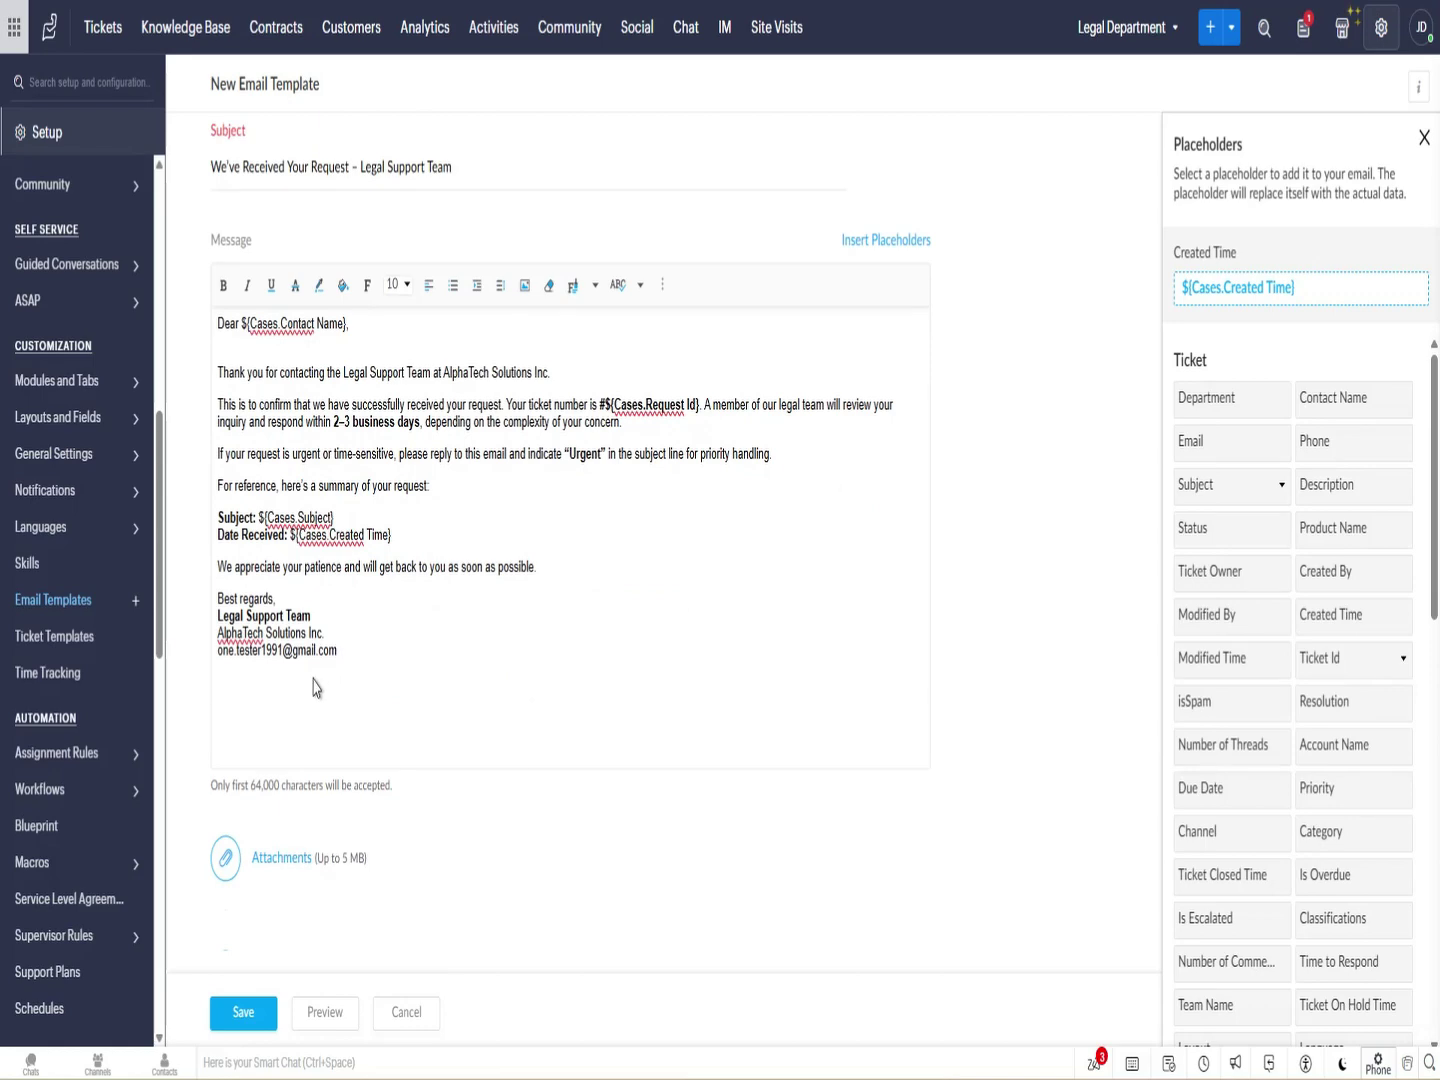
scroll(470, 731, up, 3)
scroll(372, 808, up, 3)
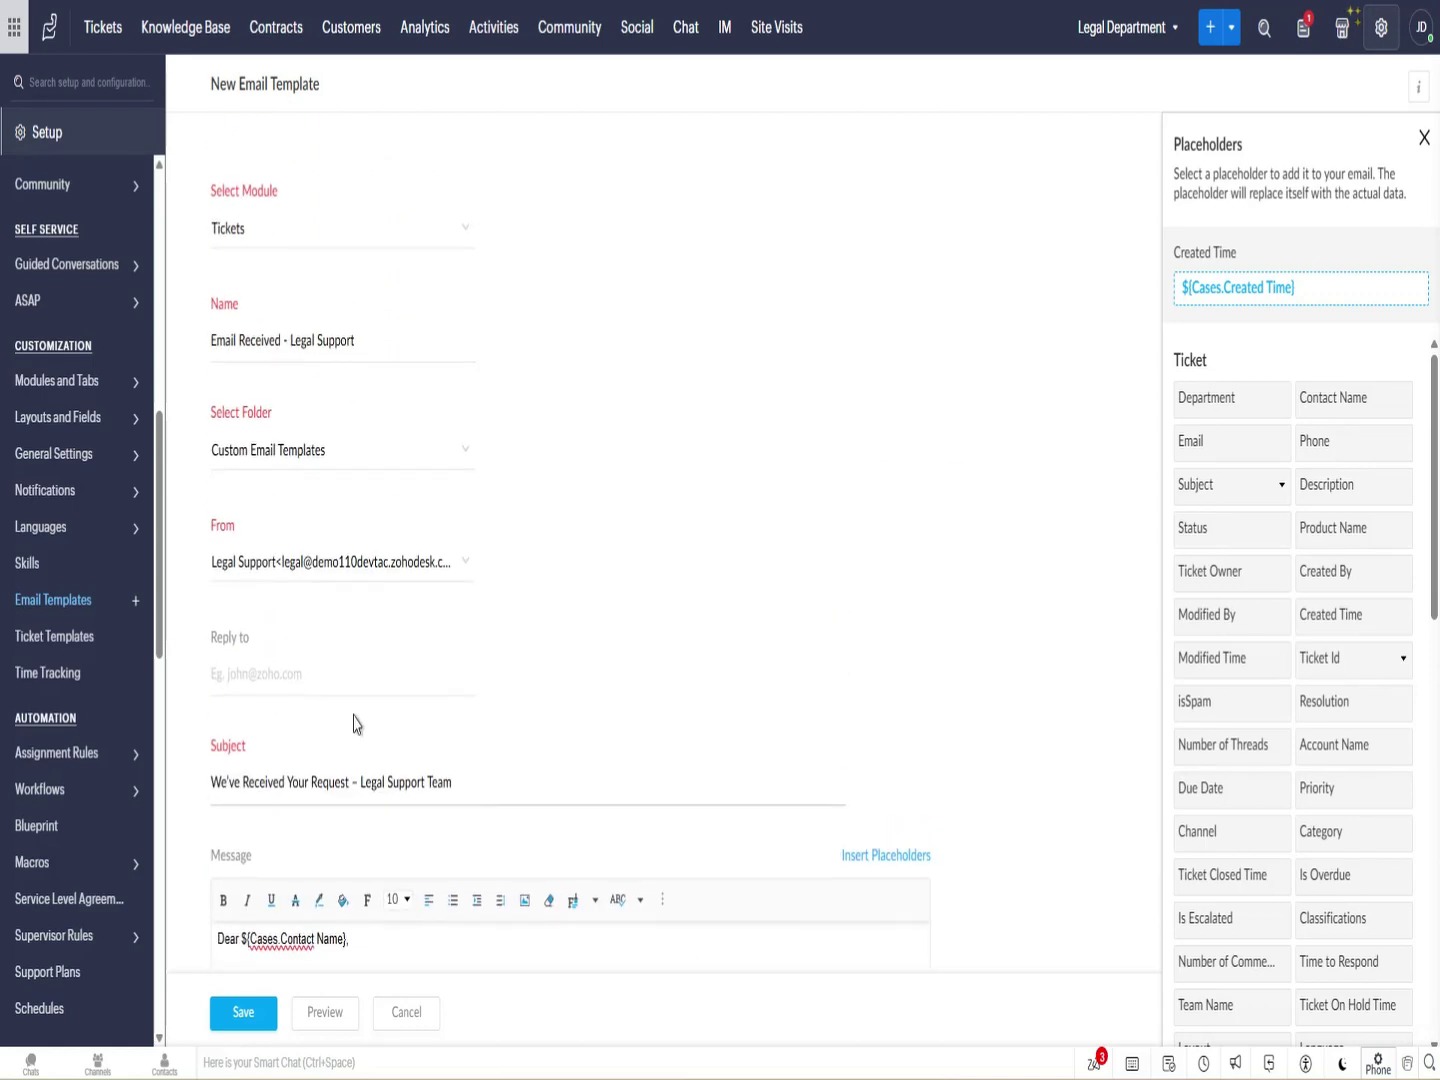
scroll(360, 890, down, 5)
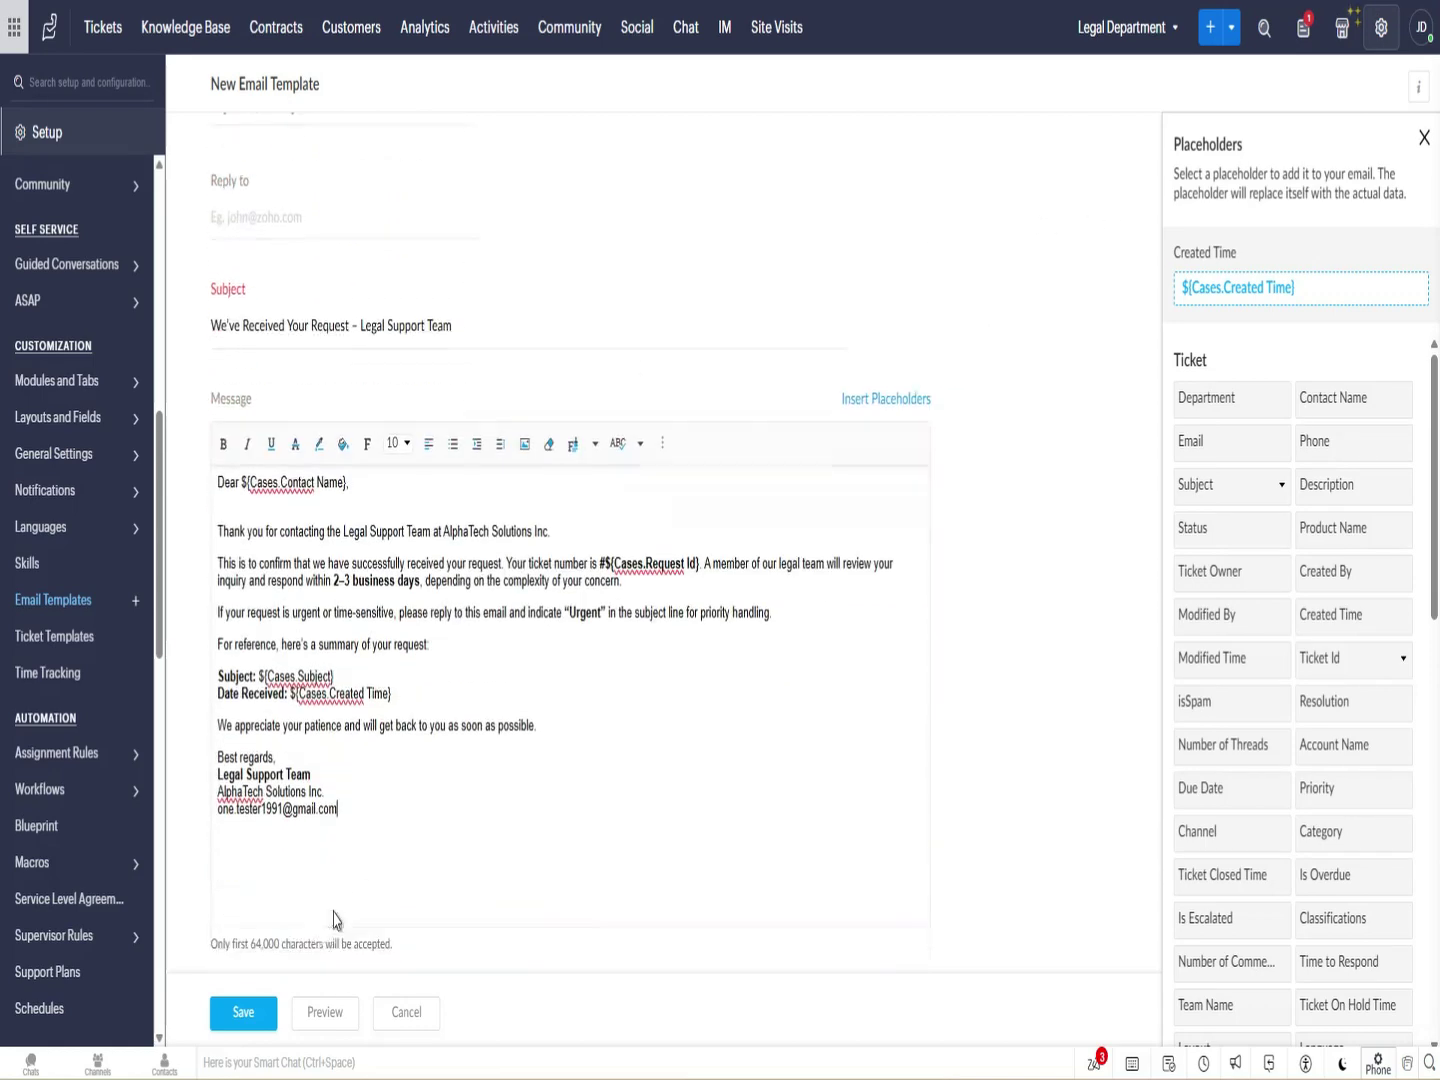
Preview the message and add blank lines before the summary sentence, the Subject entry, the patience sentence and the signature.
click(325, 1013)
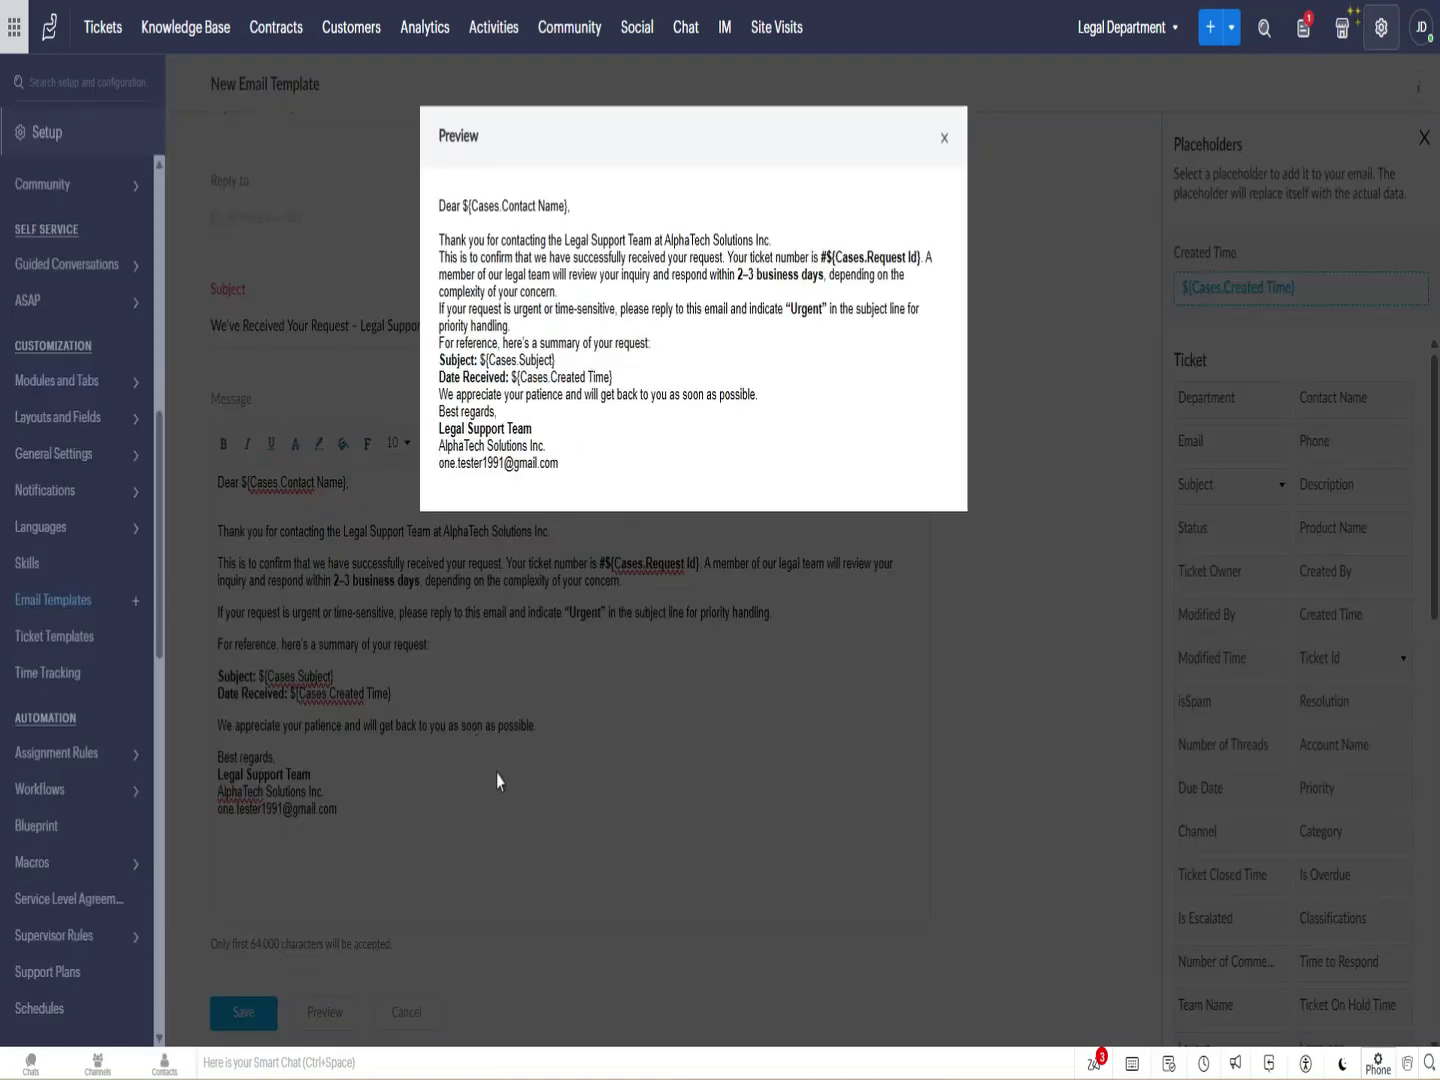
click(946, 139)
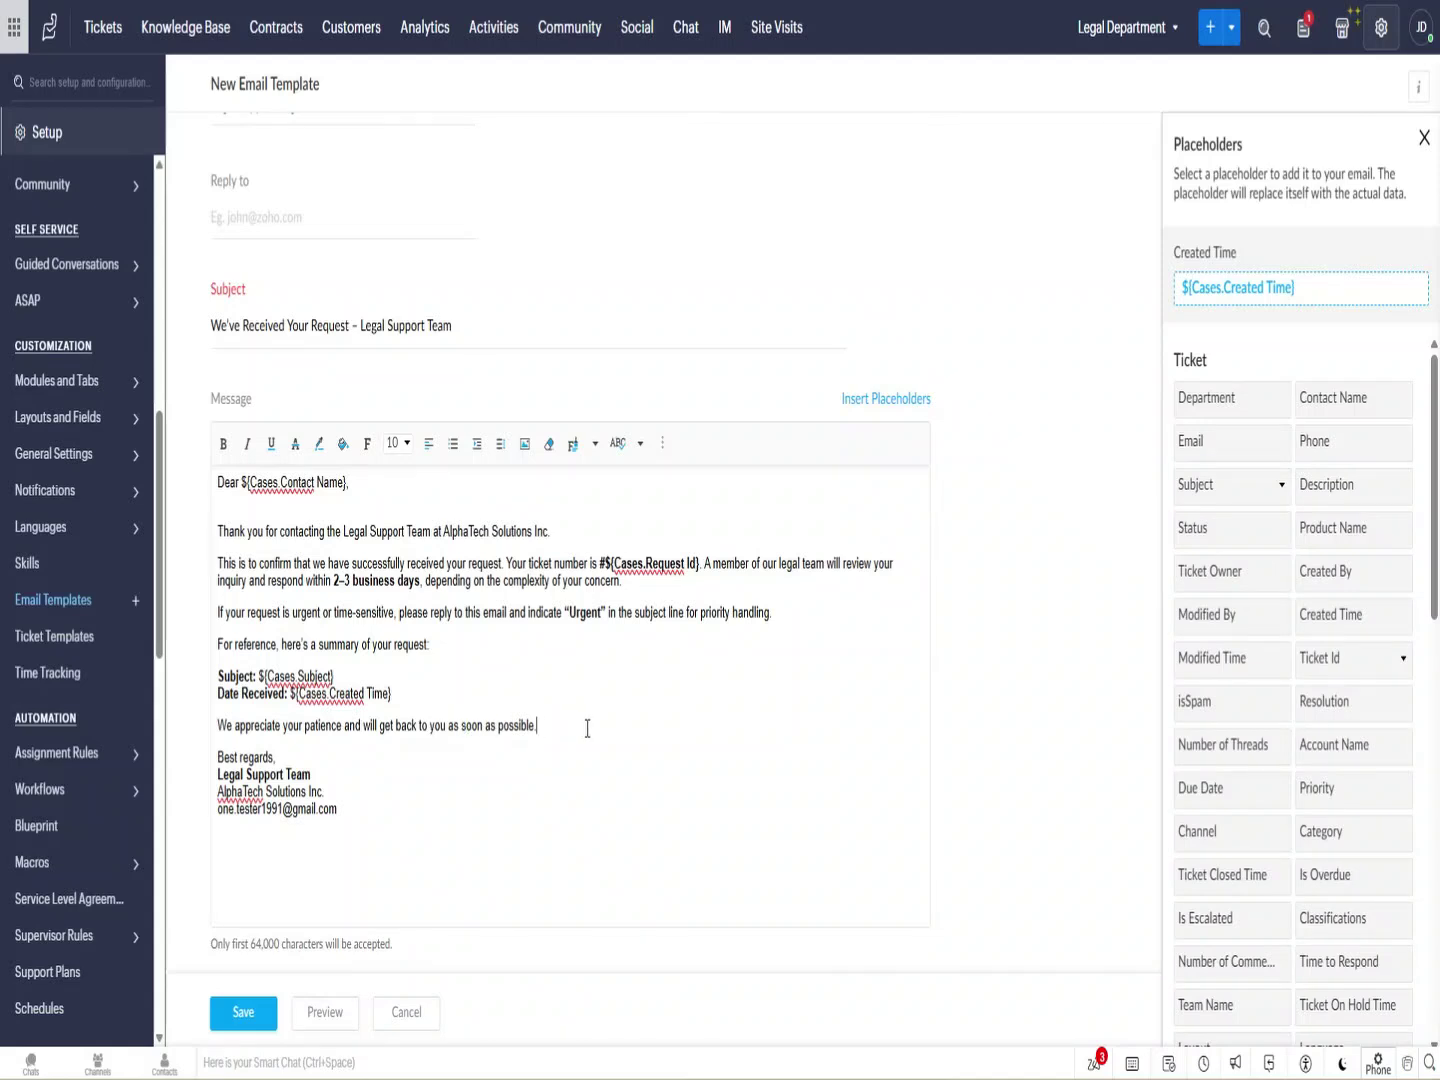
key(Return)
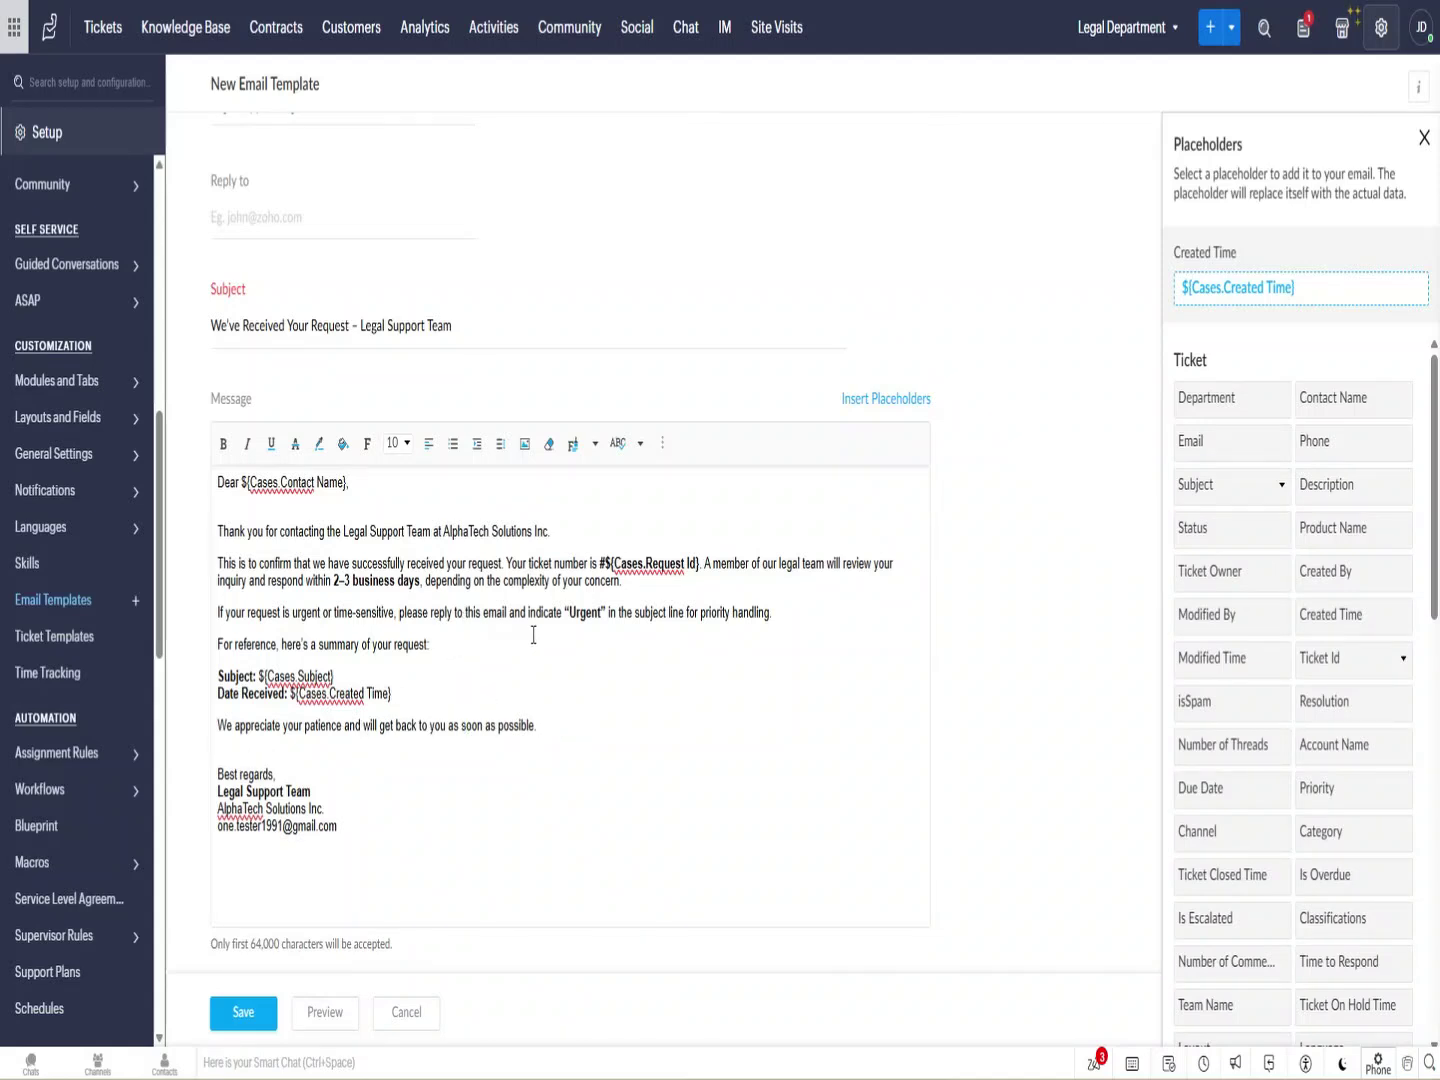
click(814, 617)
key(Return)
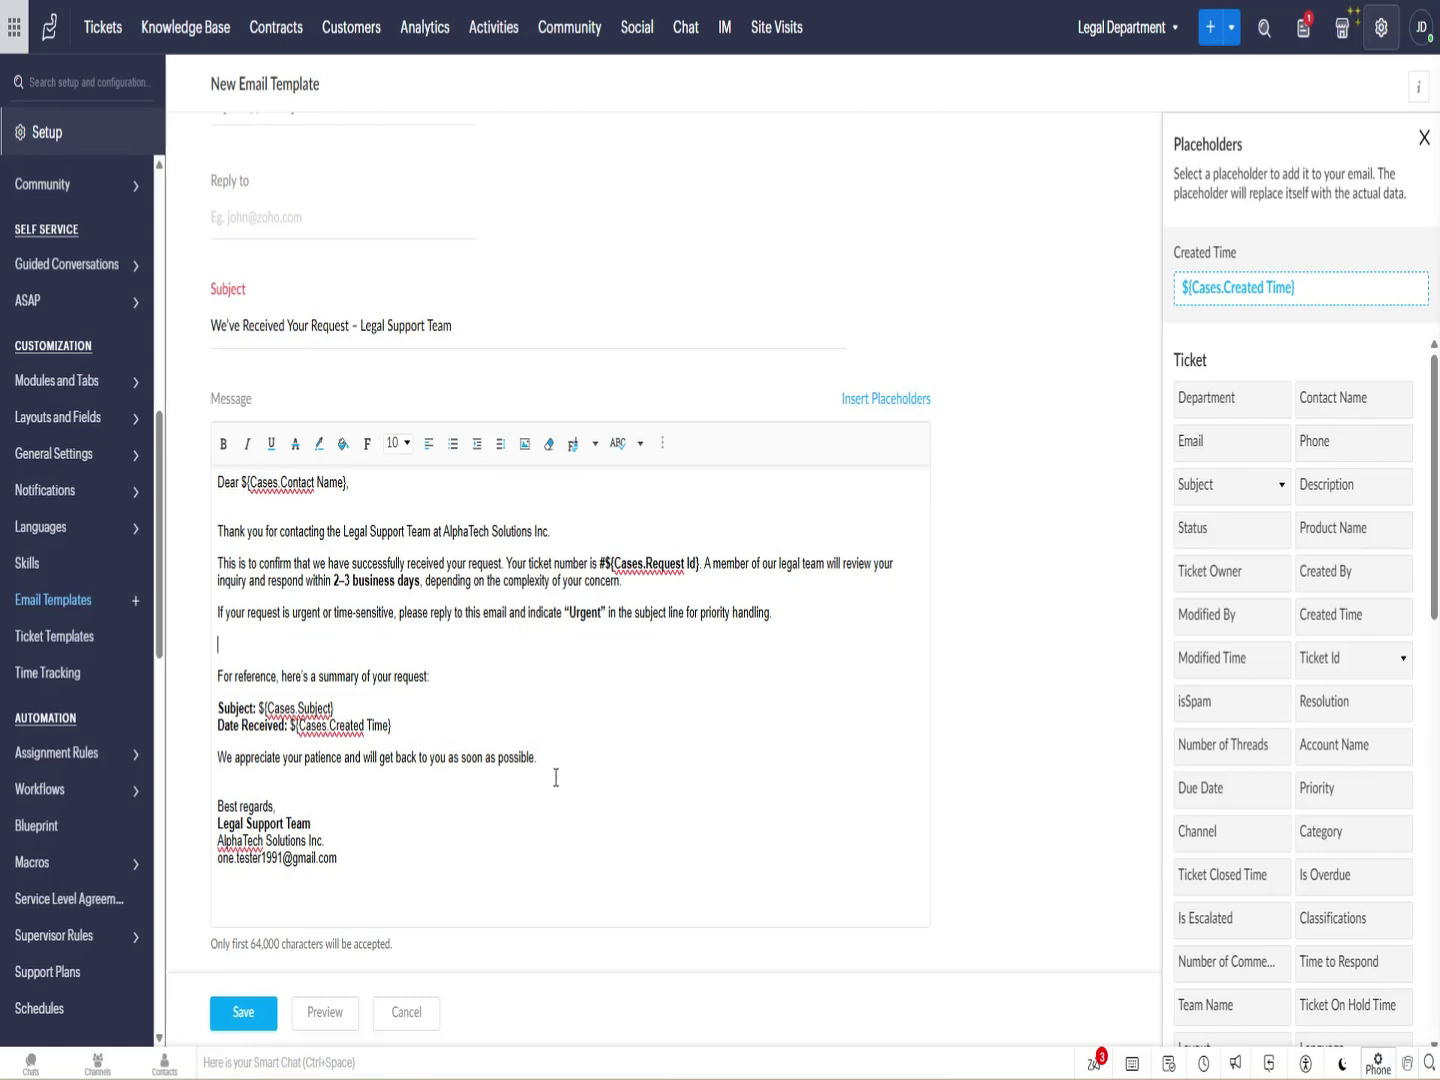
key(Return)
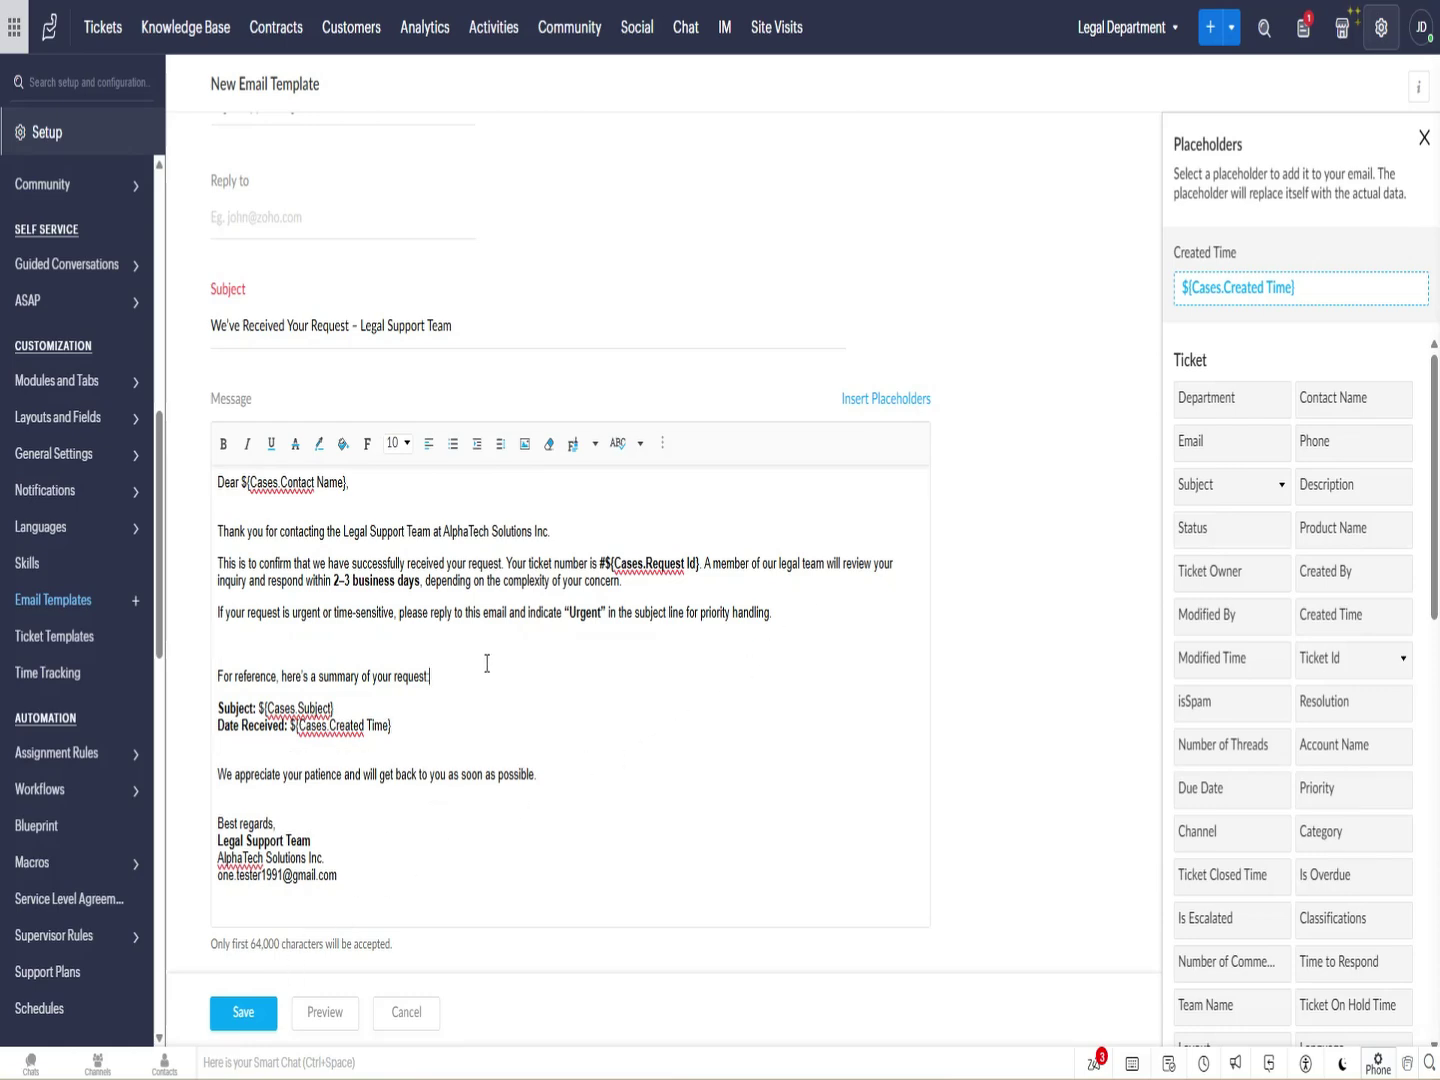
click(487, 668)
key(Return)
Add blank lines after the thank-you sentence and the 2–3 business days paragraph, previewing the message spacing before and after.
click(324, 1012)
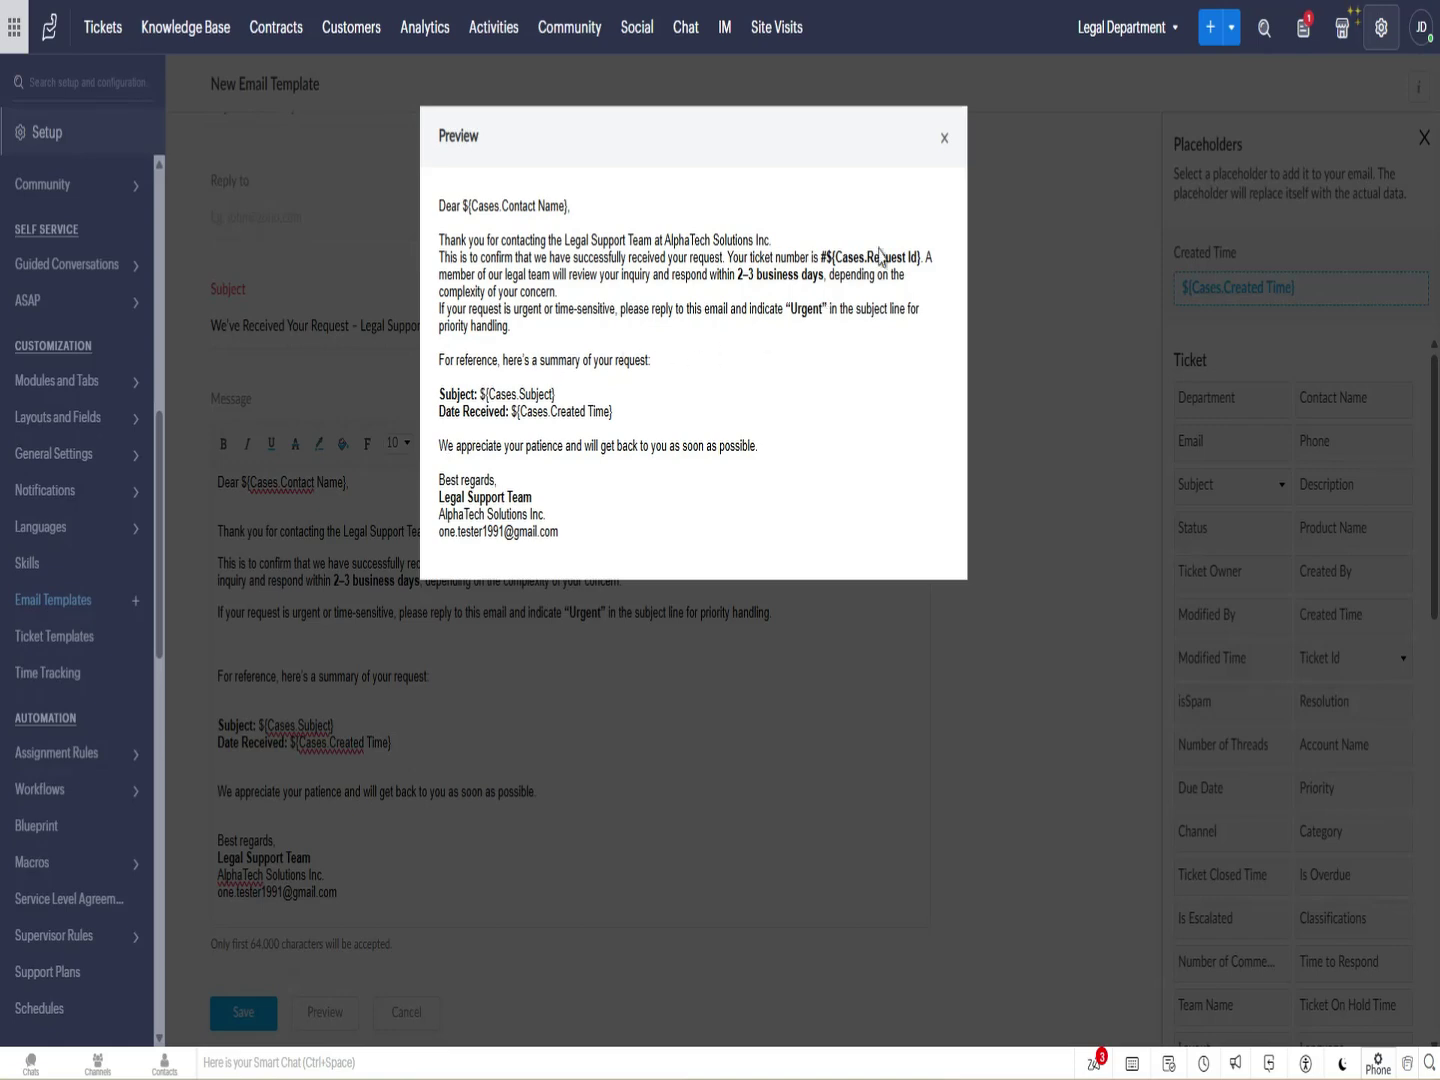
click(942, 140)
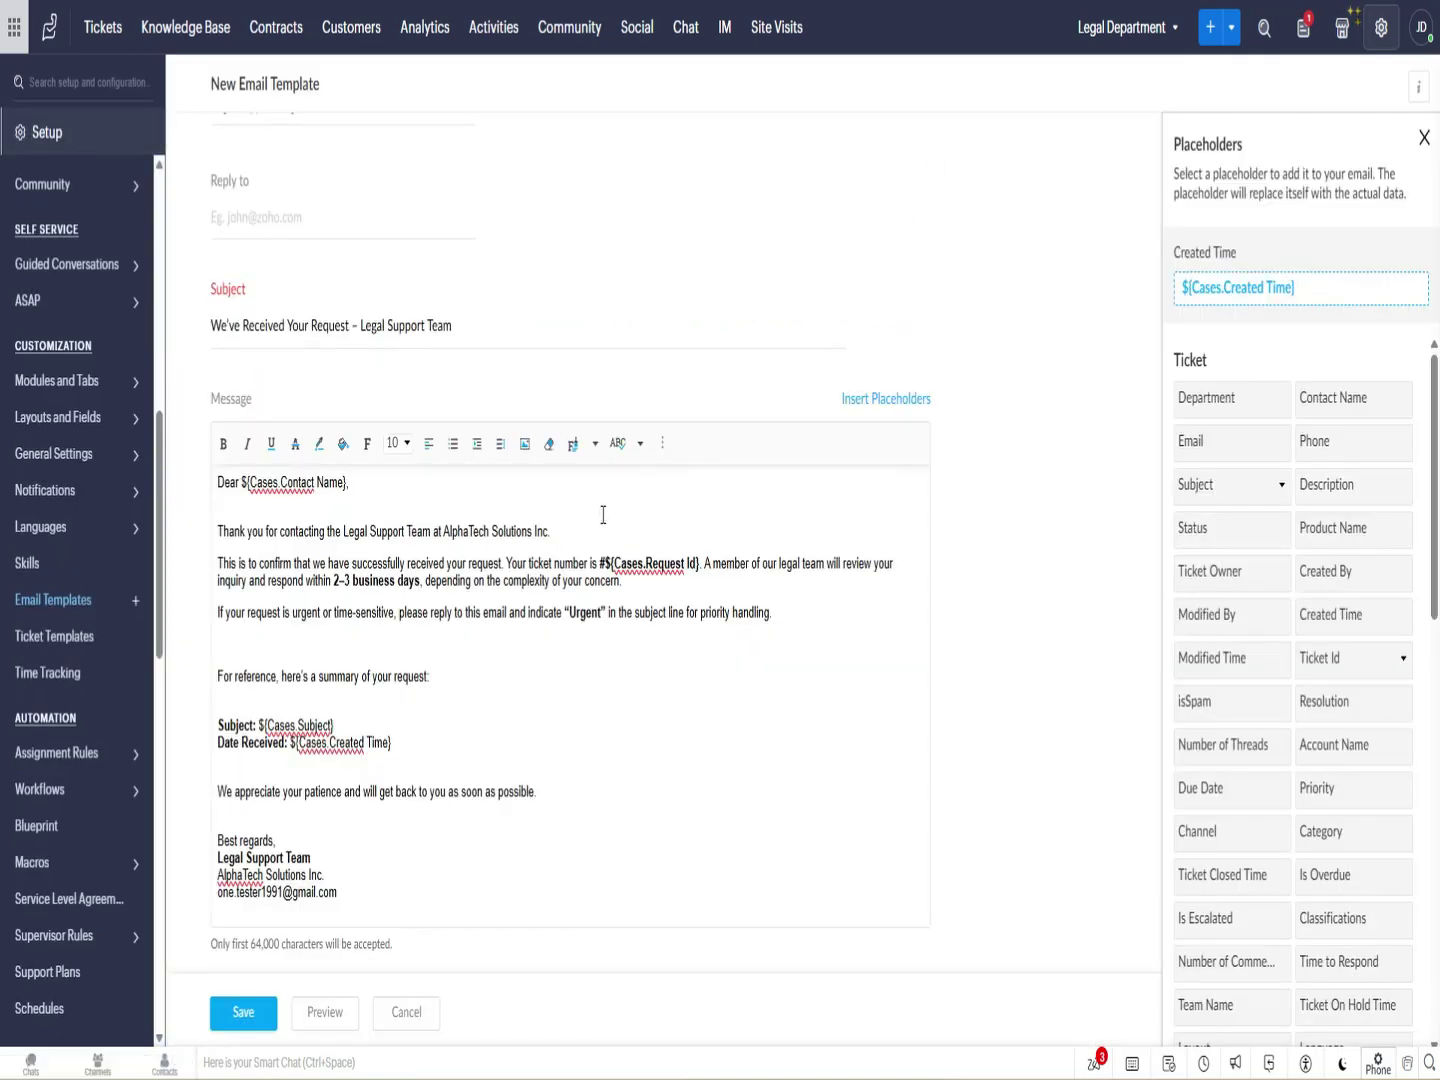
click(625, 551)
key(Return)
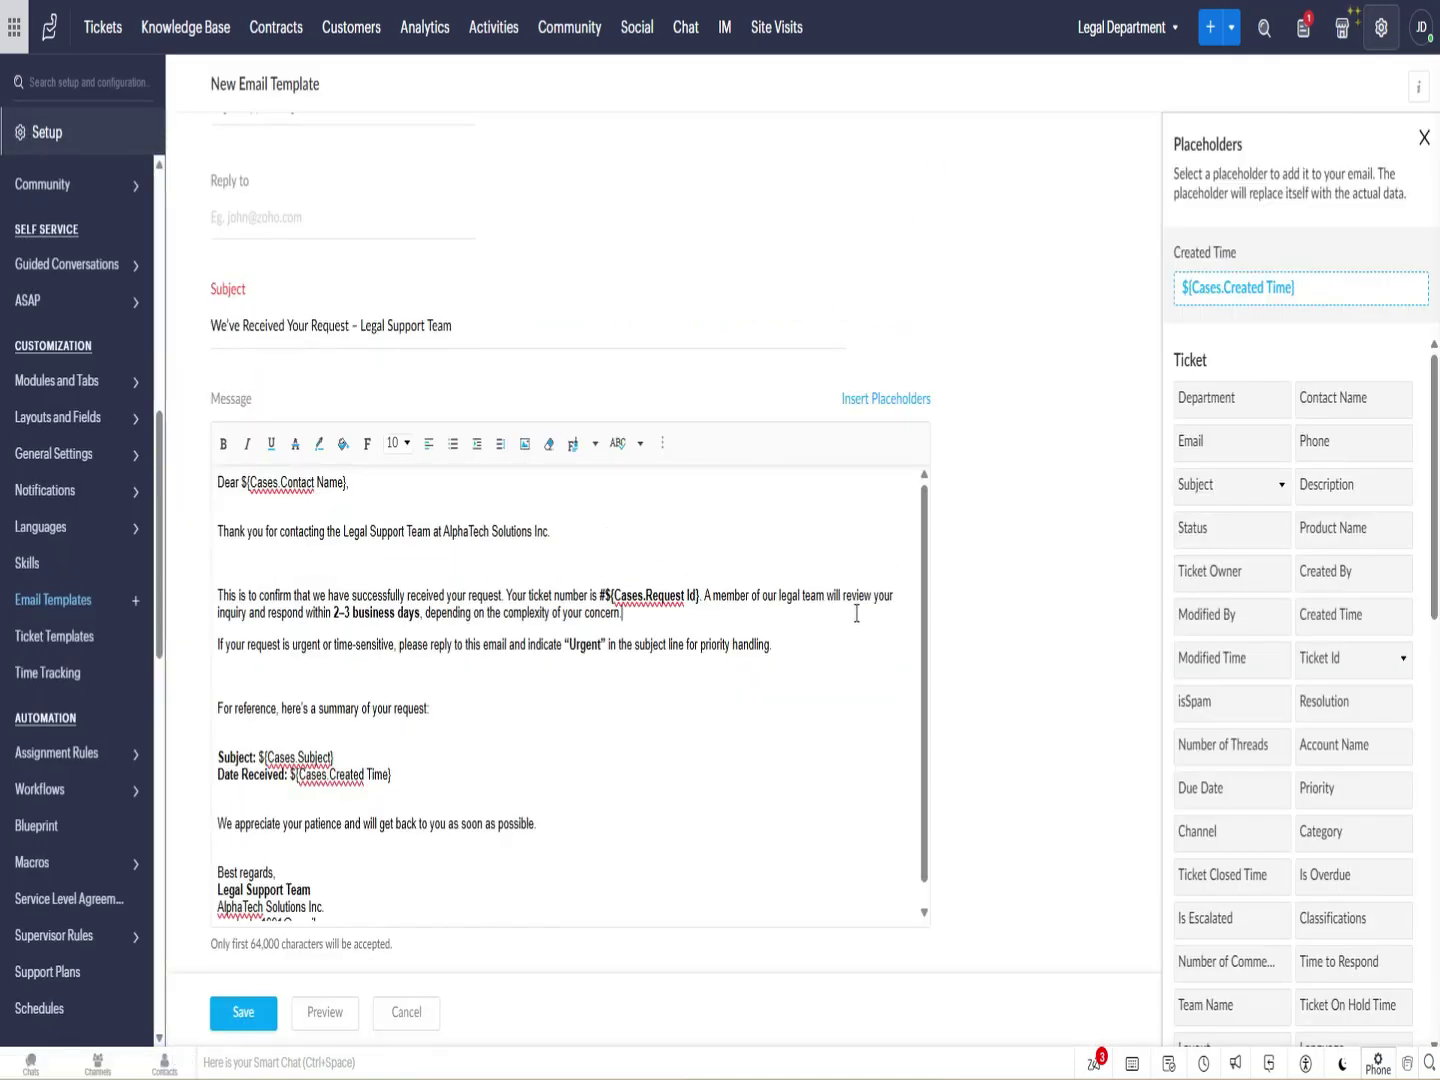
key(Return)
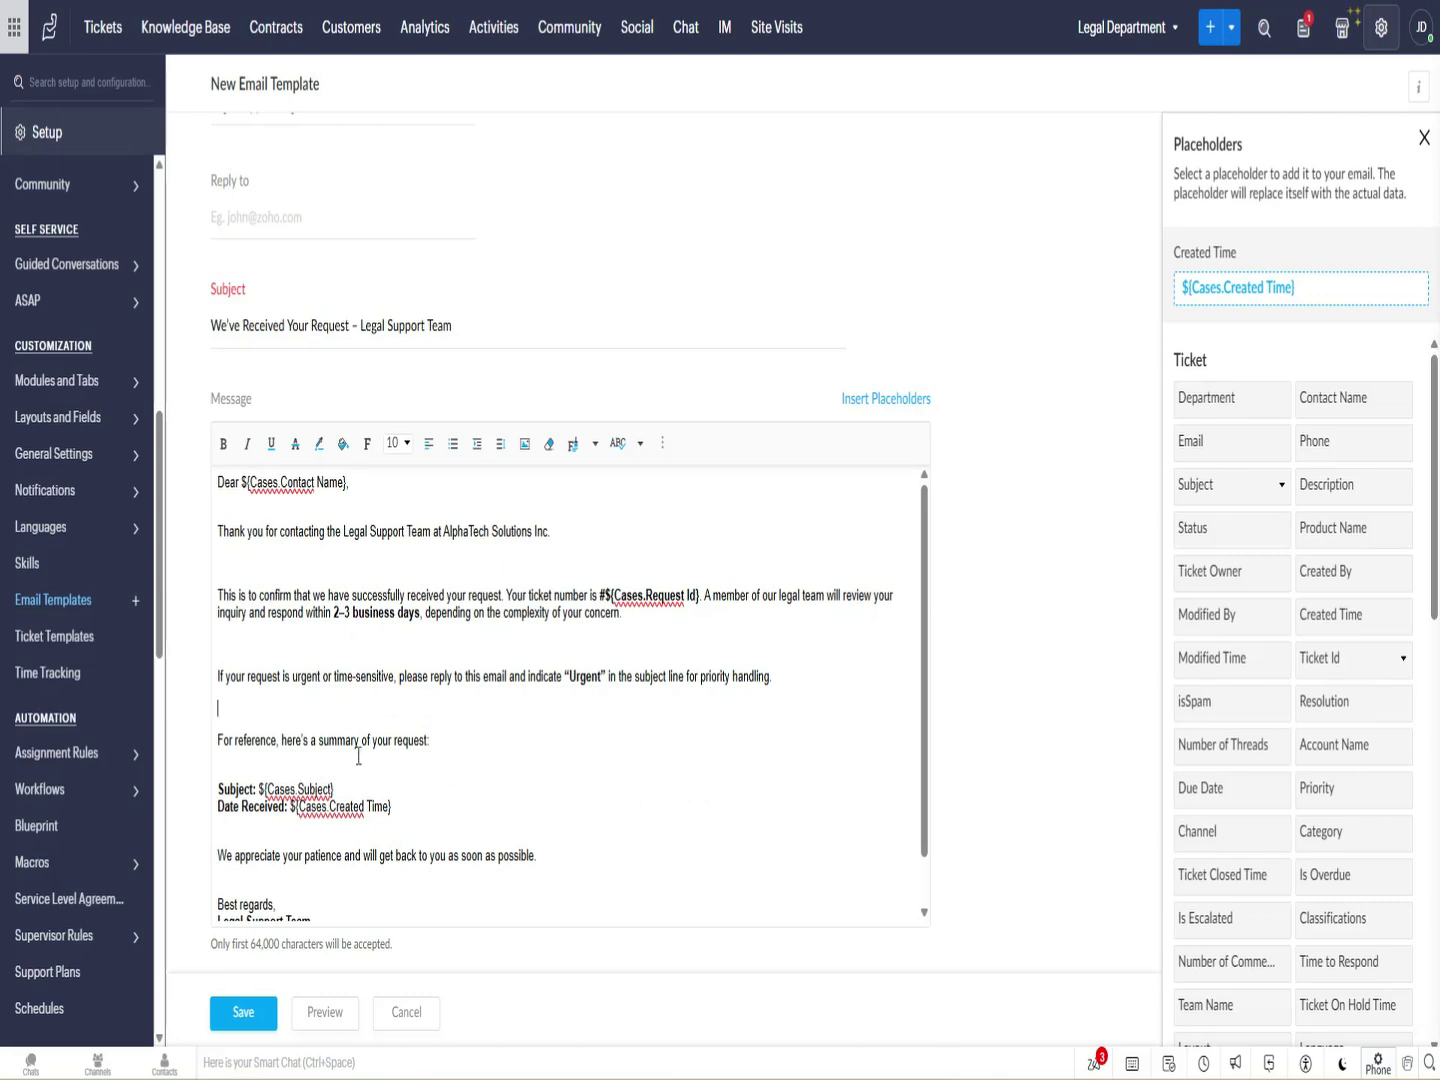
click(316, 1016)
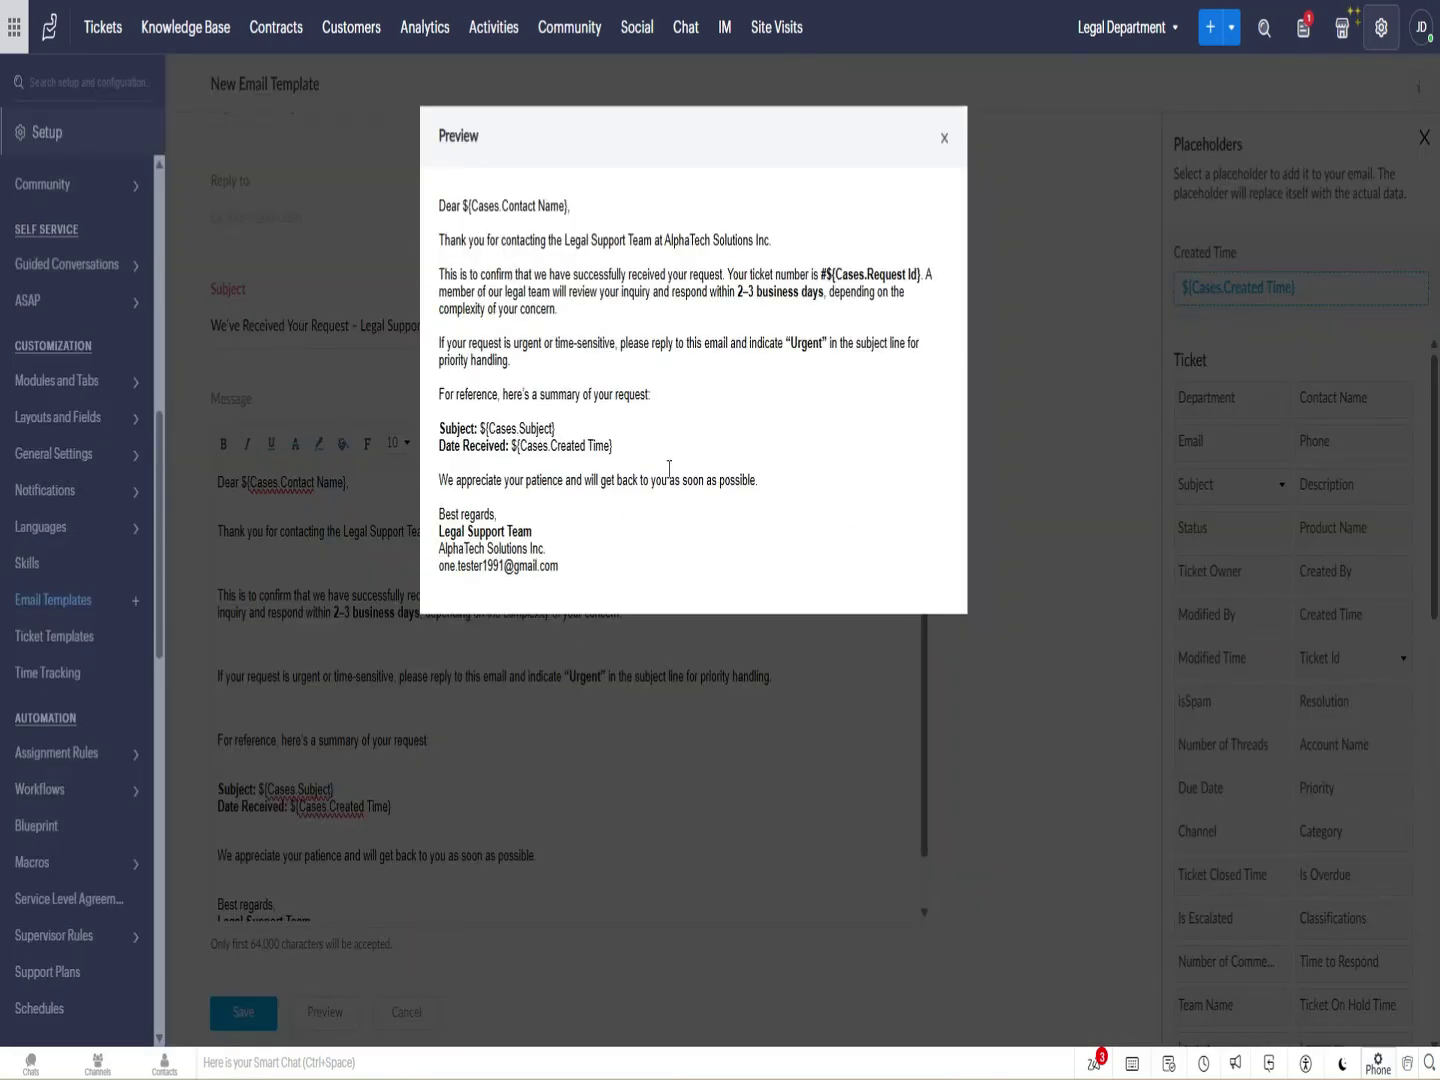
click(944, 139)
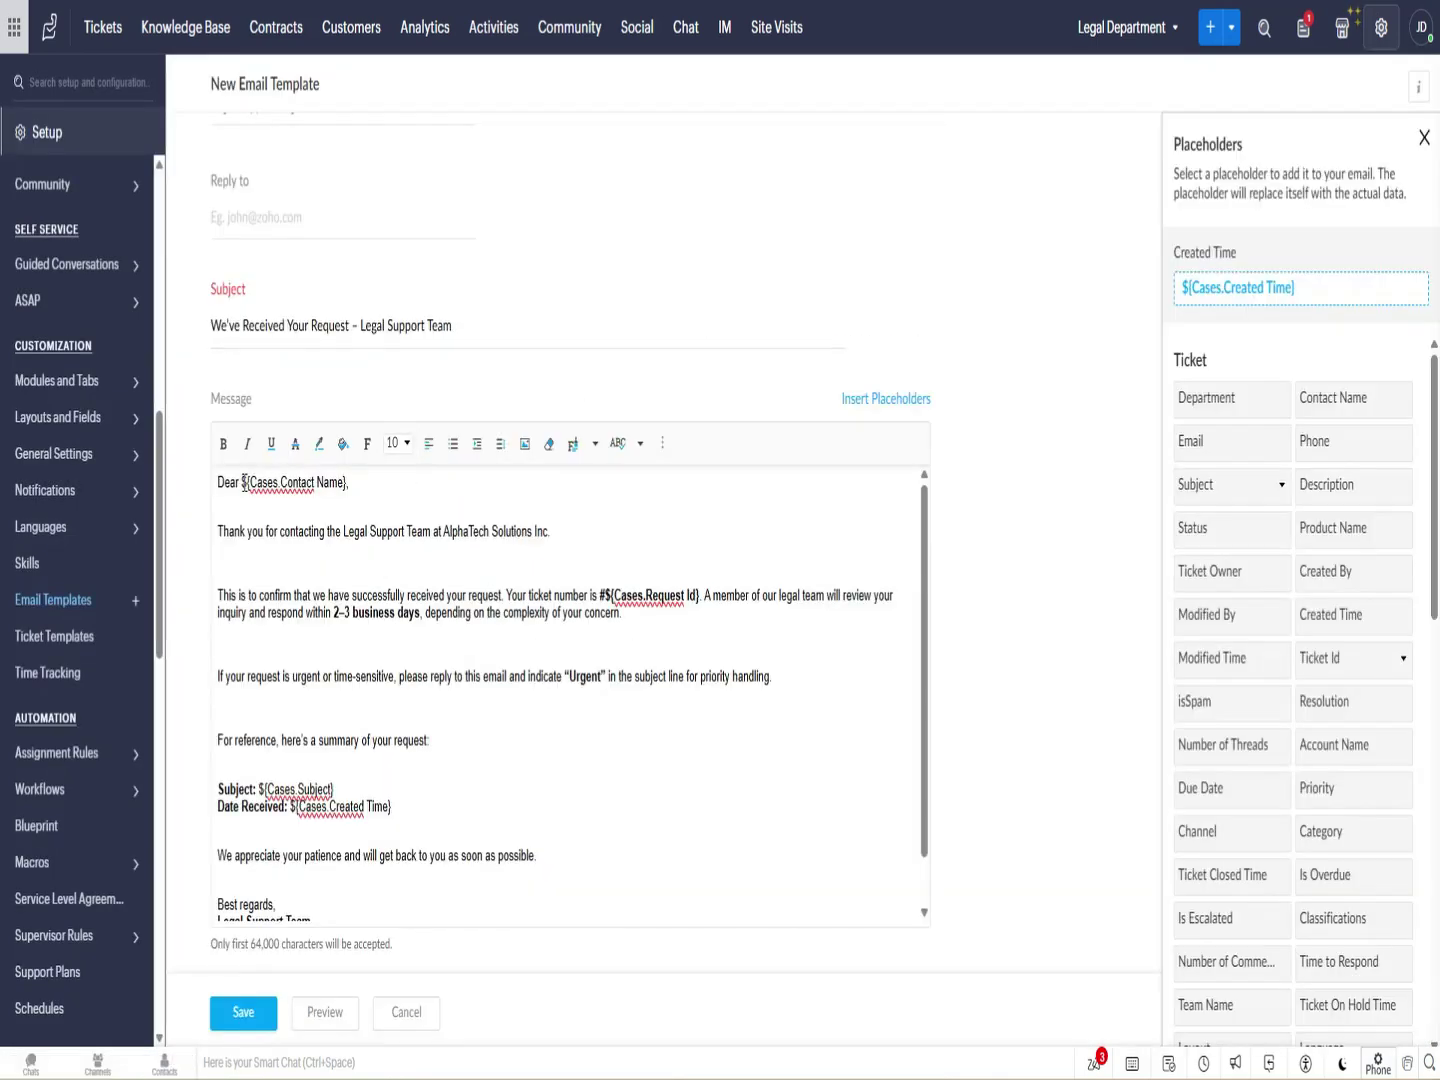
Make the contact name placeholder in the greeting bold and set the font size of the whole message to 12.
mouse_move(247, 490)
mouse_down()
mouse_move(355, 486)
mouse_move(246, 492)
mouse_up()
click(223, 443)
click(588, 518)
key(ctrl+a)
click(397, 444)
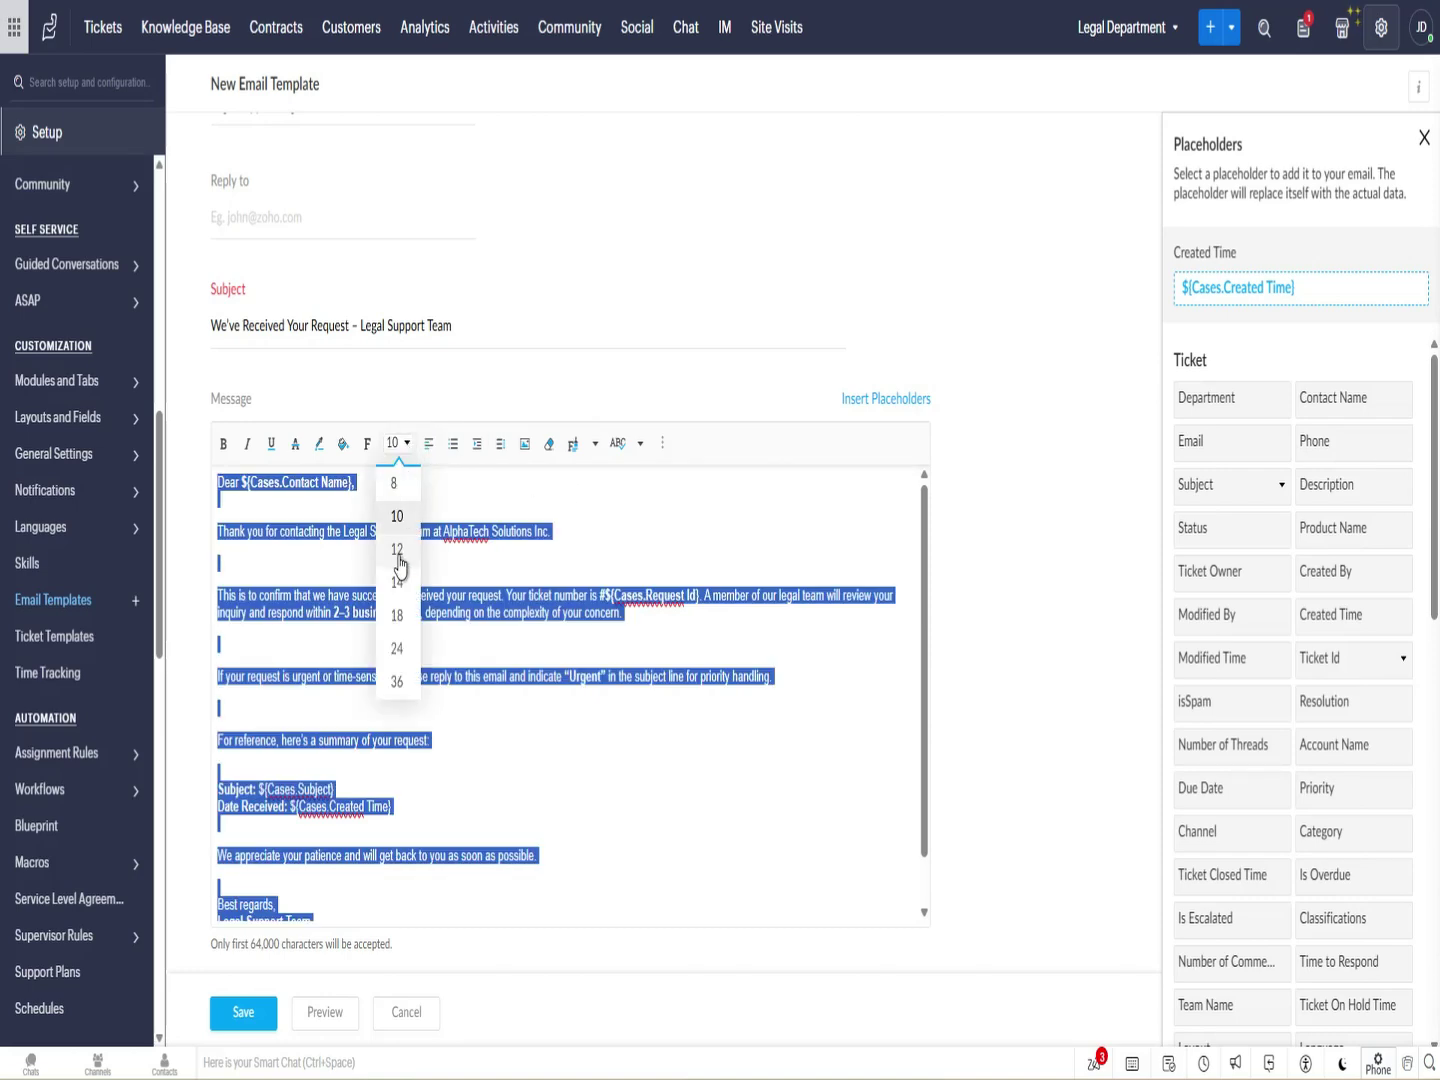
click(405, 553)
click(751, 552)
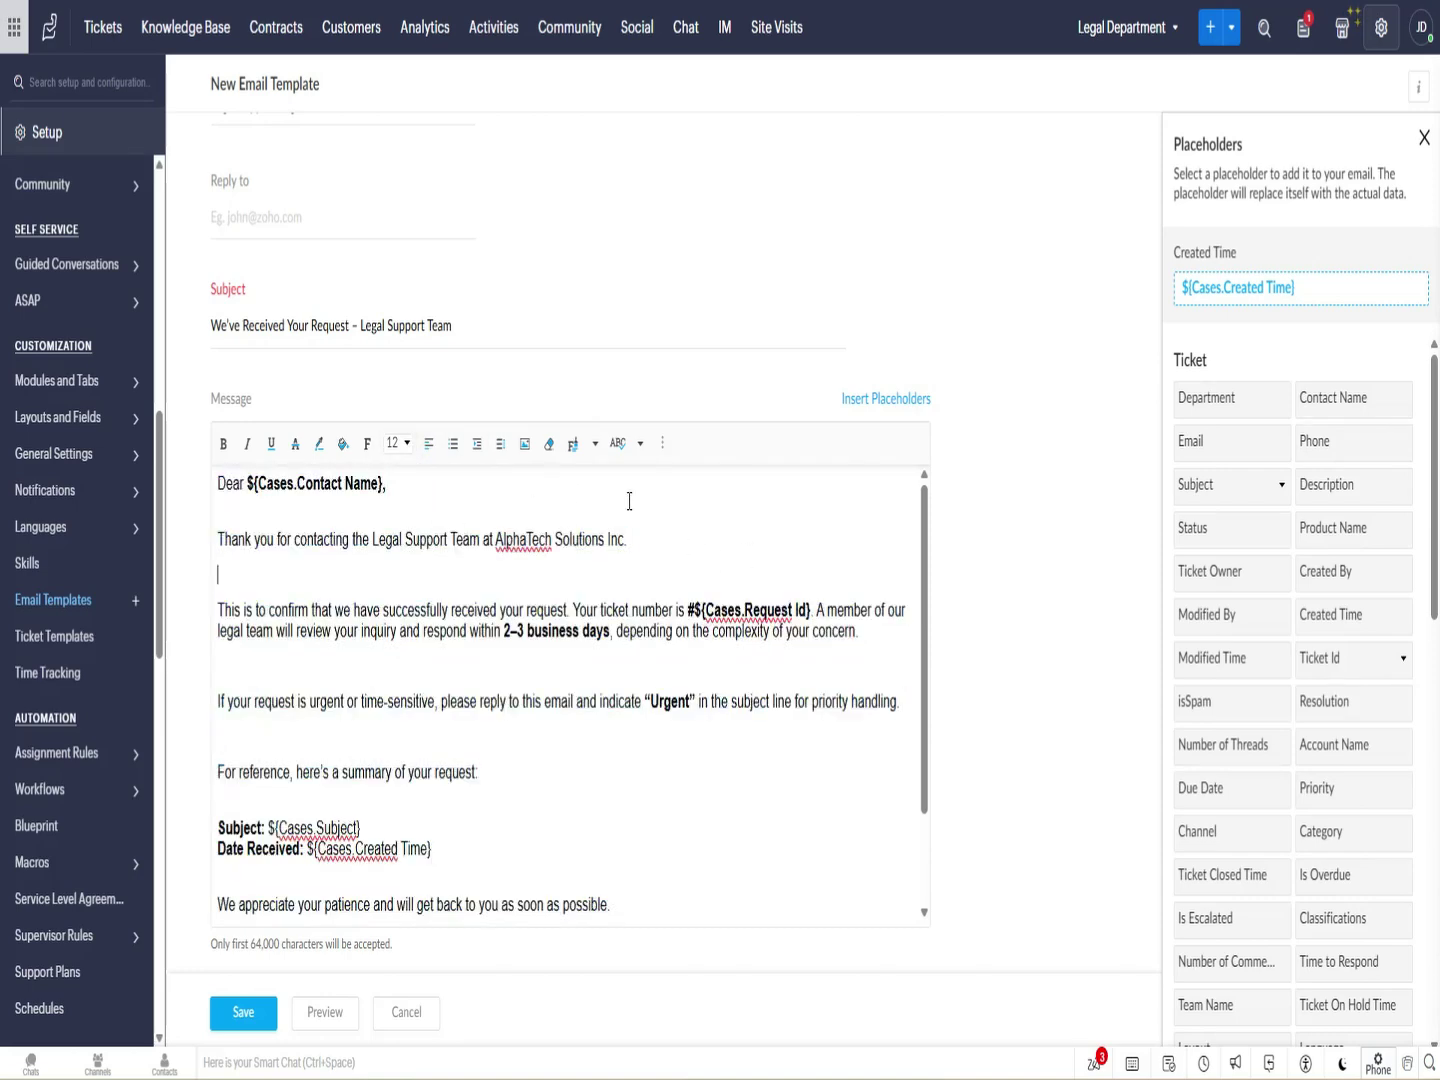
Look through the available fonts and apply Arial to the whole message text.
click(370, 448)
click(727, 558)
key(ctrl+a)
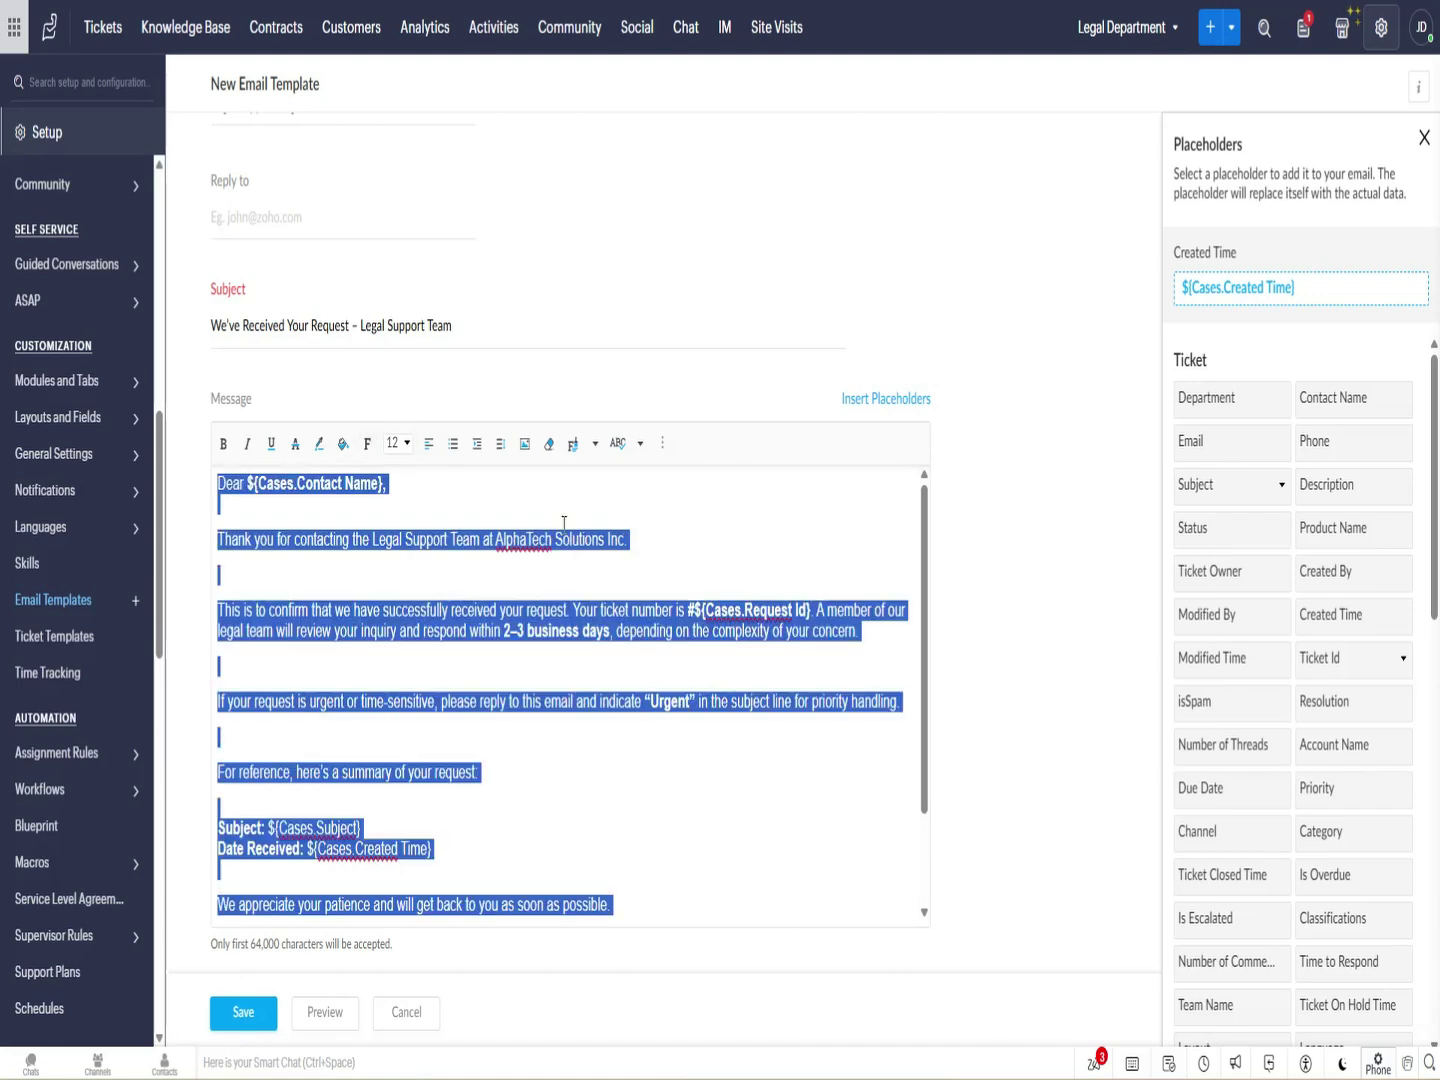
click(369, 456)
scroll(362, 600, down, 5)
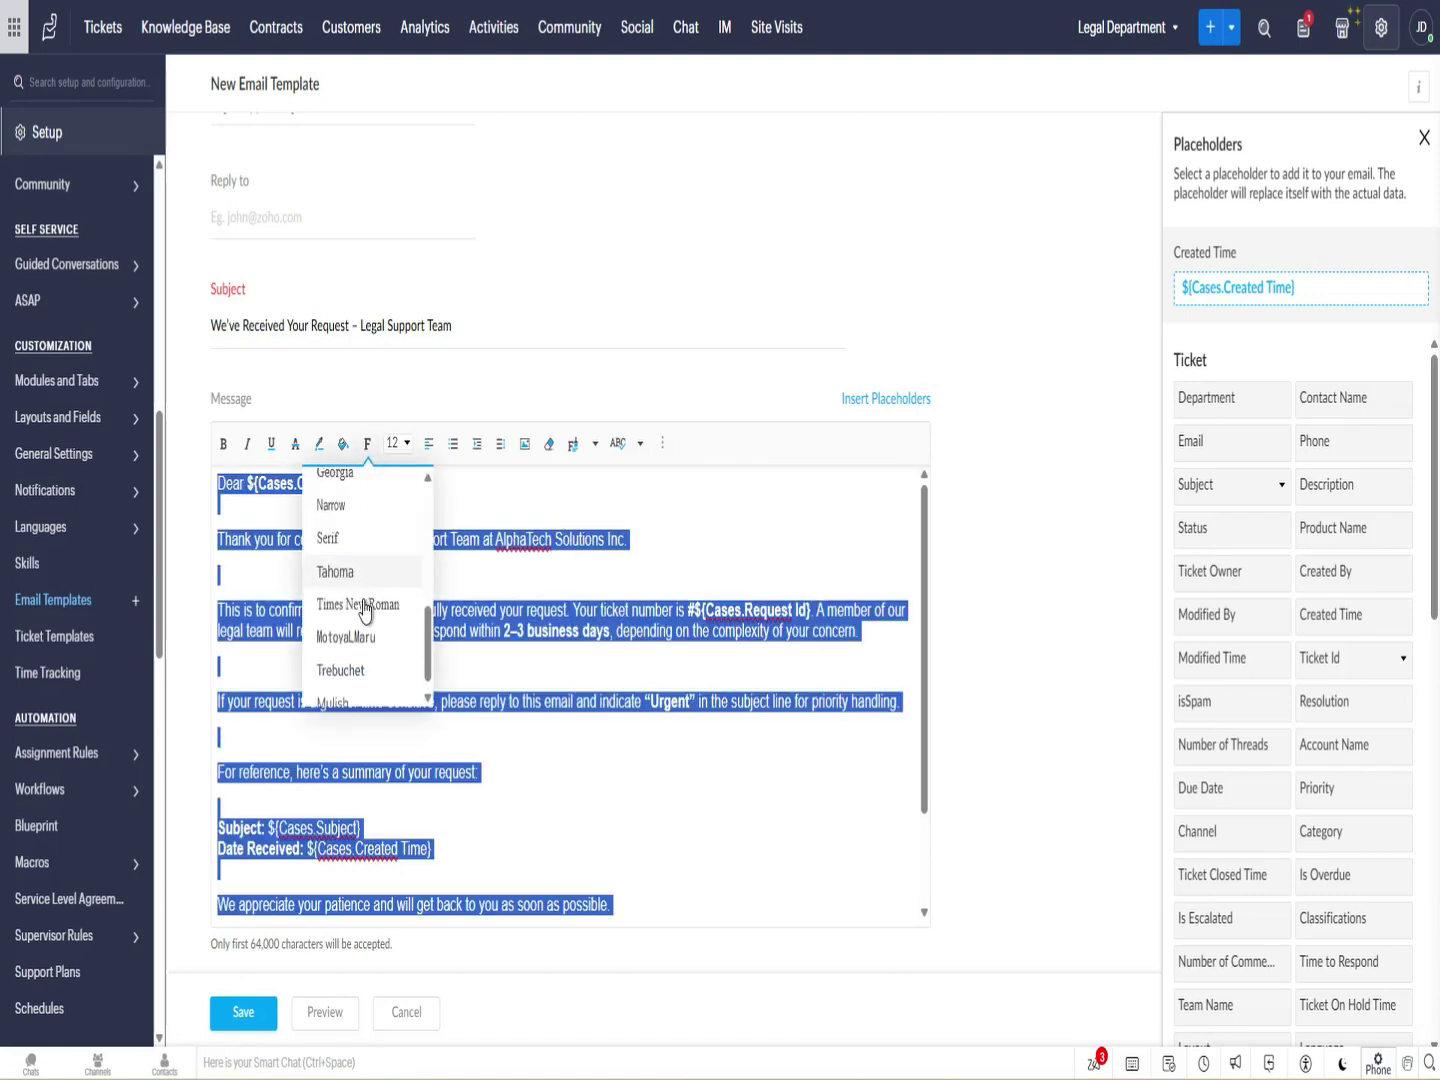
scroll(372, 650, up, 5)
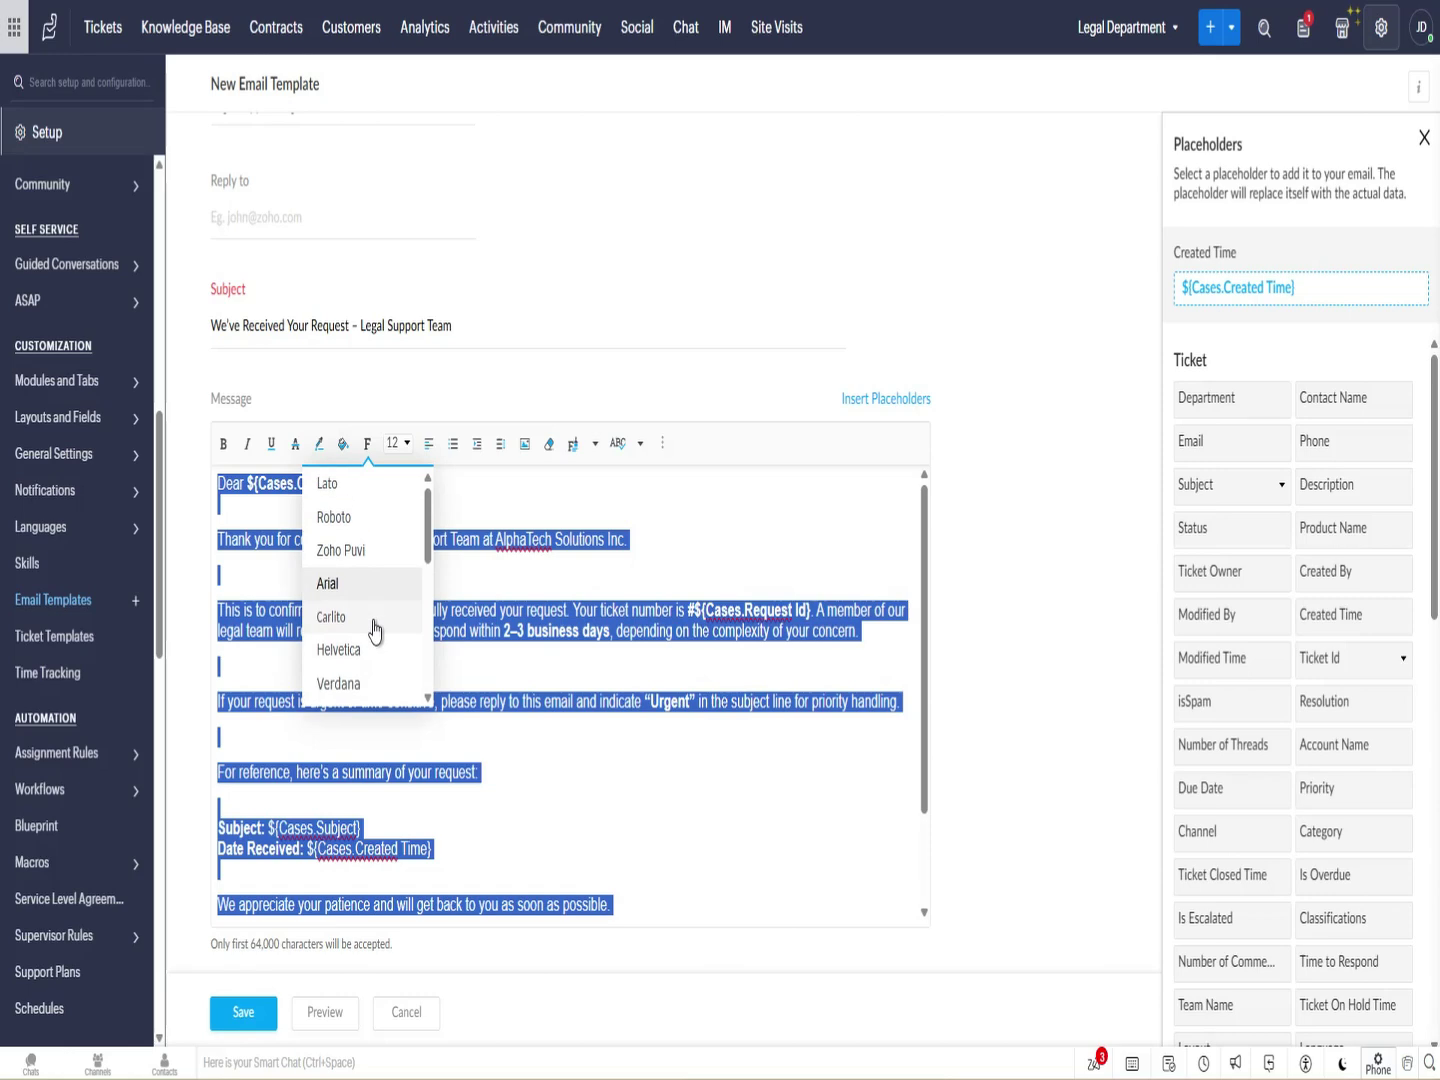
click(370, 584)
click(302, 572)
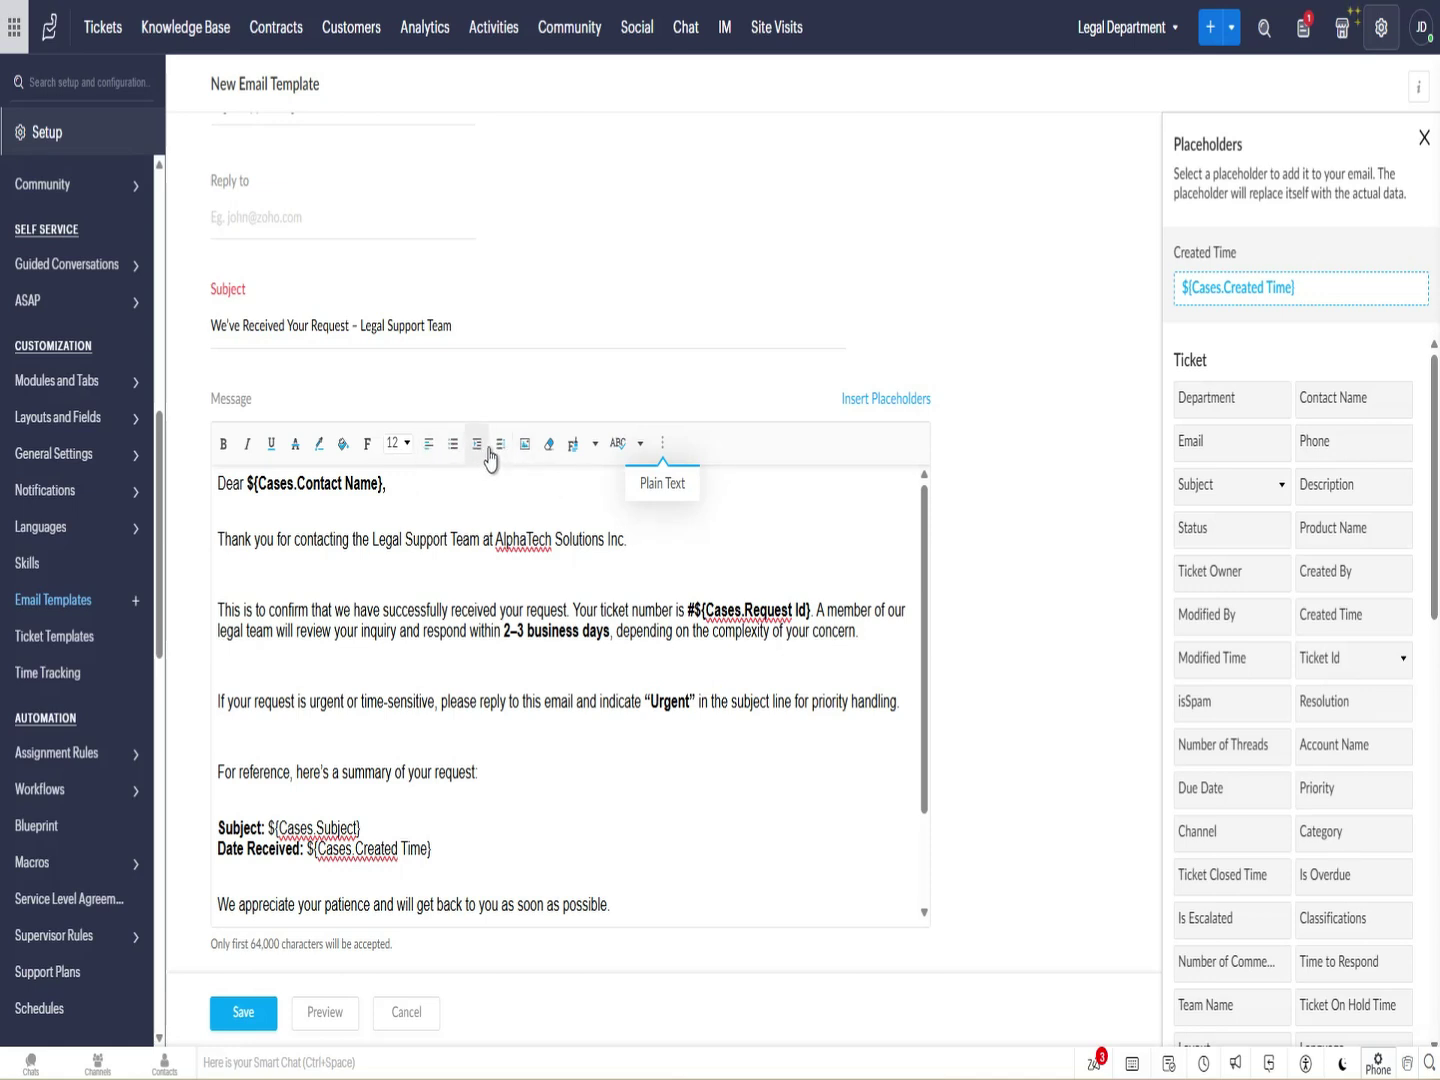
click(743, 609)
Change the company name in the signature from AlphaTech Solutions to Devtac CRM, keeping Inc. after it.
scroll(483, 590, down, 2)
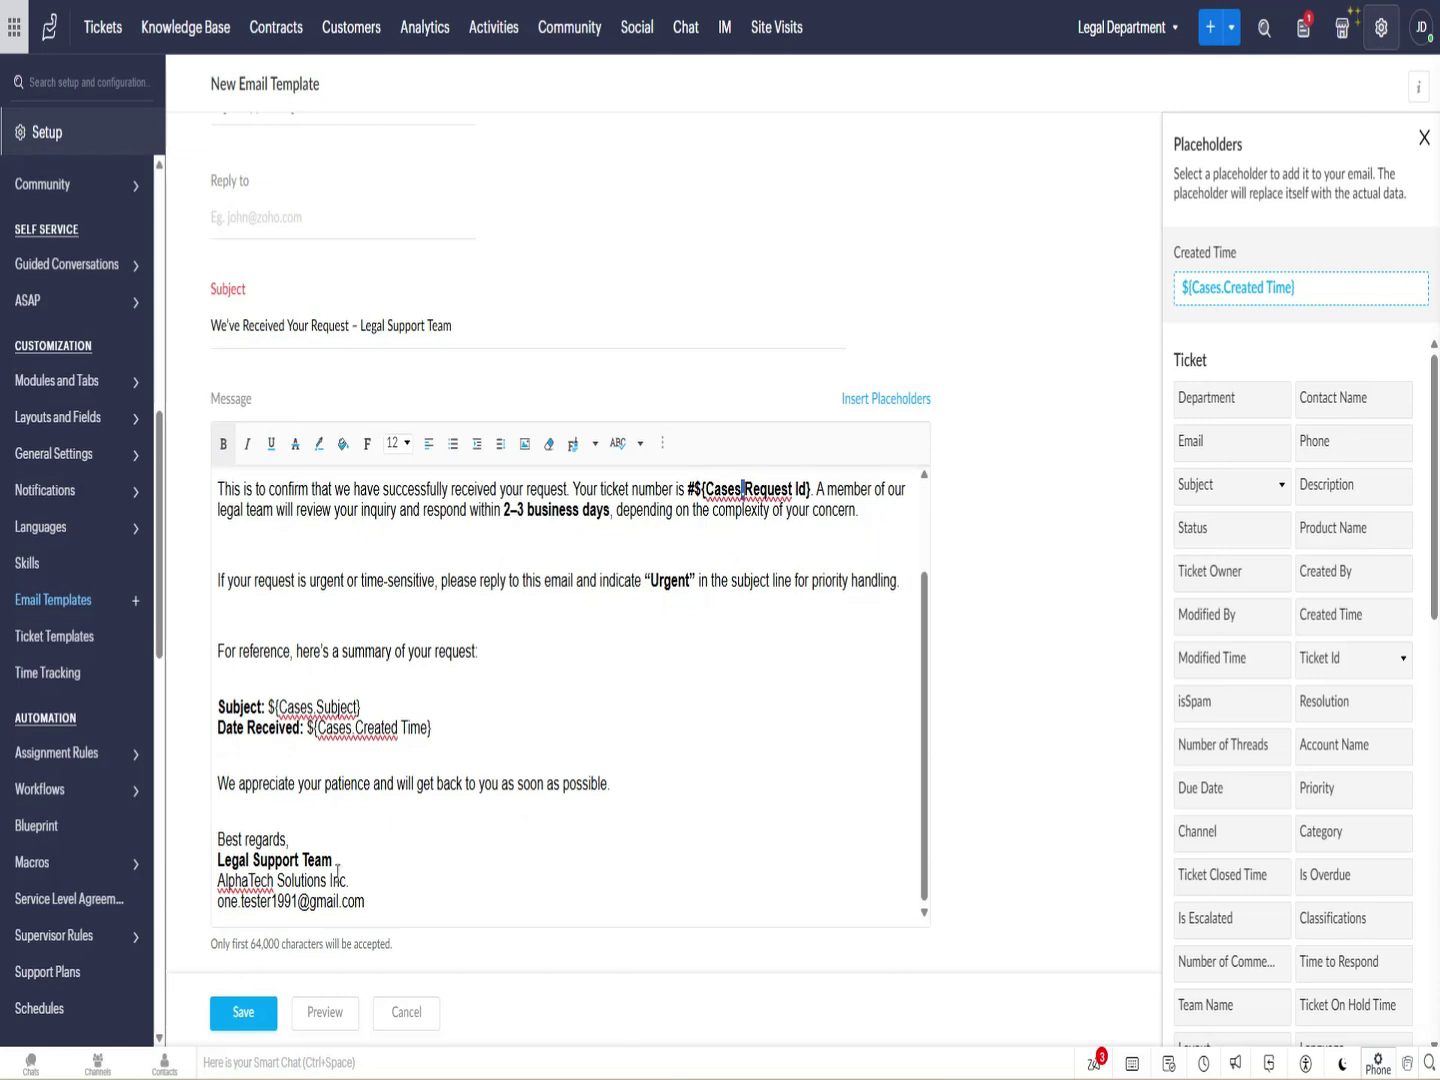
double_click(255, 881)
shift+click(323, 871)
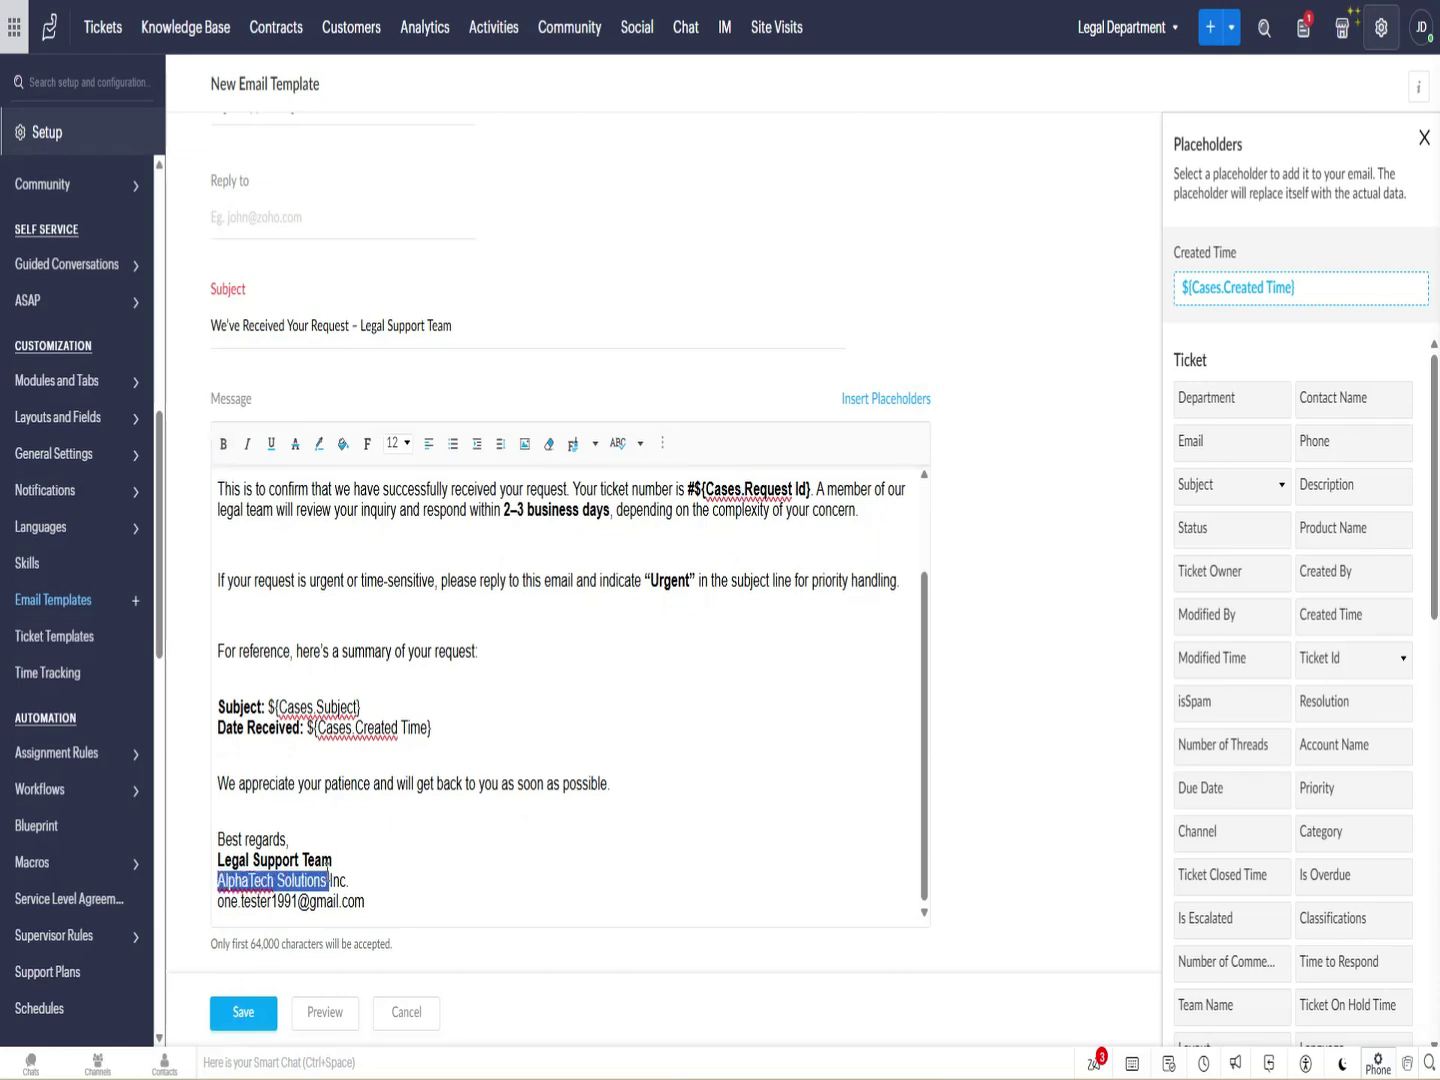
text(CEV)
key(BackSpace)
text(ecta)
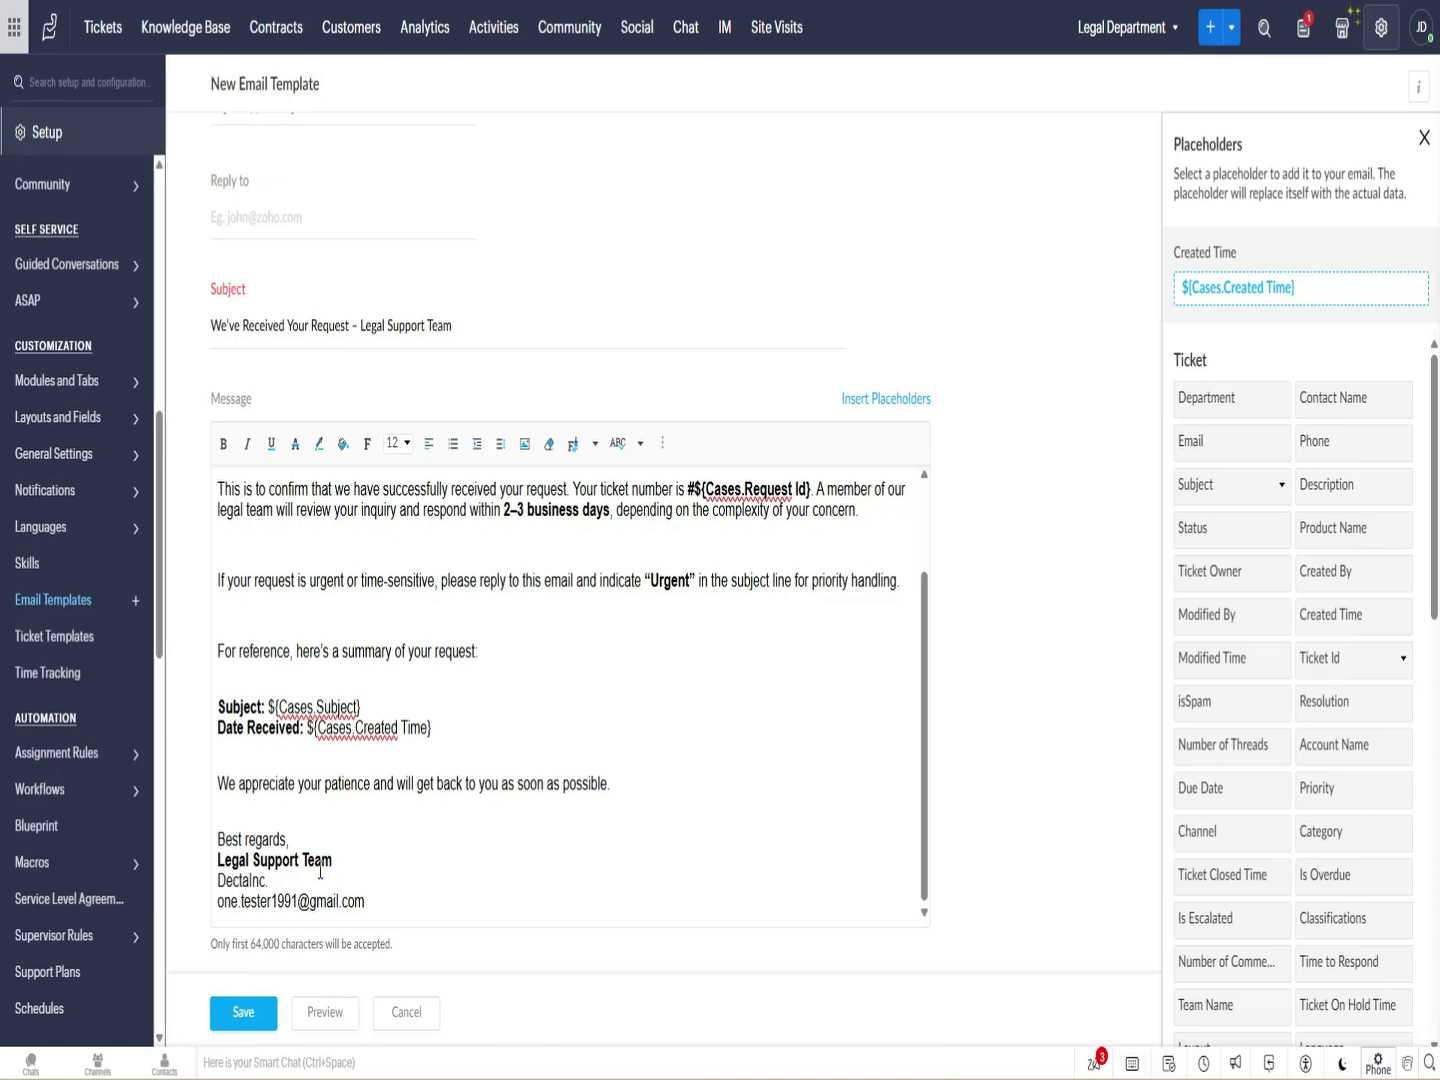
text(c CRM)
click(394, 851)
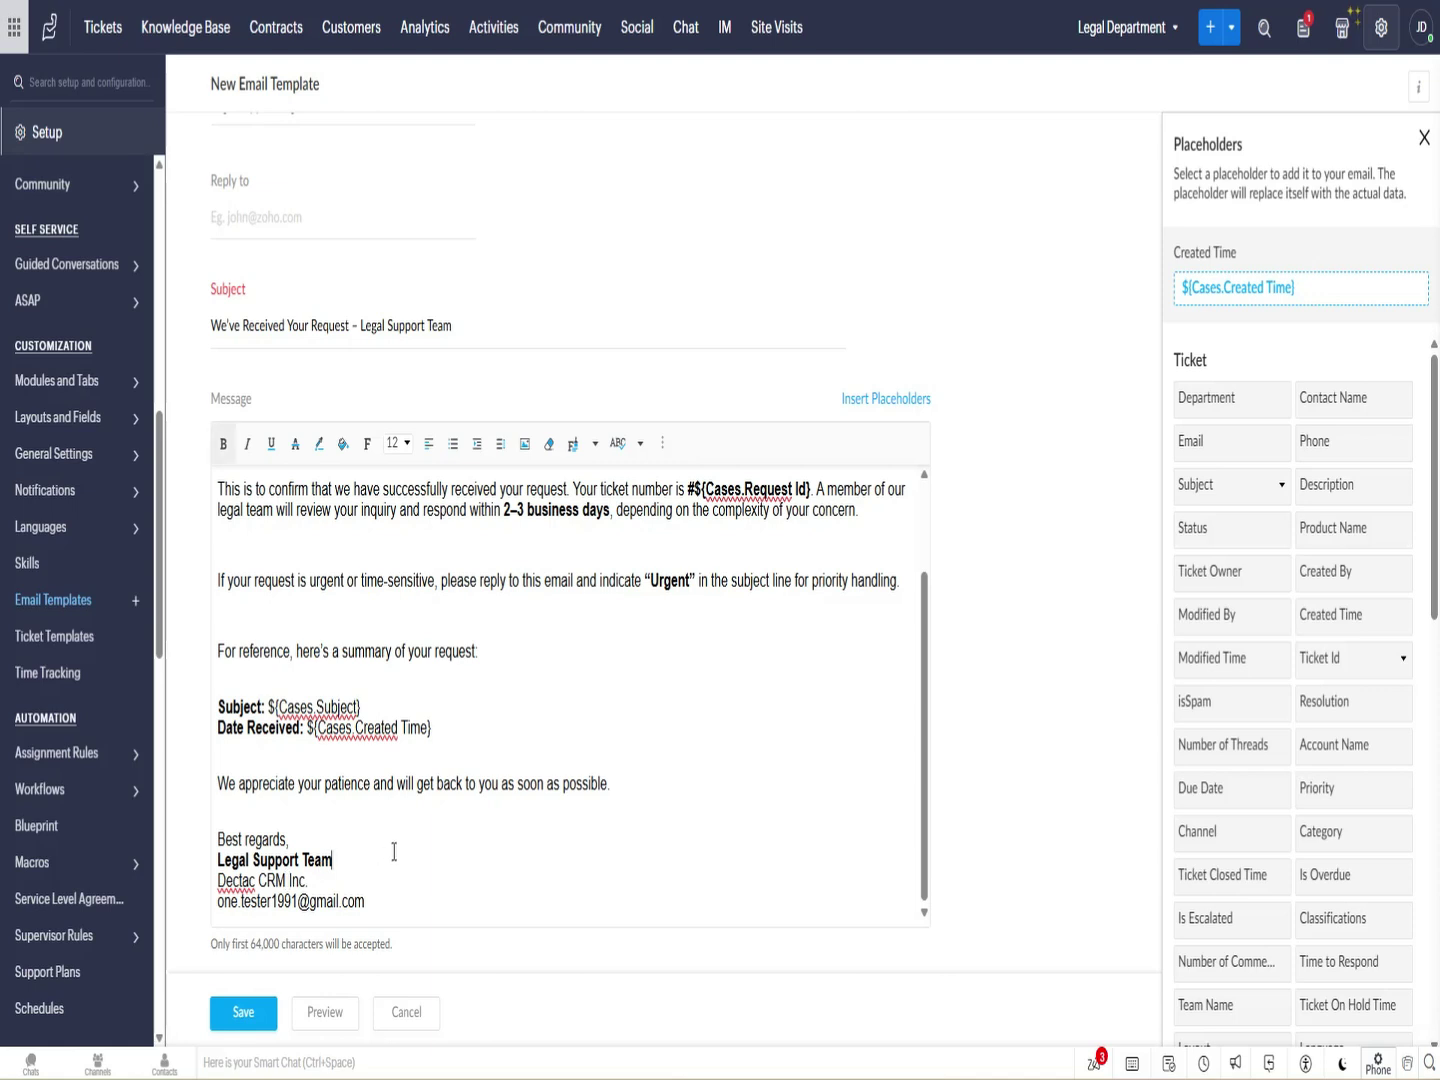
click(240, 887)
key(BackSpace)
text(v)
click(419, 885)
Save the email template and locate it among the custom email templates of the Legal Department.
click(243, 1013)
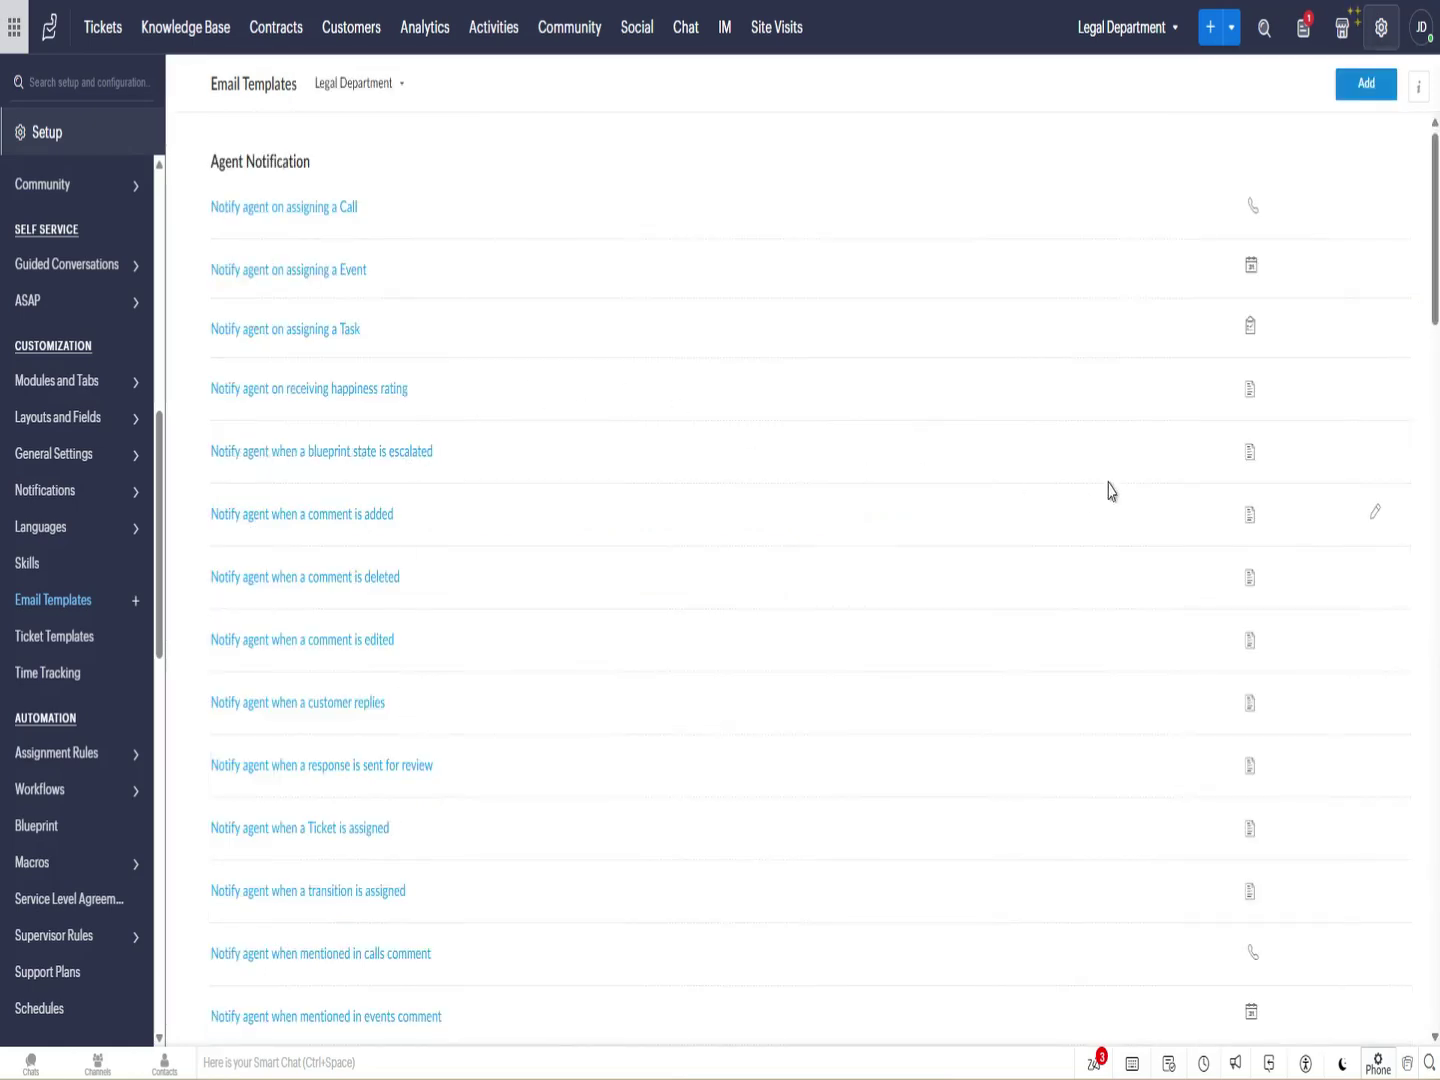
drag(1436, 308, 1436, 1007)
scroll(519, 612, up, 15)
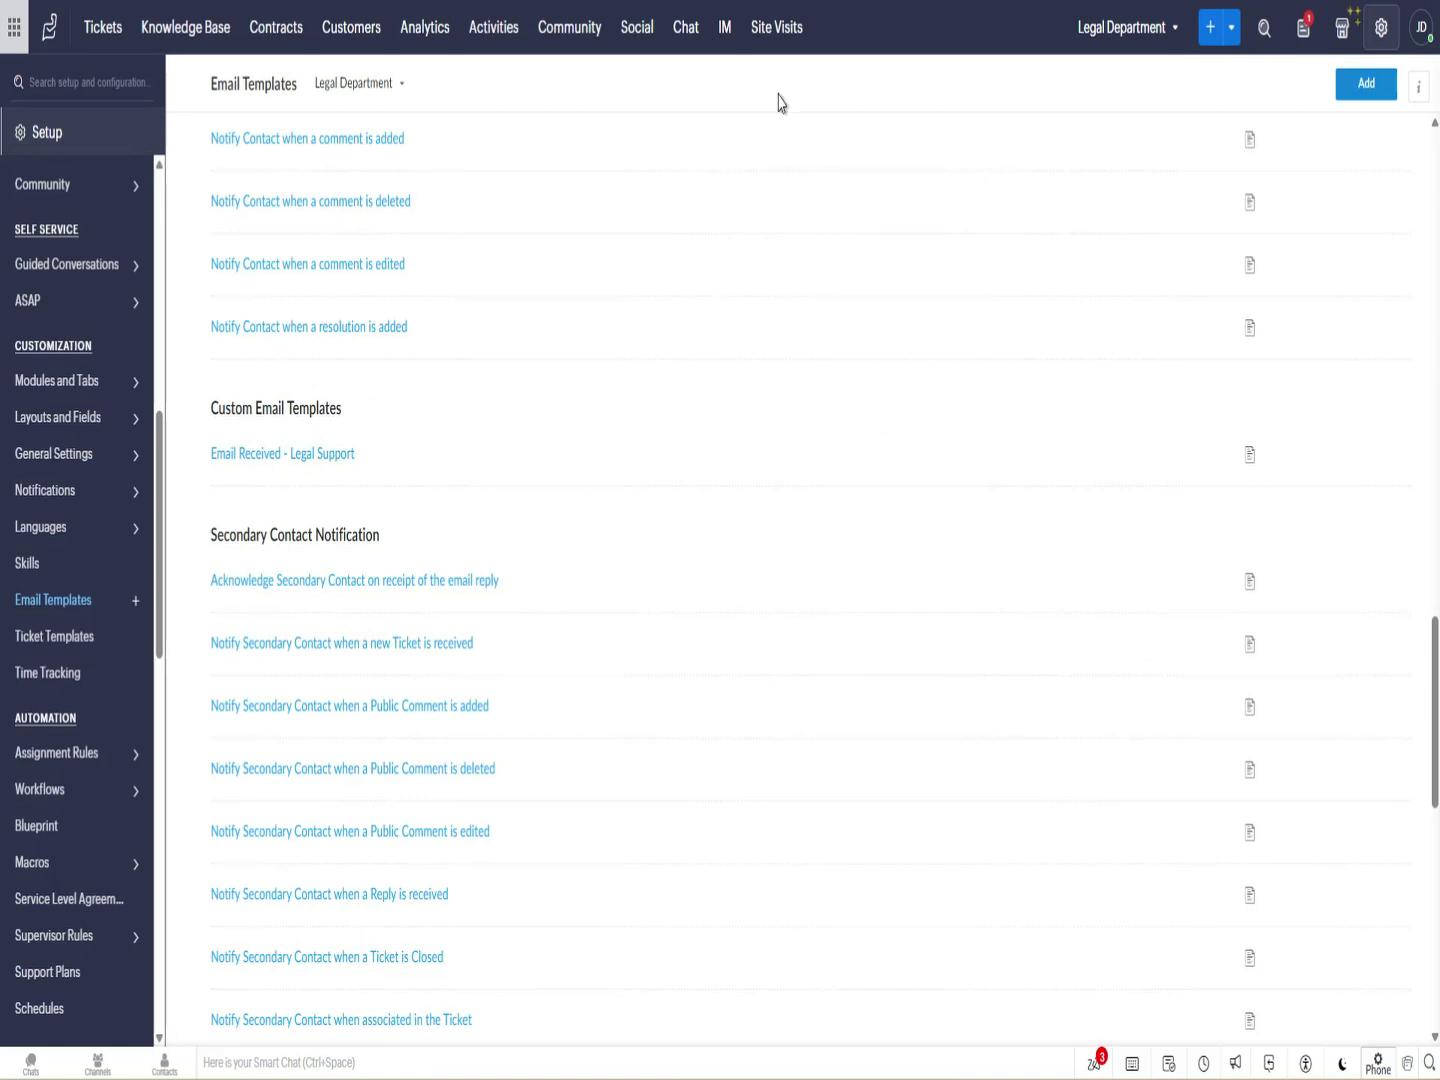
Start a new workflow rule for the Legal Department with Tickets as its module.
drag(158, 508, 157, 536)
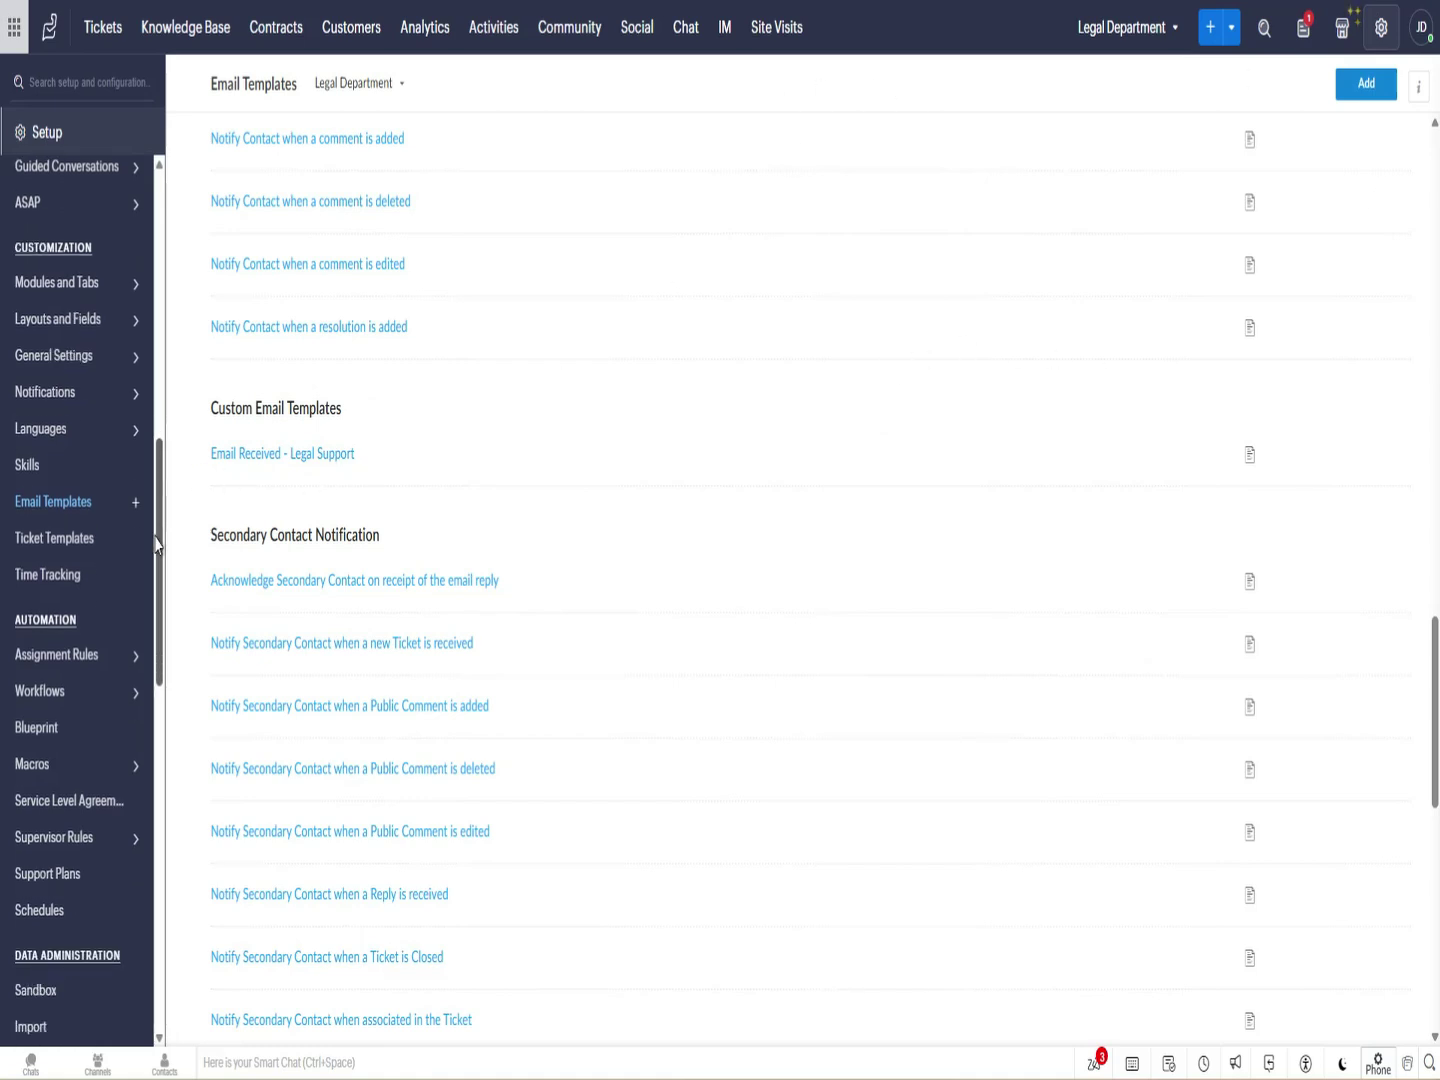
scroll(139, 600, down, 3)
click(126, 453)
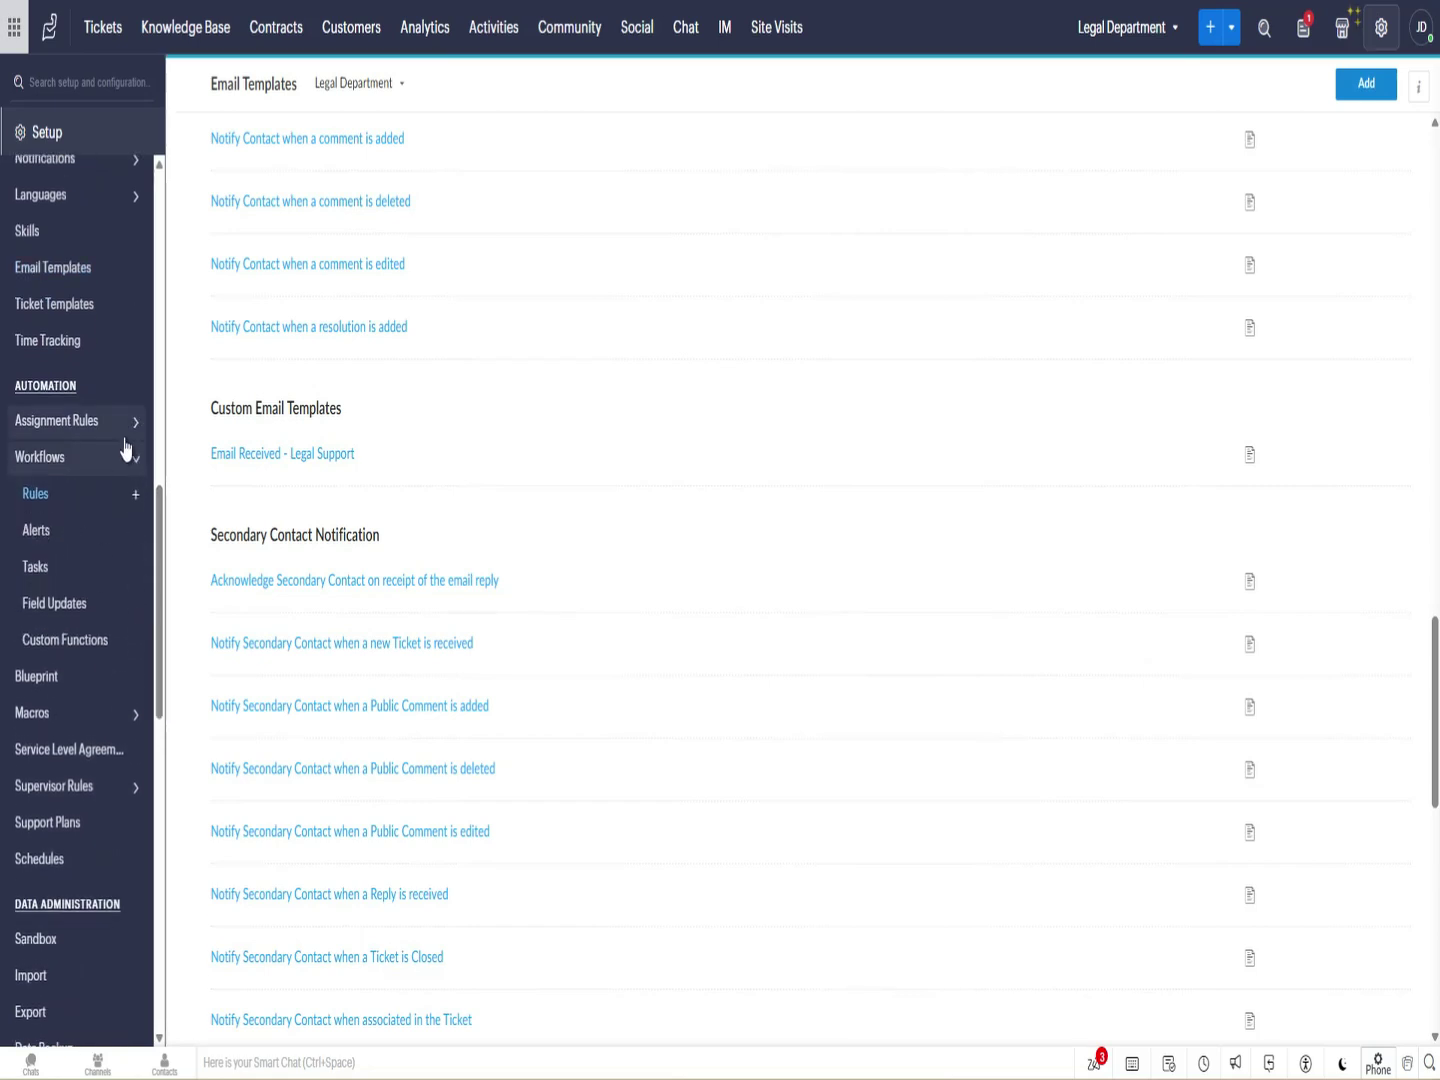
click(1360, 88)
click(356, 284)
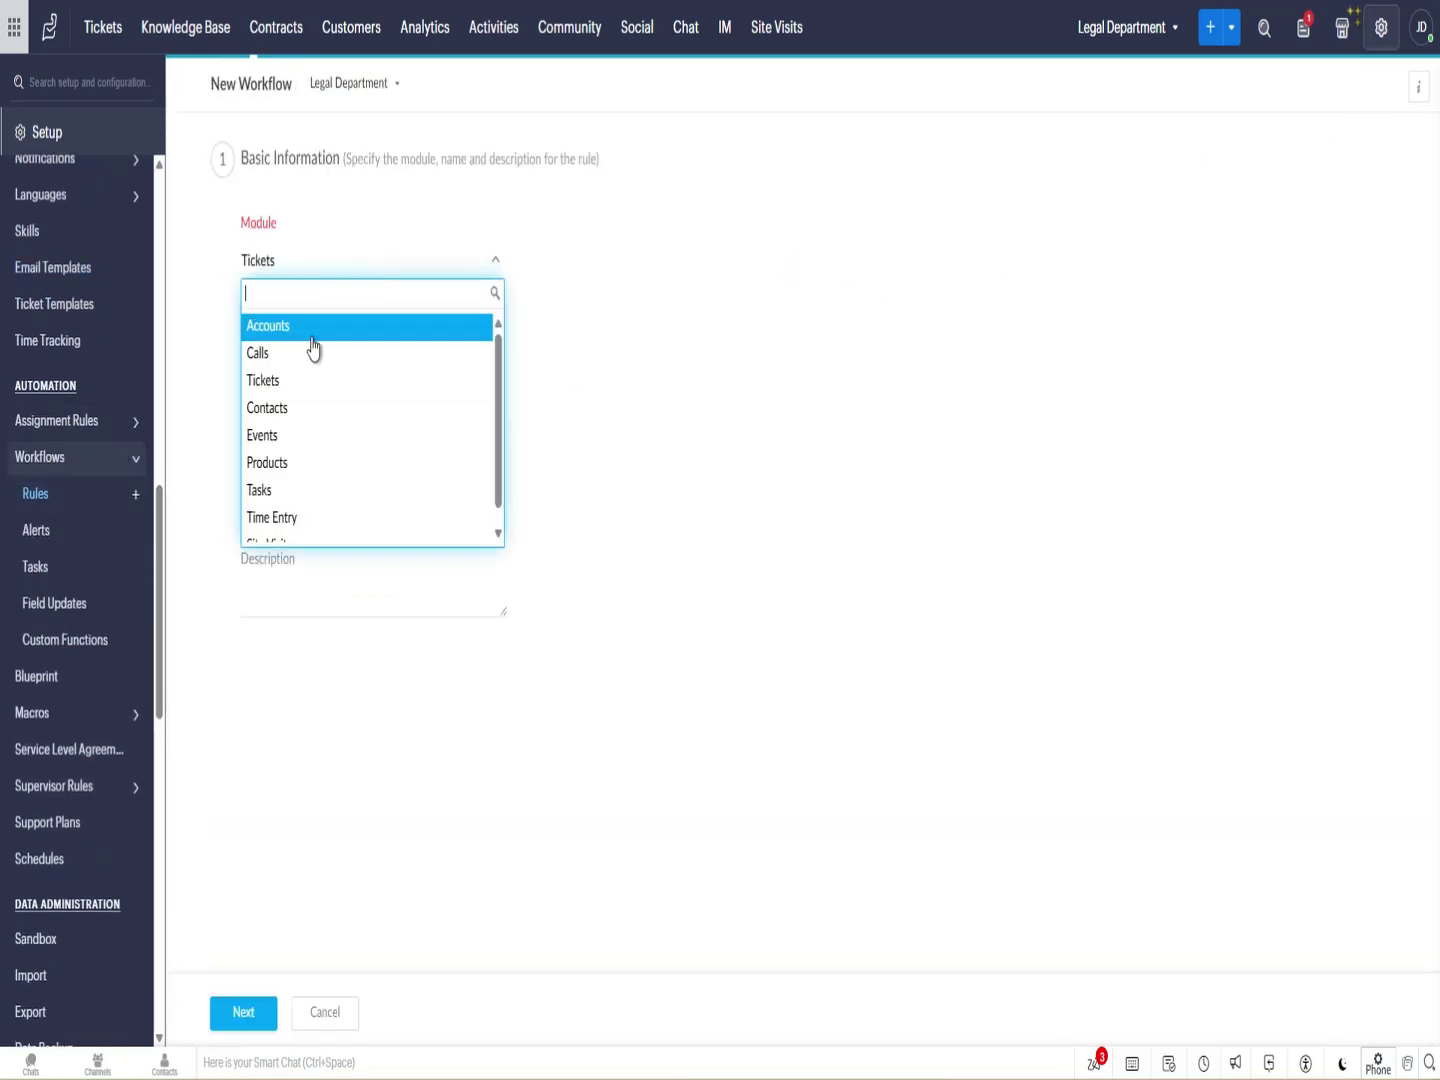
click(298, 383)
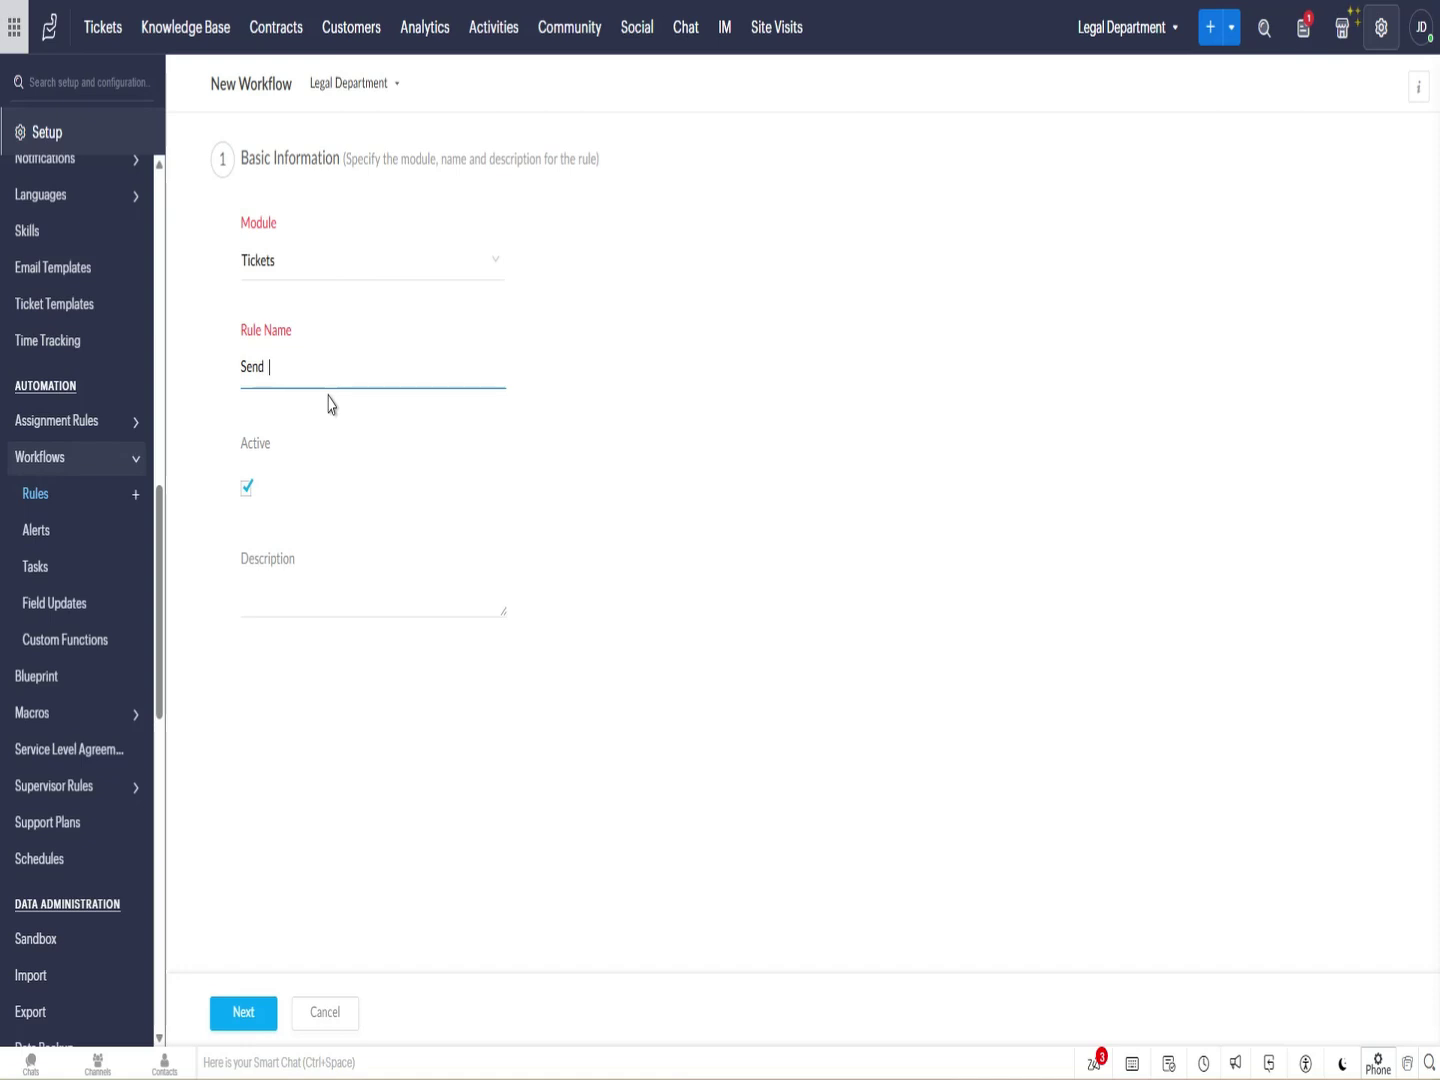
text(Send Auto Respo)
key(BackSpace)
key(BackSpace)
key(BackSpace)
key(BackSpace)
key(BackSpace)
key(BackSpace)
key(BackSpace)
key(BackSpace)
key(BackSpace)
key(BackSpace)
key(BackSpace)
Name the workflow rule "Email Confirmation to Customer" and continue to the trigger settings.
text(on)
right_click(311, 375)
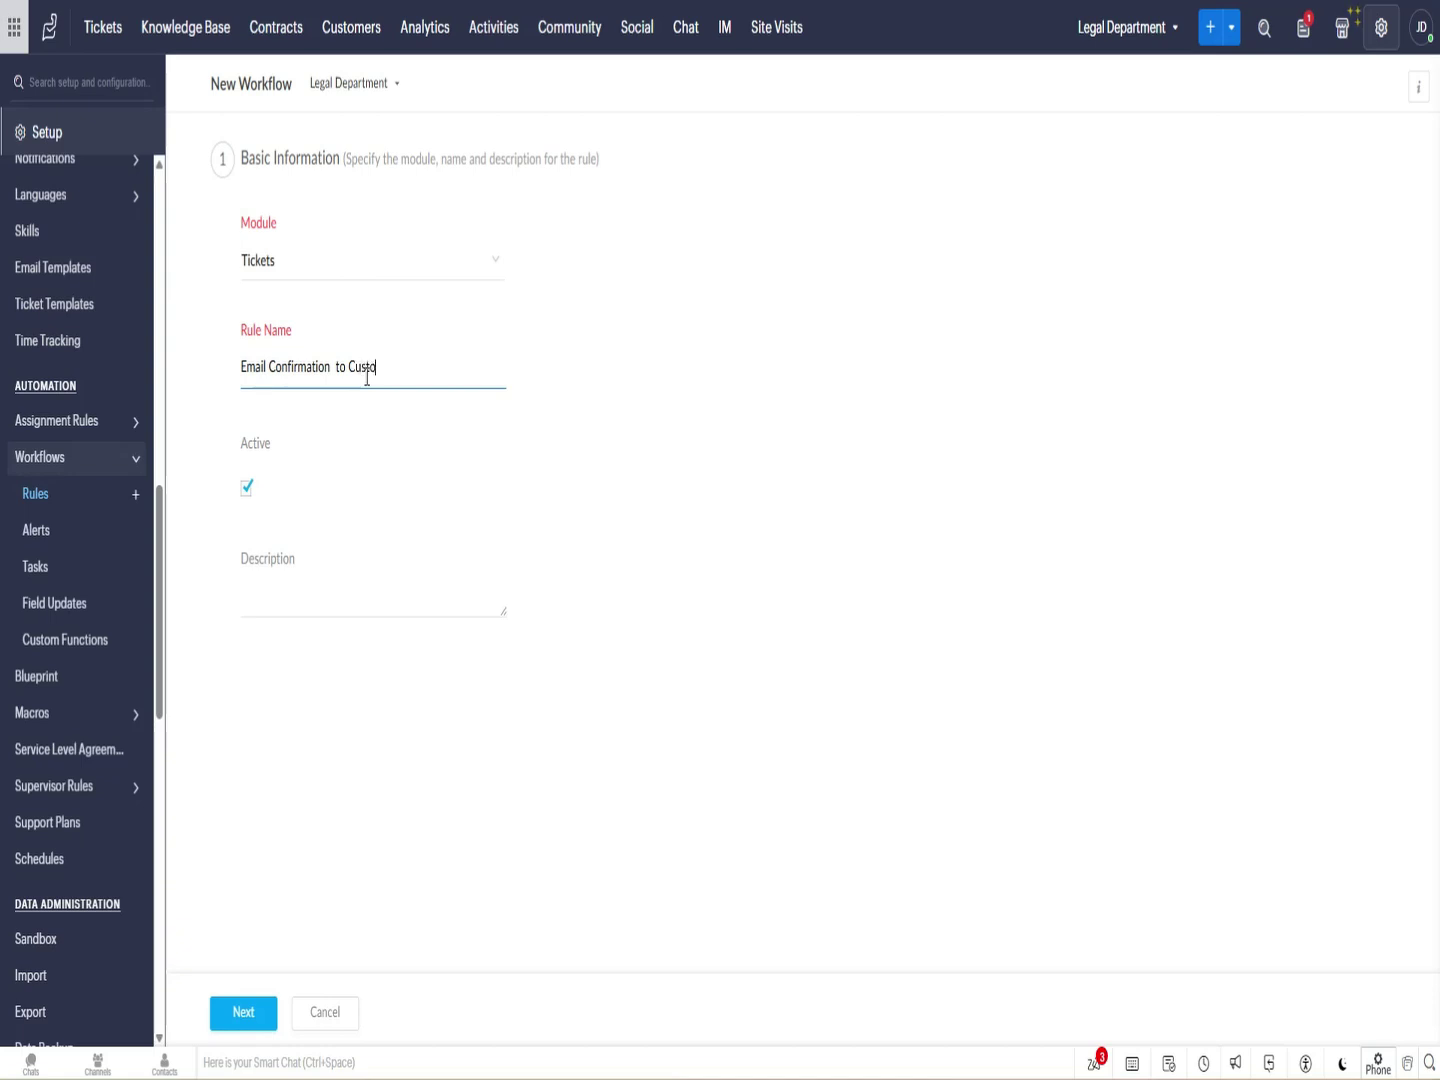
click(338, 367)
key(BackSpace)
click(345, 604)
click(246, 1013)
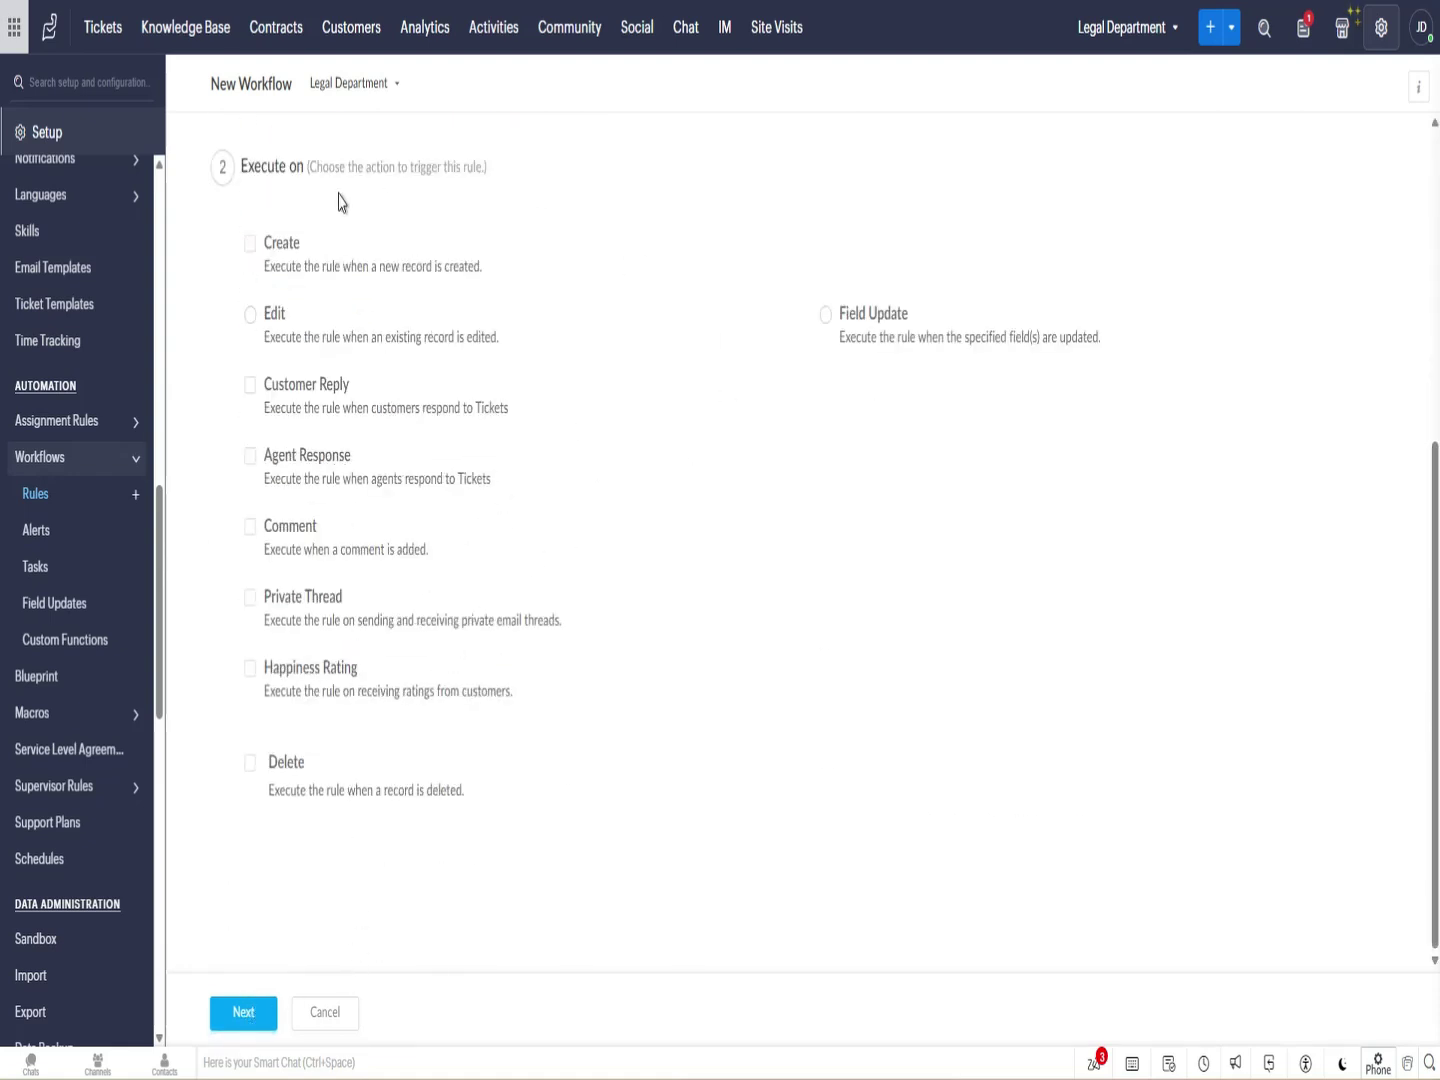
Set the rule to execute when a new record is created and continue to its criteria.
drag(256, 166, 287, 167)
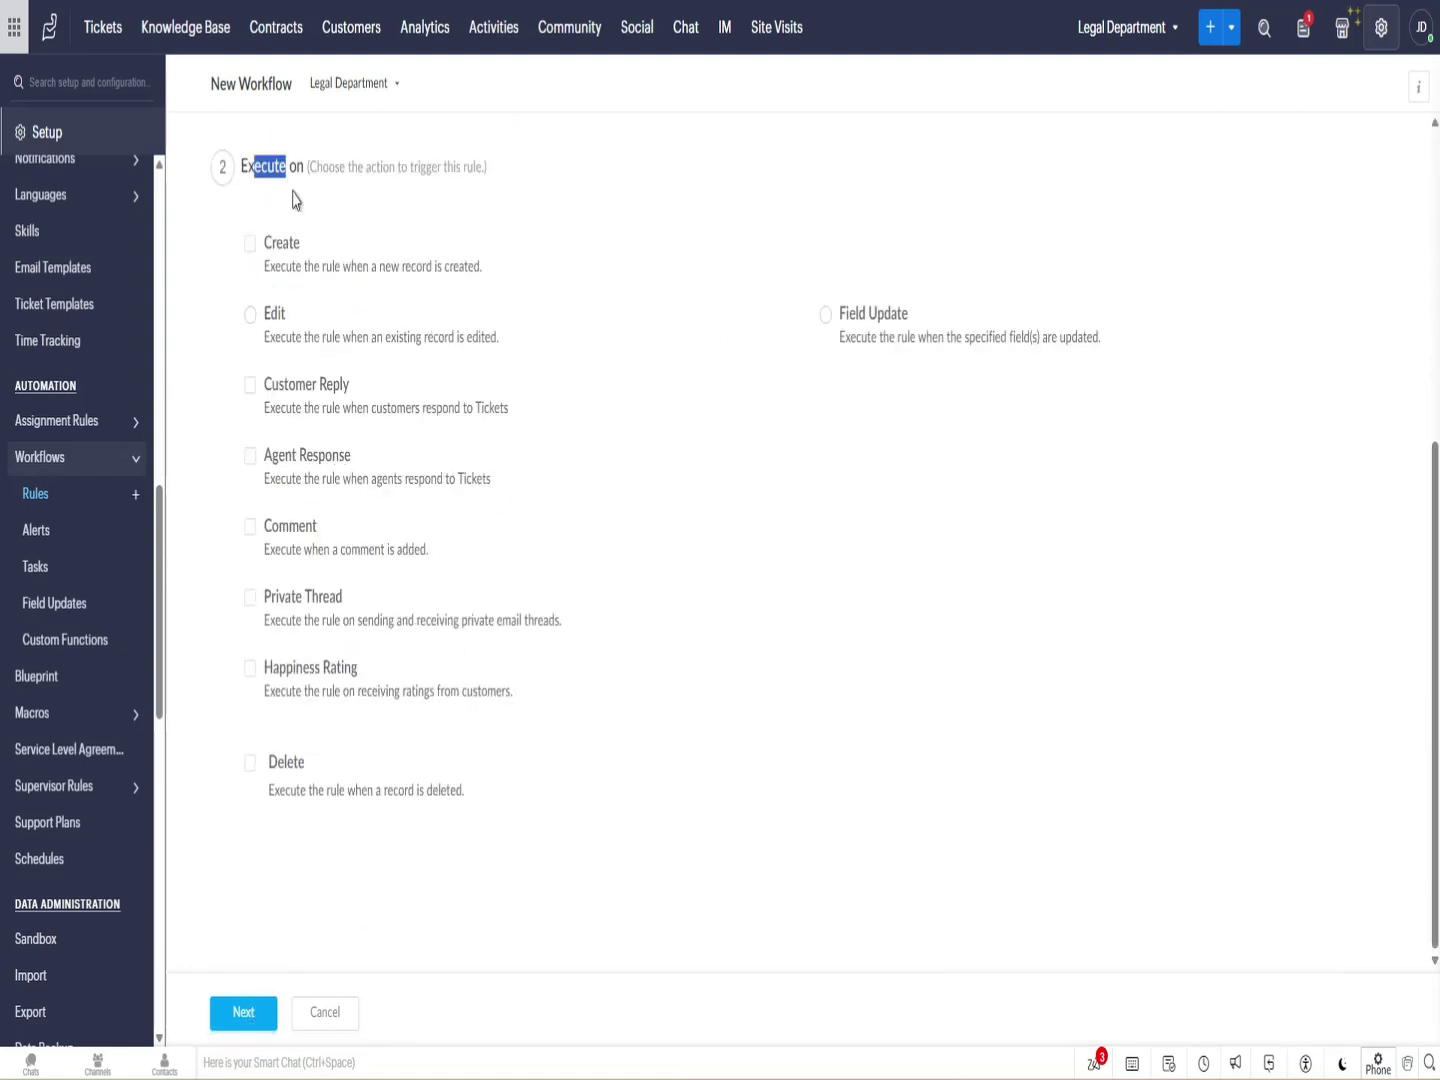
click(284, 262)
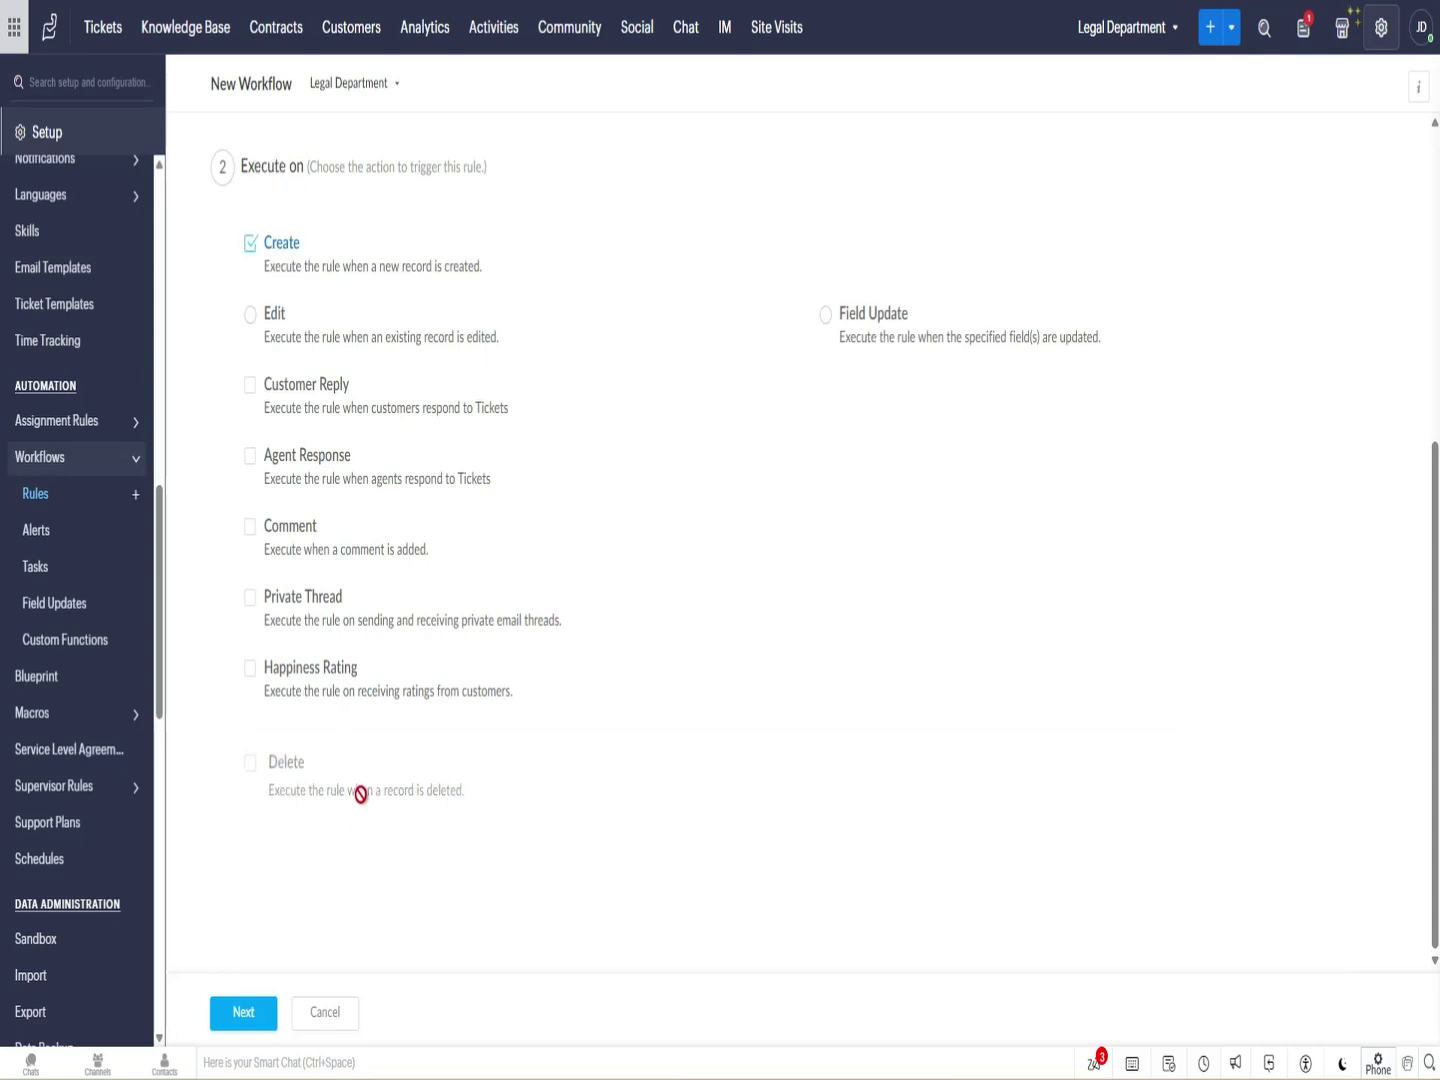
click(250, 1014)
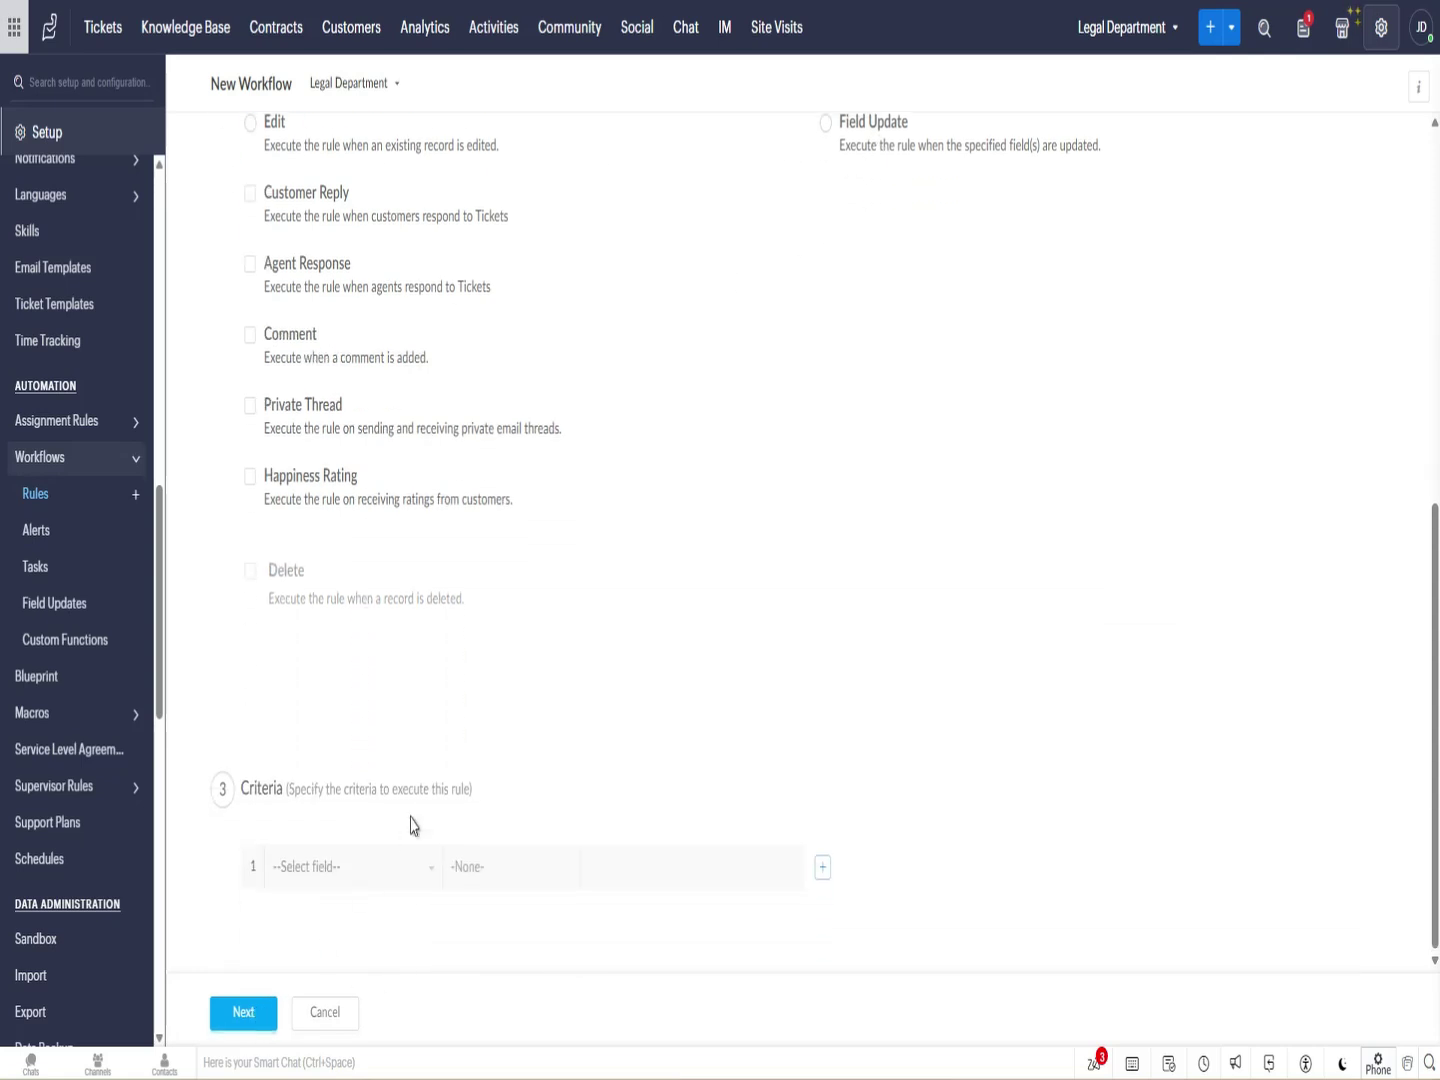
Examine the ticket fields available for the workflow rule's criteria.
click(365, 872)
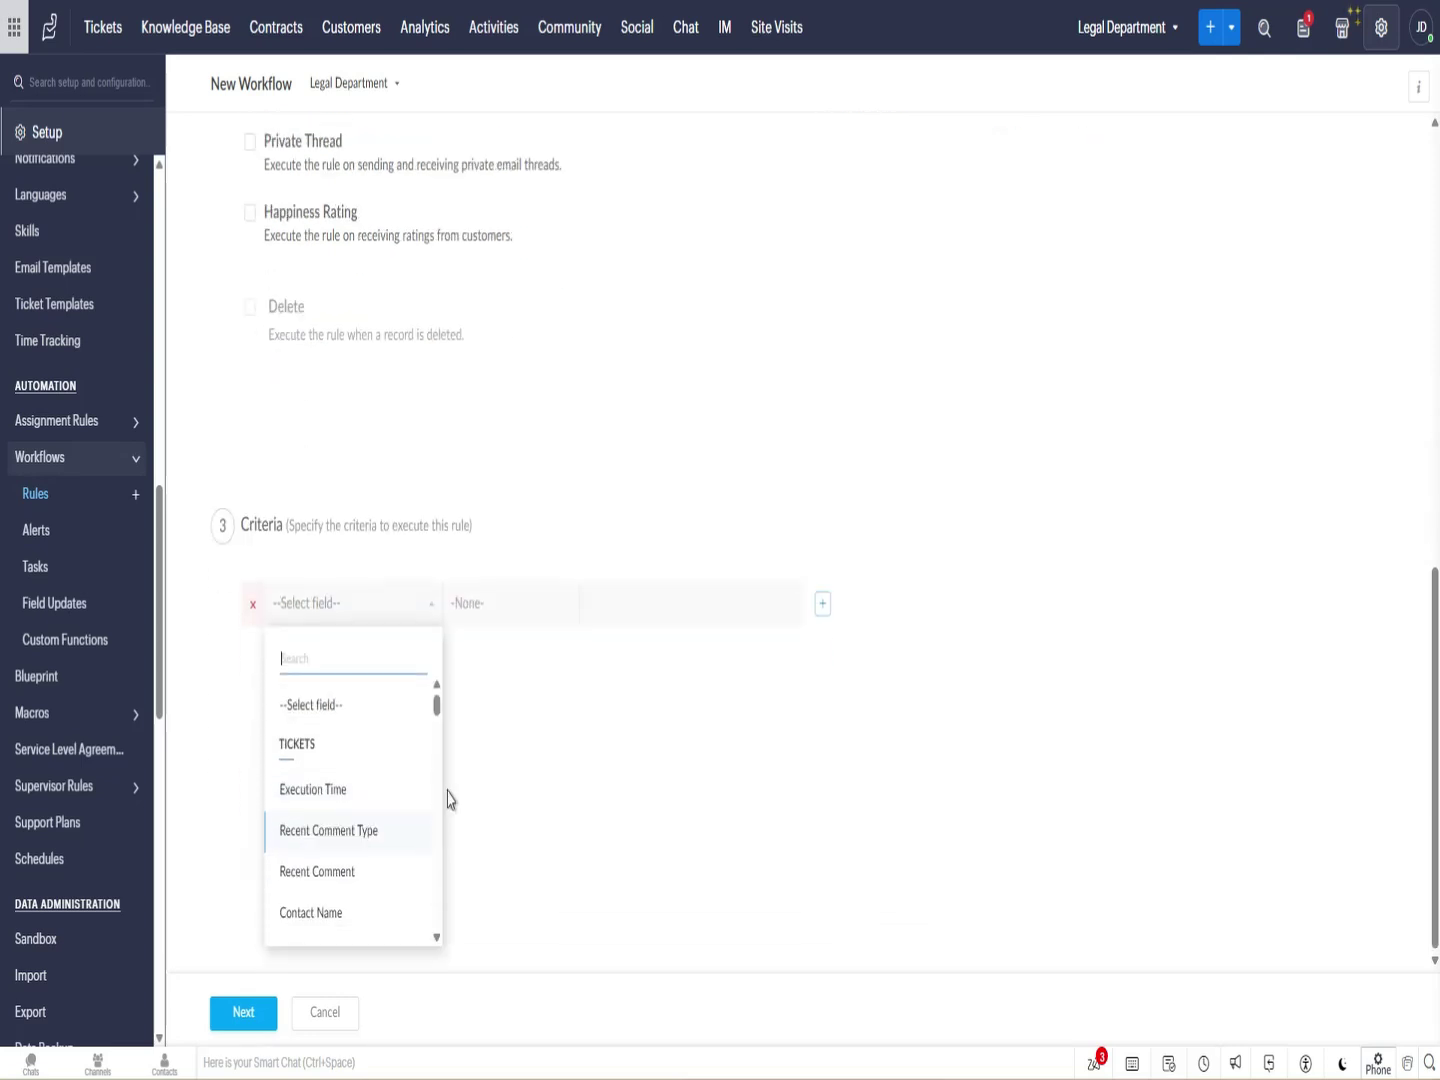
scroll(396, 755, down, 8)
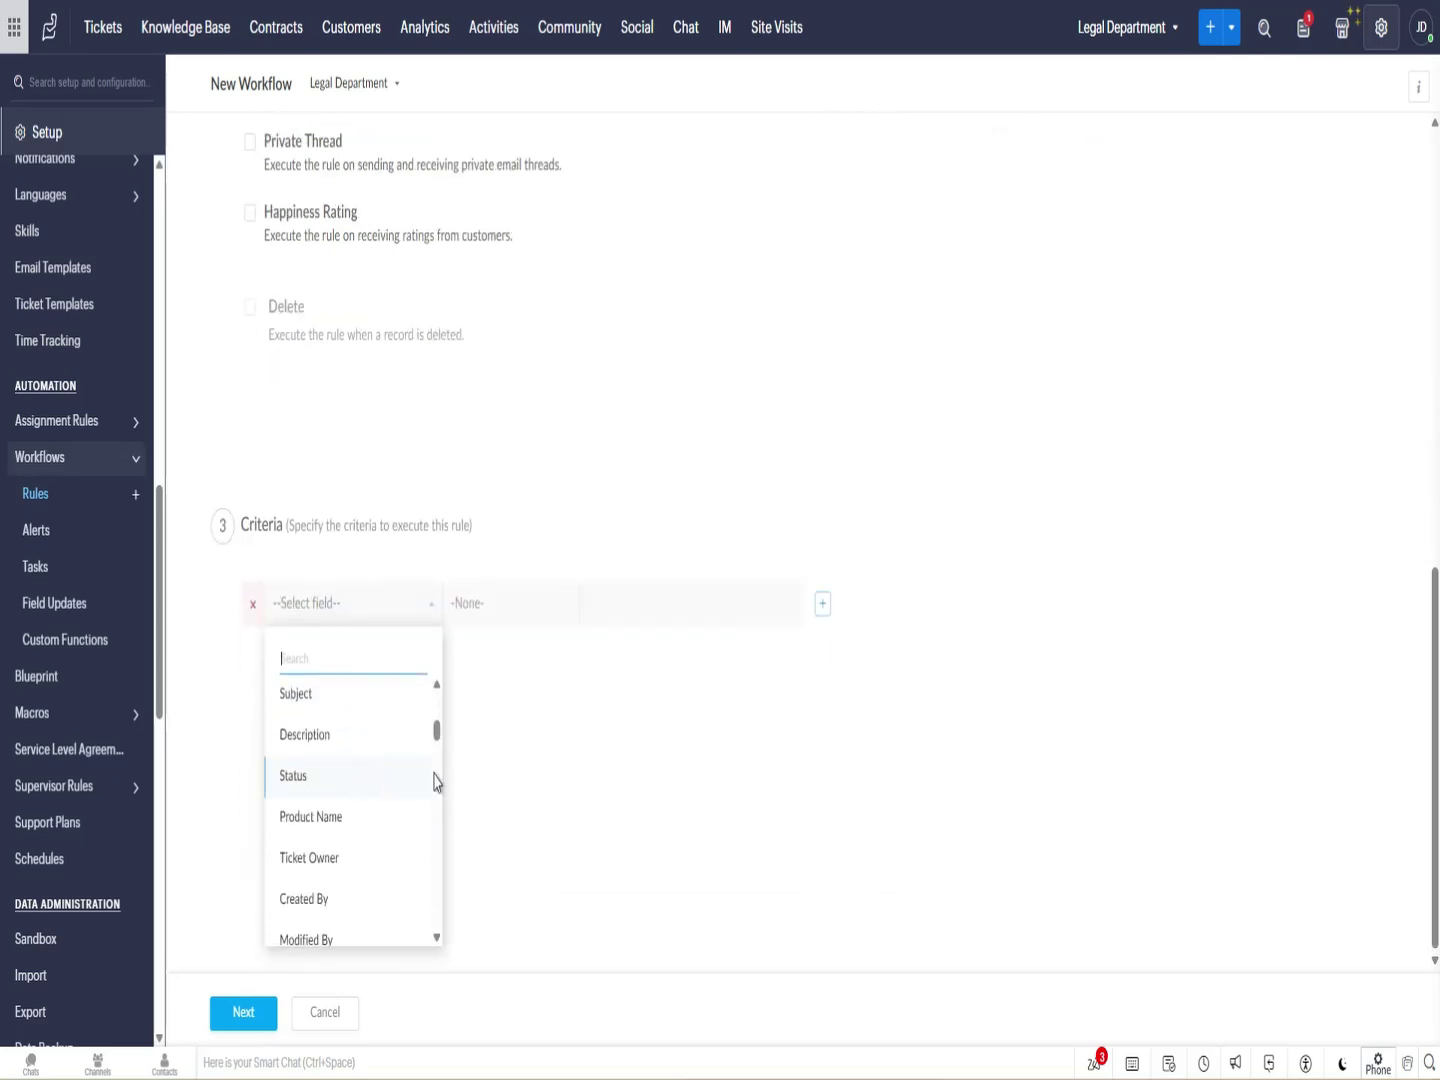
scroll(365, 810, down, 5)
scroll(366, 821, up, 7)
scroll(366, 787, up, 2)
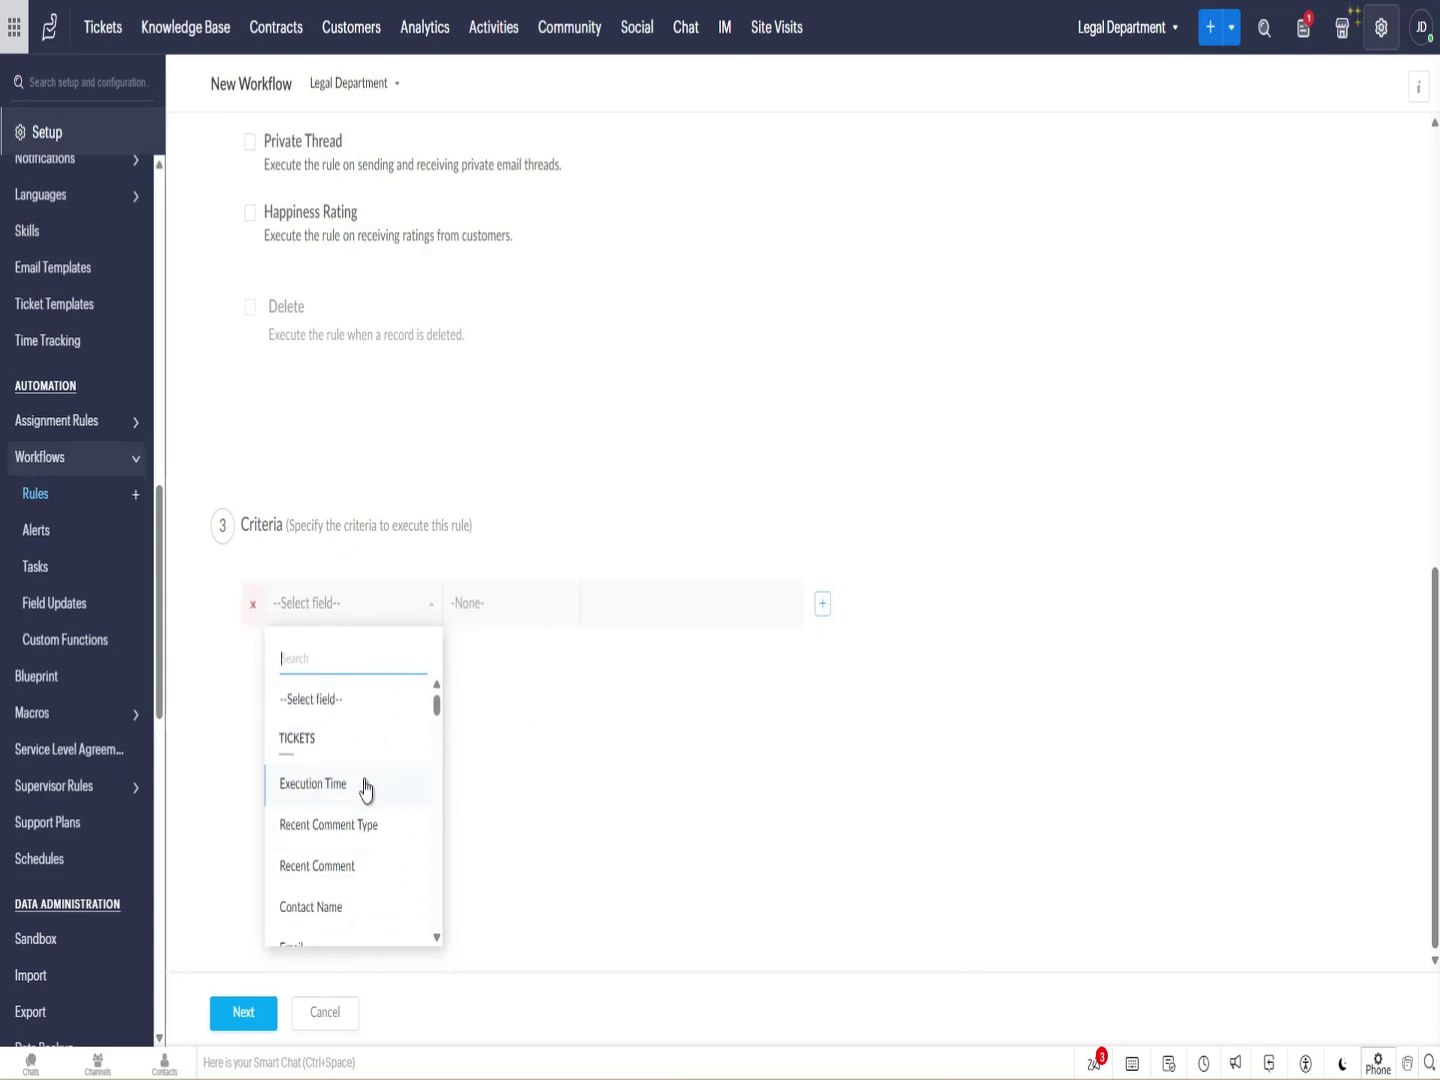
scroll(383, 625, up, 3)
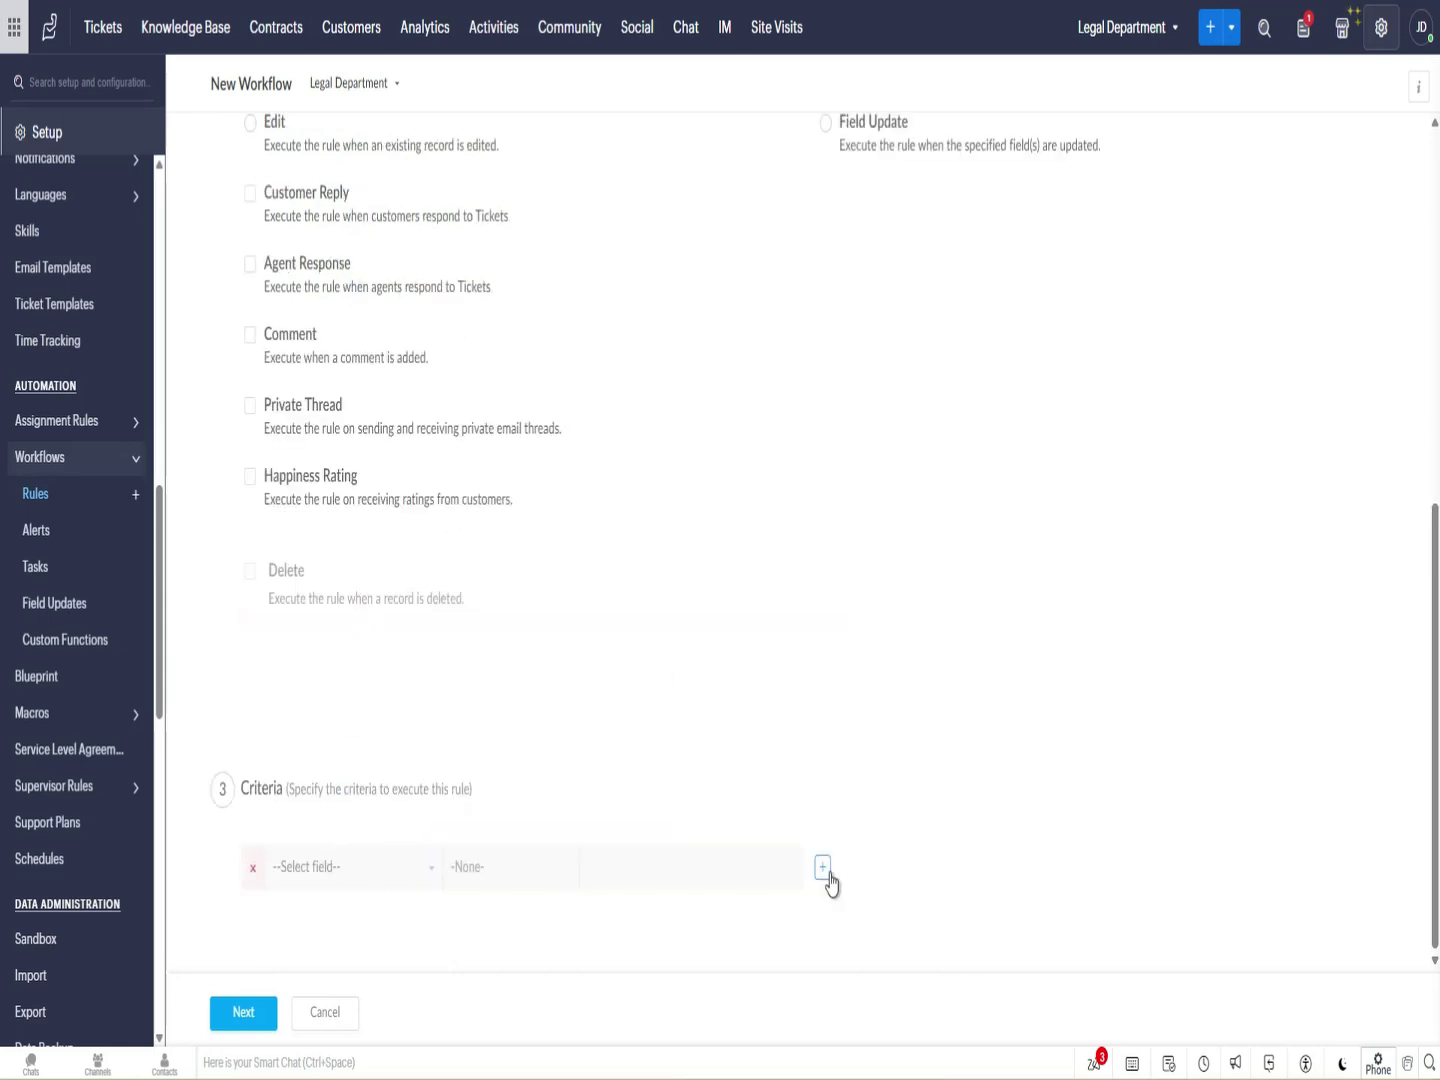
click(330, 887)
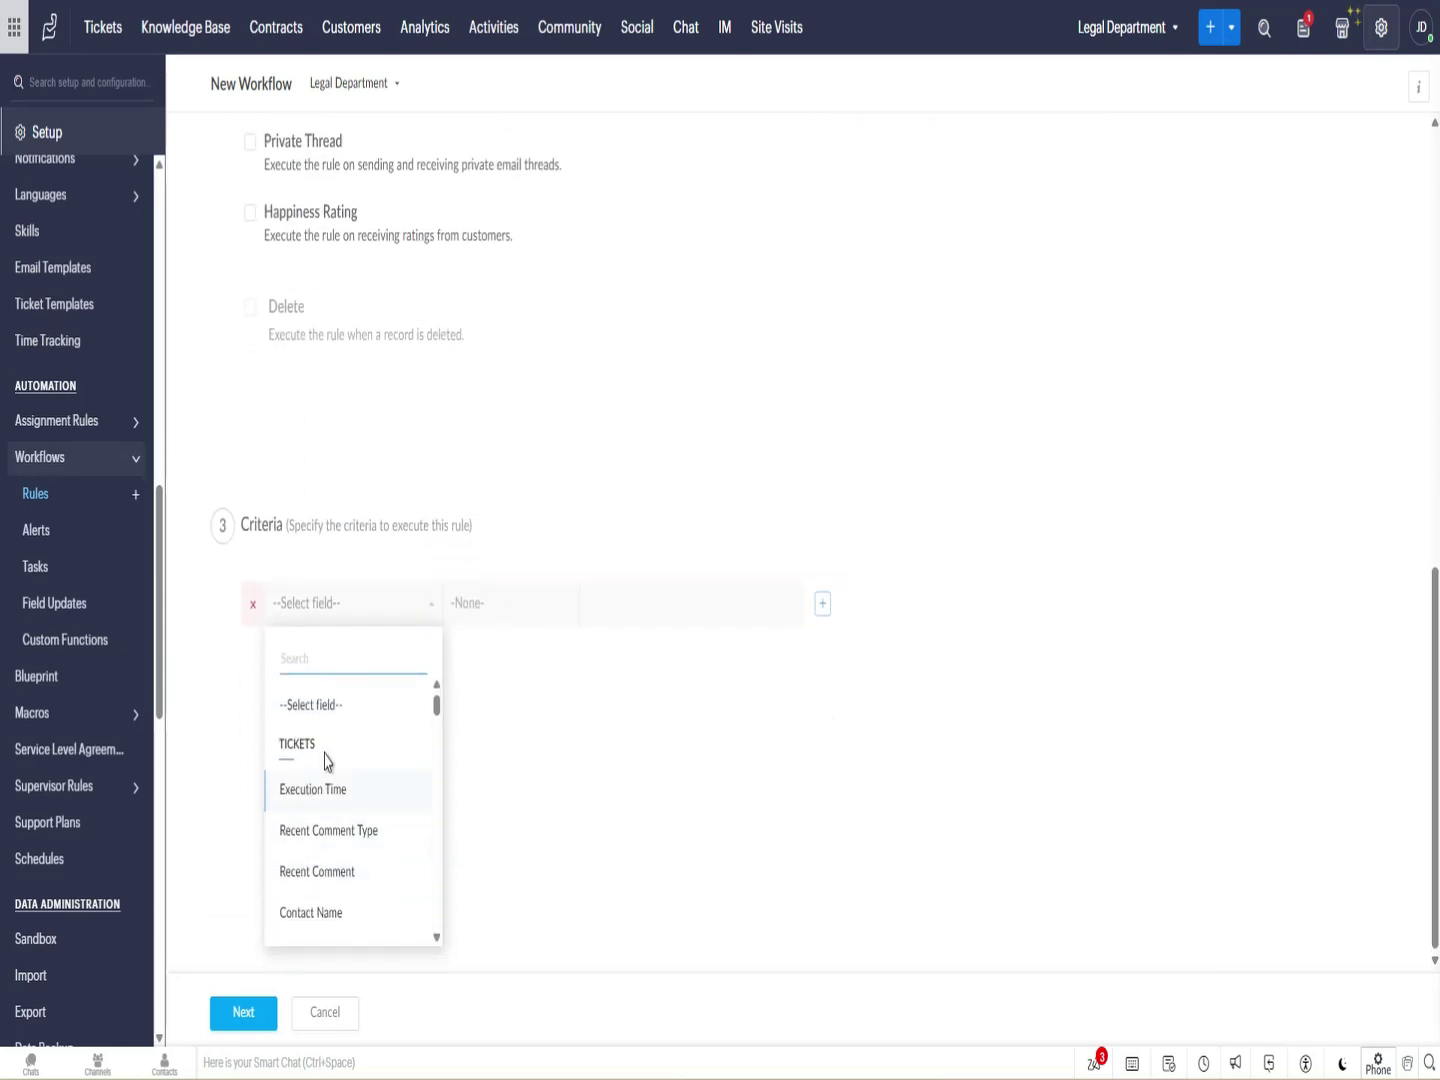
scroll(338, 769, down, 1)
scroll(390, 757, down, 1)
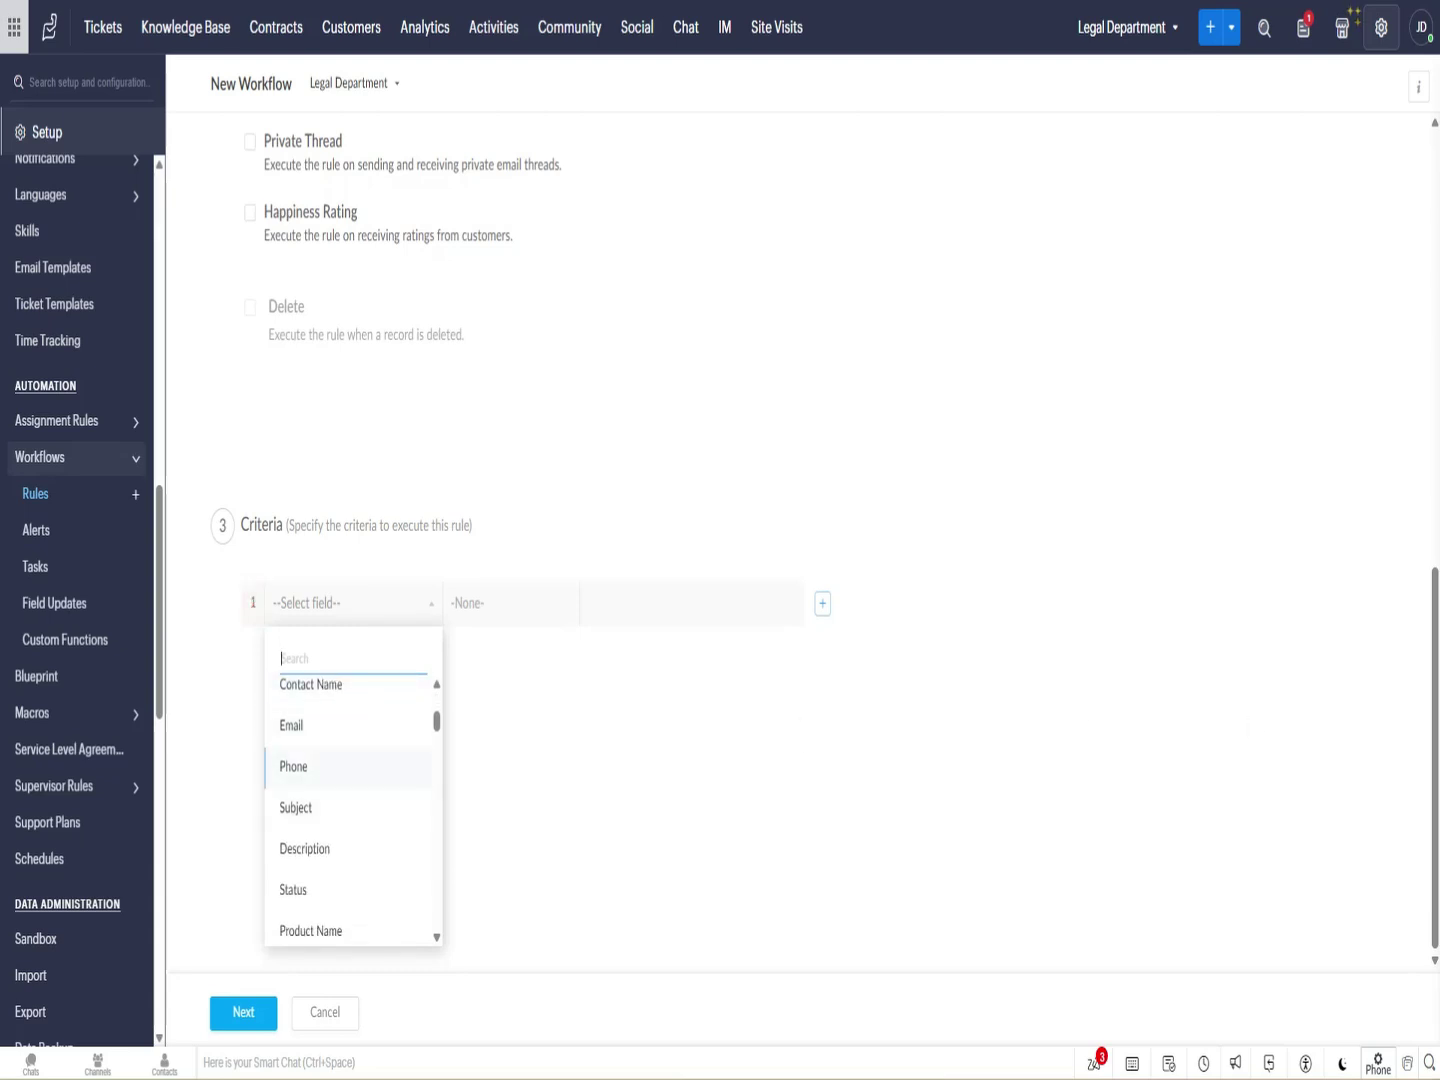
scroll(354, 781, up, 2)
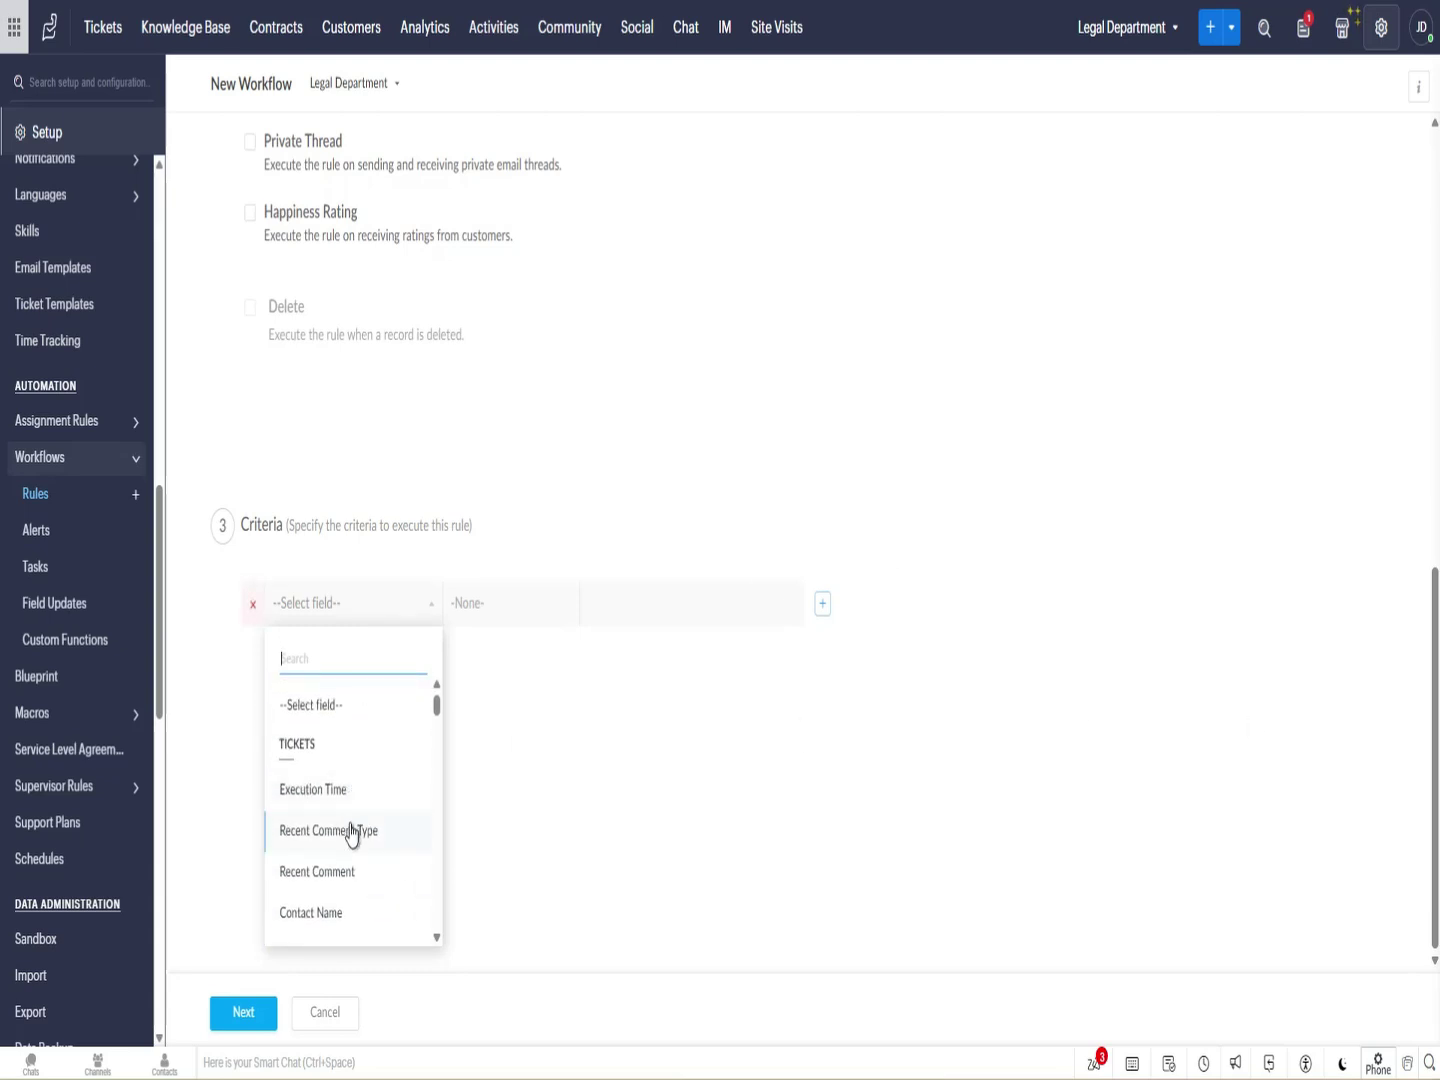
scroll(390, 825, down, 3)
scroll(365, 814, down, 1)
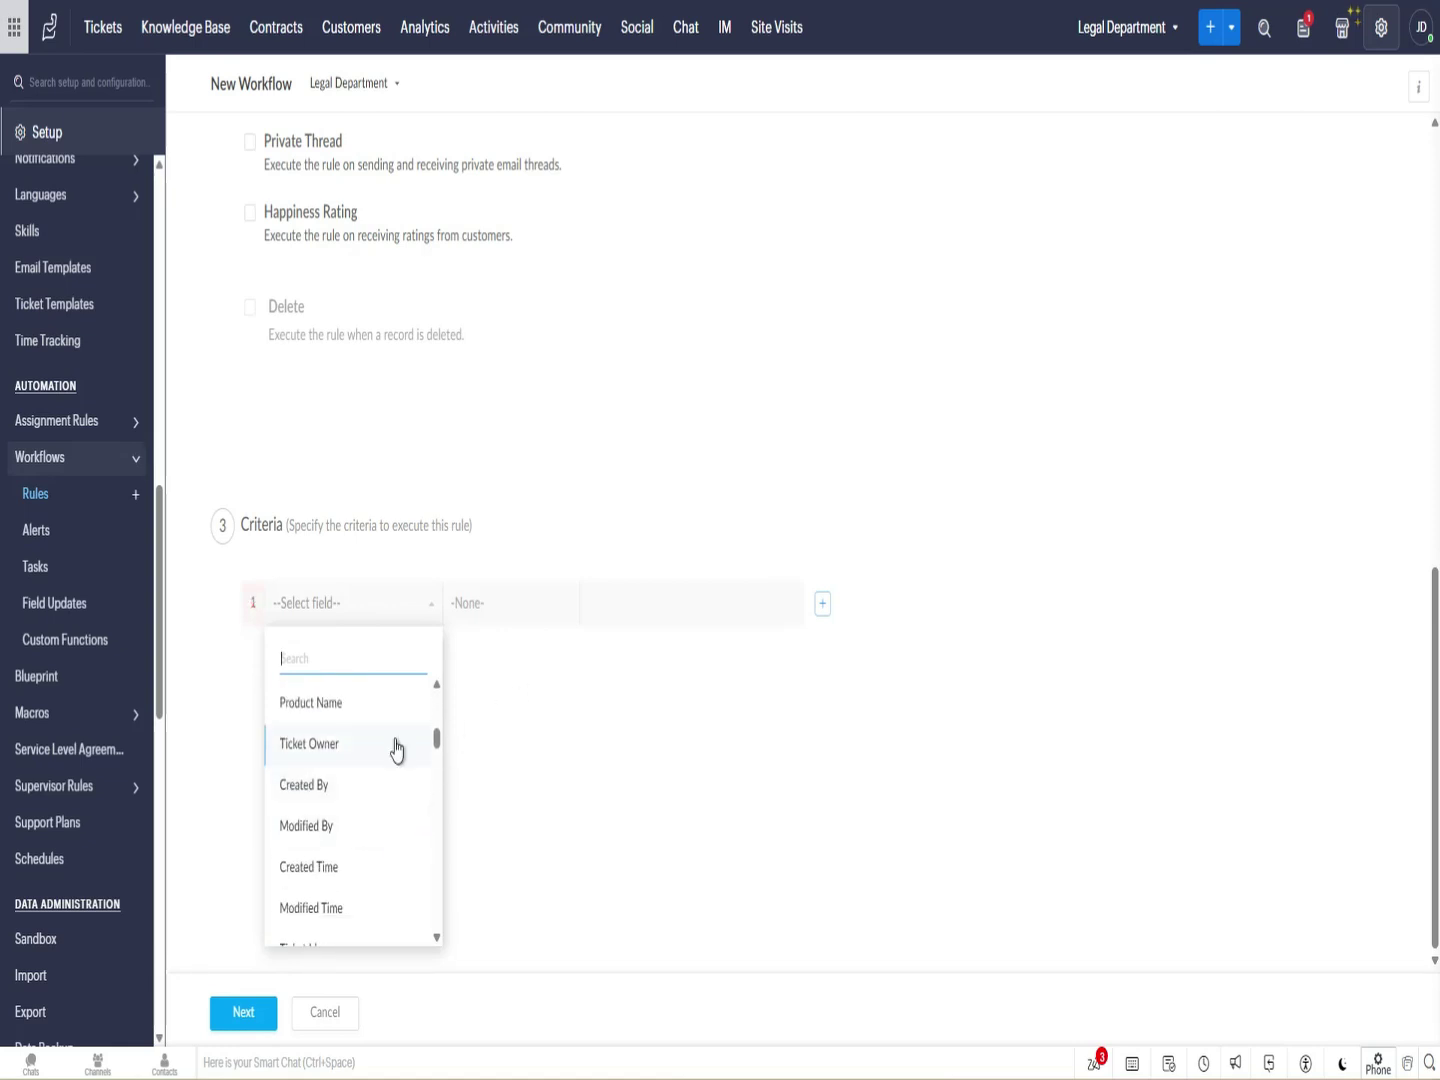
scroll(700, 730, up, 3)
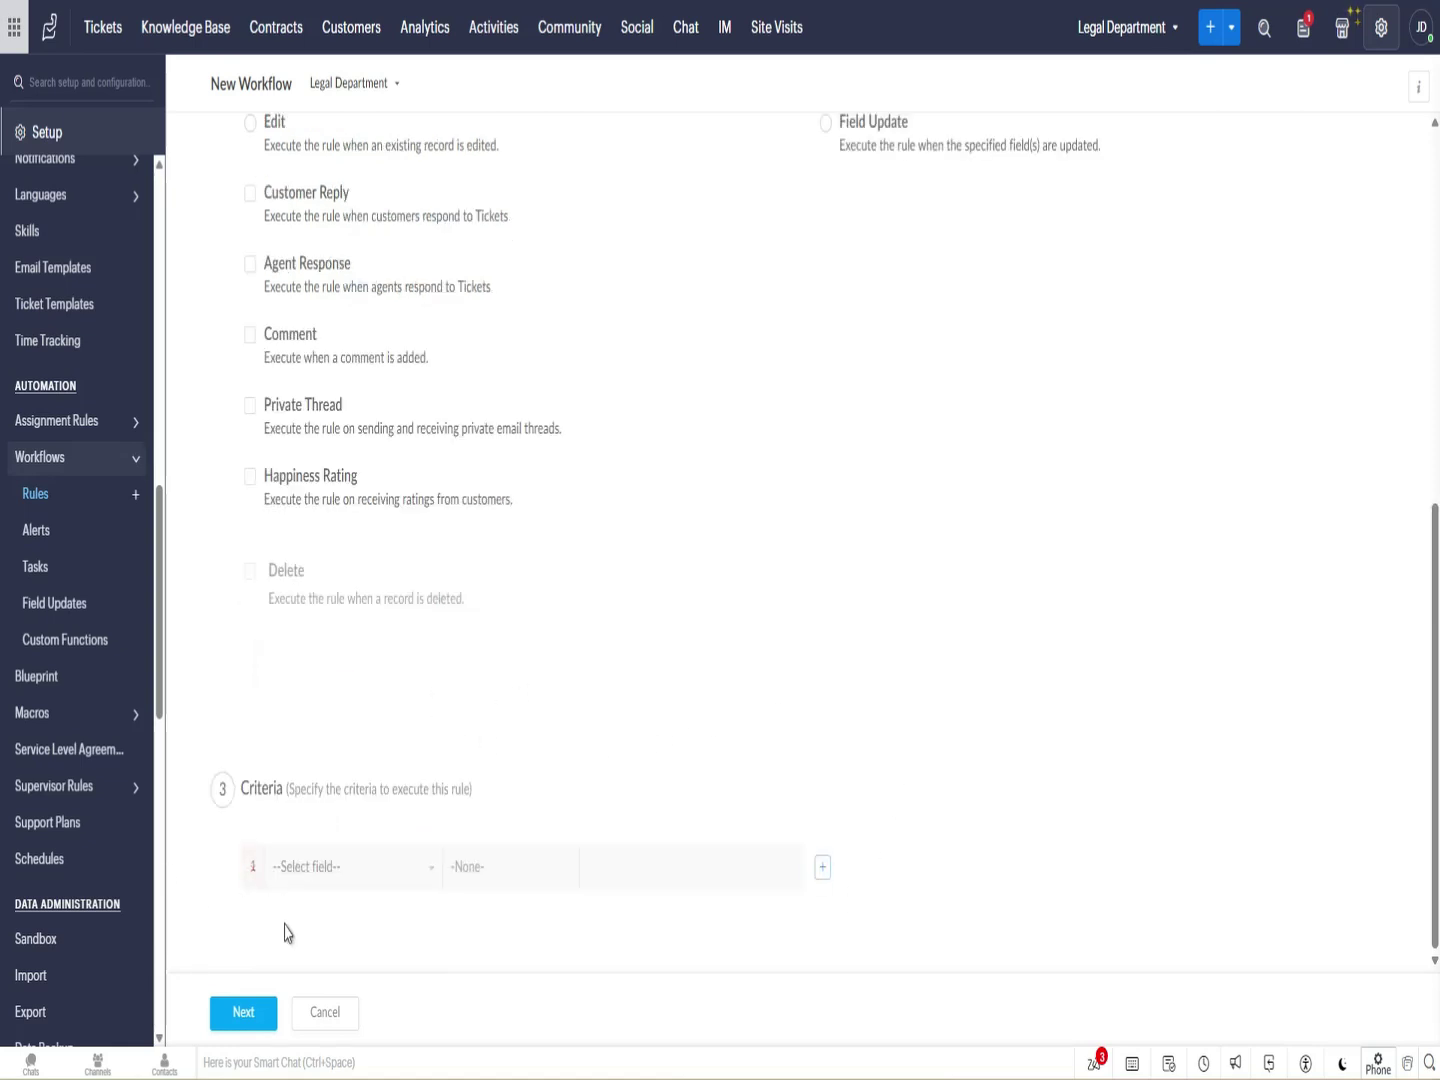
Continue to the rule's actions without criteria and add a new alert named "Send Email Confirmation to customer".
click(242, 1012)
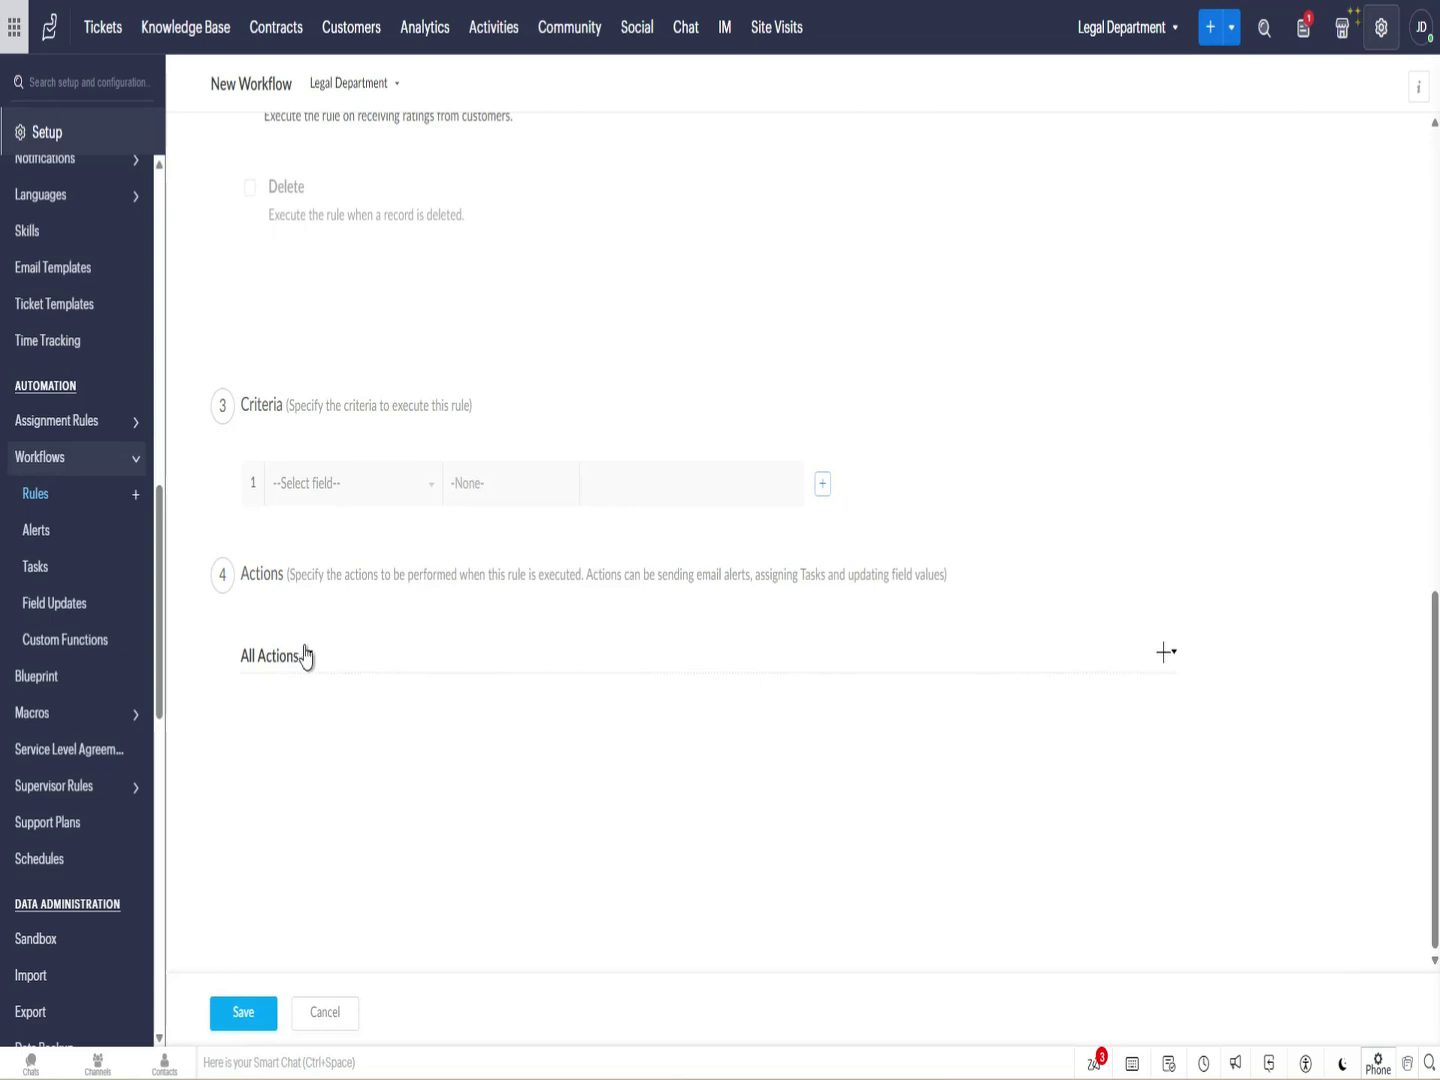
click(1172, 656)
scroll(1140, 810, down, 3)
scroll(1096, 780, up, 3)
mouse_move(1103, 802)
click(1090, 798)
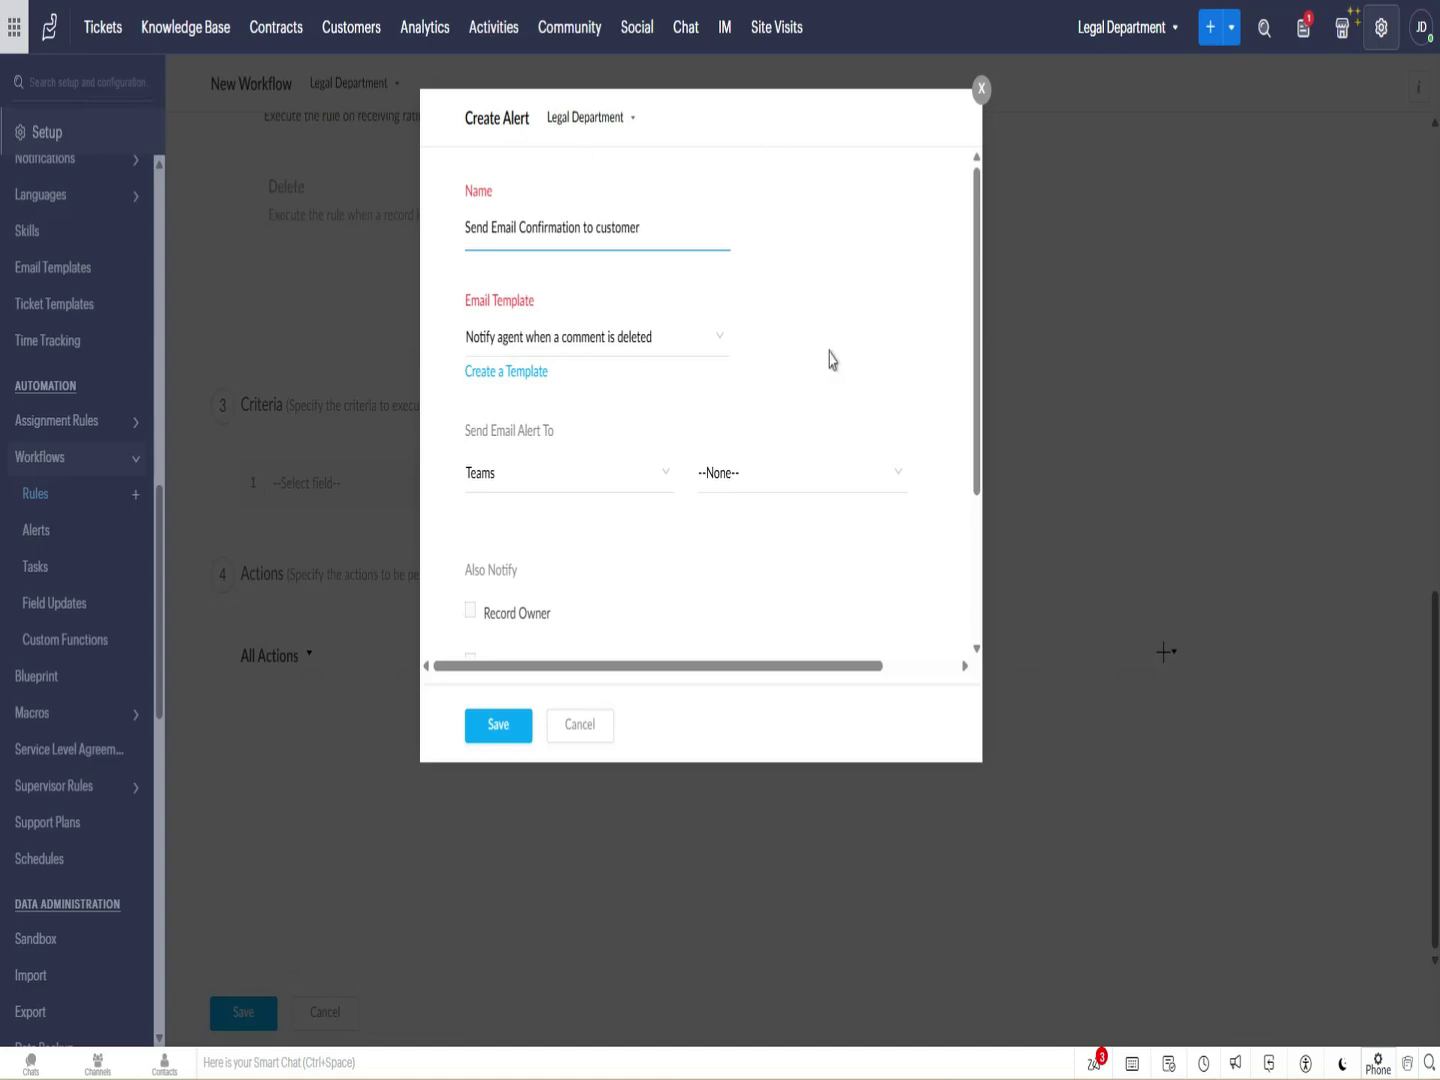
Choose the custom template "Email Received - Legal Support" as the alert's email template.
click(664, 338)
scroll(636, 456, down, 10)
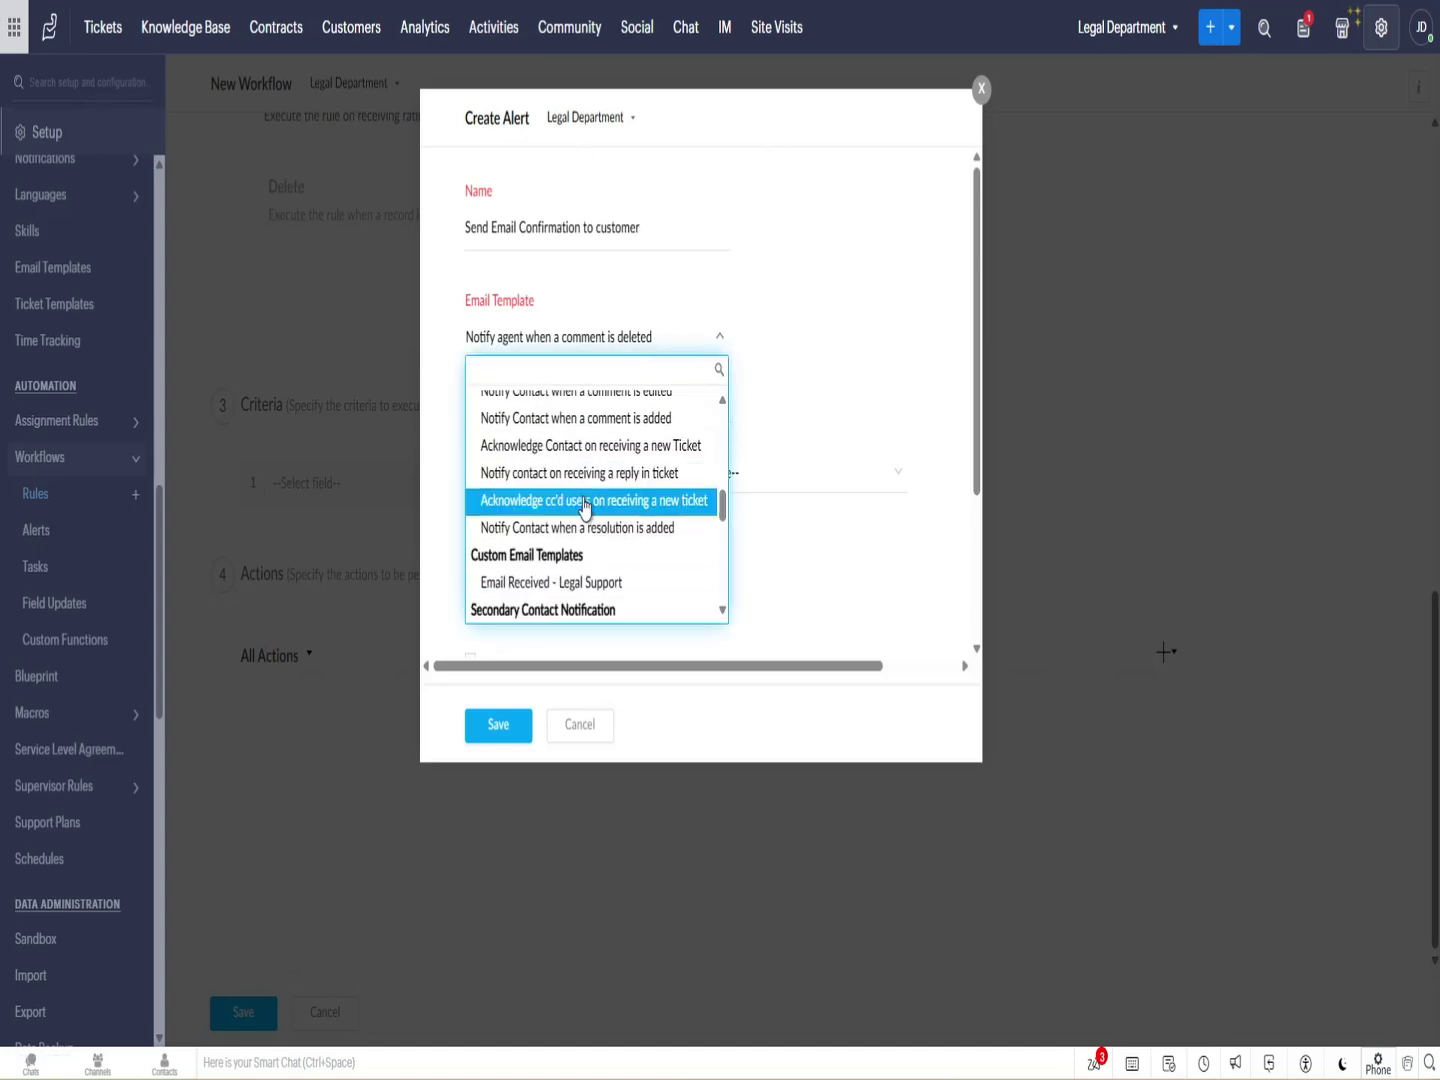
click(553, 583)
Check the alert's recipient types, keep Teams at None, and enable Notify Contact.
scroll(659, 524, down, 1)
scroll(659, 523, down, 1)
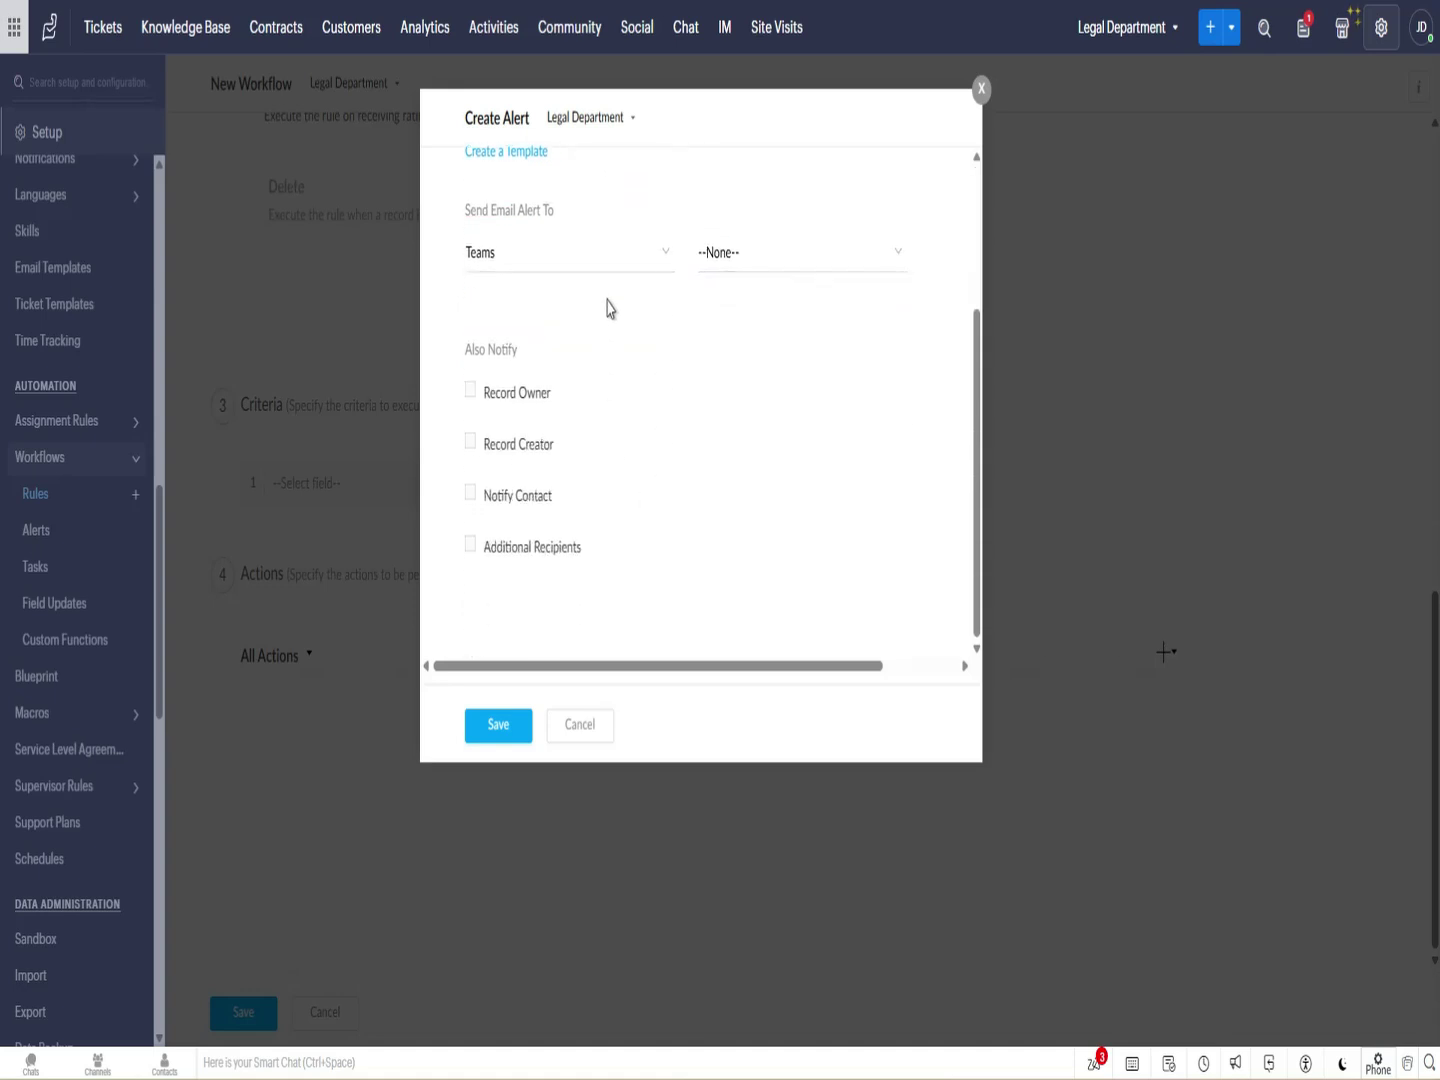
click(625, 265)
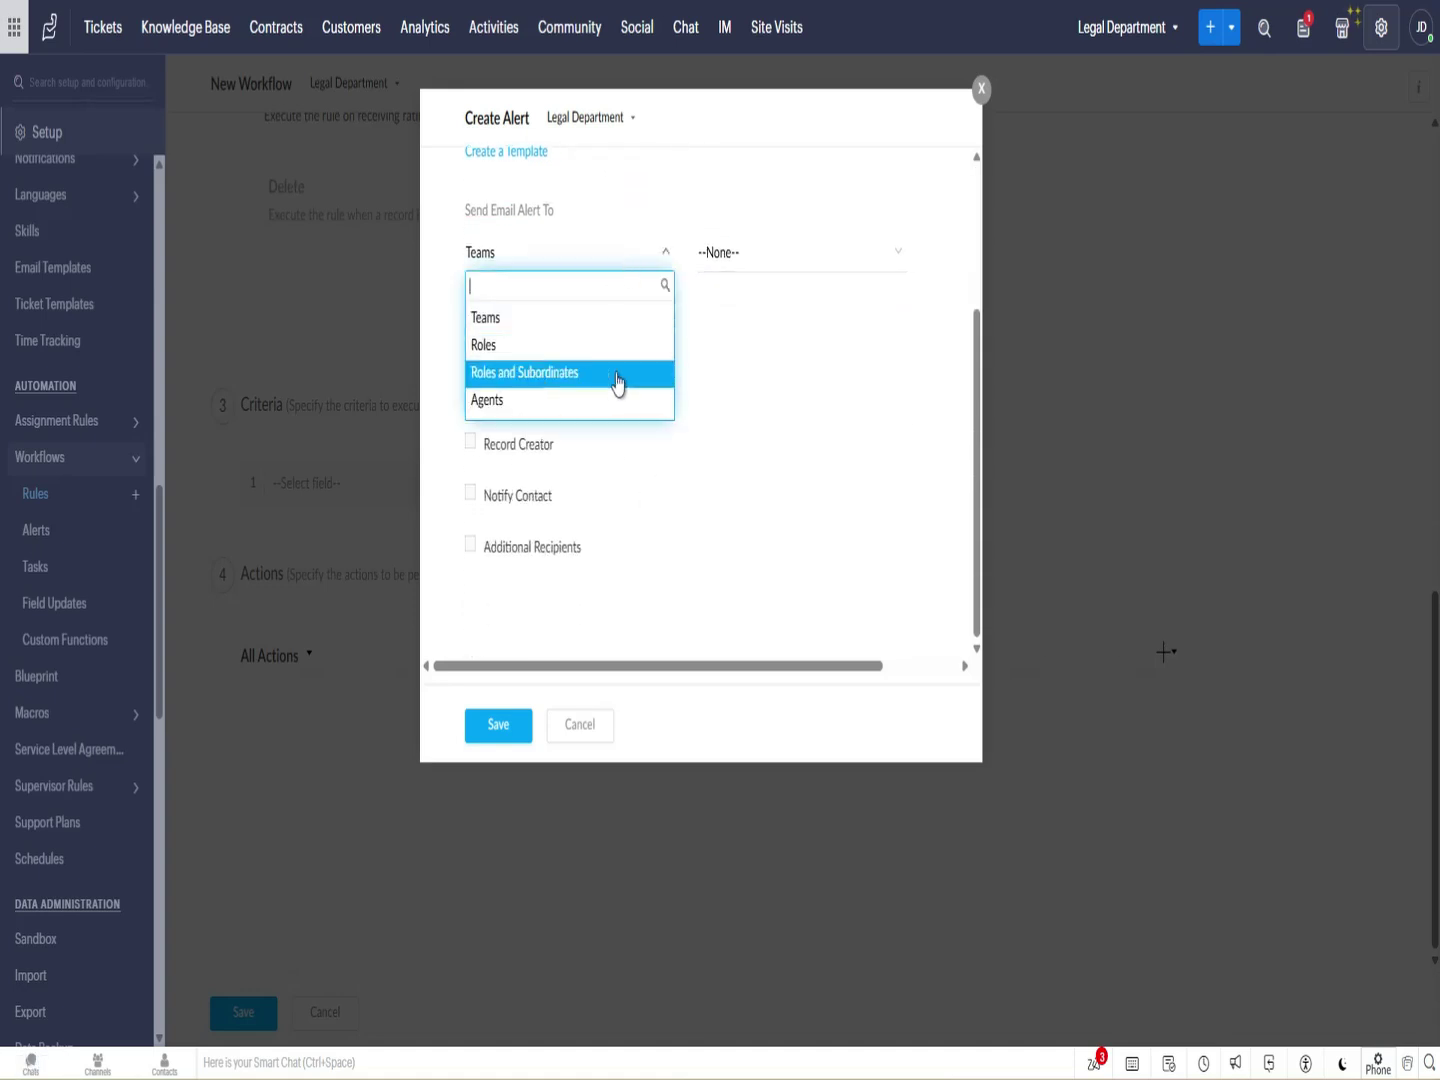
click(748, 352)
scroll(507, 503, up, 1)
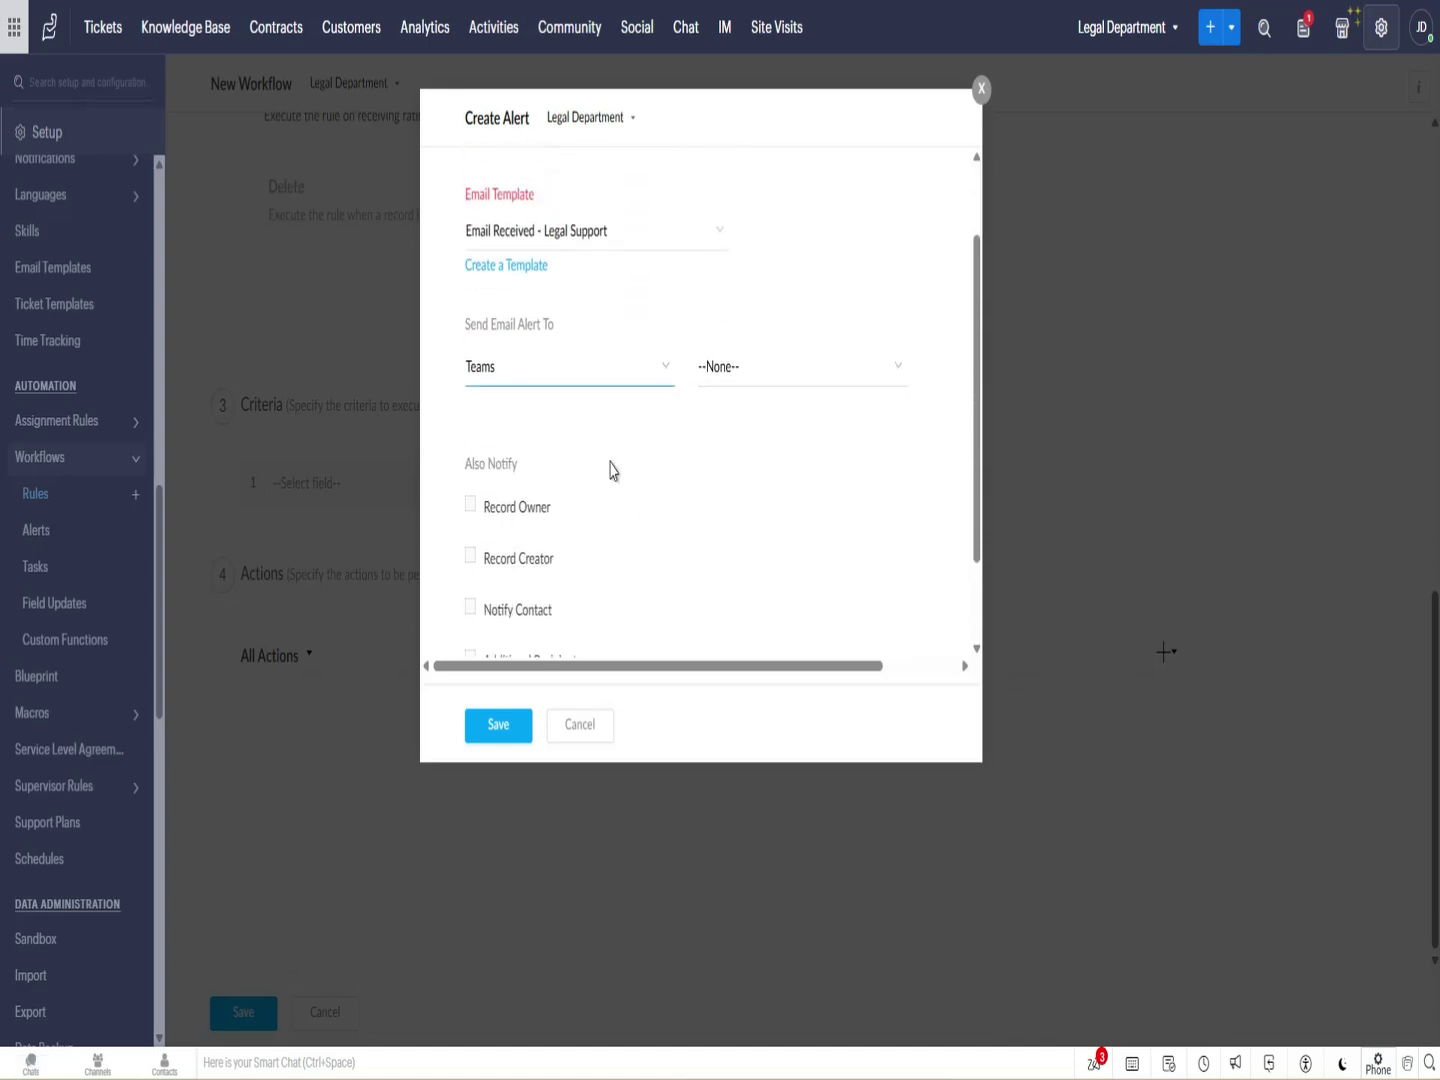
scroll(544, 527, down, 1)
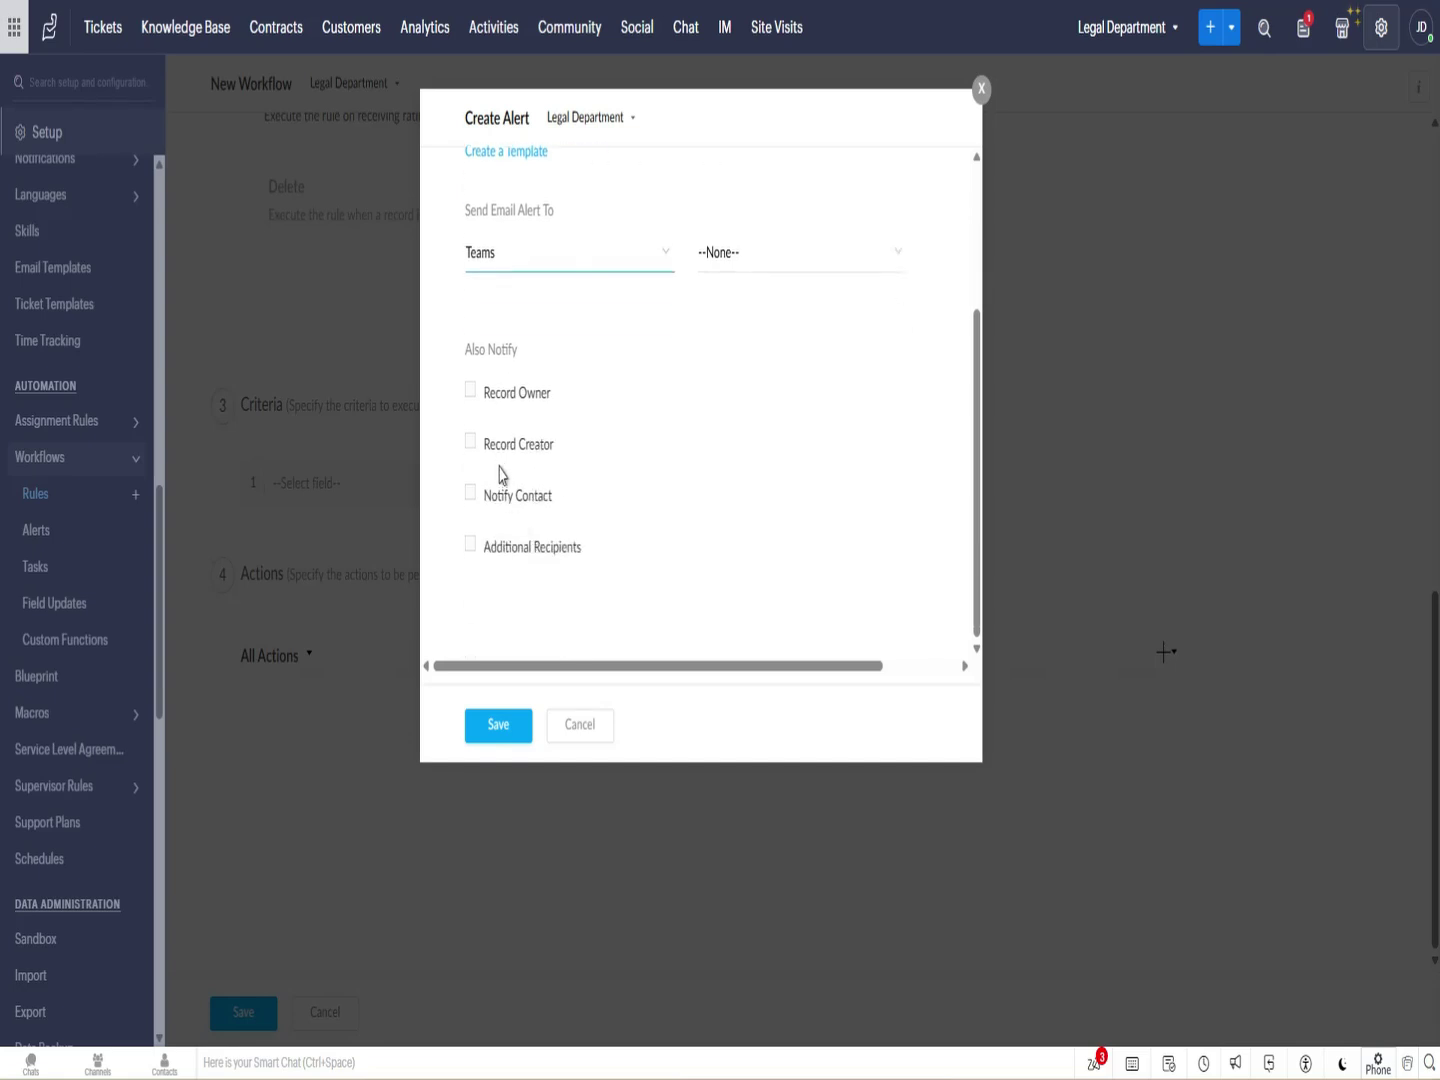
click(474, 495)
click(471, 546)
click(565, 592)
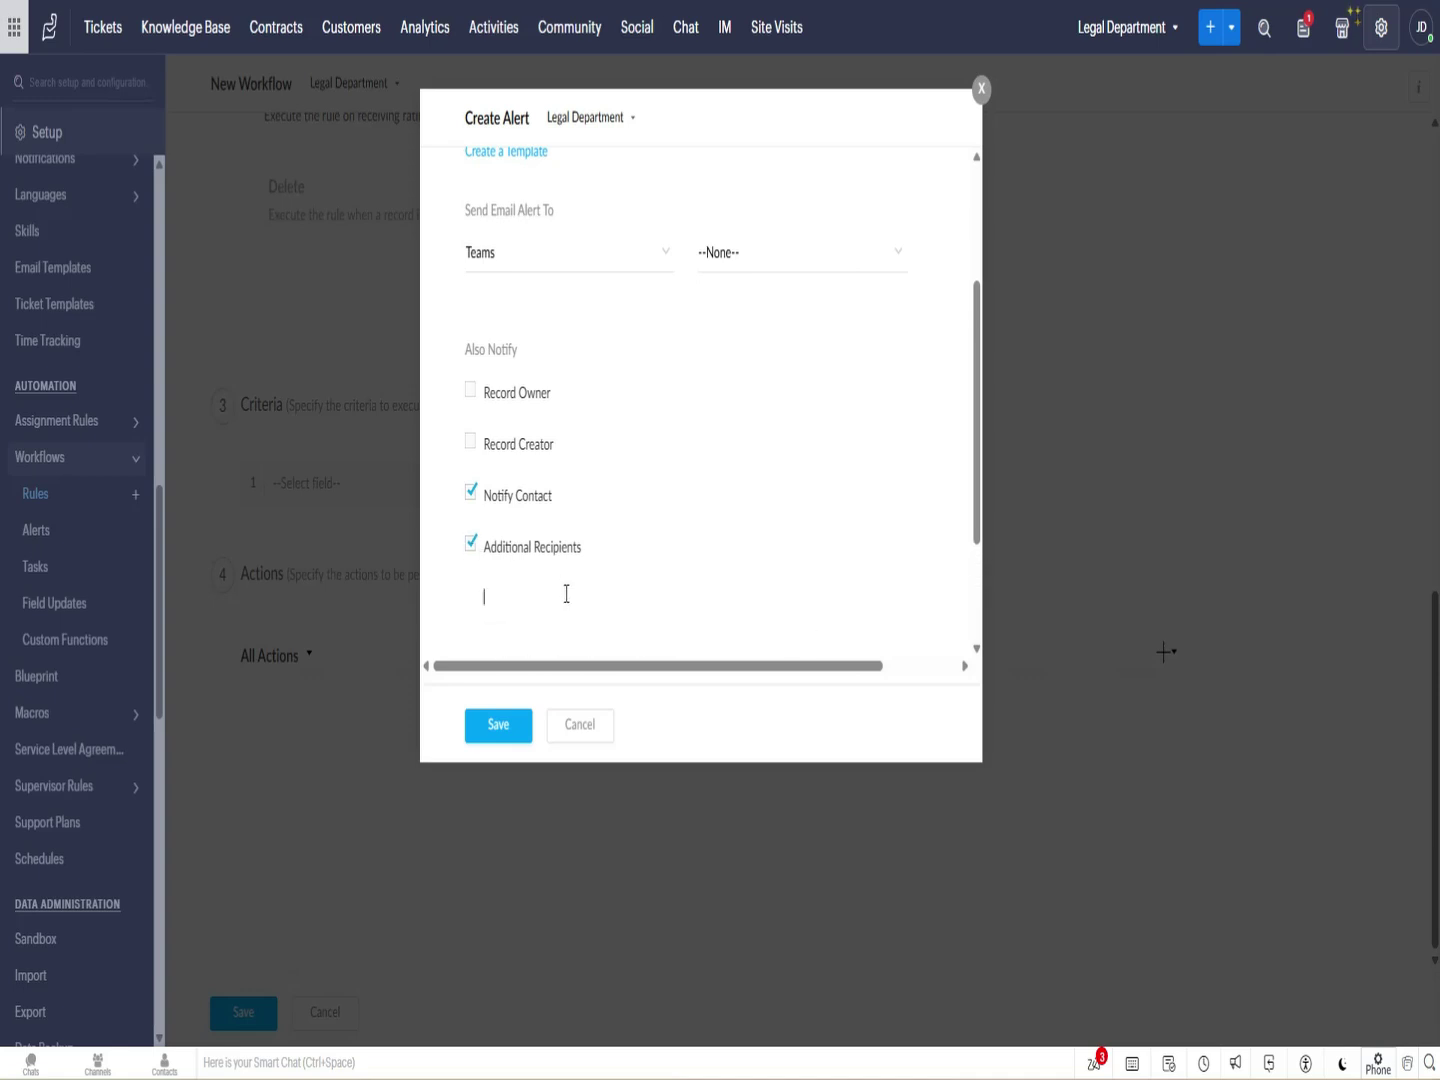
scroll(575, 591, down, 2)
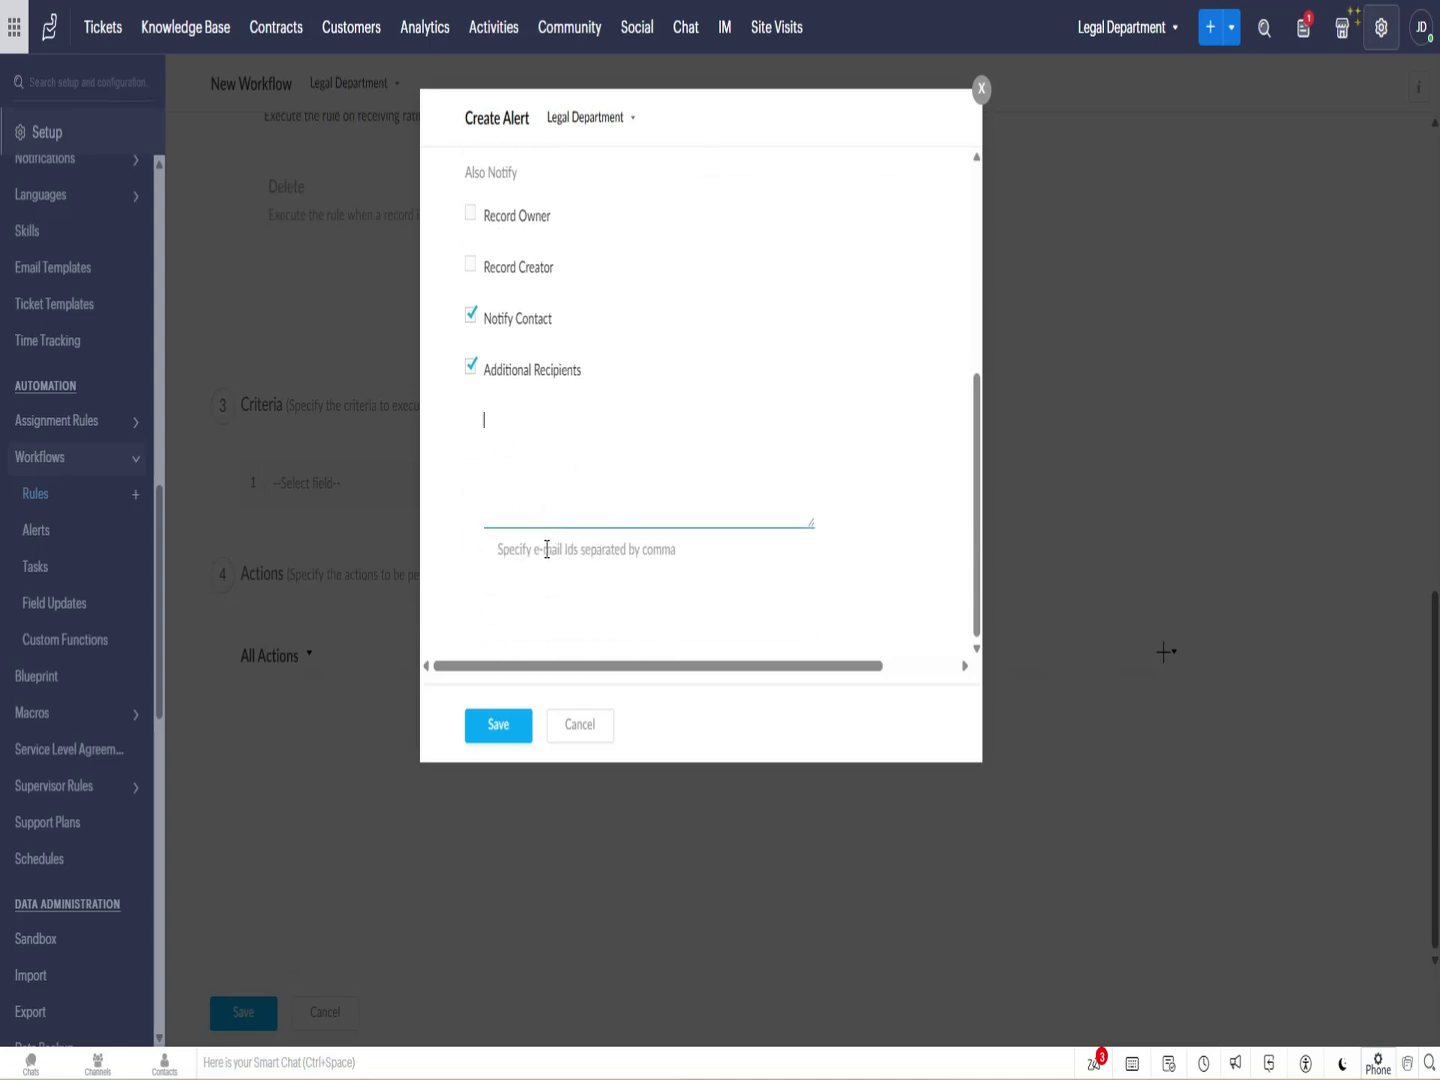
drag(510, 553, 579, 551)
click(603, 555)
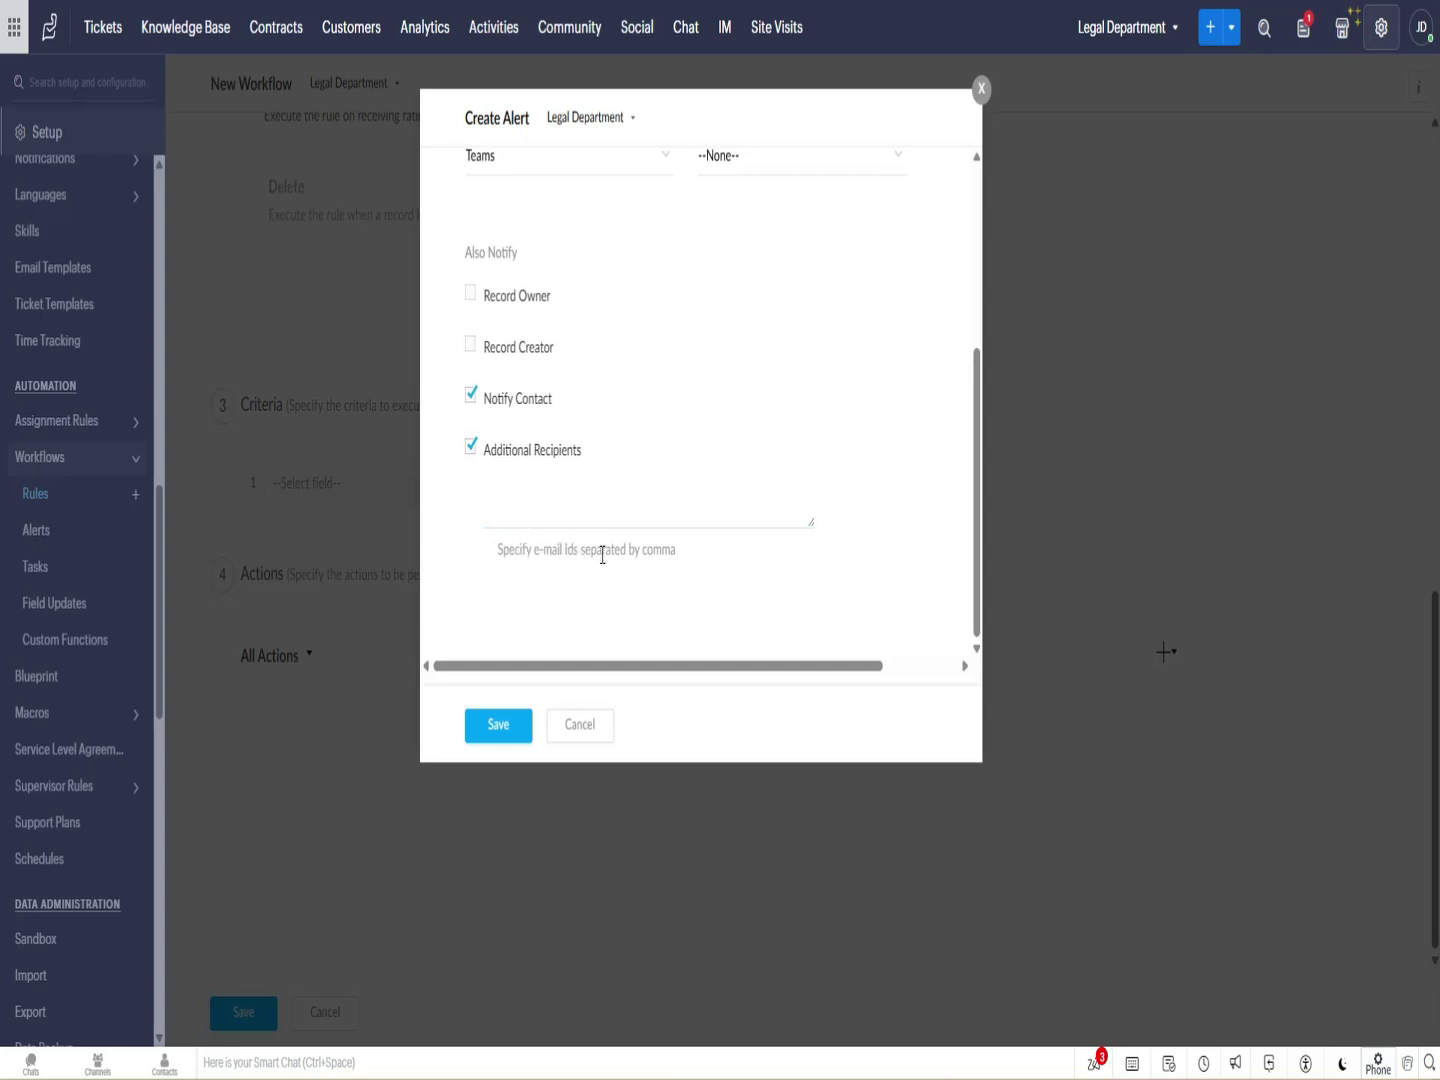
click(473, 448)
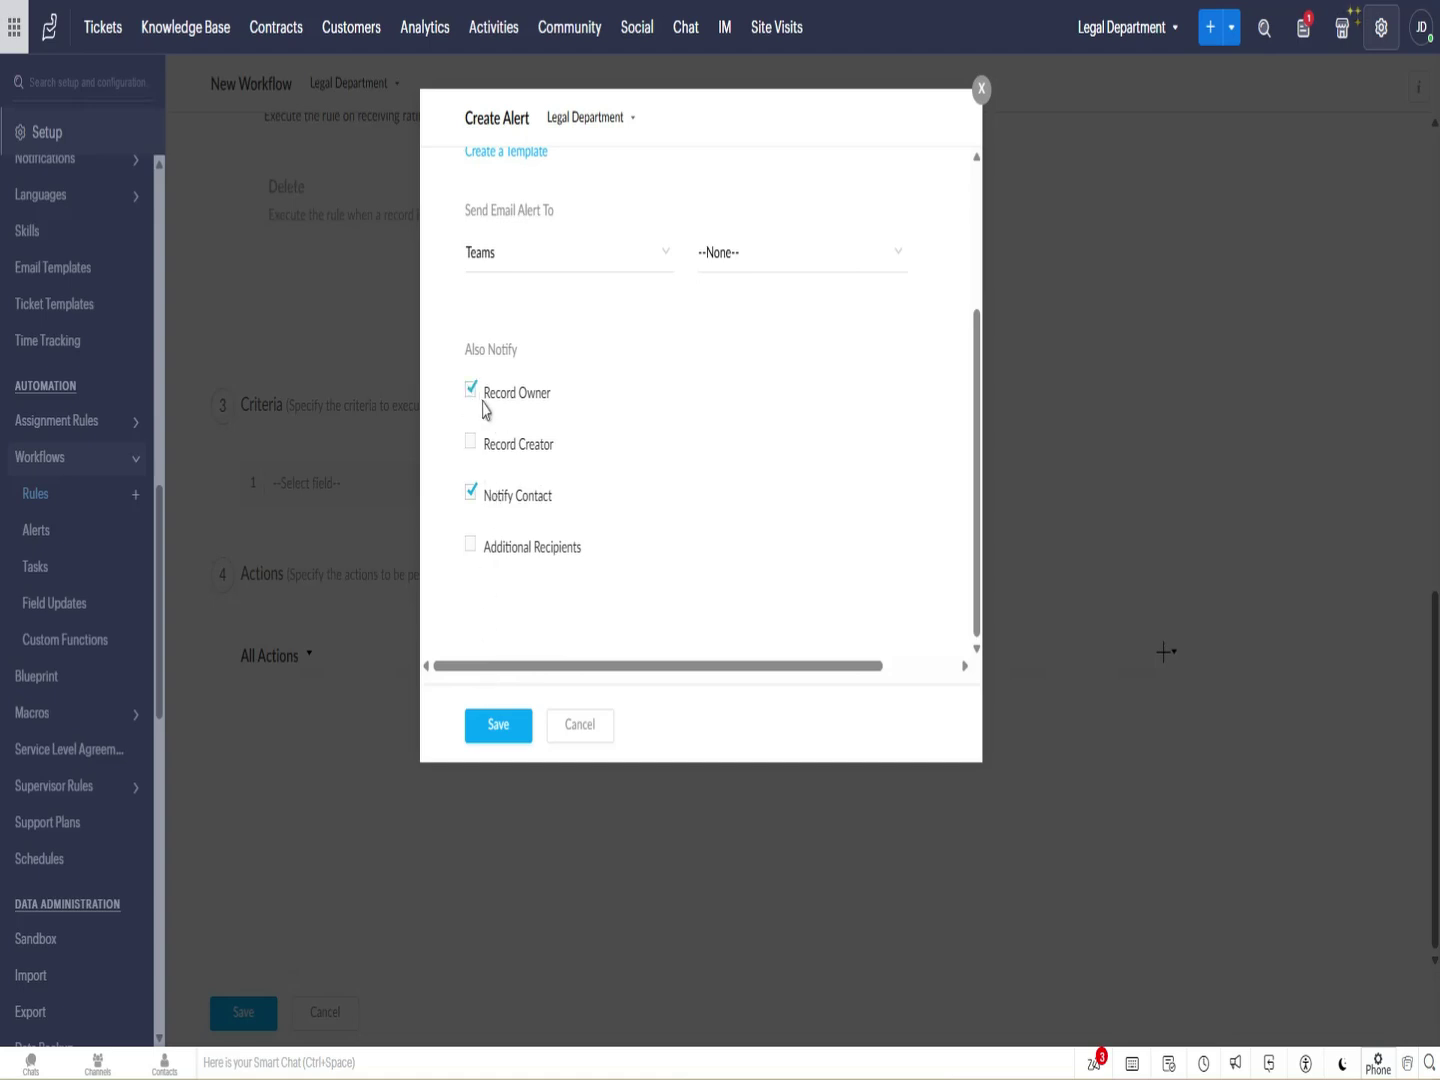
click(473, 391)
Save the alert and then the "Email Confirmation to Customer" workflow rule.
scroll(530, 450, up, 2)
scroll(553, 424, down, 2)
click(519, 741)
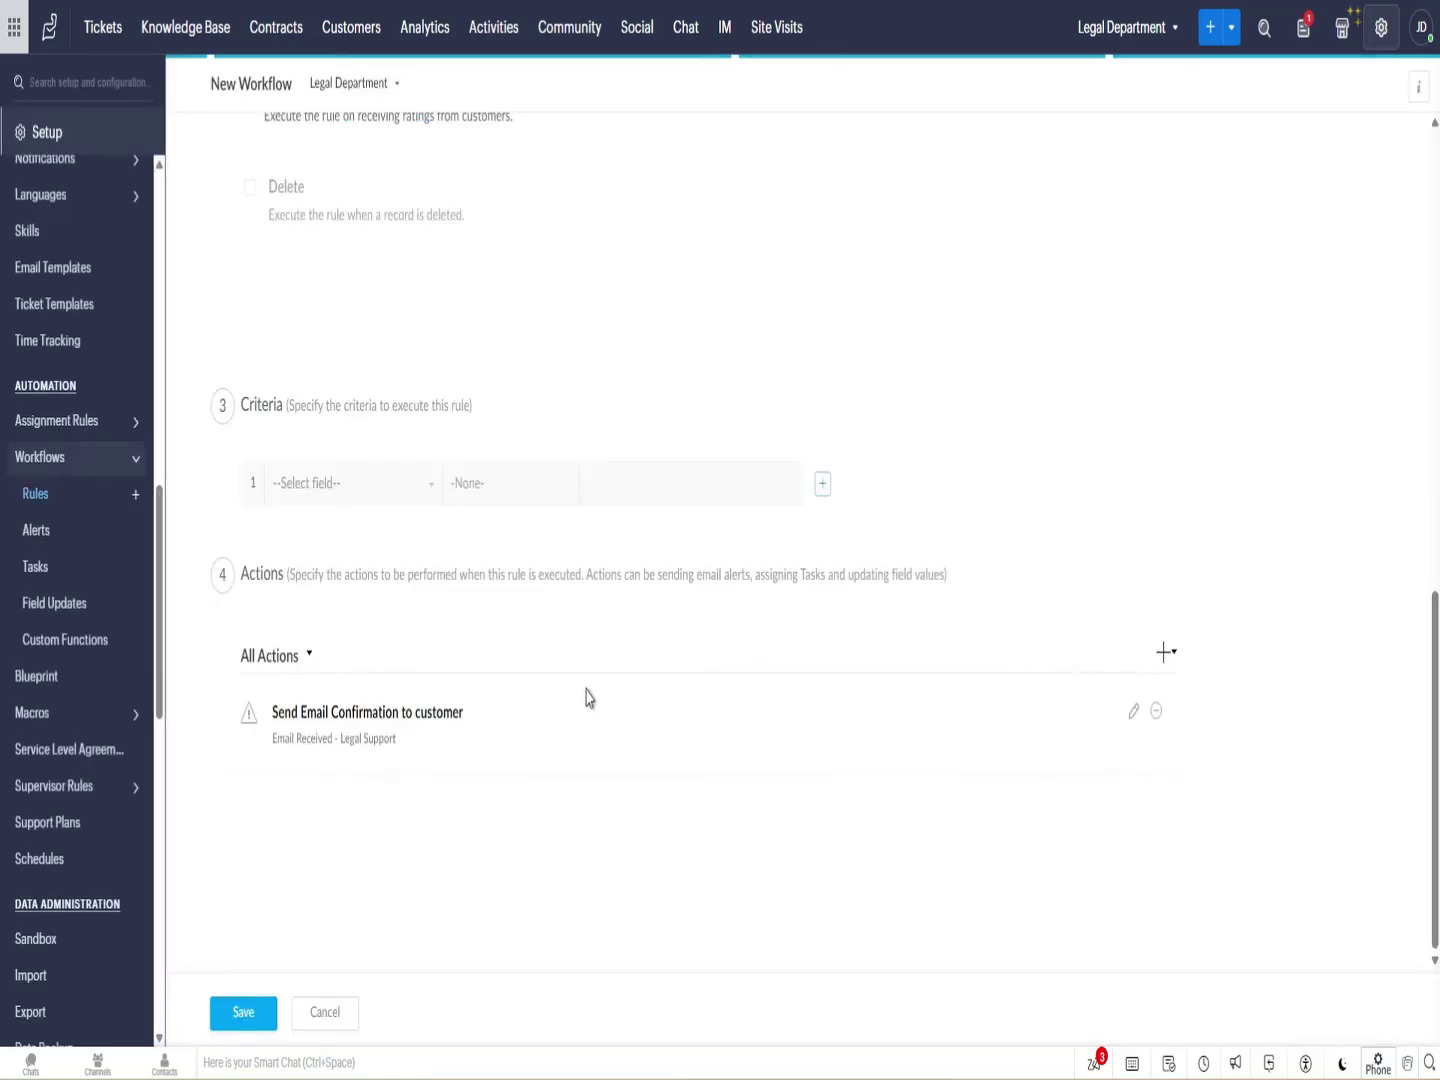
click(240, 1016)
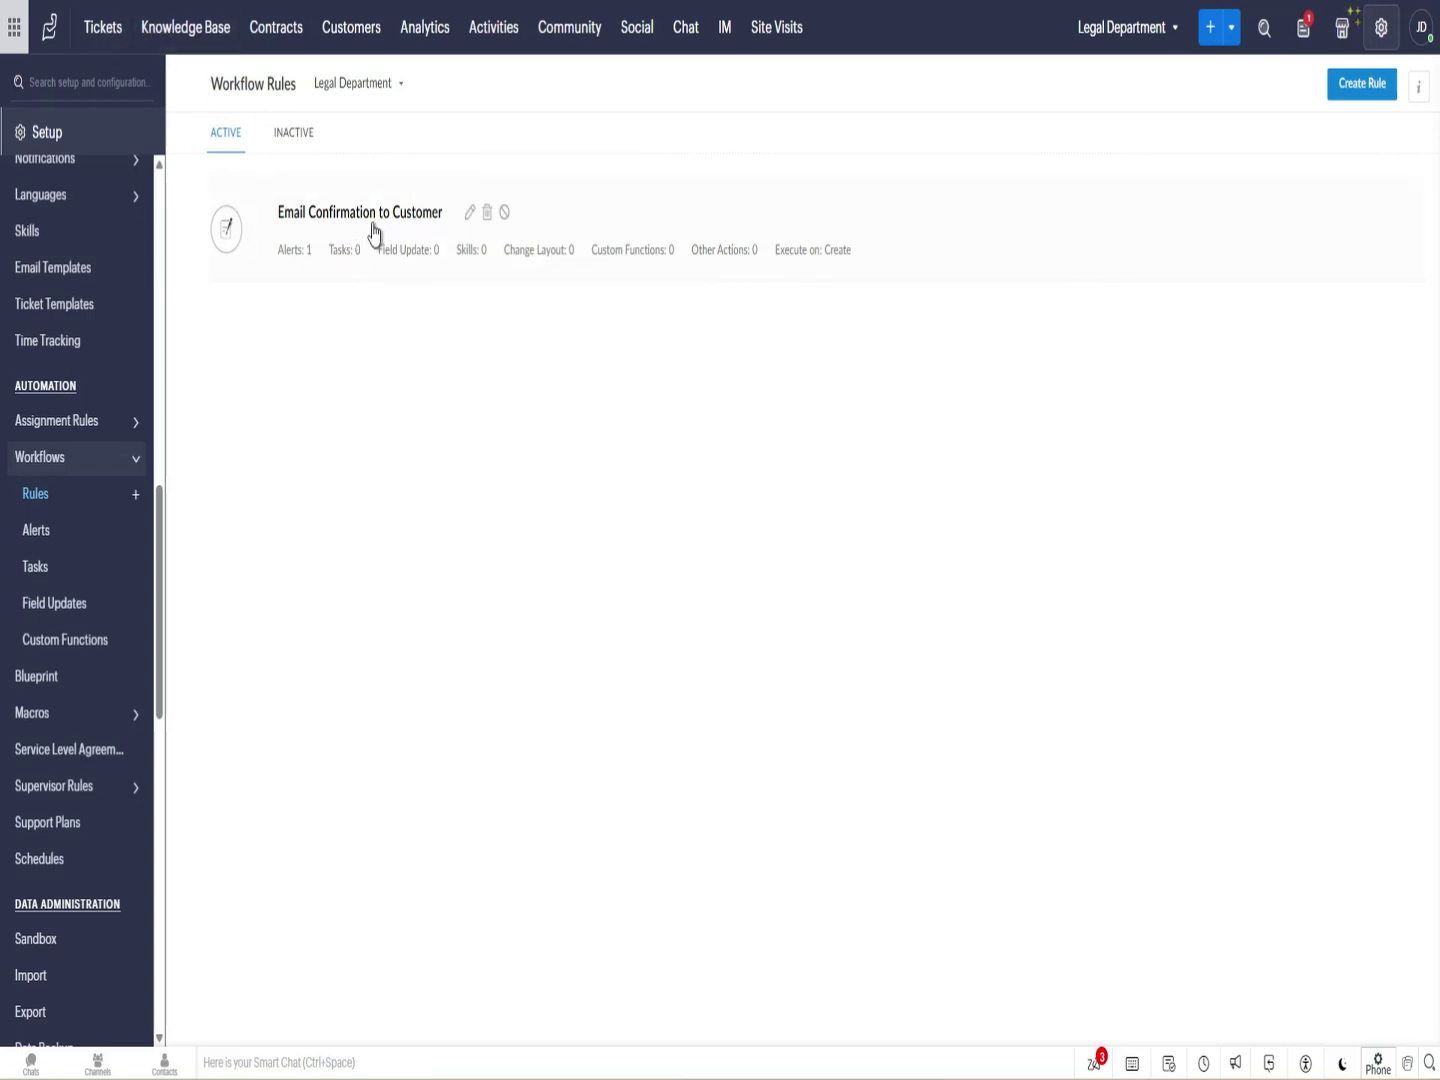
Open the Legal Department's ticket list and delete both the contract review and Gmail forwarding confirmation tickets.
click(108, 28)
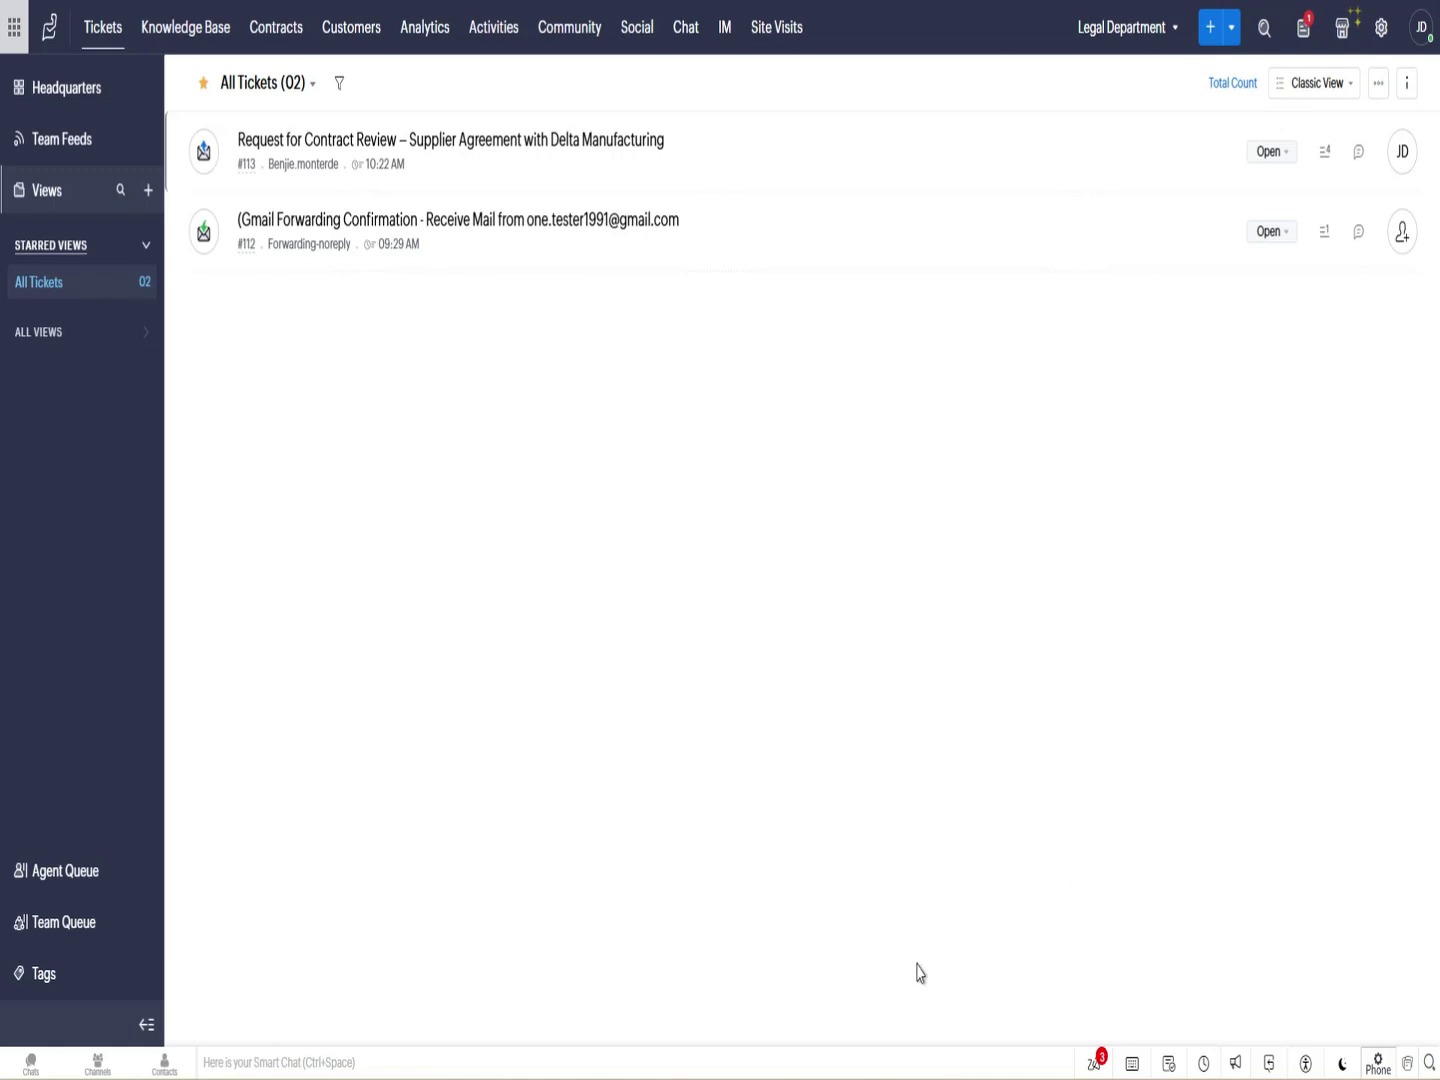
mouse_move(829, 1064)
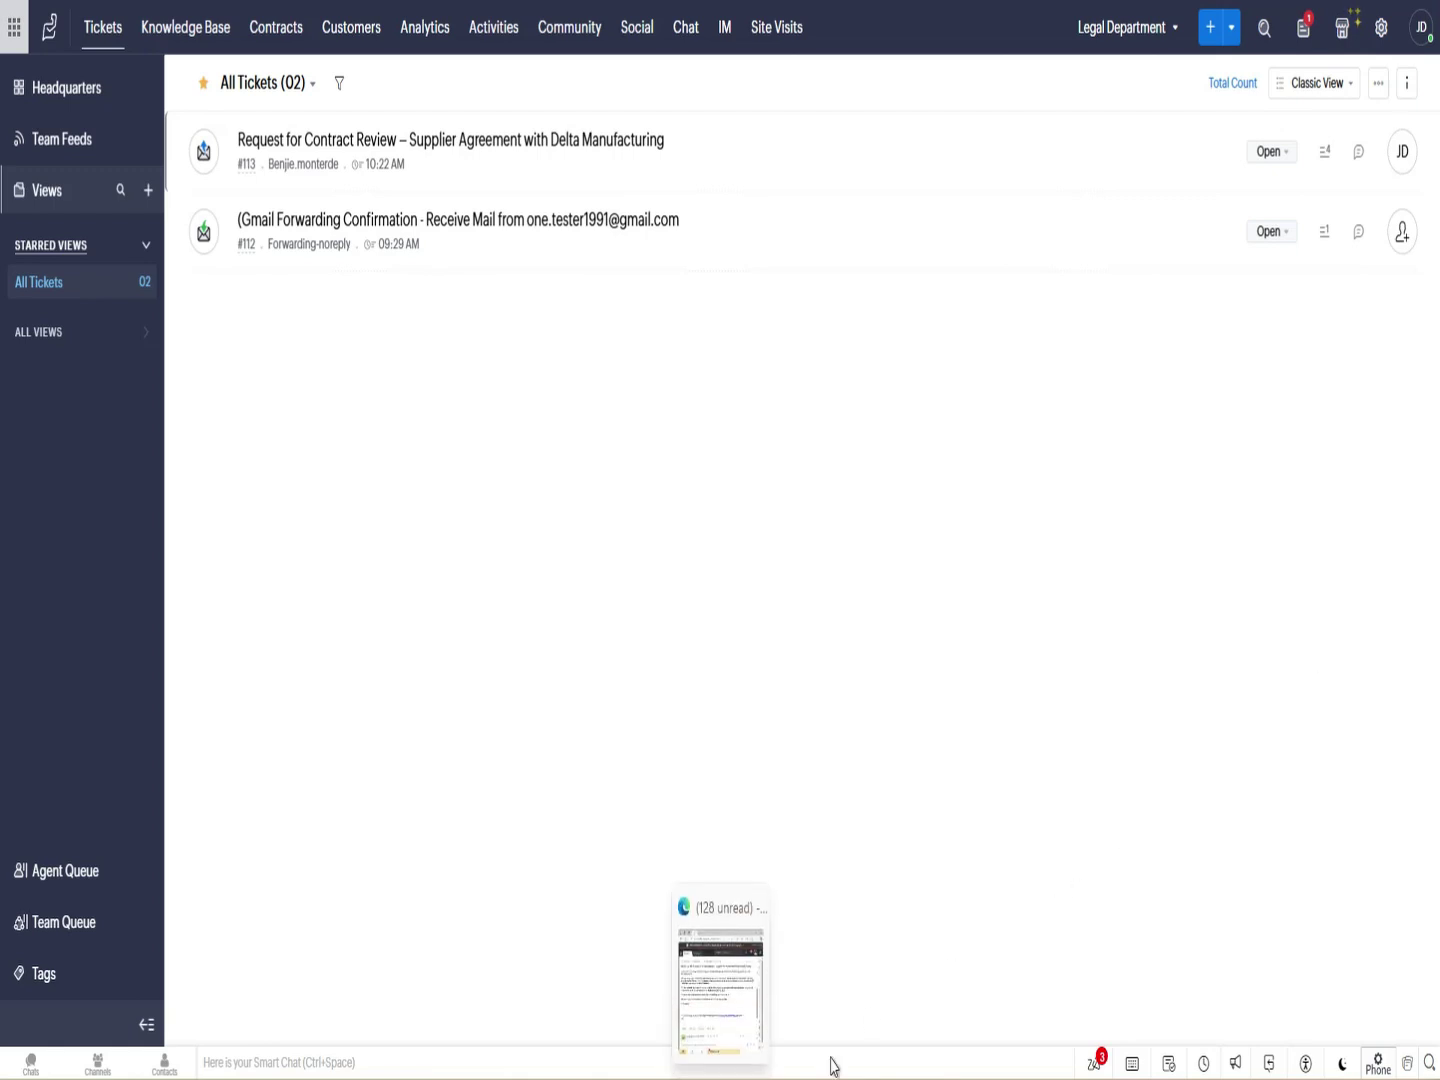
click(716, 986)
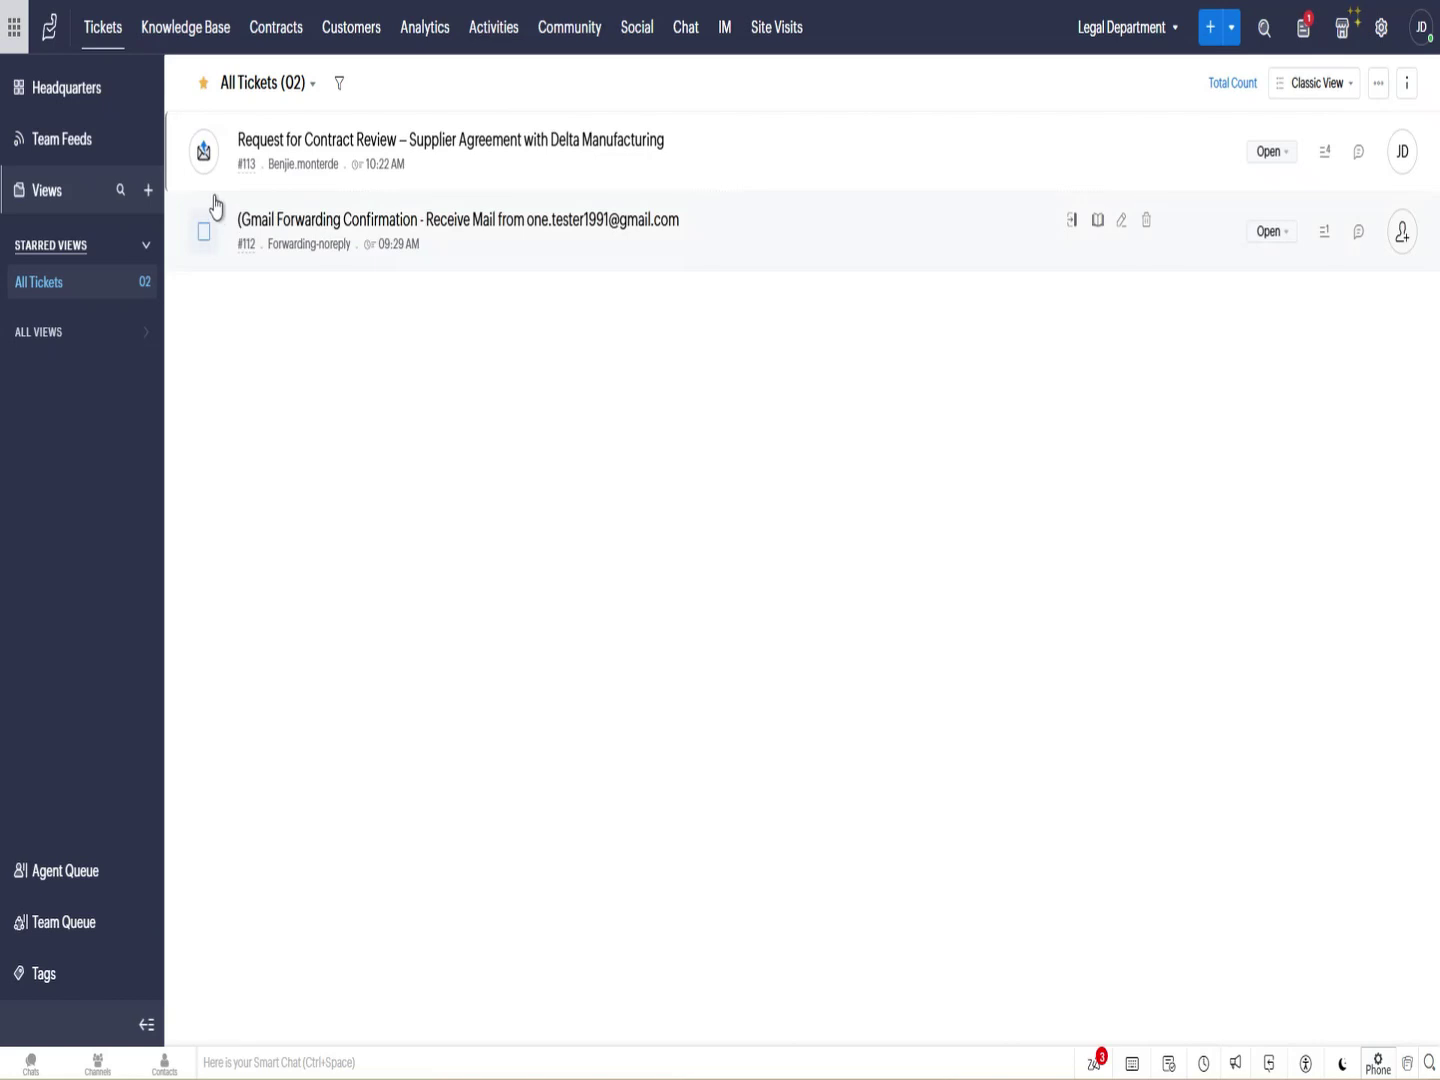
click(204, 152)
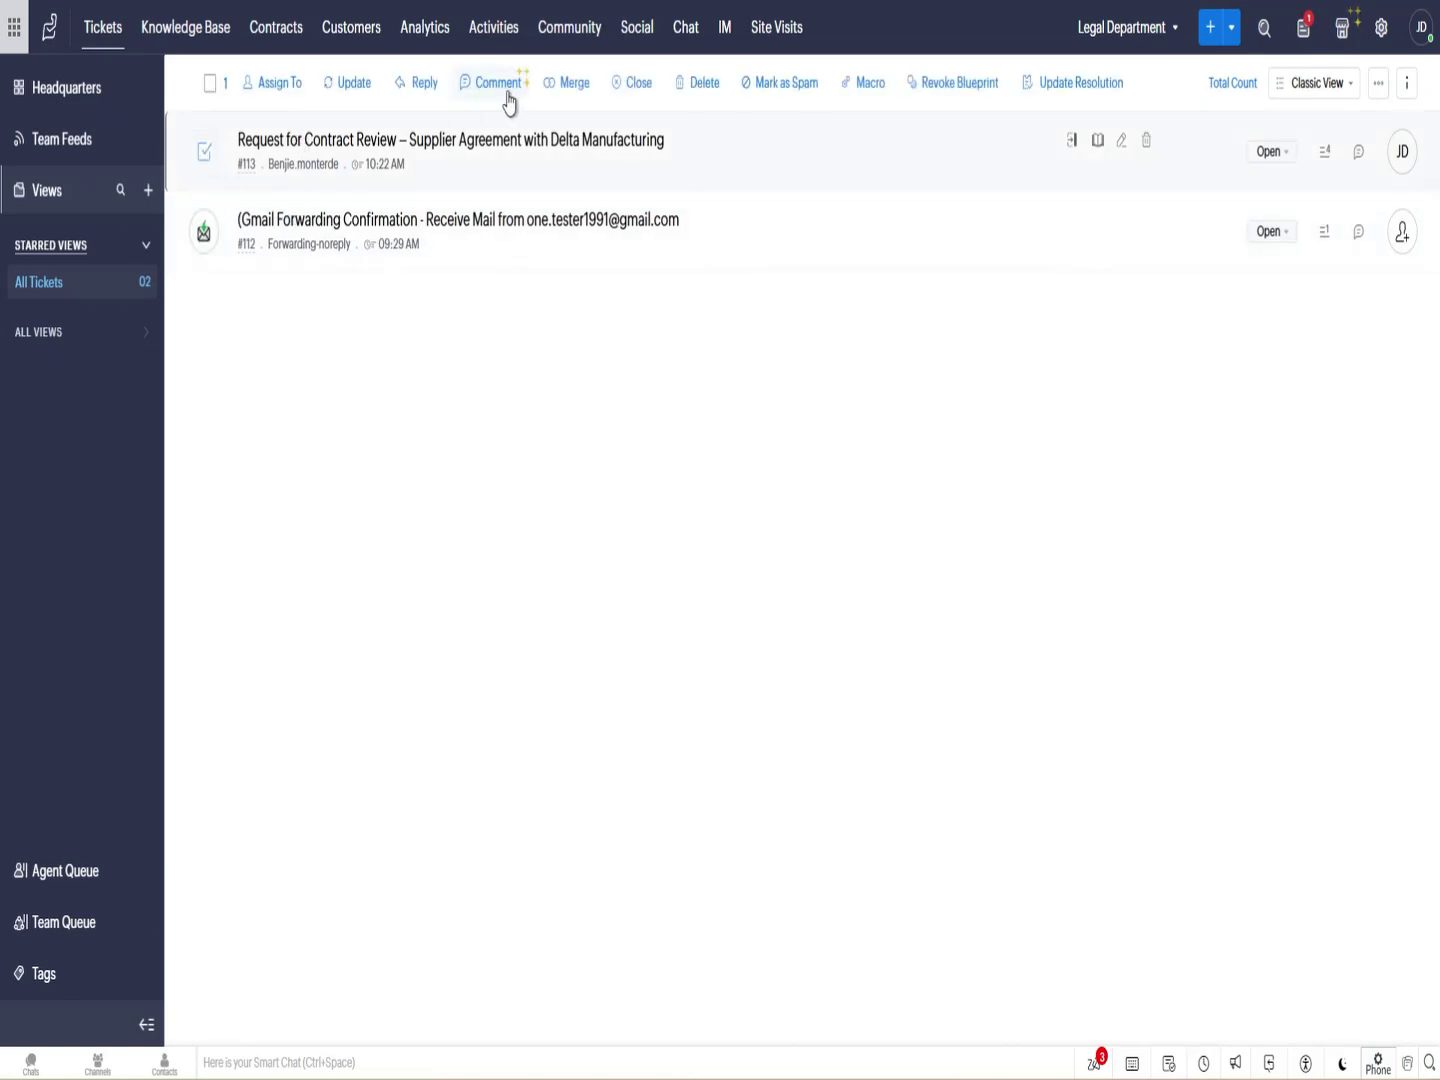
click(205, 233)
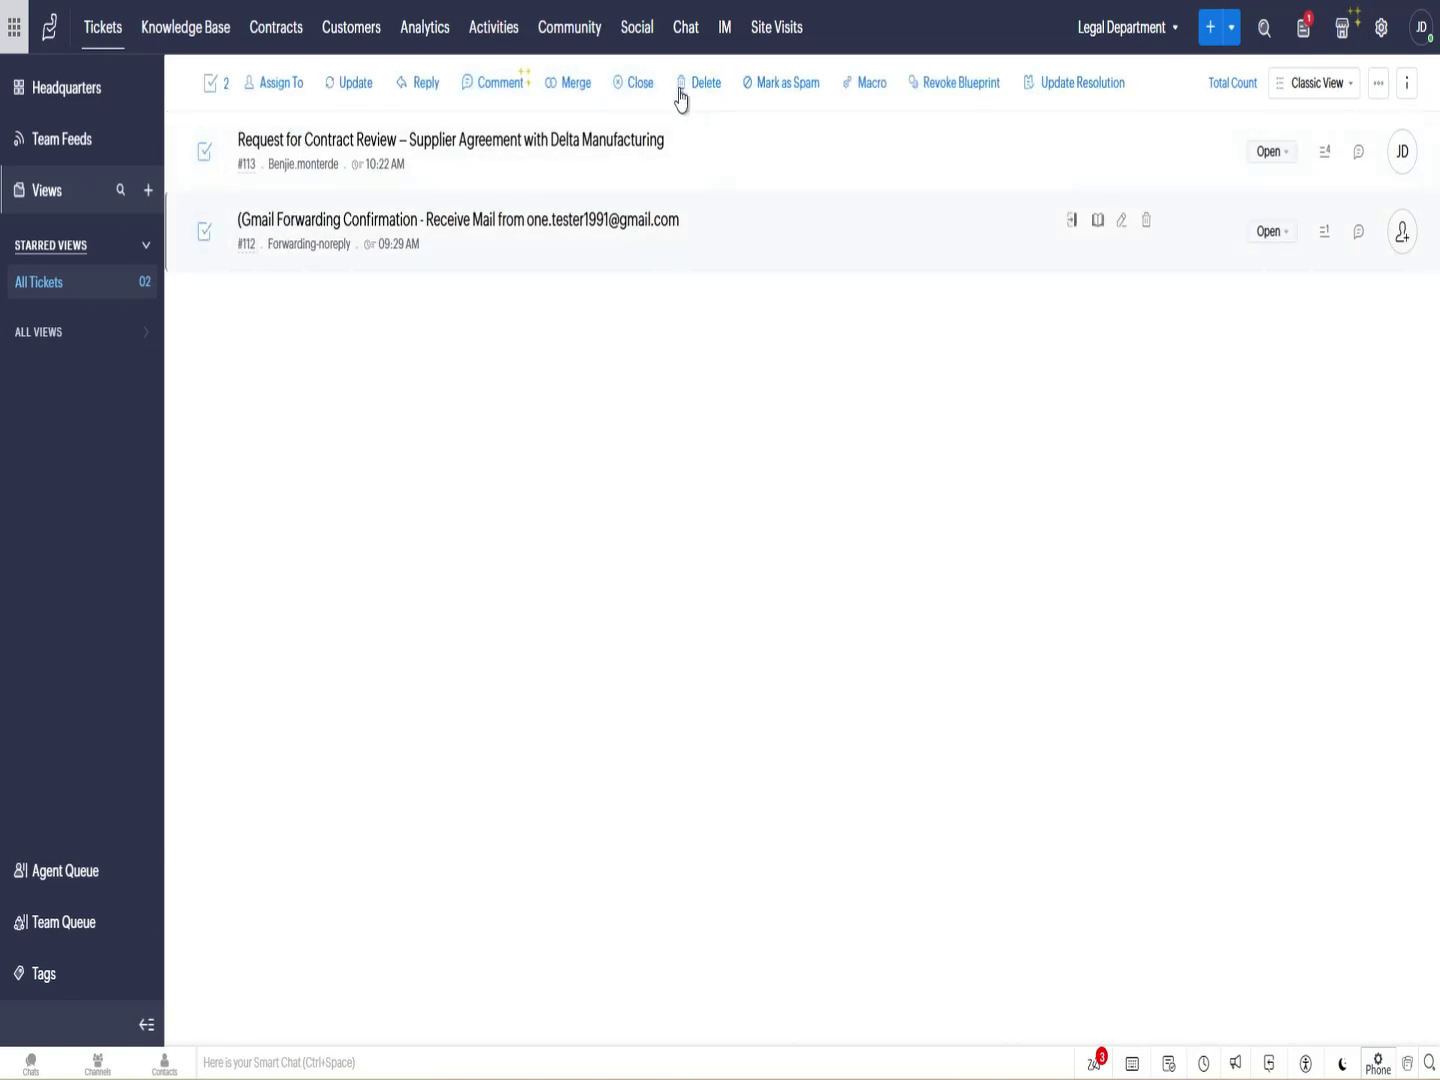
click(700, 84)
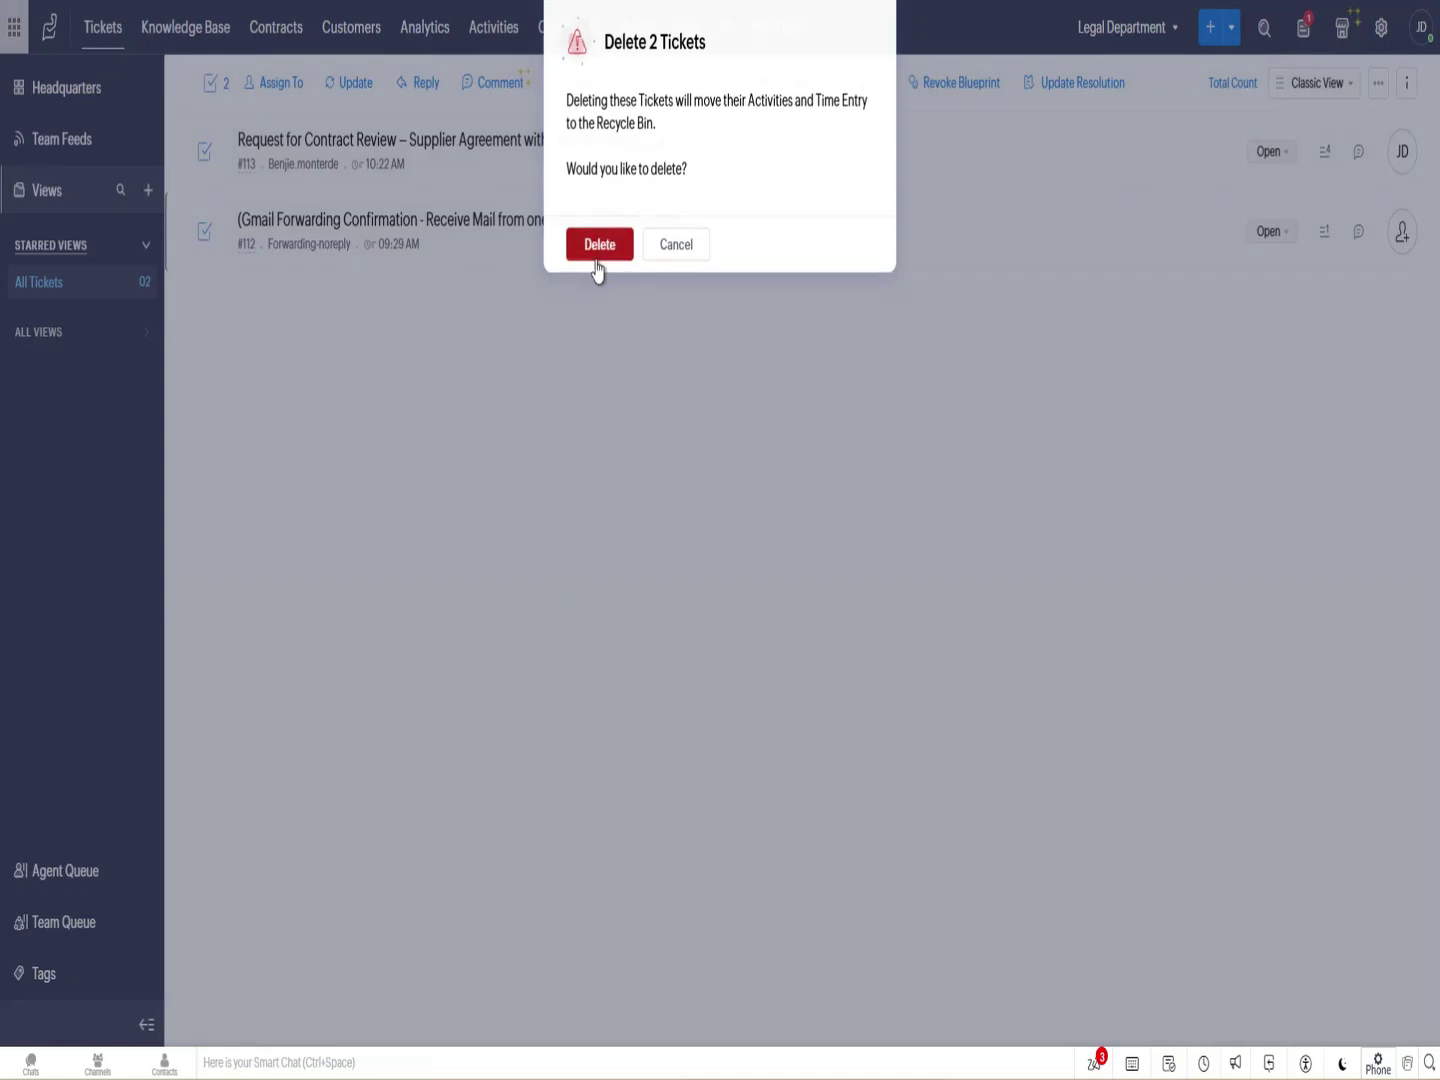
click(594, 252)
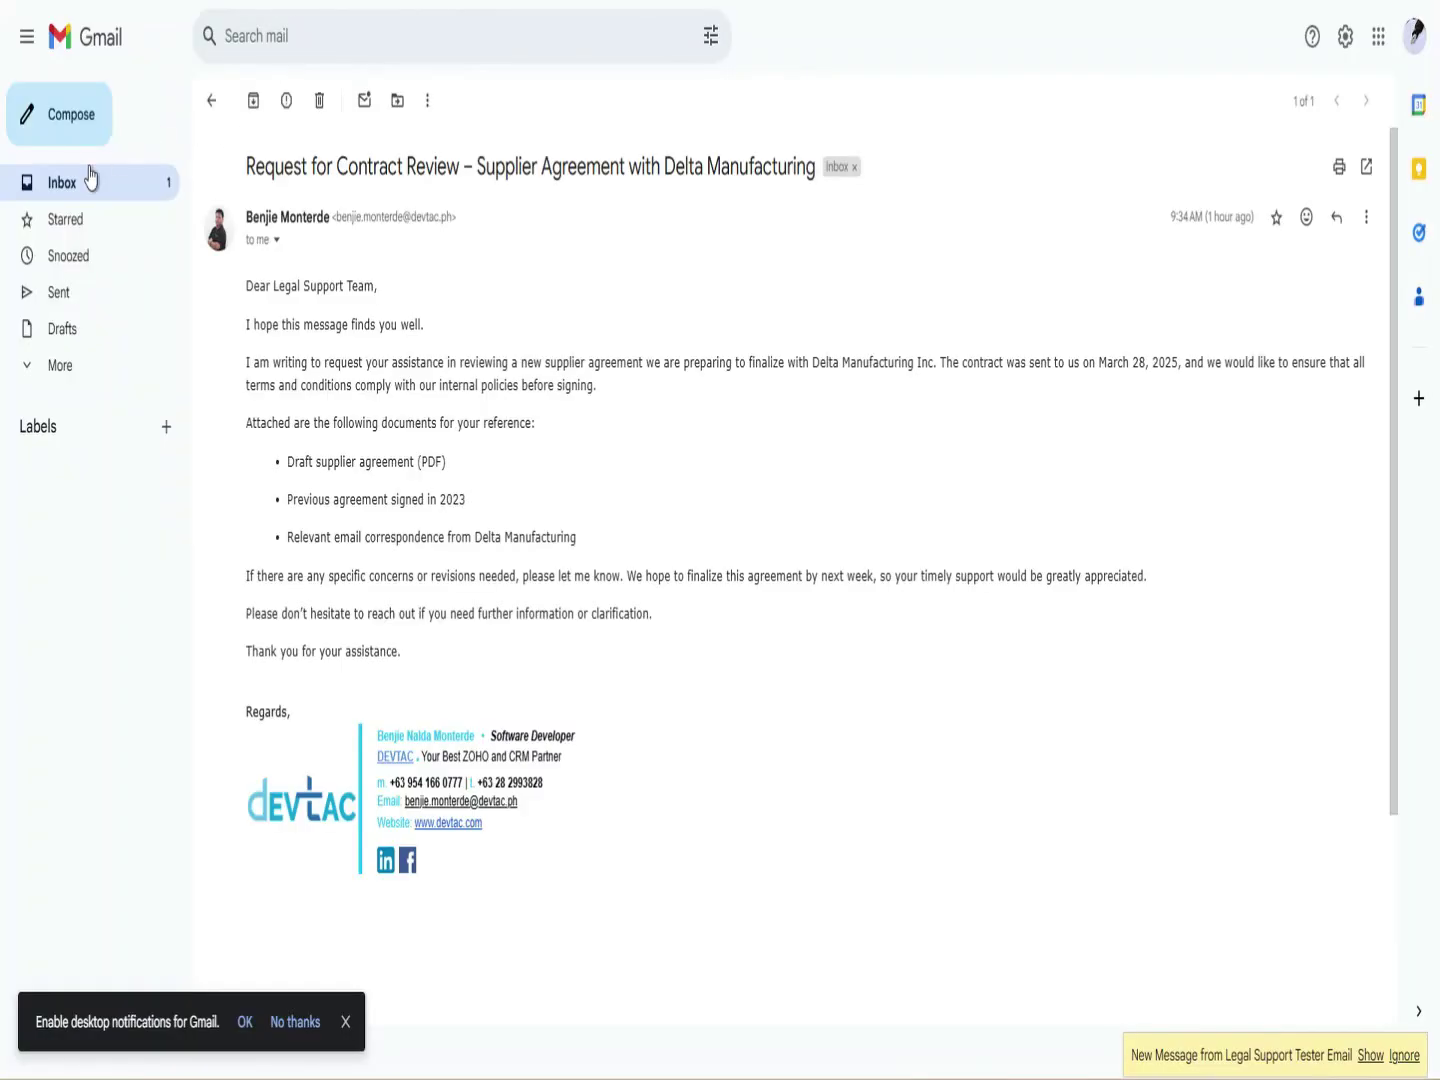
Check the Gmail inbox for the contract review request, then open its new ticket in Zoho Desk and read the conversation.
click(66, 185)
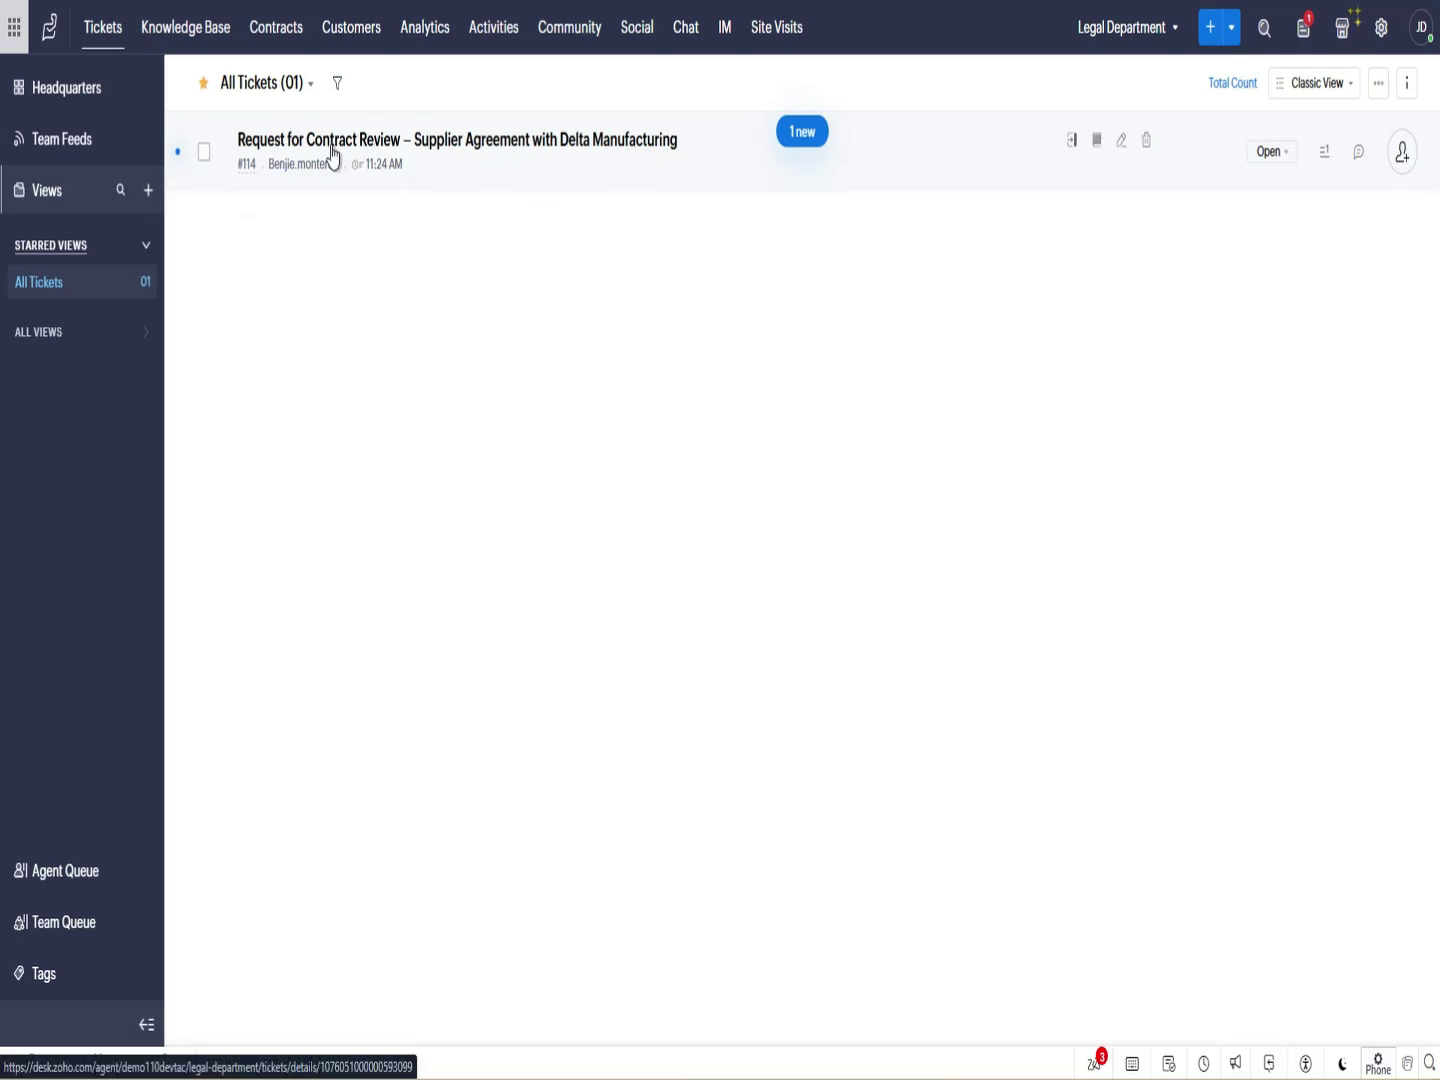
click(589, 152)
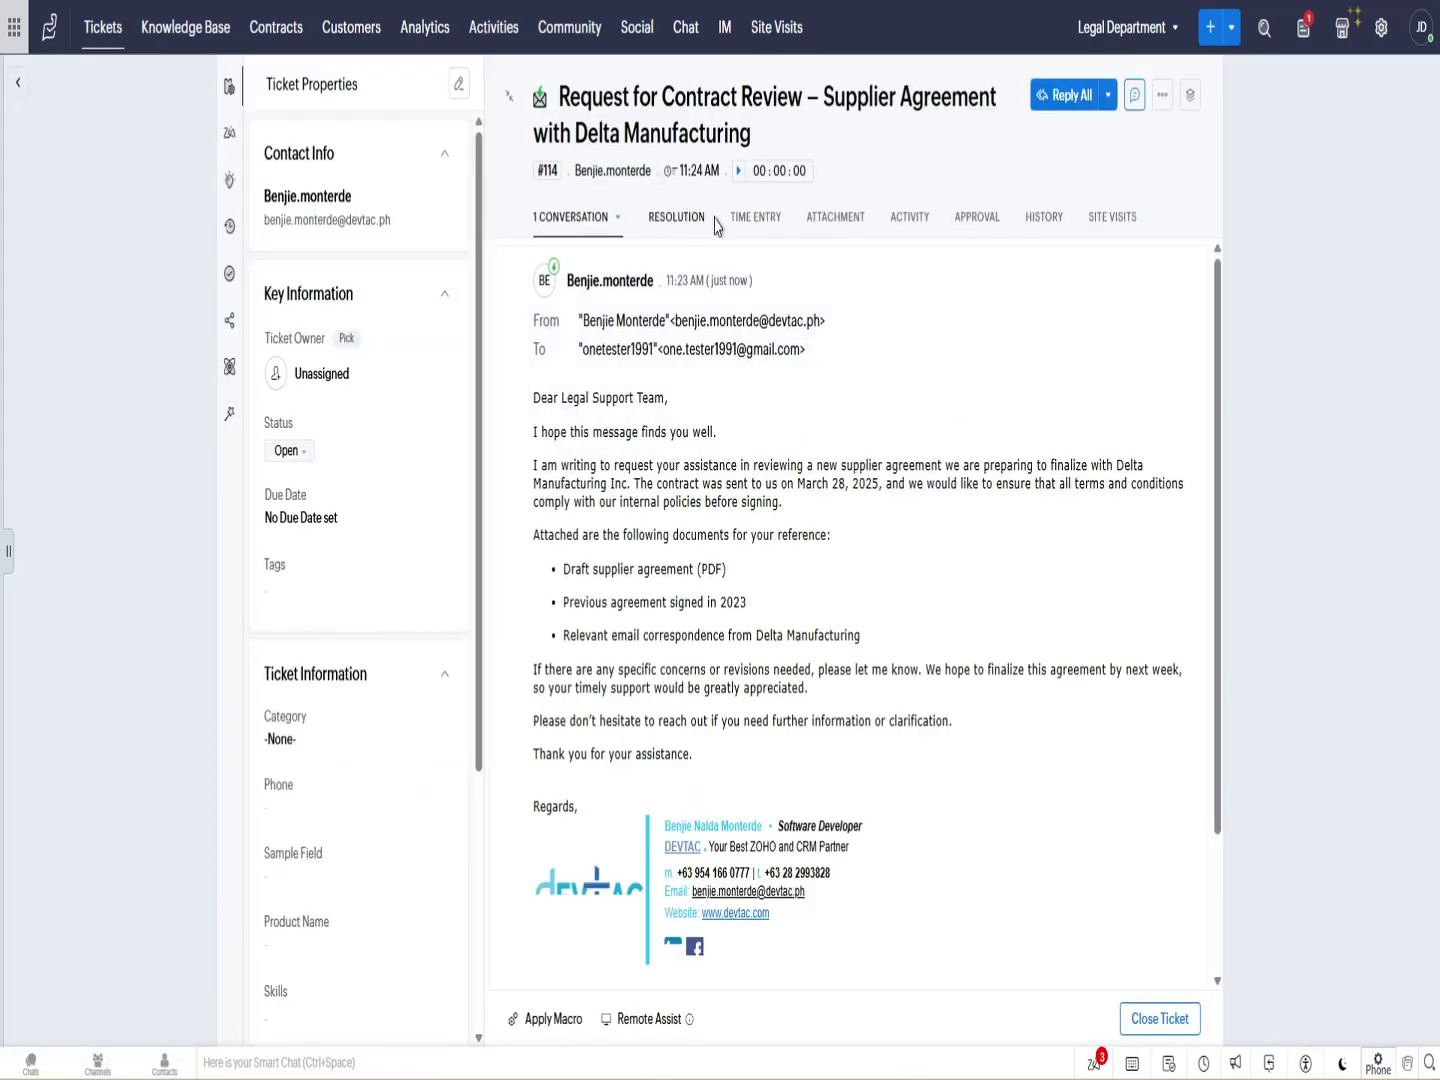
scroll(768, 396, down, 2)
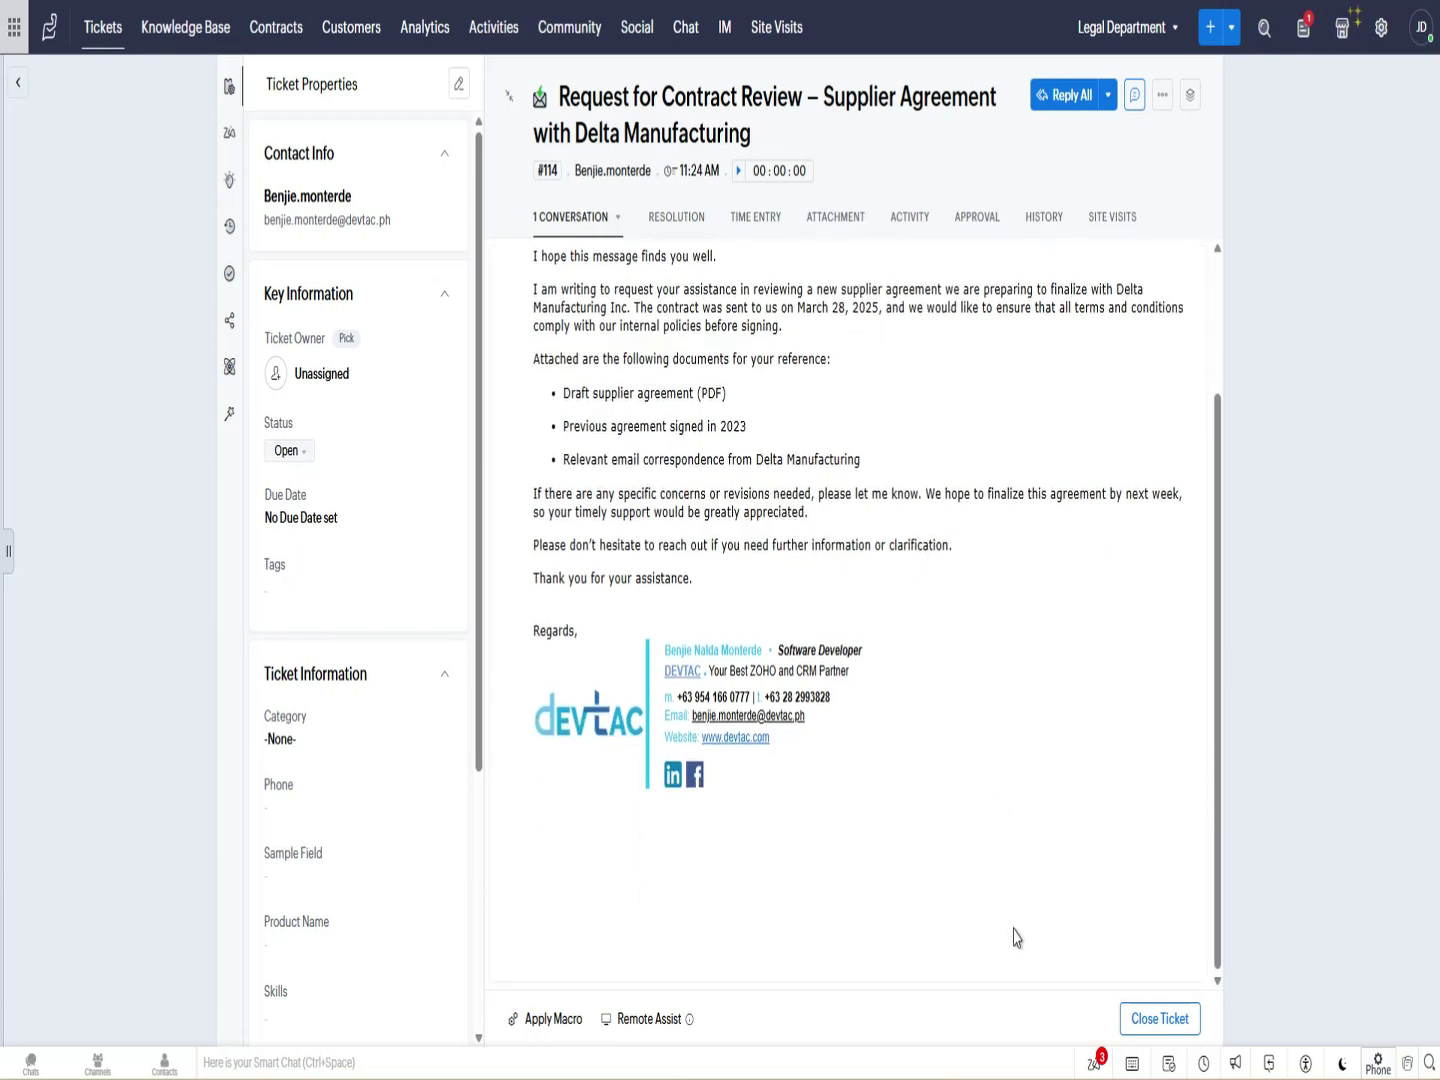
scroll(1021, 931, up, 2)
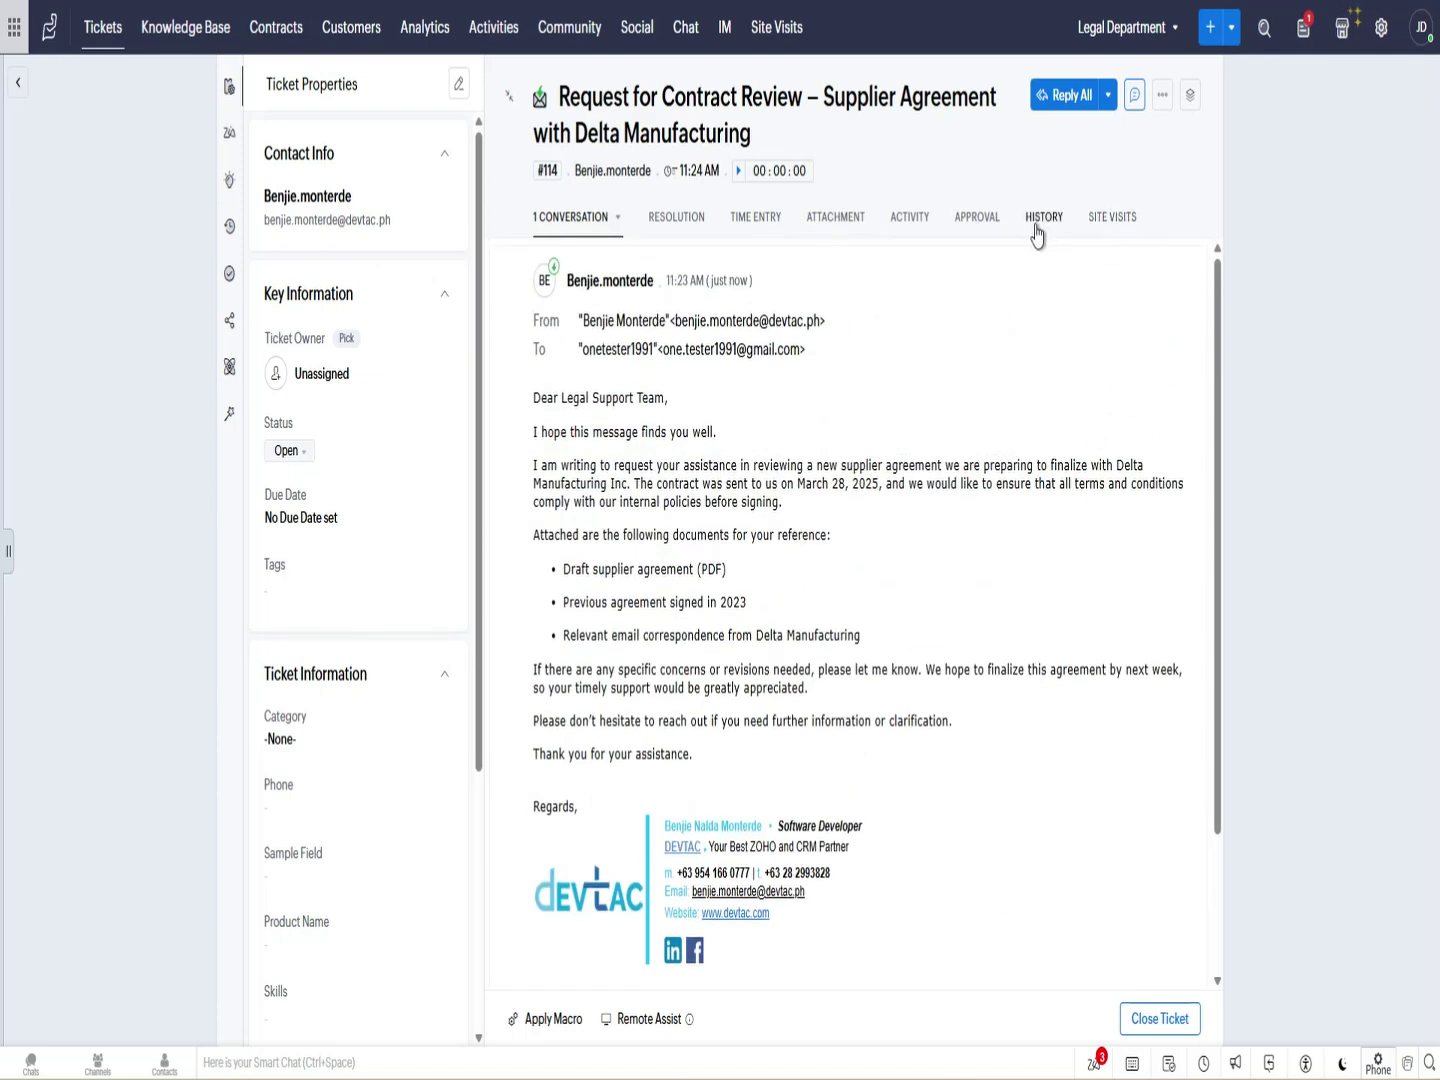
Review the ticket's history for the alert triggered by the workflow rule, including its rule name, alert name and recipient.
click(1037, 233)
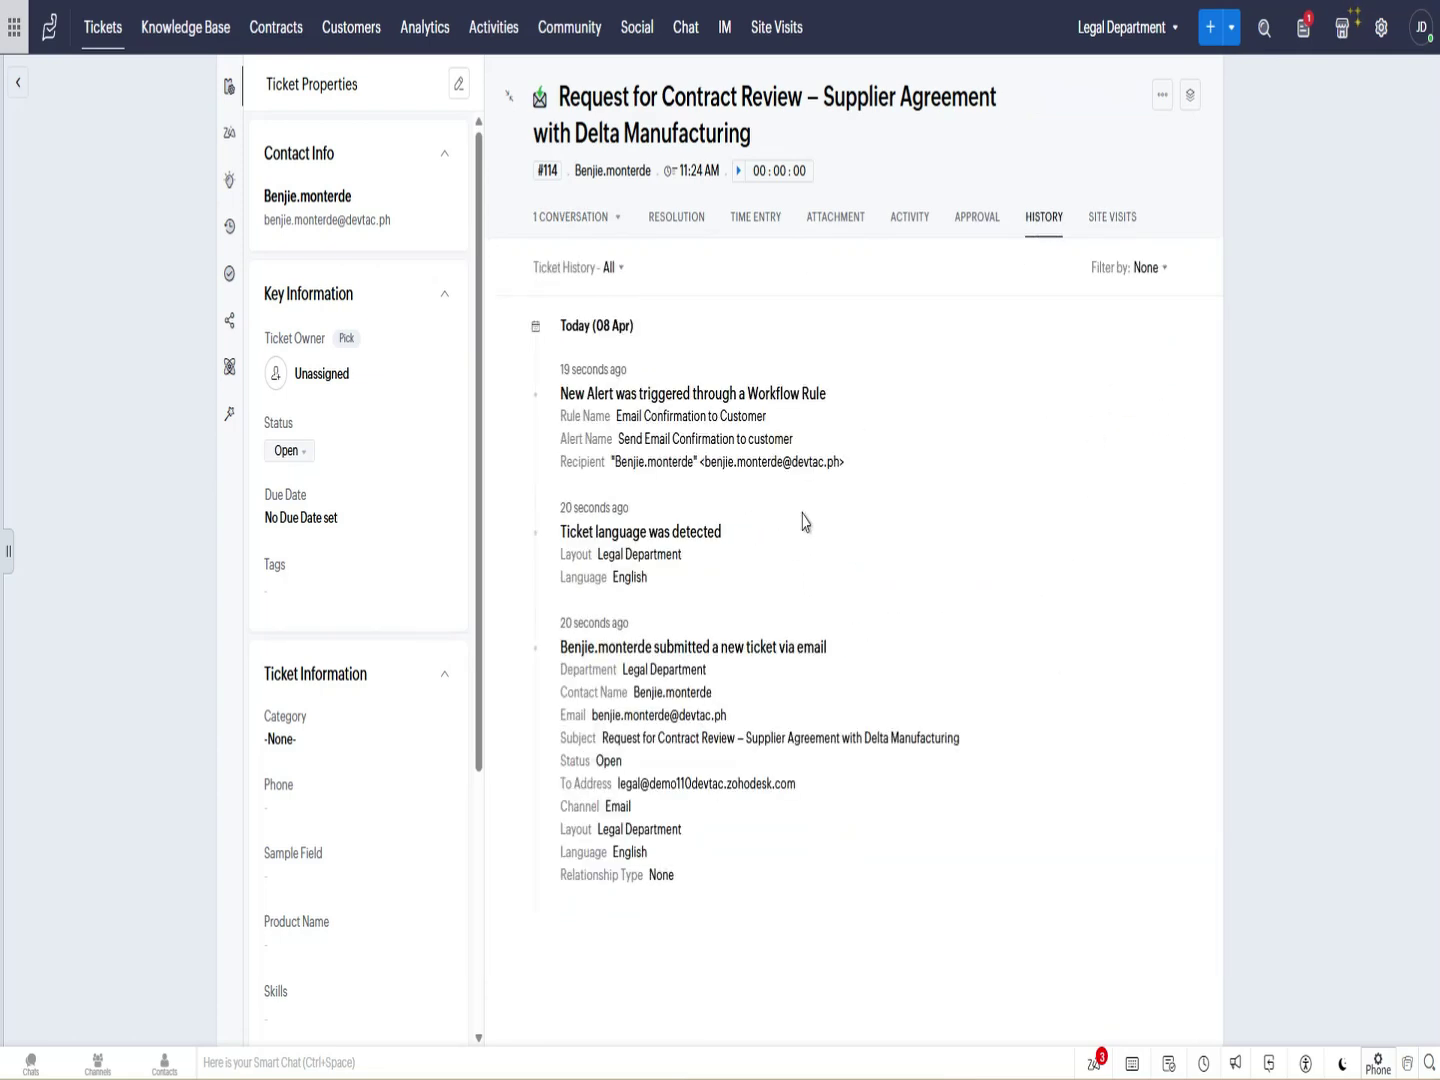
drag(625, 418, 718, 420)
click(634, 438)
drag(609, 394, 794, 389)
click(756, 394)
drag(563, 394, 816, 401)
click(759, 438)
drag(631, 419, 776, 450)
click(826, 442)
Switch to the customer's Zoho Mail window and read the greeting and thank-you line of the "We've Received Your Request – Legal Support Team" email.
drag(1439, 55, 926, 81)
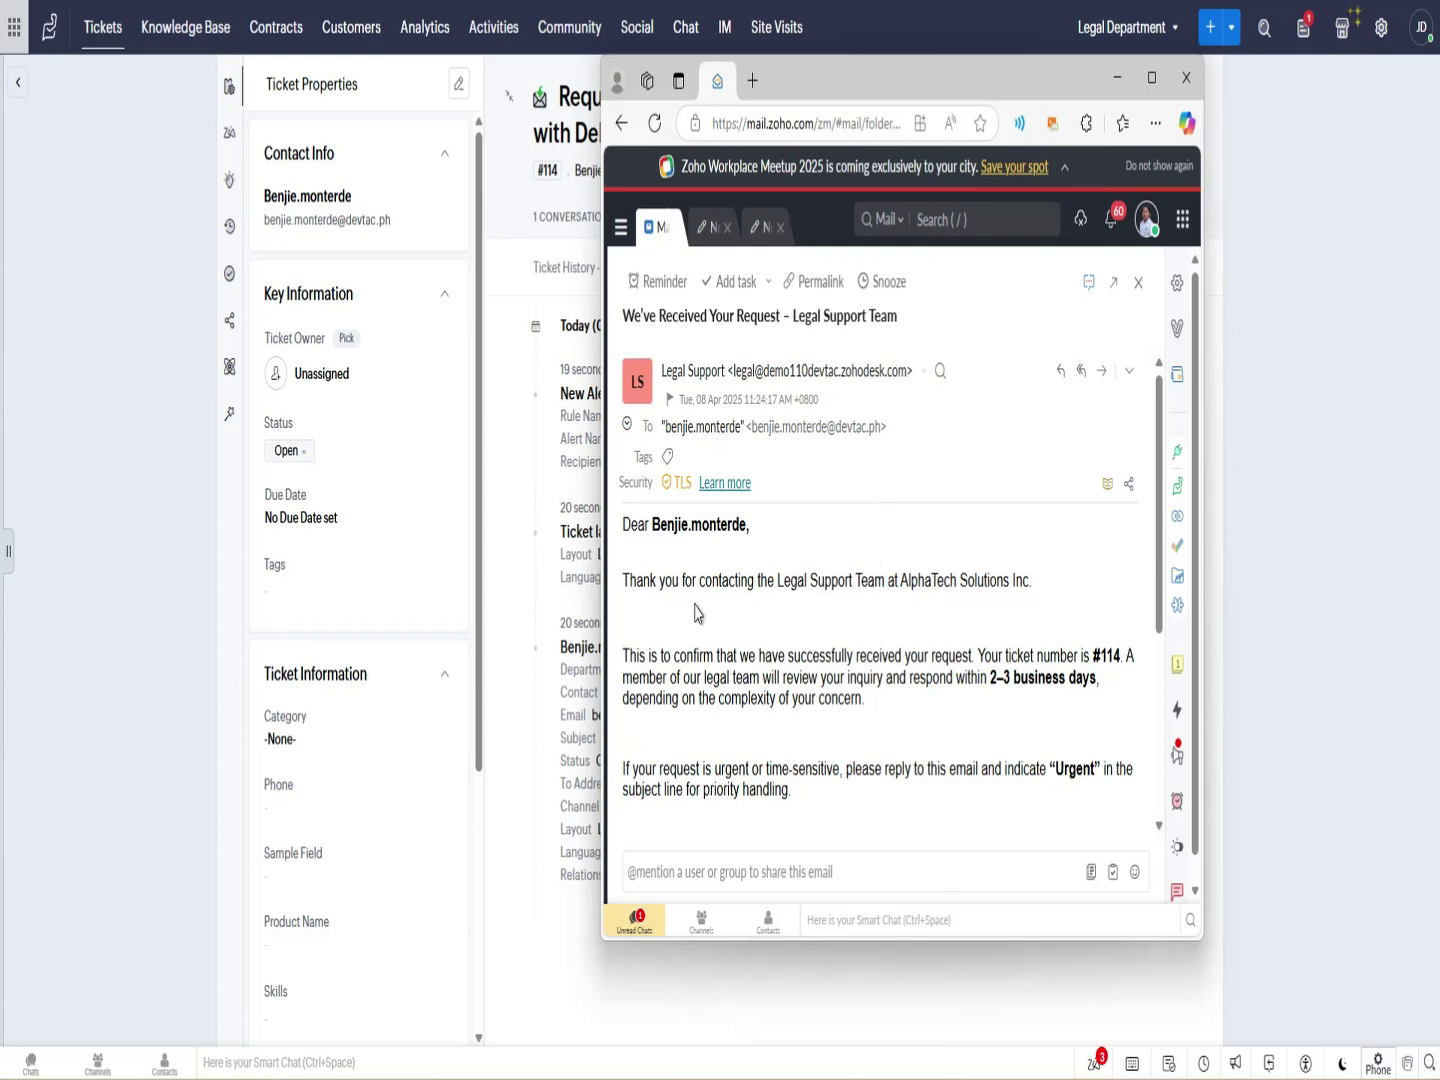
drag(632, 524, 703, 524)
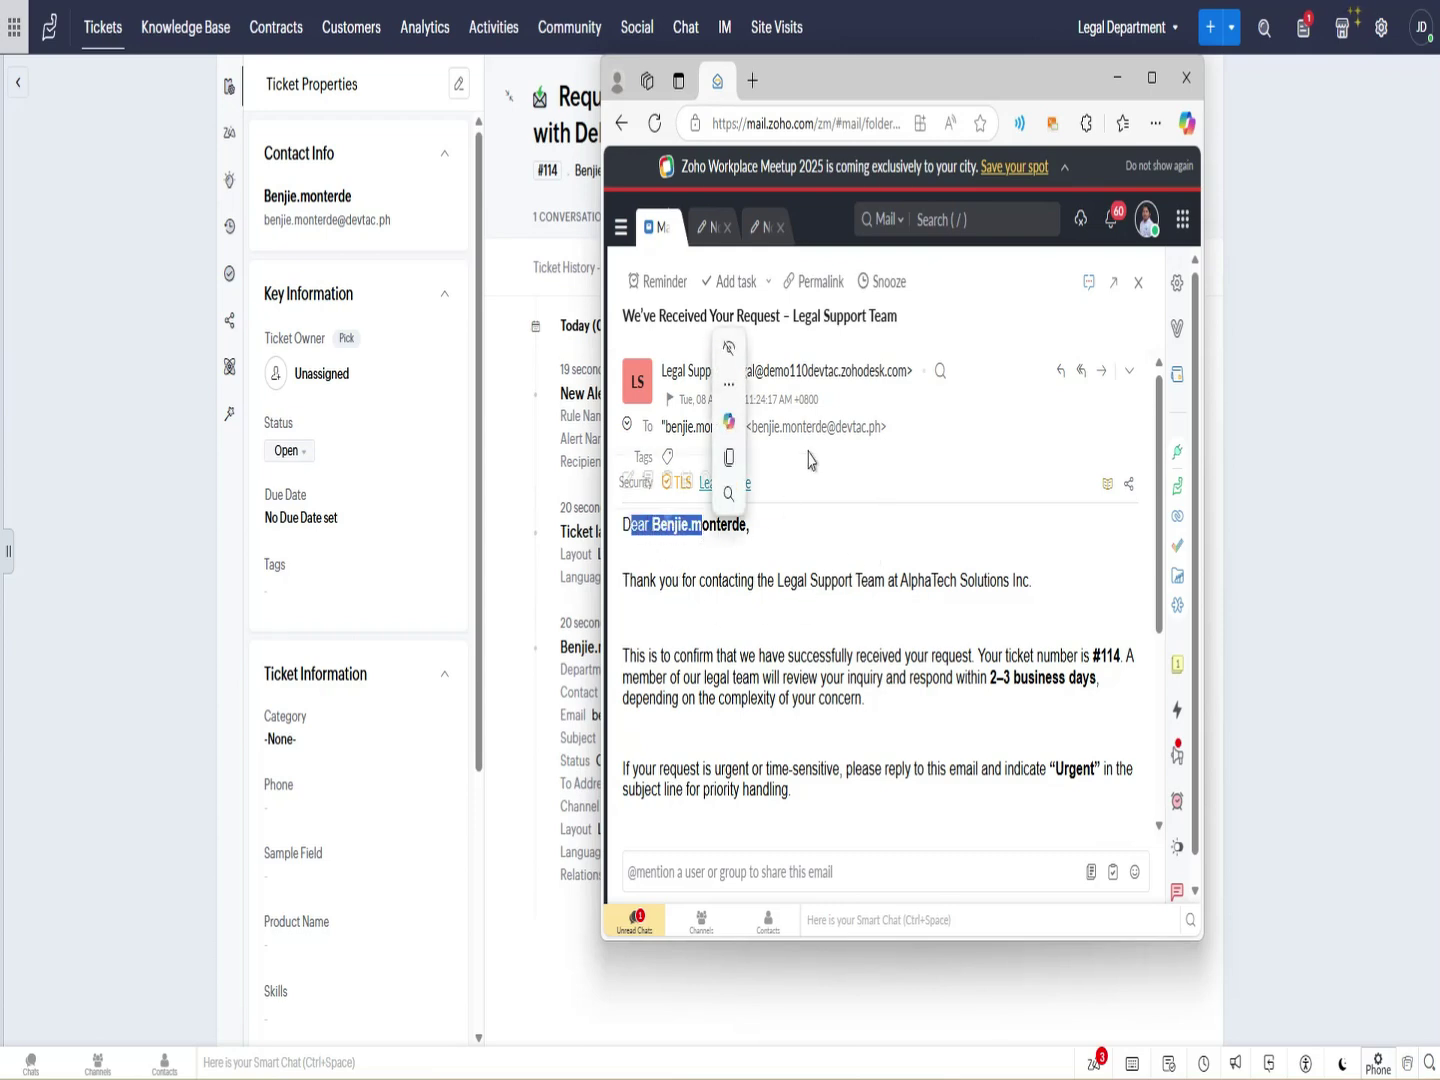
drag(873, 96, 821, 155)
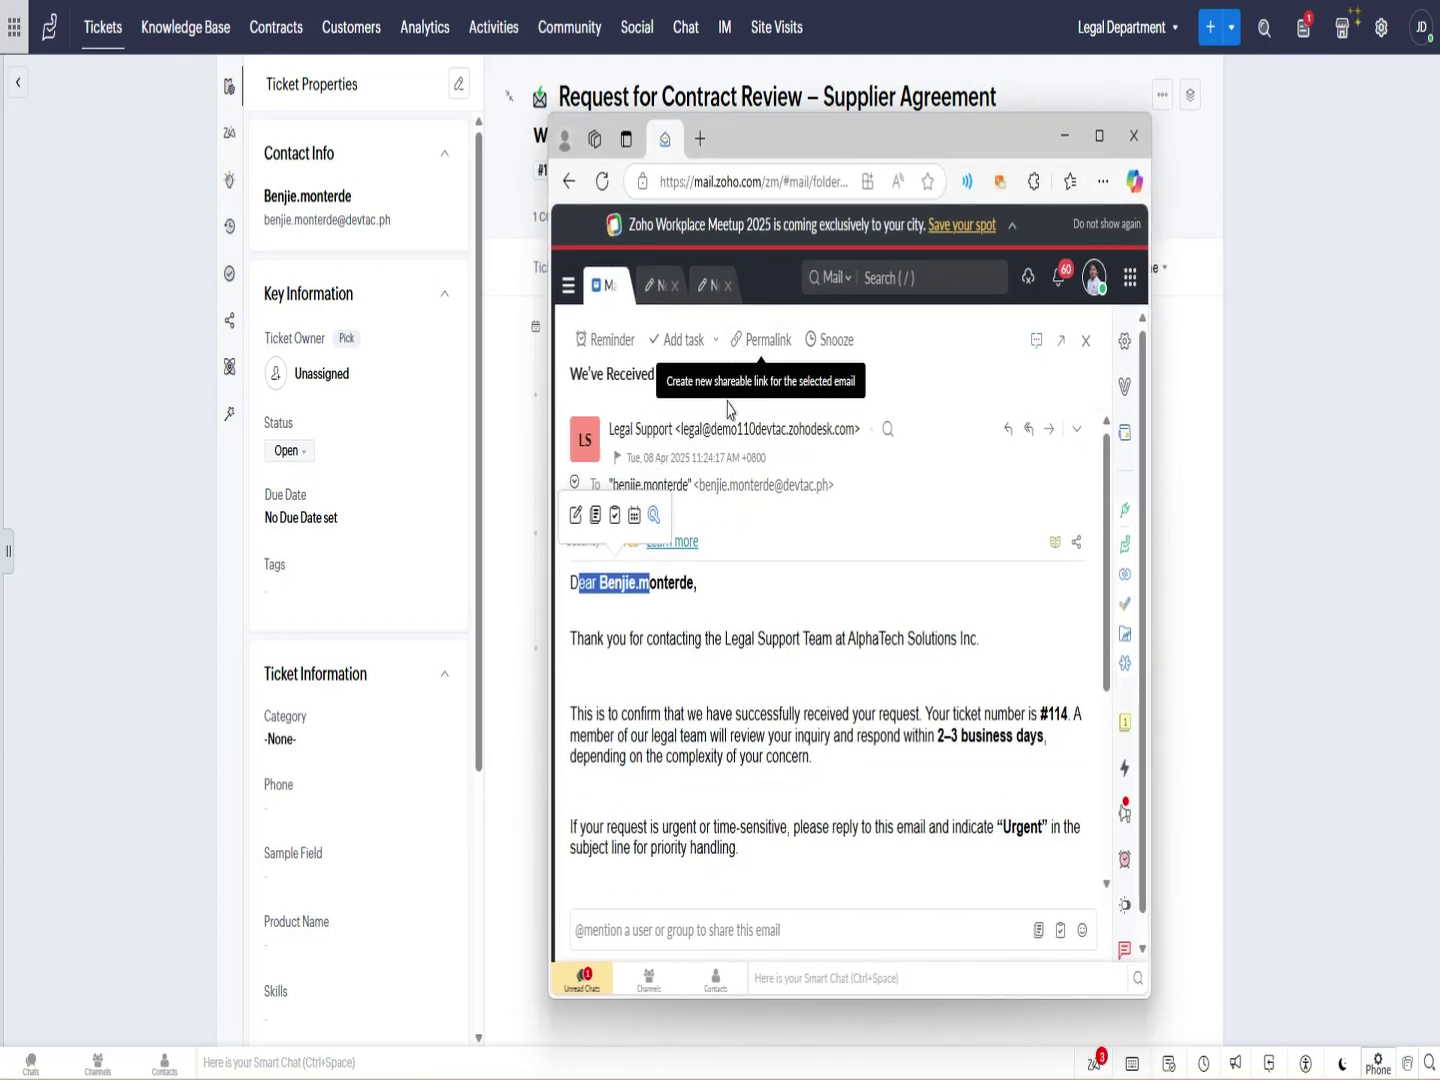
scroll(776, 471, down, 2)
click(720, 545)
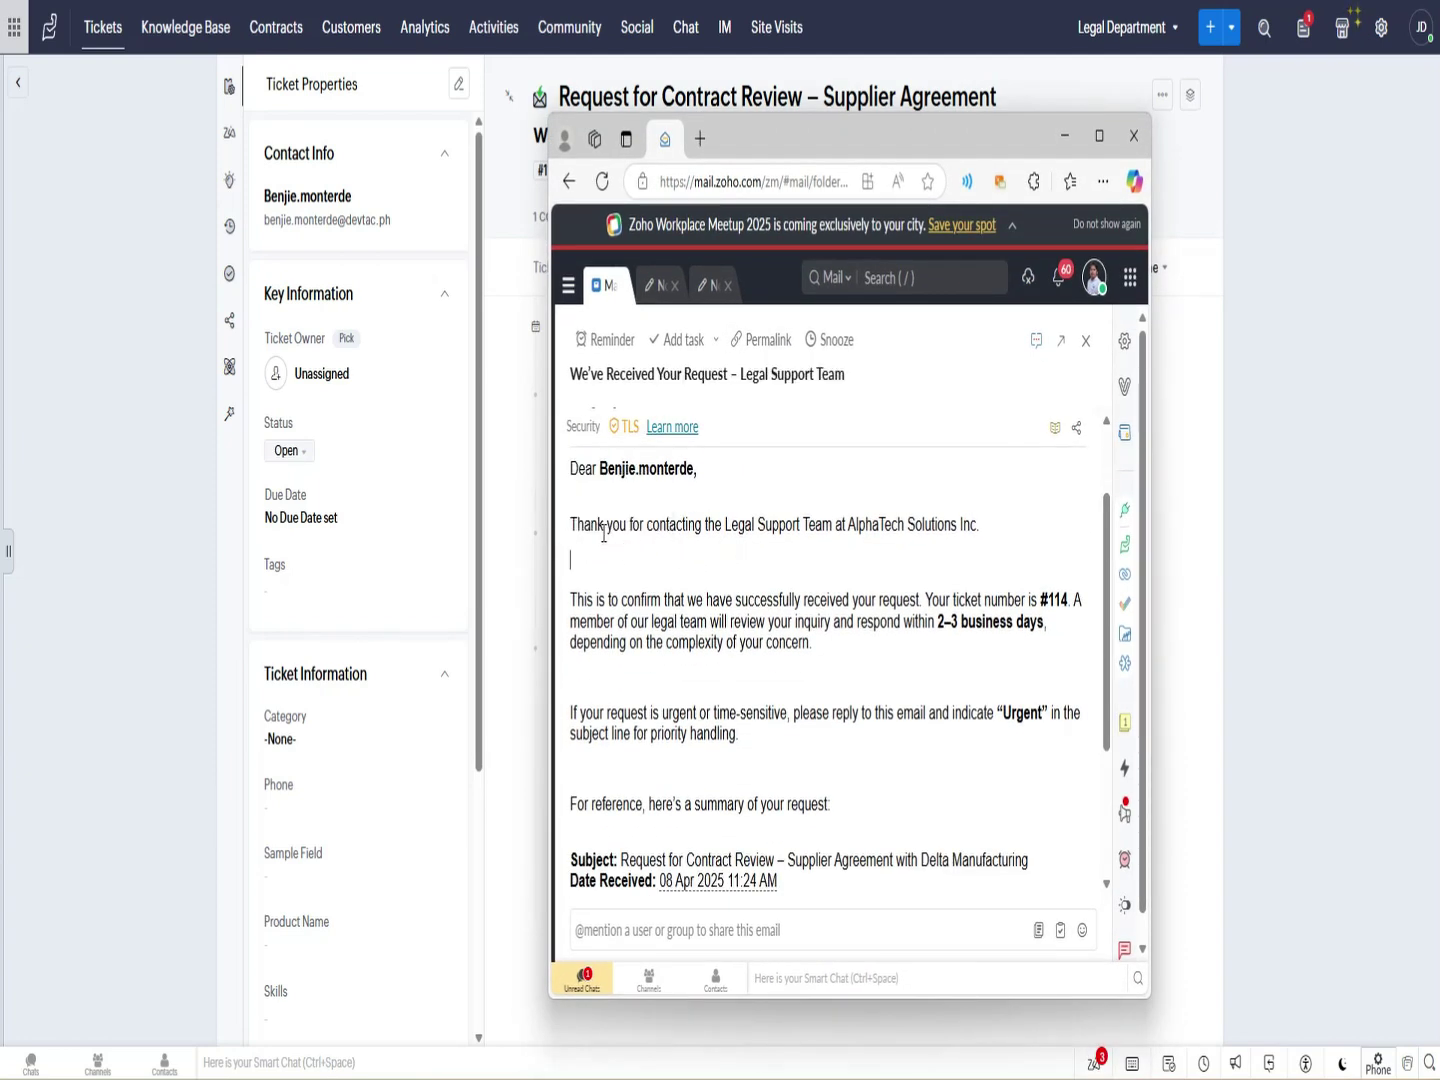
drag(605, 533, 707, 545)
click(679, 622)
Review the confirmation email's ticket number, response time, urgent-request instructions, request summary and signature, and minimize the mail window.
drag(587, 599, 852, 679)
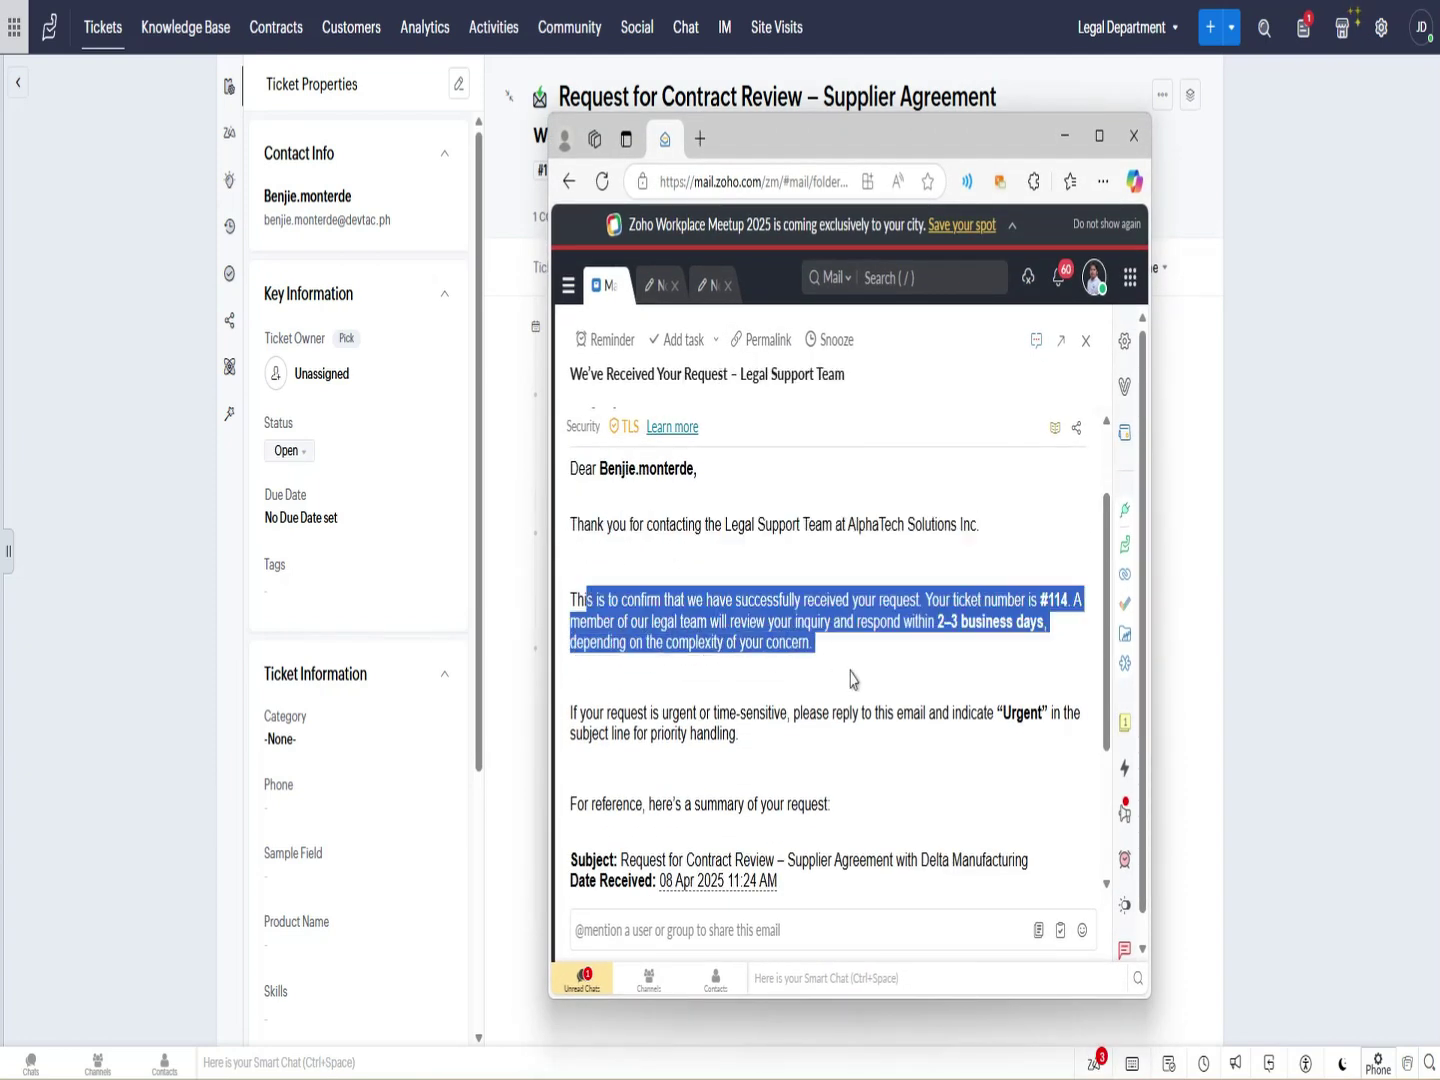
scroll(700, 683, down, 2)
click(591, 590)
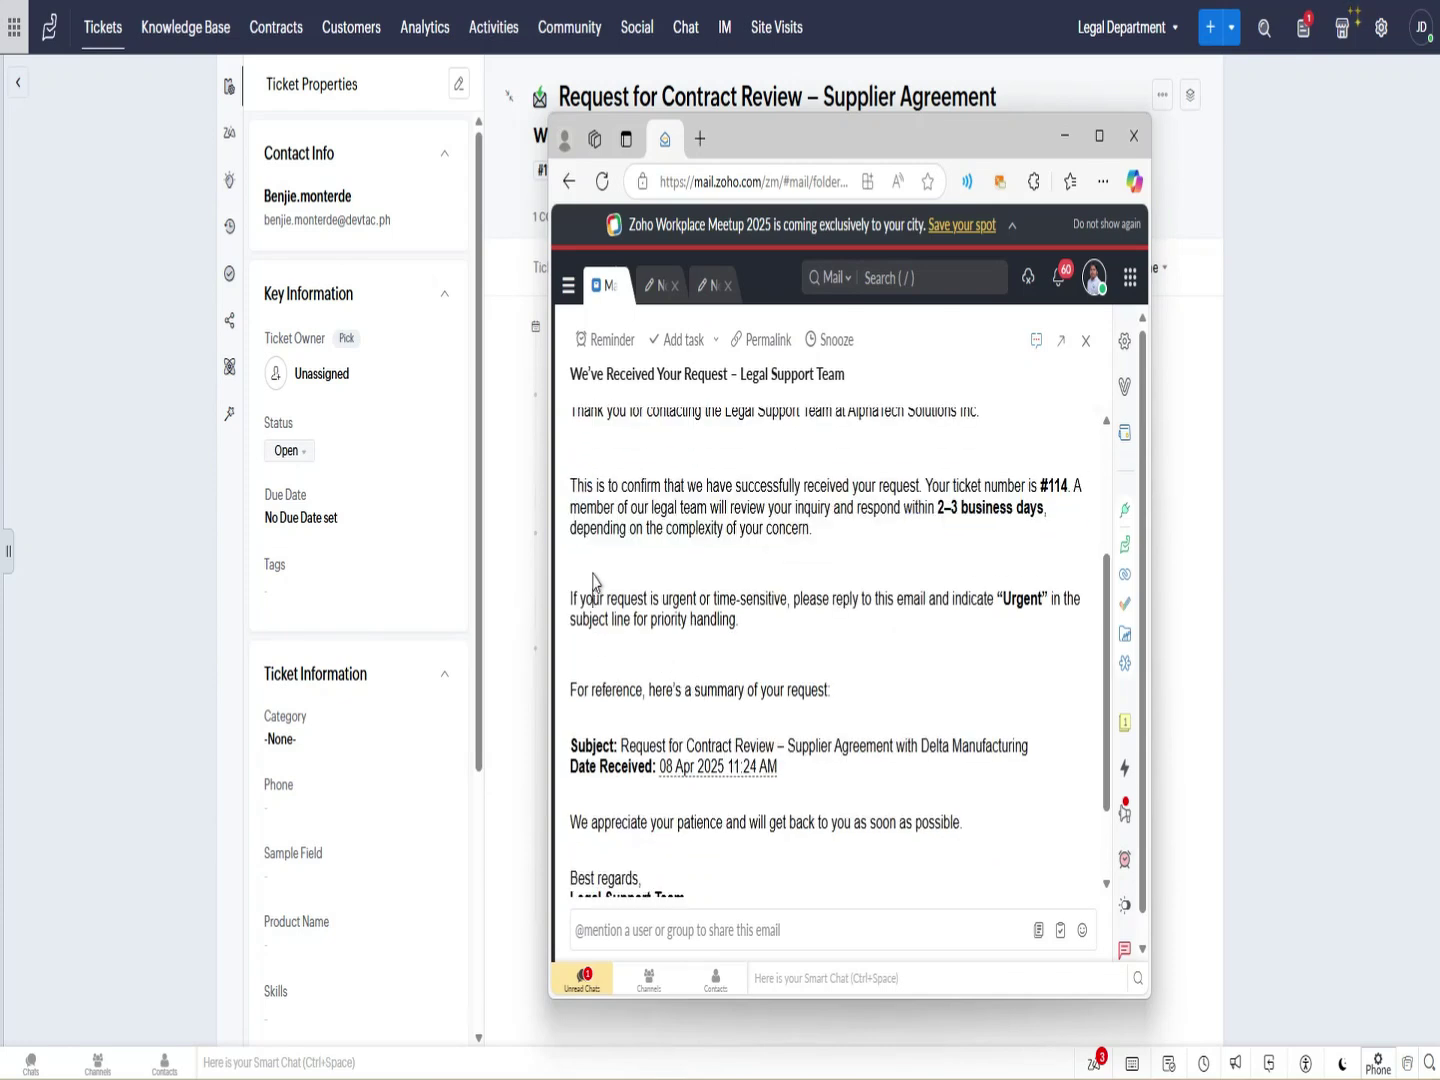
scroll(800, 535, down, 2)
drag(580, 489, 757, 512)
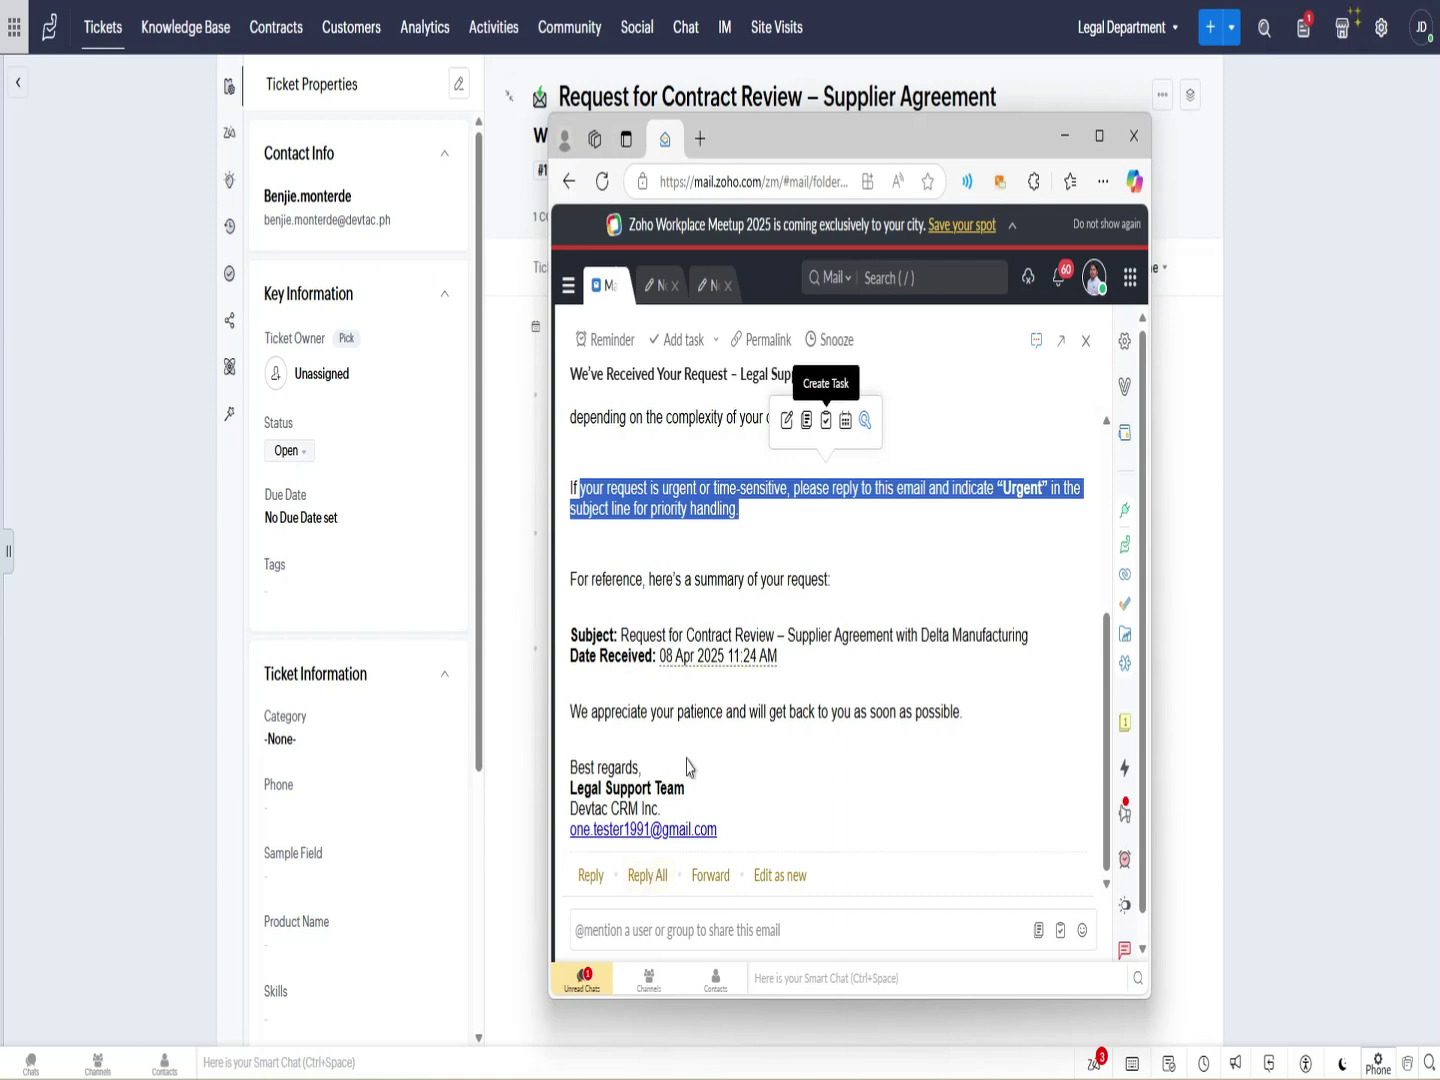
click(1065, 136)
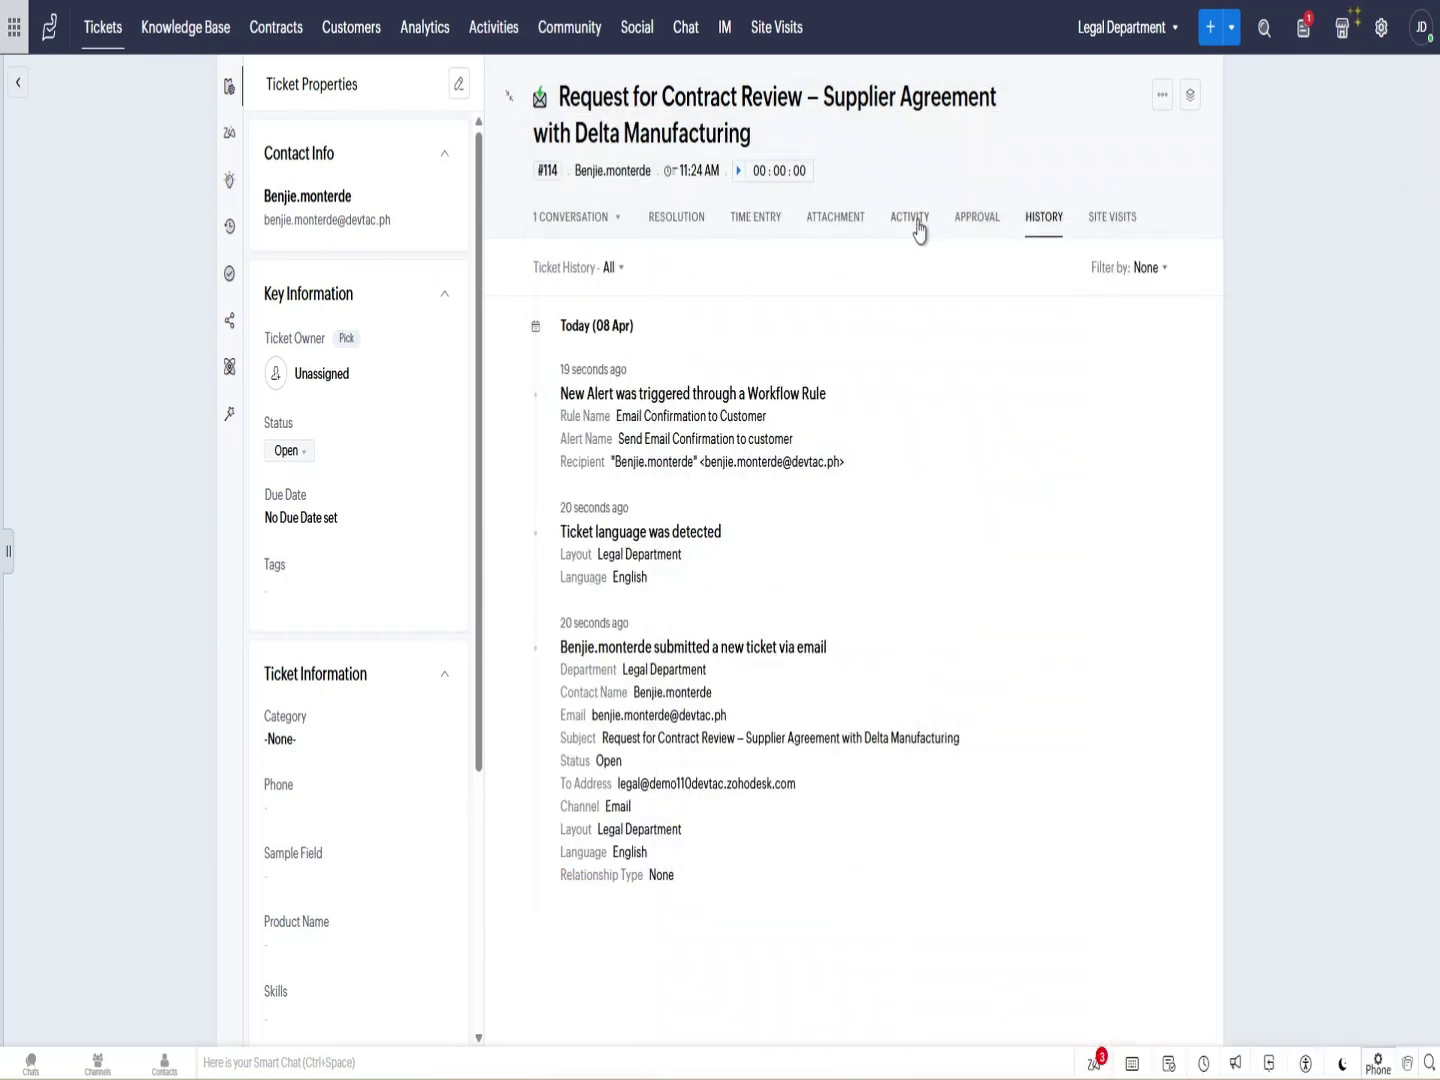
Return to the contract review ticket's conversation in Zoho Desk and reload the page.
click(545, 212)
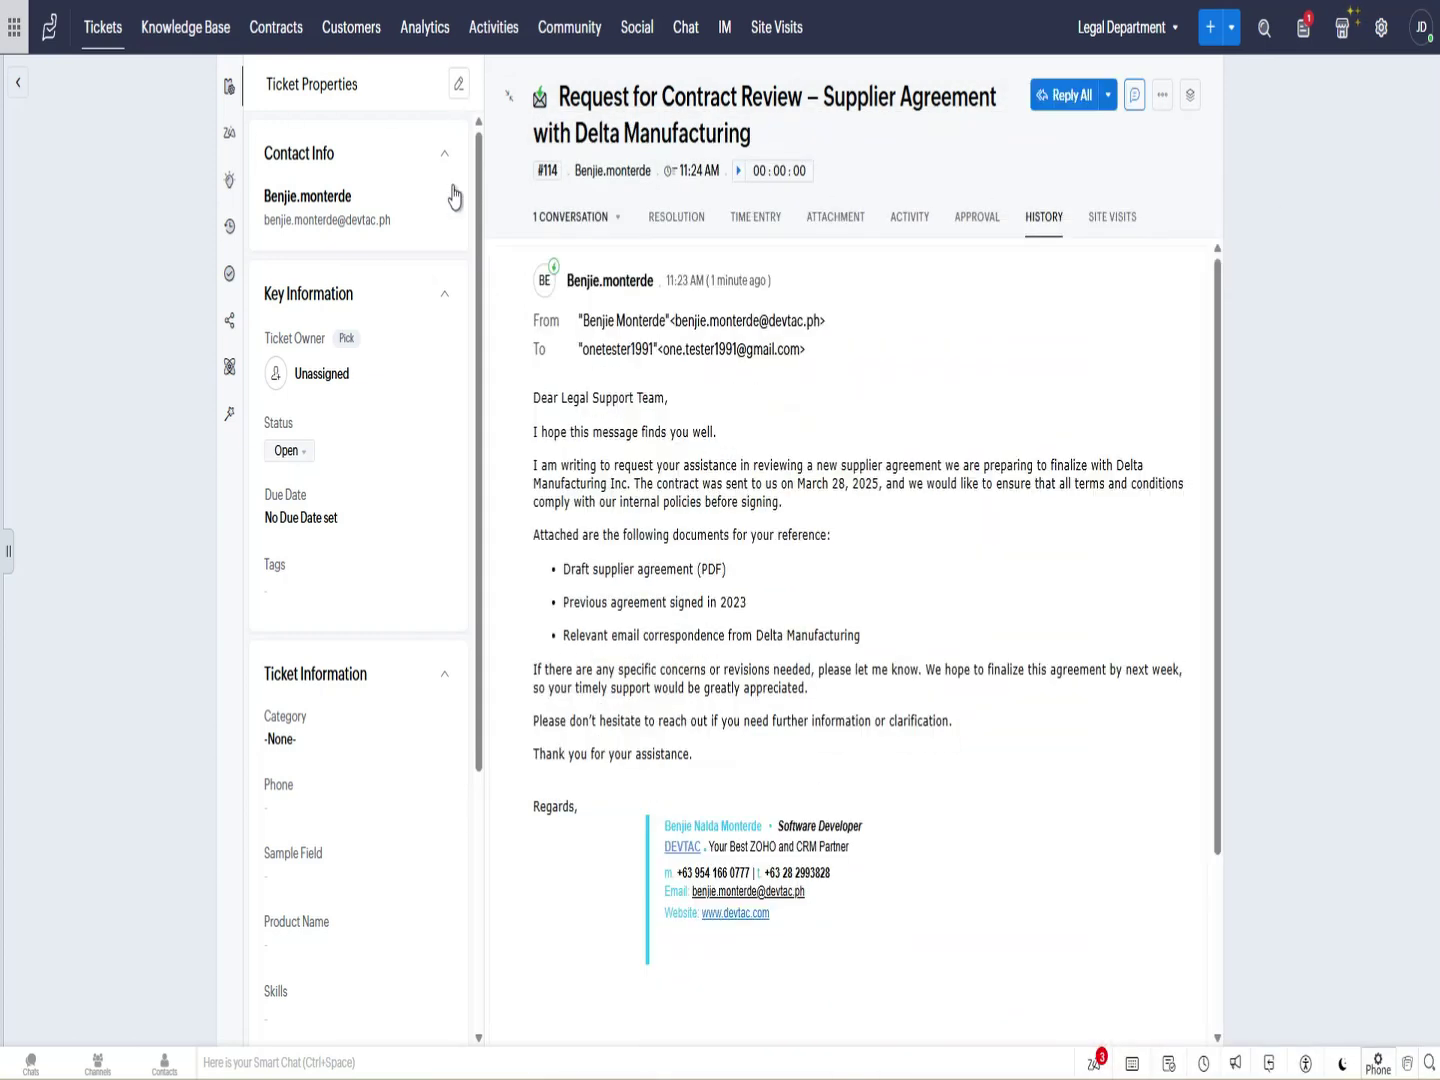
click(86, 2)
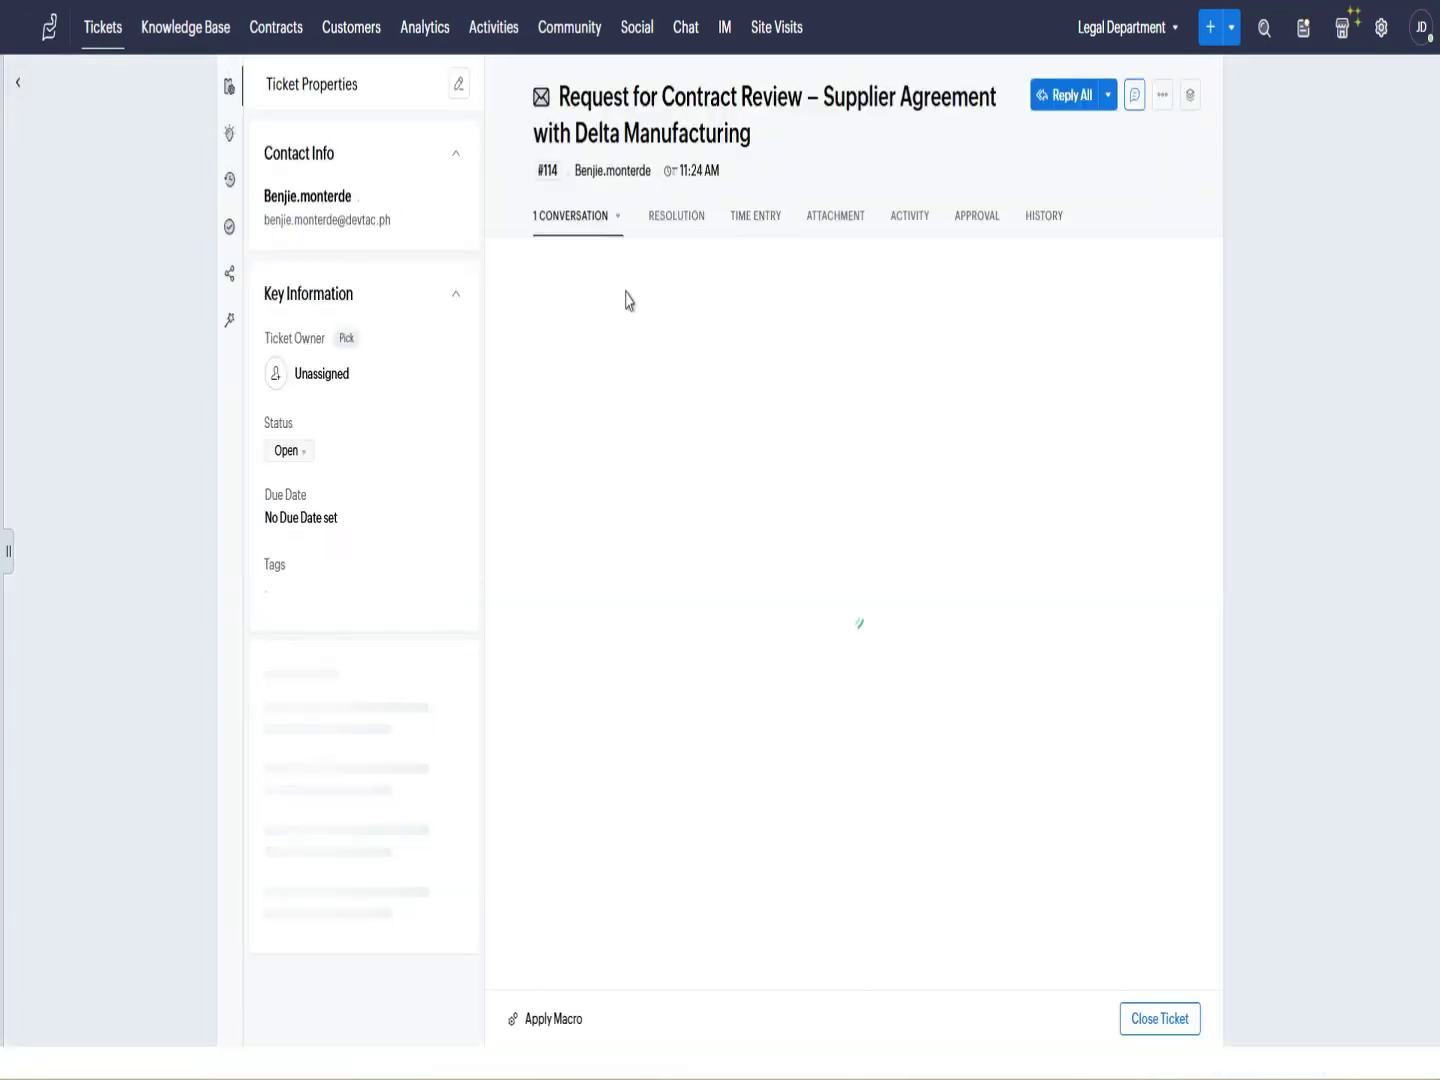